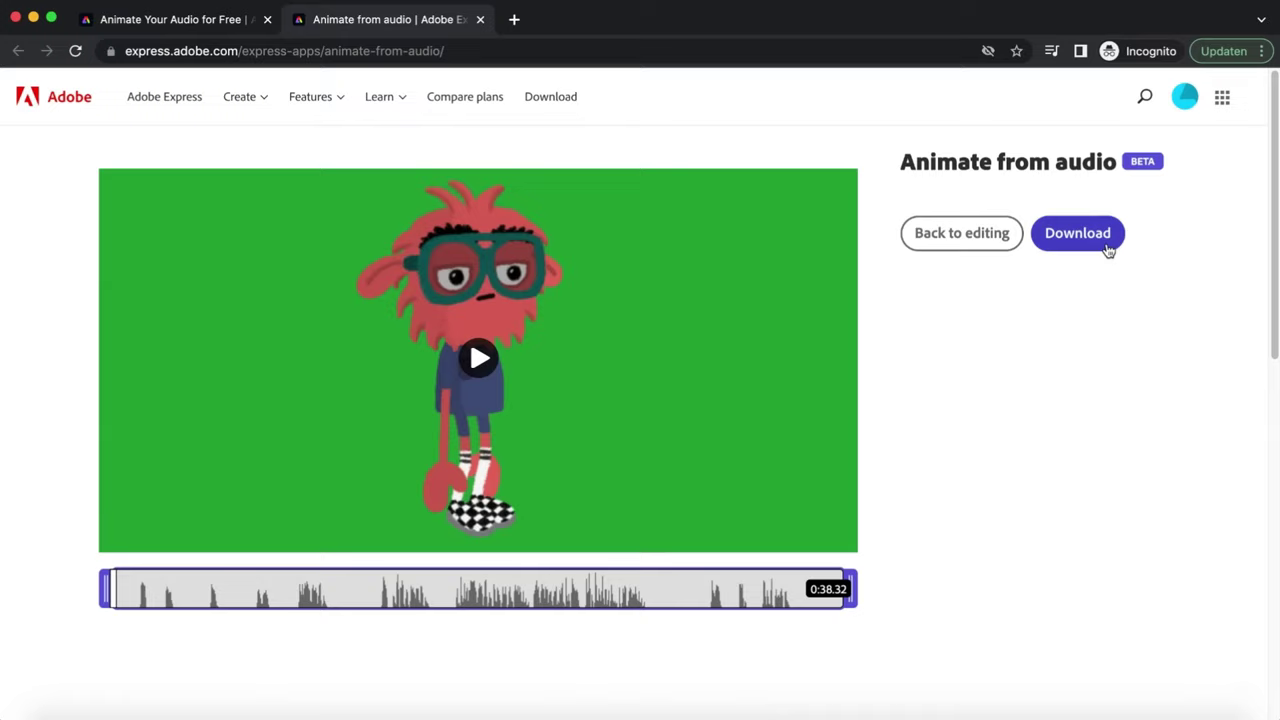
{"action": "left_click", "coordinate": [855, 347]}
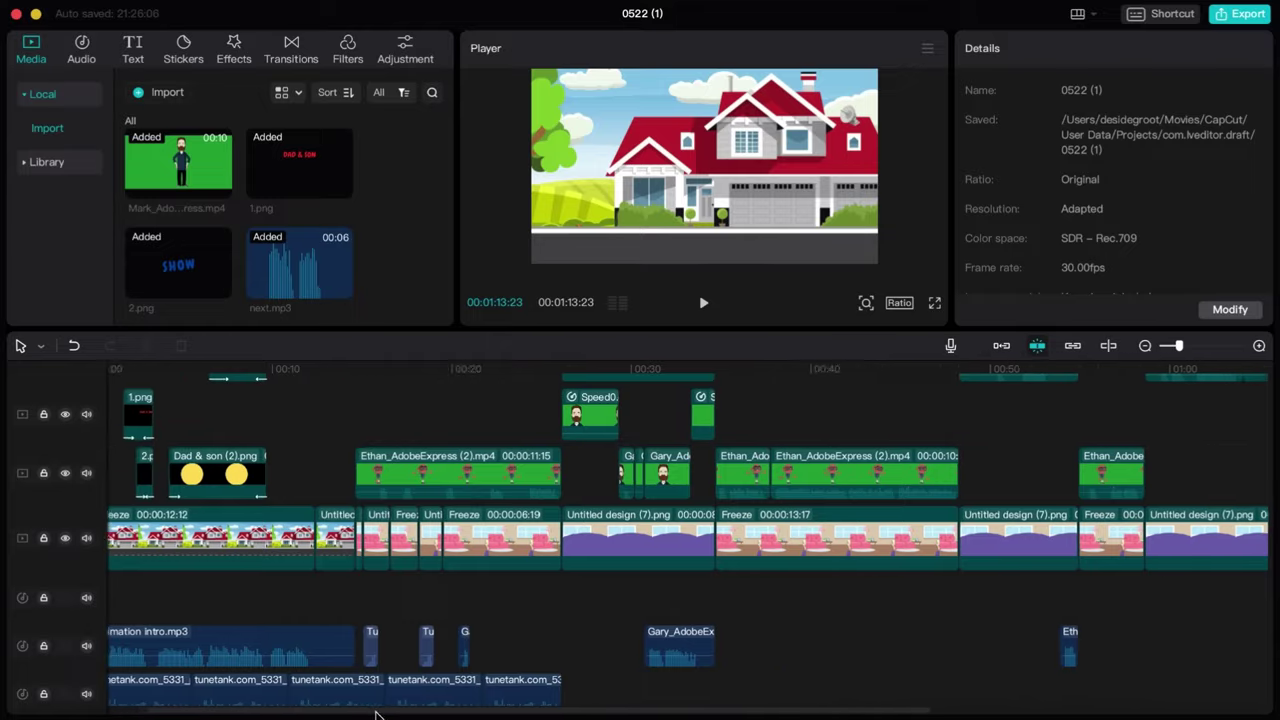
{"action": "scroll", "coordinate": [560, 700], "scroll_direction": "right", "scroll_amount": 10}
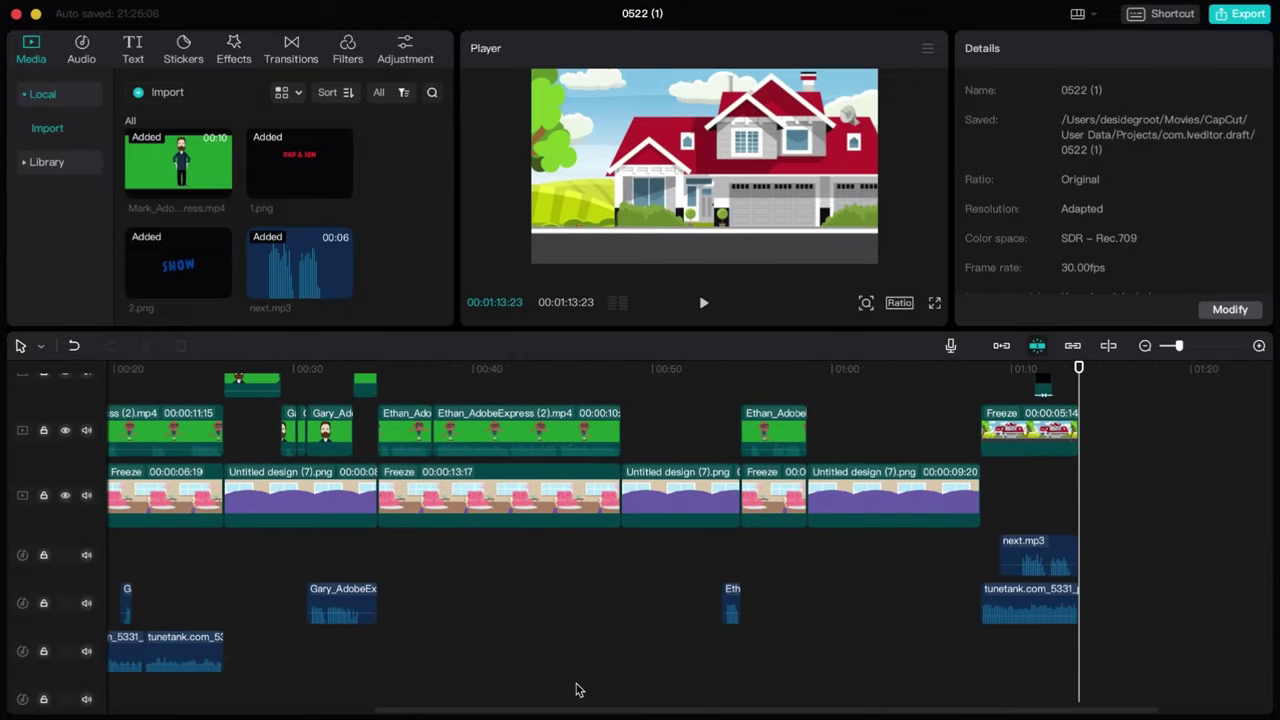
{"action": "scroll", "coordinate": [577, 697], "scroll_direction": "right", "scroll_amount": 5}
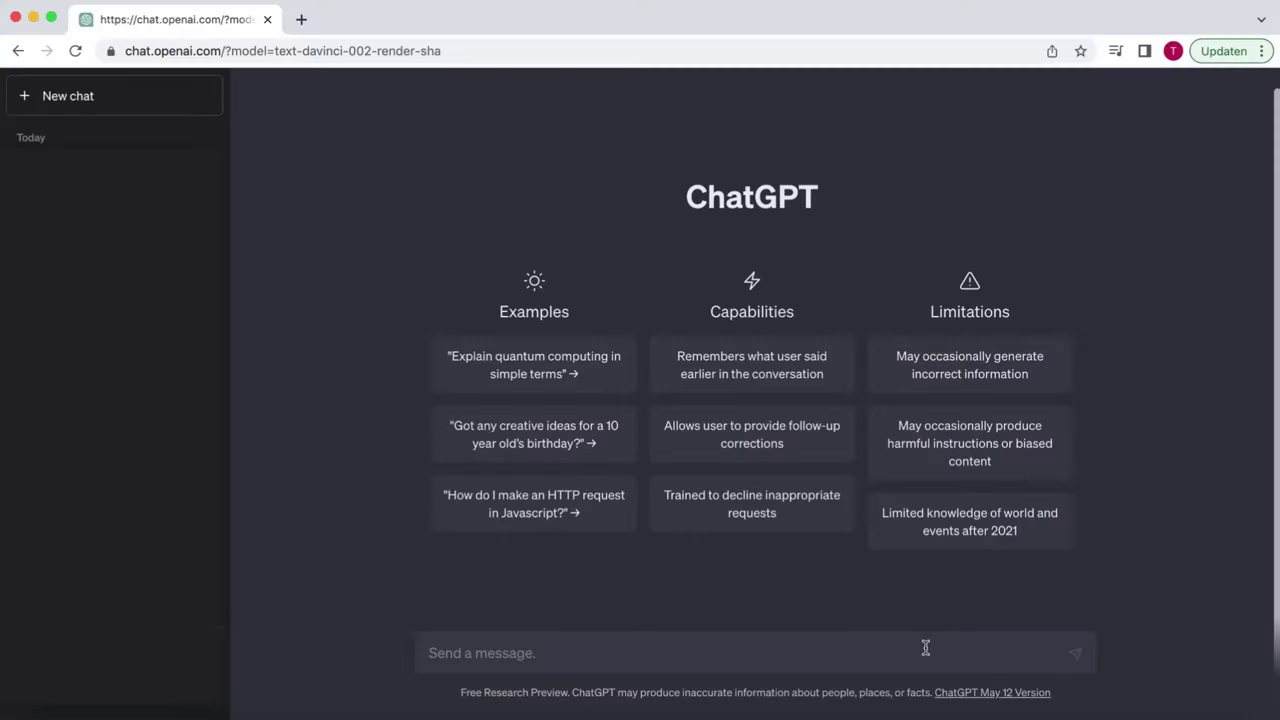
Send ChatGPT "Well hello ChatGPT, Here I am once again! Are you ready to unleash your algorithmic comedy on my request?".
{"action": "type", "text": "Well"}
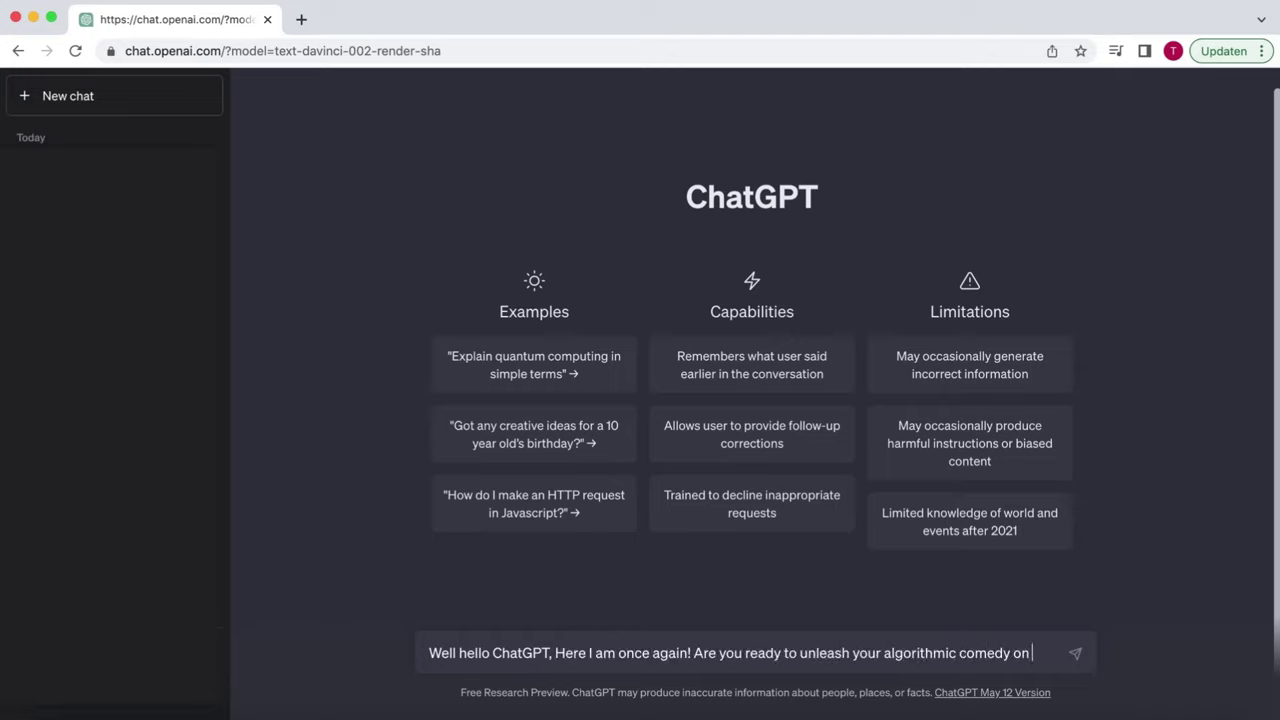
{"action": "type", "text": "y request?"}
{"action": "key", "text": "Return"}
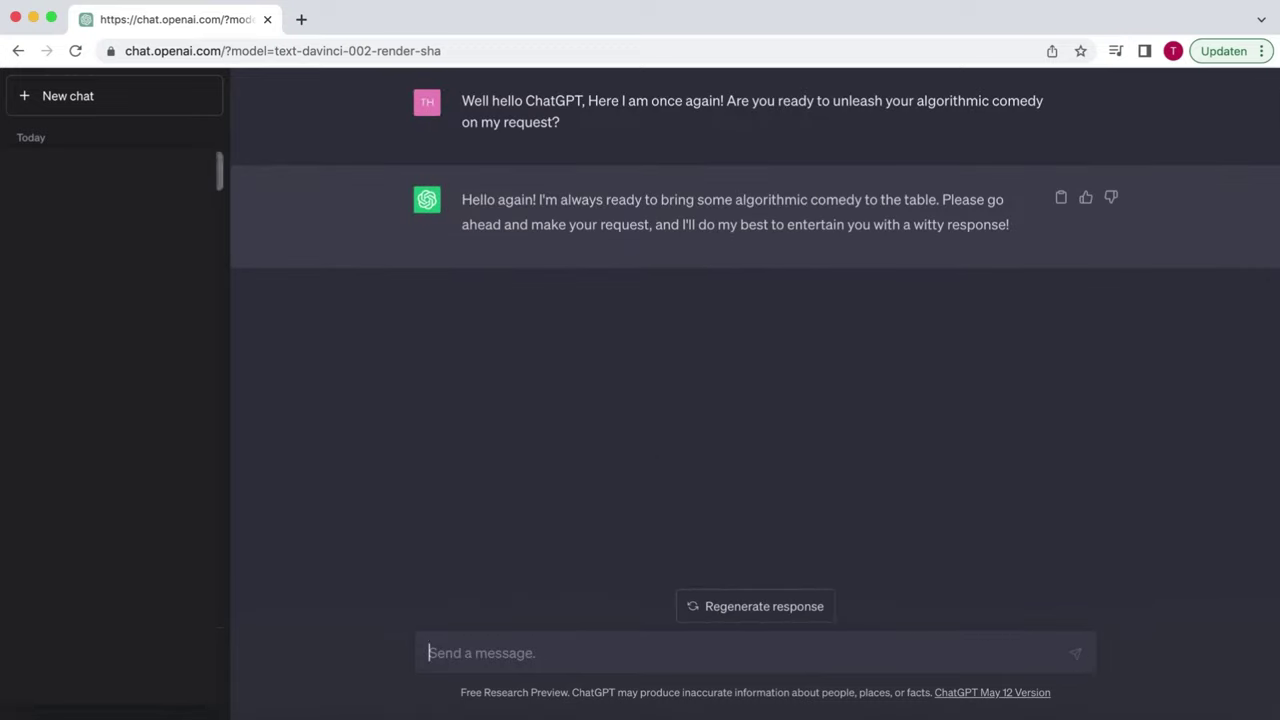
Reply to ChatGPT with "Alright let's dive in!".
{"action": "type", "text": "AI"}
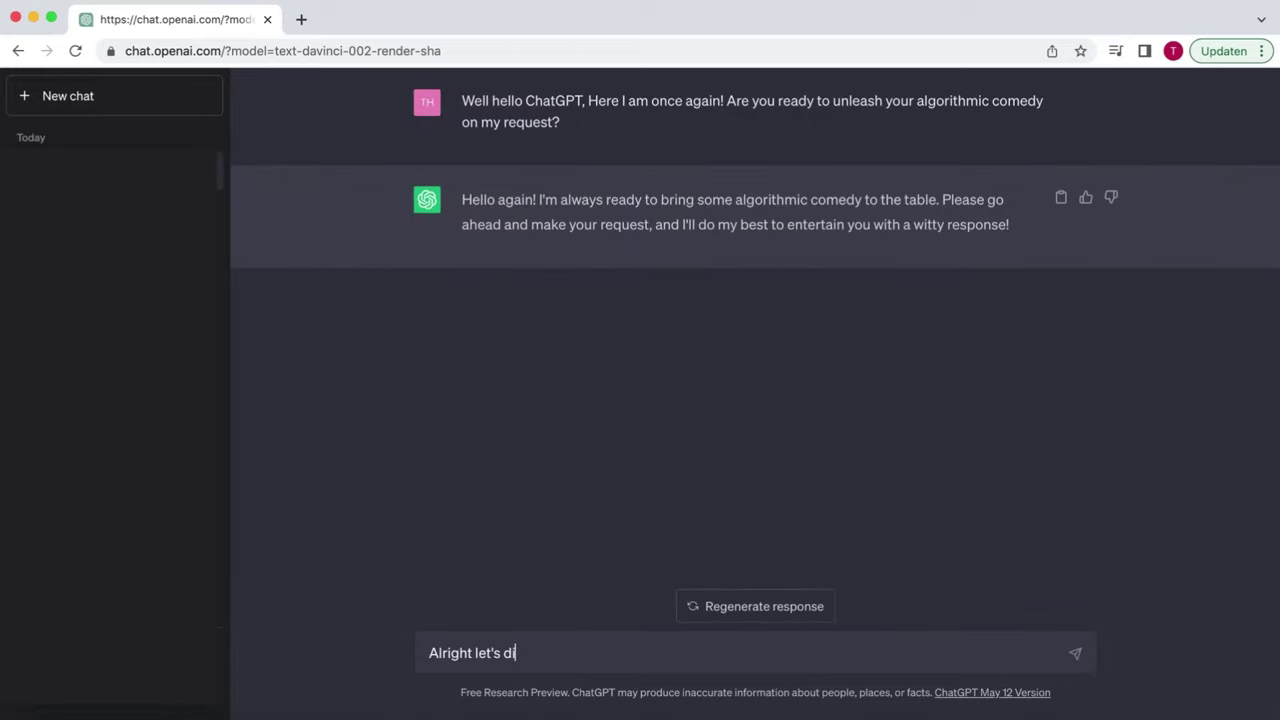
{"action": "type", "text": "right let's dive in!"}
{"action": "key", "text": "Return"}
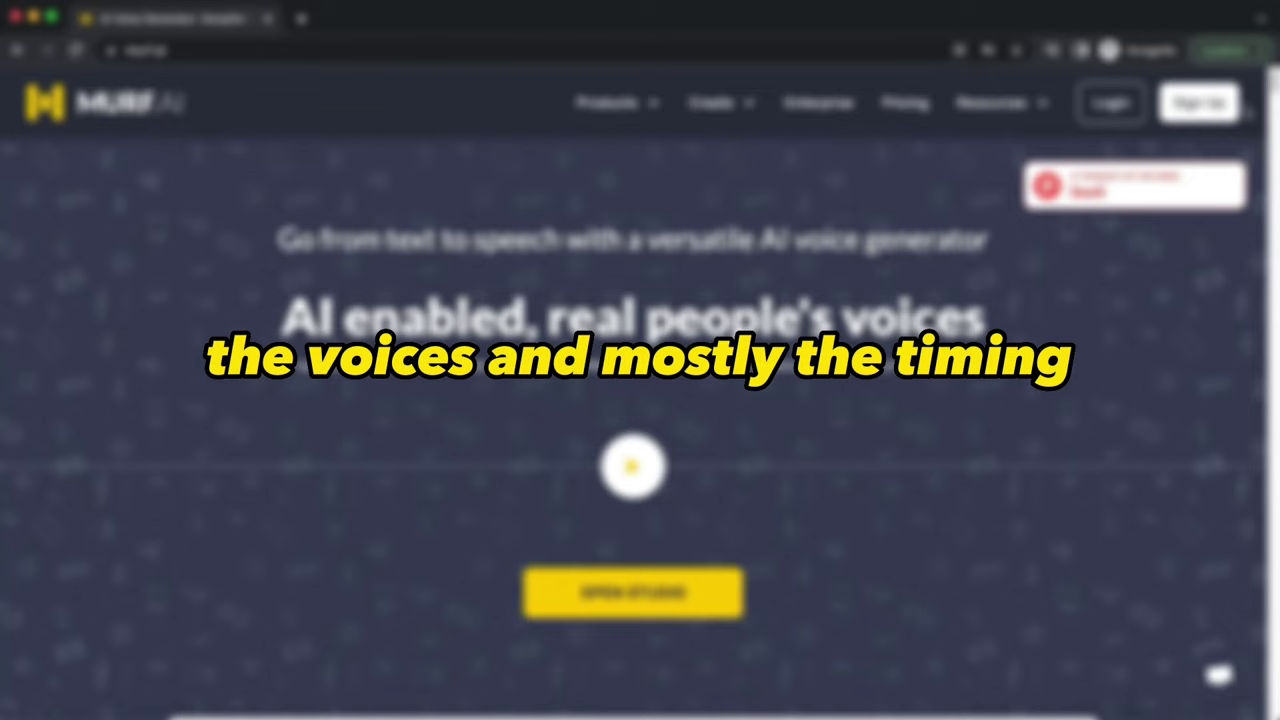
{"action": "scroll", "coordinate": [1199, 273], "scroll_direction": "down", "scroll_amount": 5}
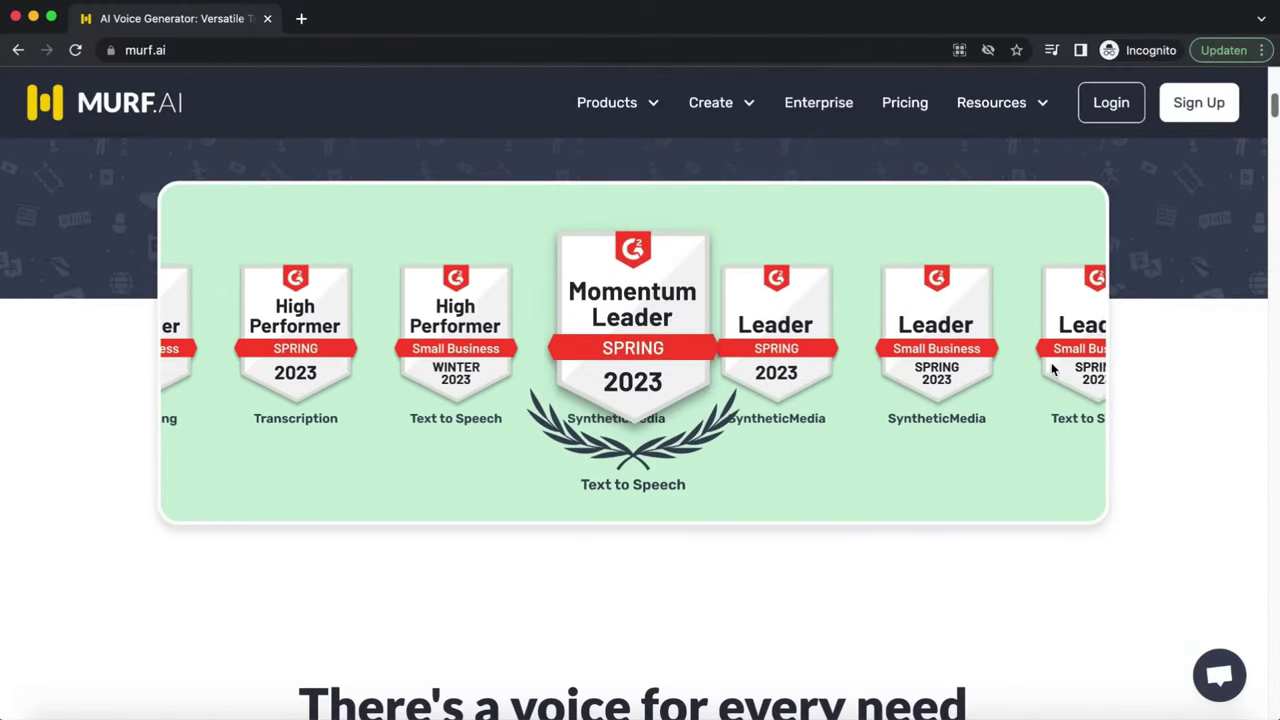
{"action": "left_click_drag", "start_coordinate": [1273, 112], "coordinate": [1273, 228]}
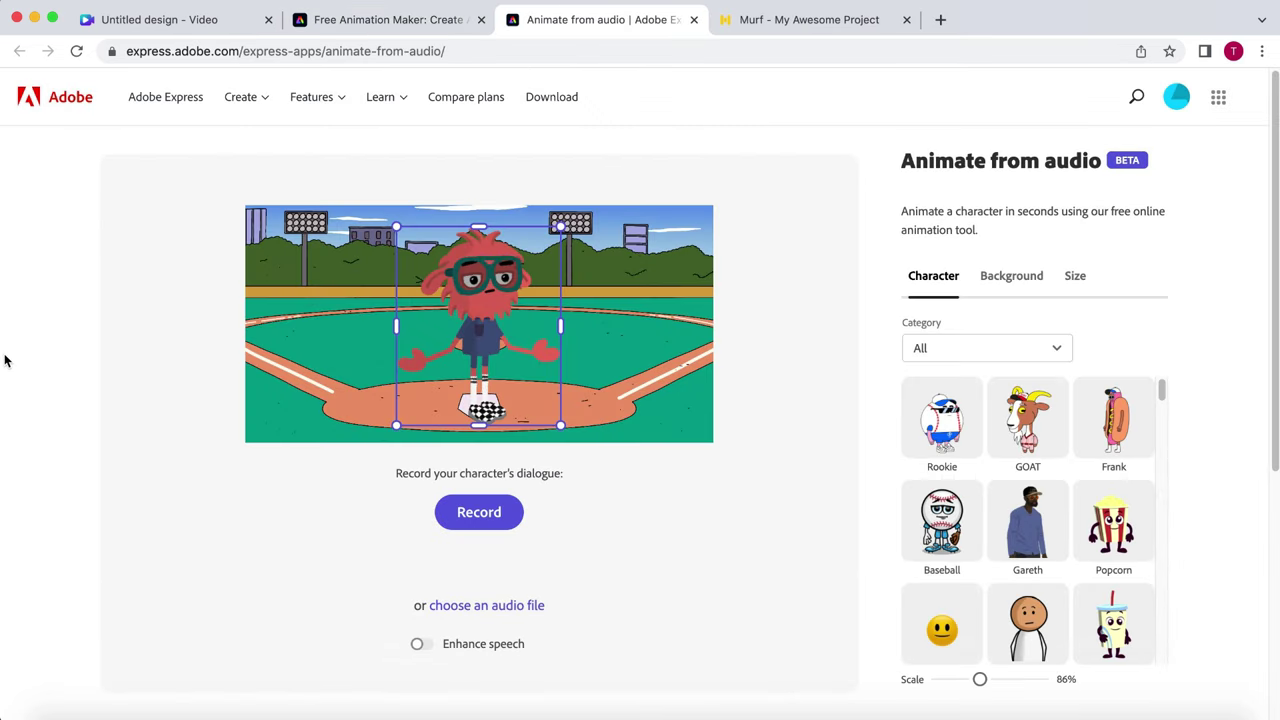
In Adobe Express's Animate from audio tool, try several characters and end with Leonard, the red one with glasses.
{"action": "left_click", "coordinate": [941, 420]}
{"action": "left_click", "coordinate": [1113, 420]}
{"action": "left_click", "coordinate": [1113, 522]}
{"action": "left_click_drag", "start_coordinate": [1161, 391], "coordinate": [1161, 470]}
{"action": "left_click", "coordinate": [1028, 490]}
Try the Hotdog Stand and Mustard backgrounds behind the character.
{"action": "left_click", "coordinate": [1011, 275]}
{"action": "left_click", "coordinate": [1113, 430]}
{"action": "left_click", "coordinate": [1105, 538]}
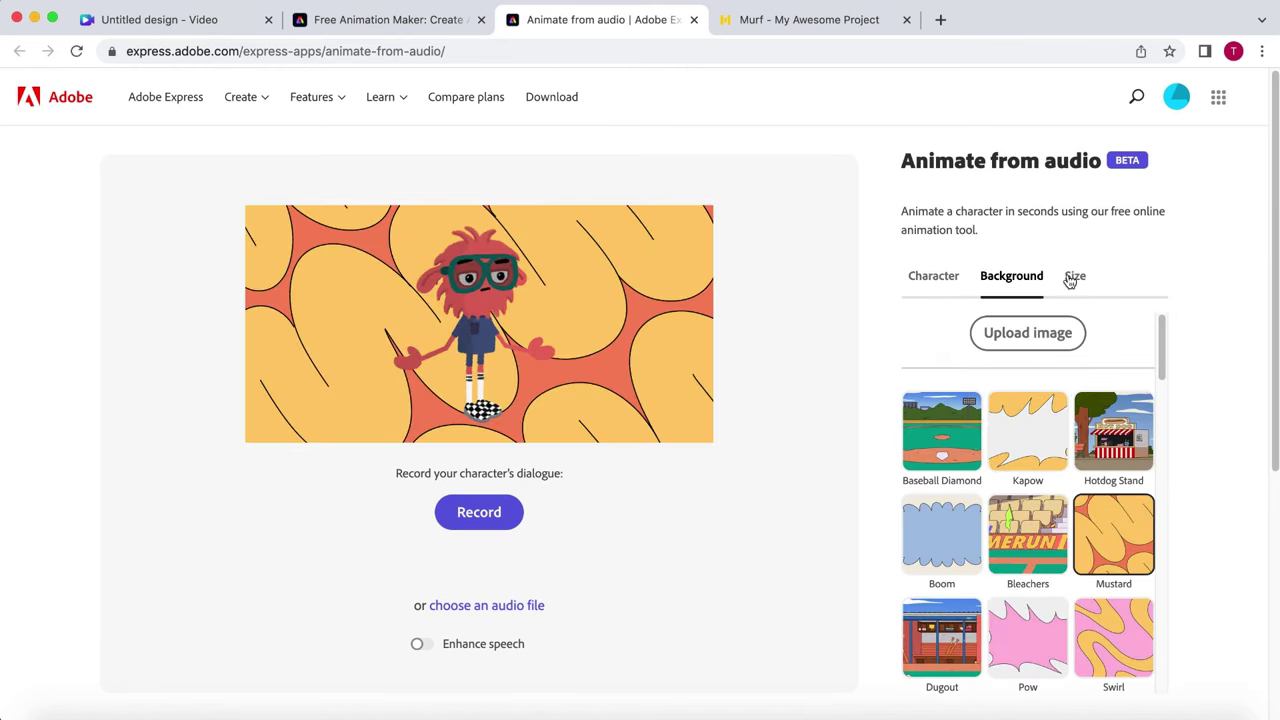
Try several Instagram output sizes and settle on Landscape, 1200 x 608.
{"action": "left_click", "coordinate": [1075, 275]}
{"action": "left_click", "coordinate": [1088, 425]}
{"action": "left_click", "coordinate": [1030, 540]}
{"action": "left_click", "coordinate": [936, 400]}
{"action": "left_click", "coordinate": [1006, 418]}
{"action": "left_click", "coordinate": [940, 532]}
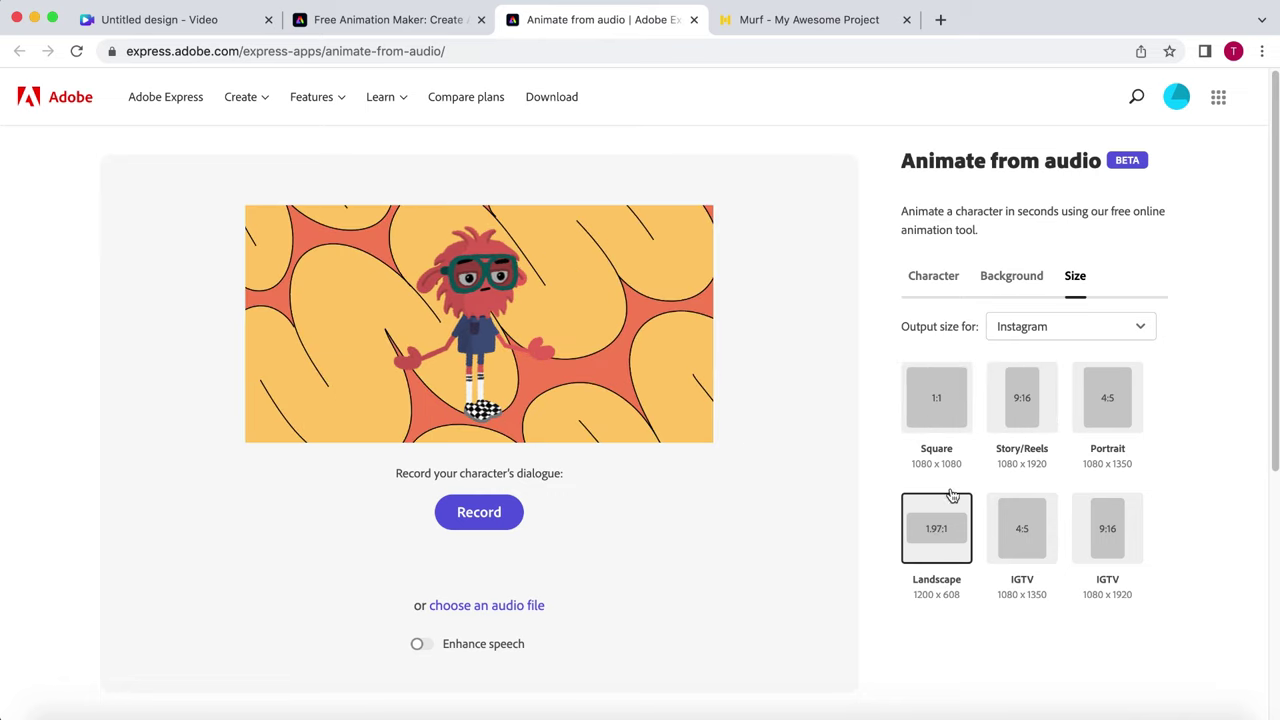
Set the background to the custom green color #00FA4B.
{"action": "left_click", "coordinate": [1011, 275]}
{"action": "left_click_drag", "start_coordinate": [1163, 340], "coordinate": [1166, 660]}
{"action": "left_click", "coordinate": [932, 540]}
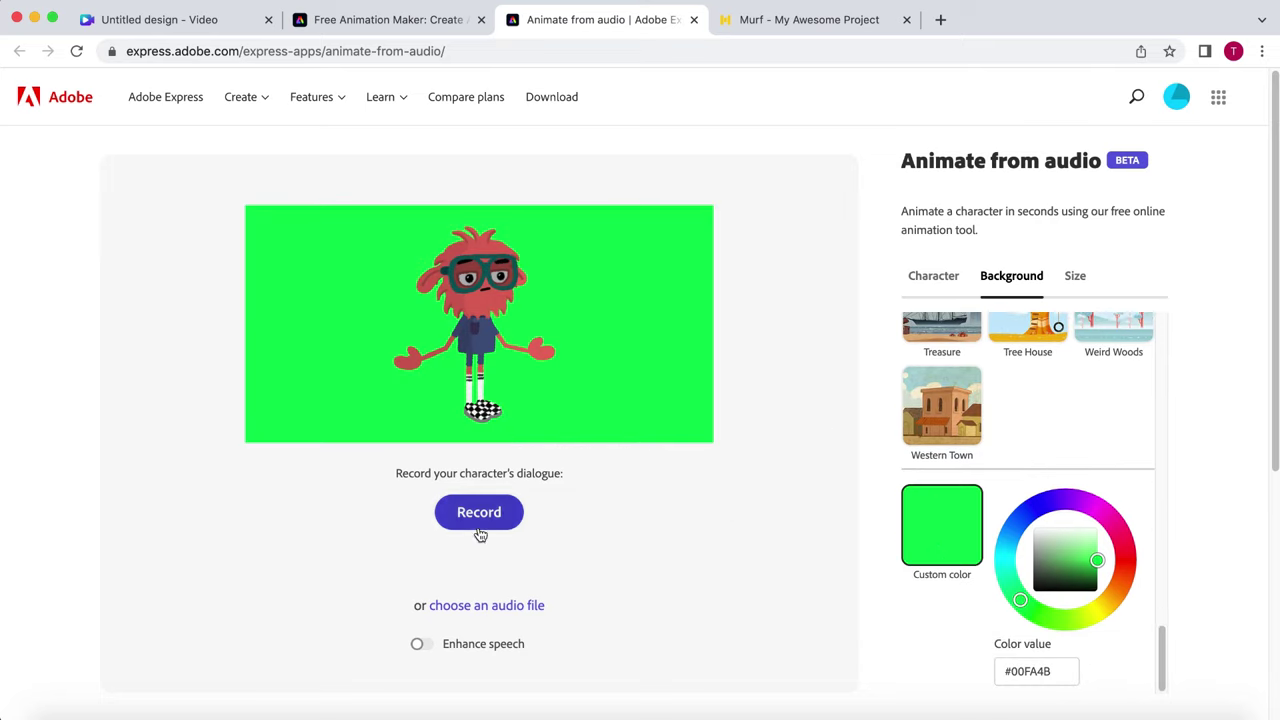
Animate Leonard from a chosen audio file and download the resulting green-background video.
{"action": "left_click", "coordinate": [484, 606]}
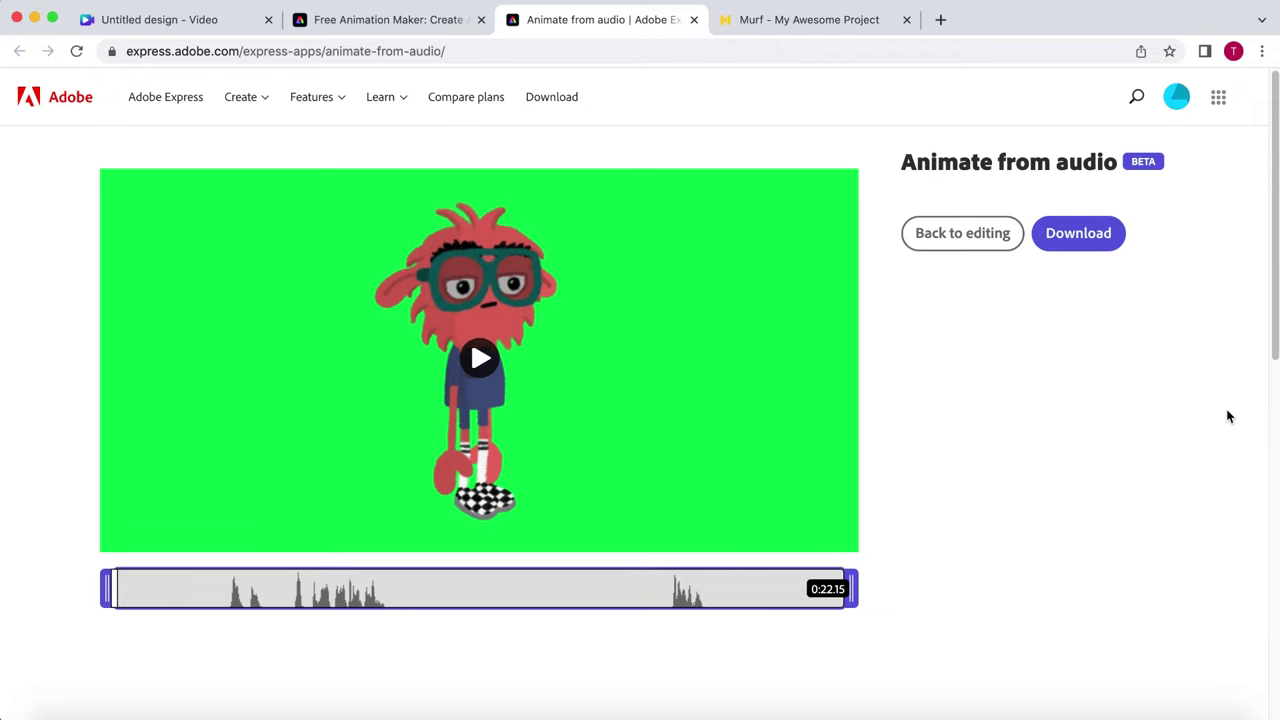
{"action": "key", "text": "space"}
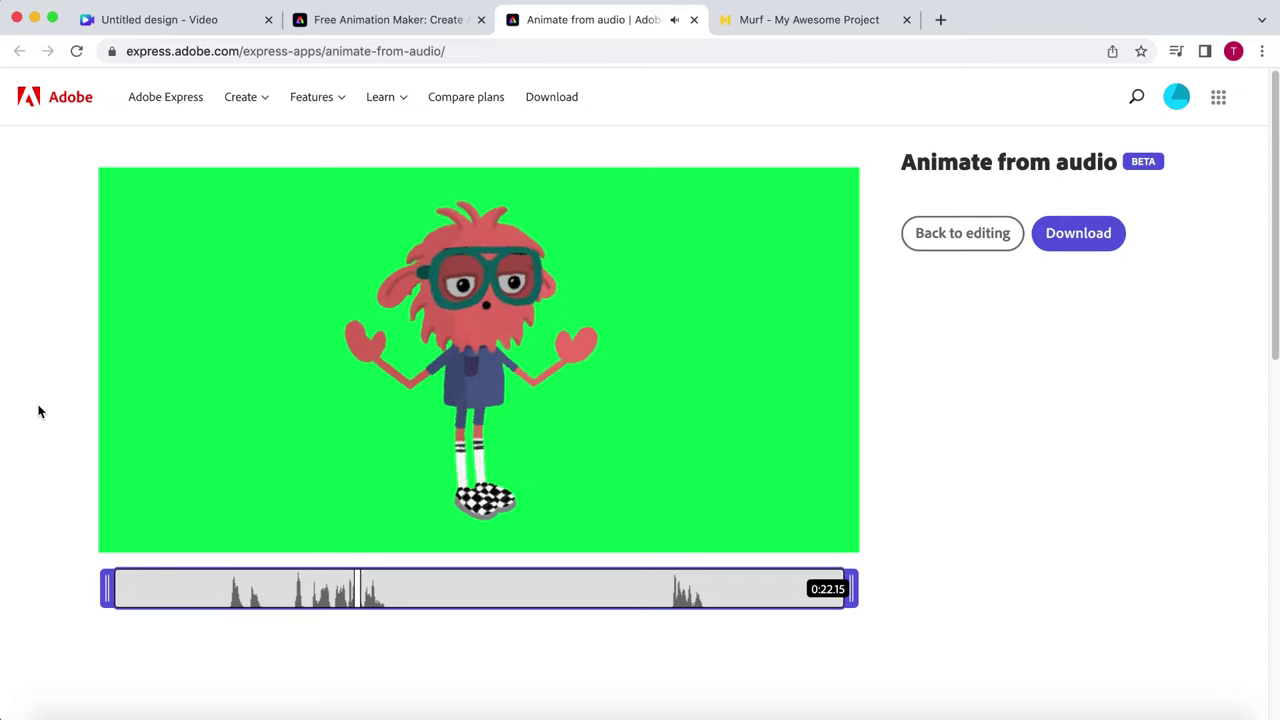
{"action": "left_click", "coordinate": [1078, 233]}
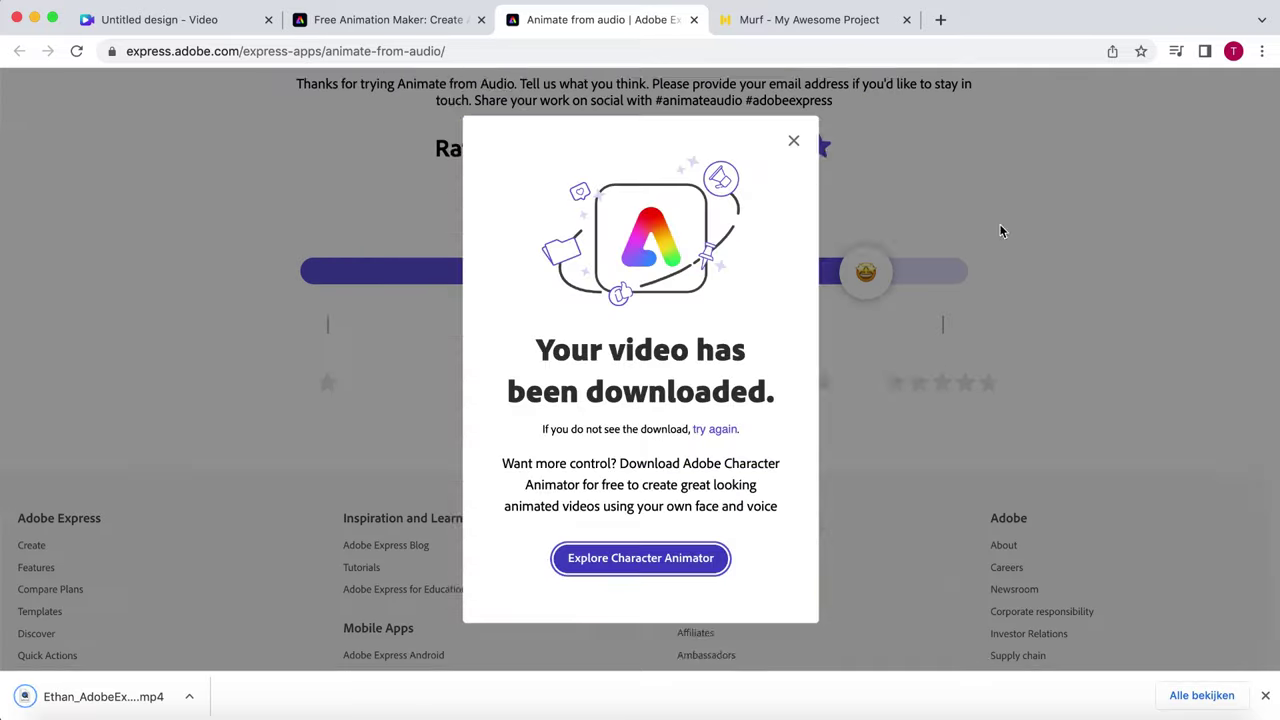
{"action": "left_click", "coordinate": [1181, 349]}
Return to editing the animation and change the character to Mark.
{"action": "scroll", "coordinate": [1181, 349], "scroll_direction": "up", "scroll_amount": 6}
{"action": "left_click", "coordinate": [962, 233]}
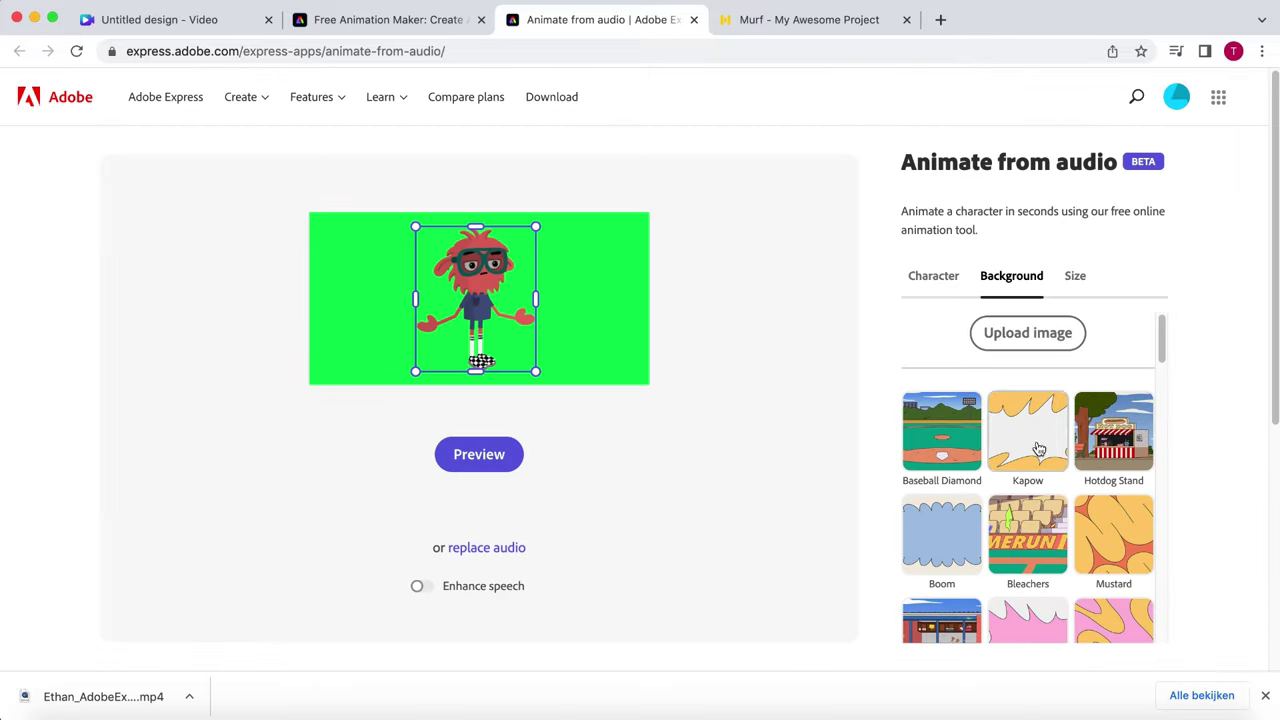
{"action": "left_click", "coordinate": [933, 275]}
{"action": "left_click", "coordinate": [1113, 493]}
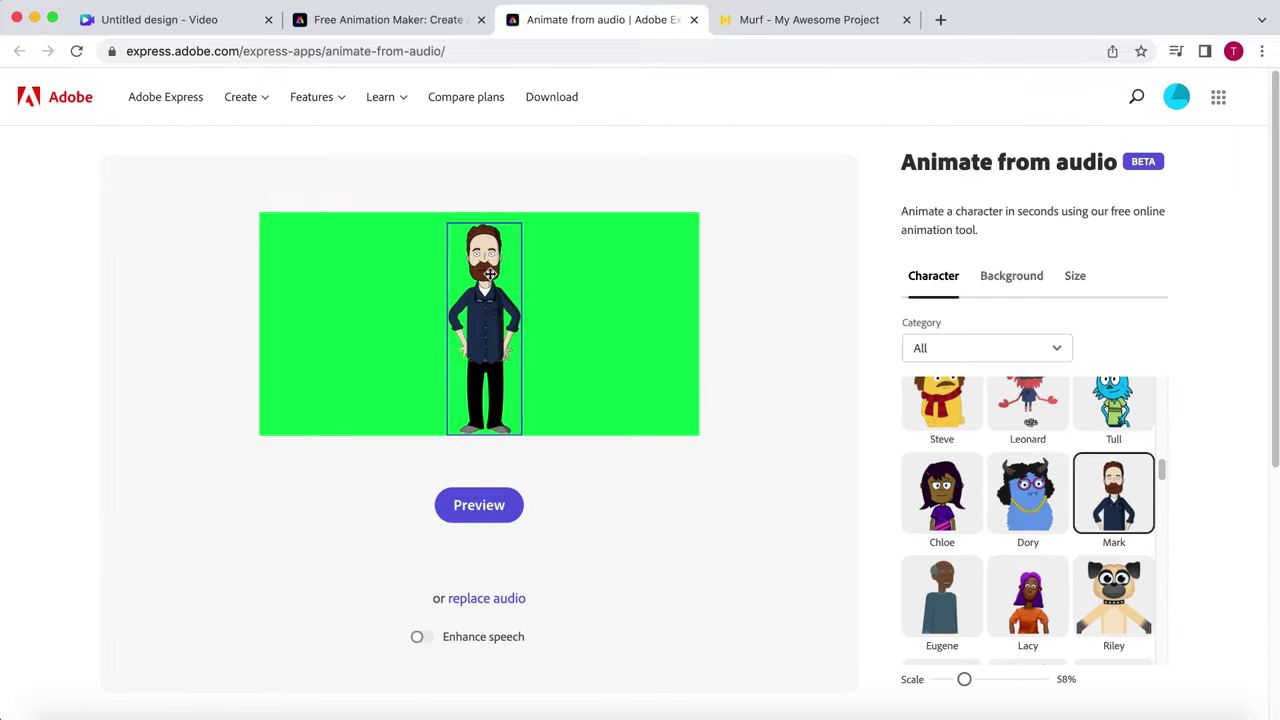
Replace the dialogue audio for the bearded character and download the animated video.
{"action": "left_click", "coordinate": [488, 600]}
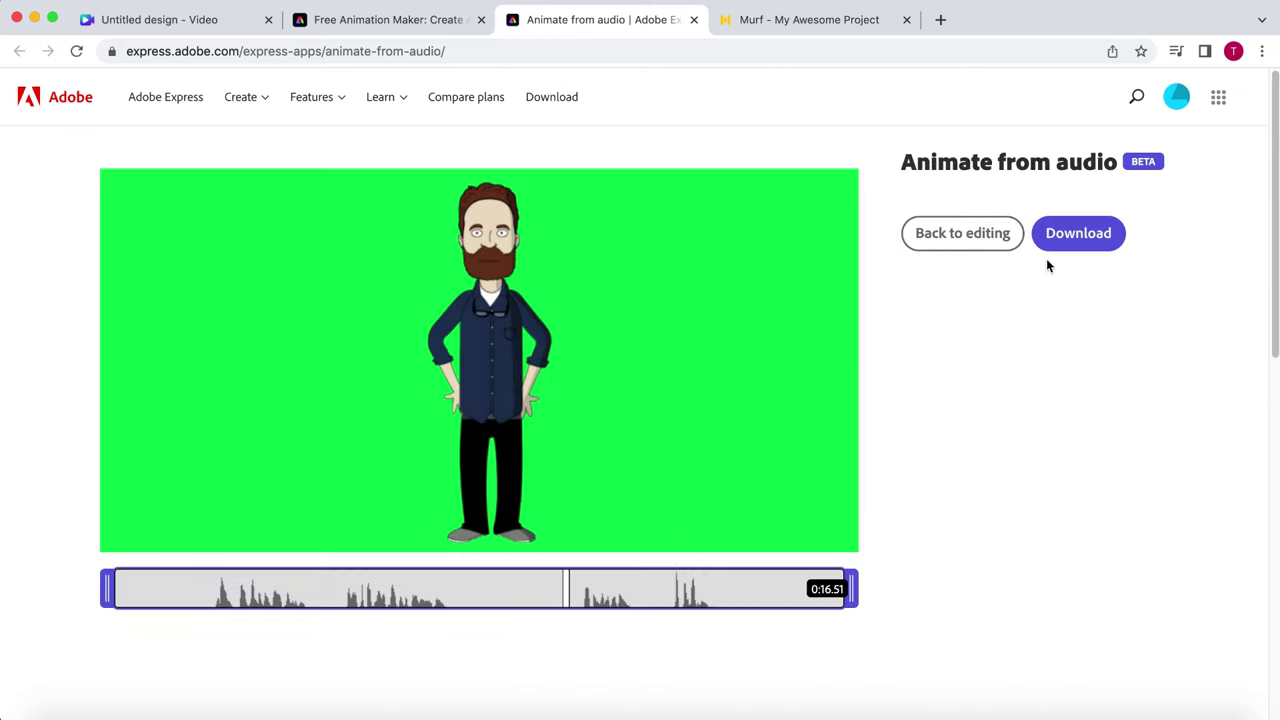
{"action": "left_click", "coordinate": [1052, 240]}
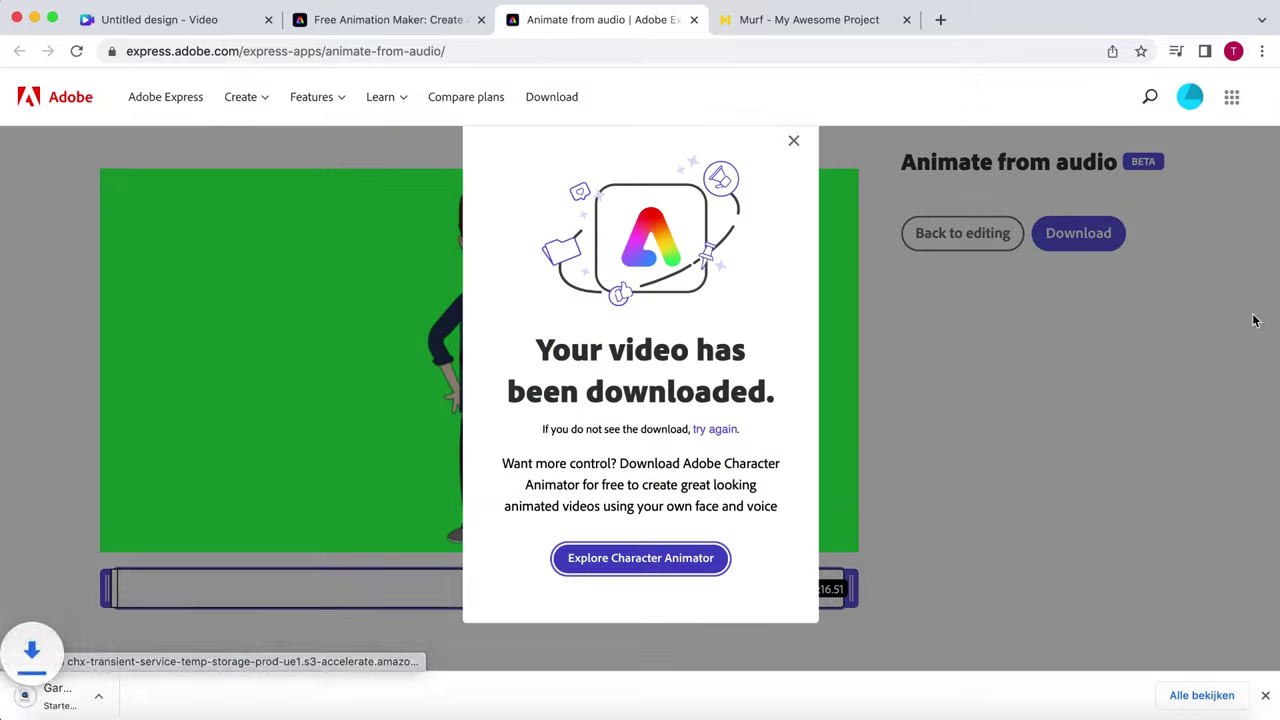
{"action": "left_click", "coordinate": [793, 143]}
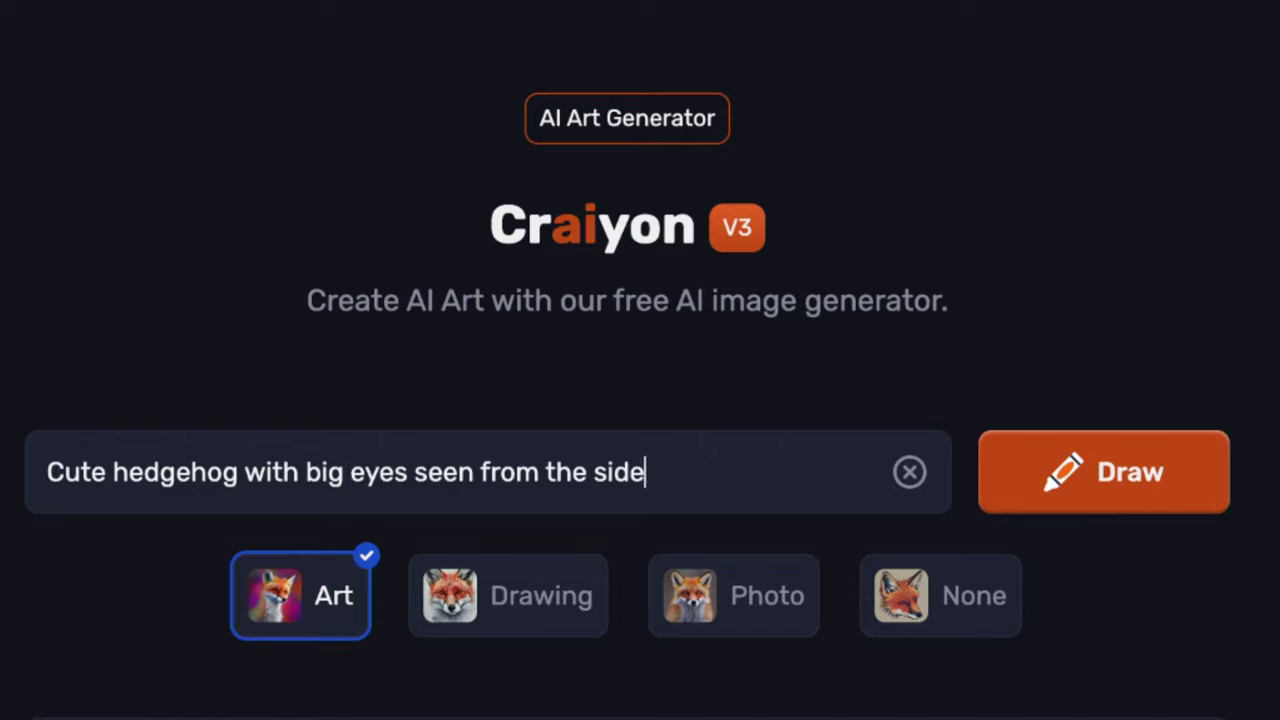
In Craiyon, generate Art images from "Cute hedgehog with big eyes seen from the side green background" and upscale the first hedgehog.
{"action": "type", "text": "ckground"}
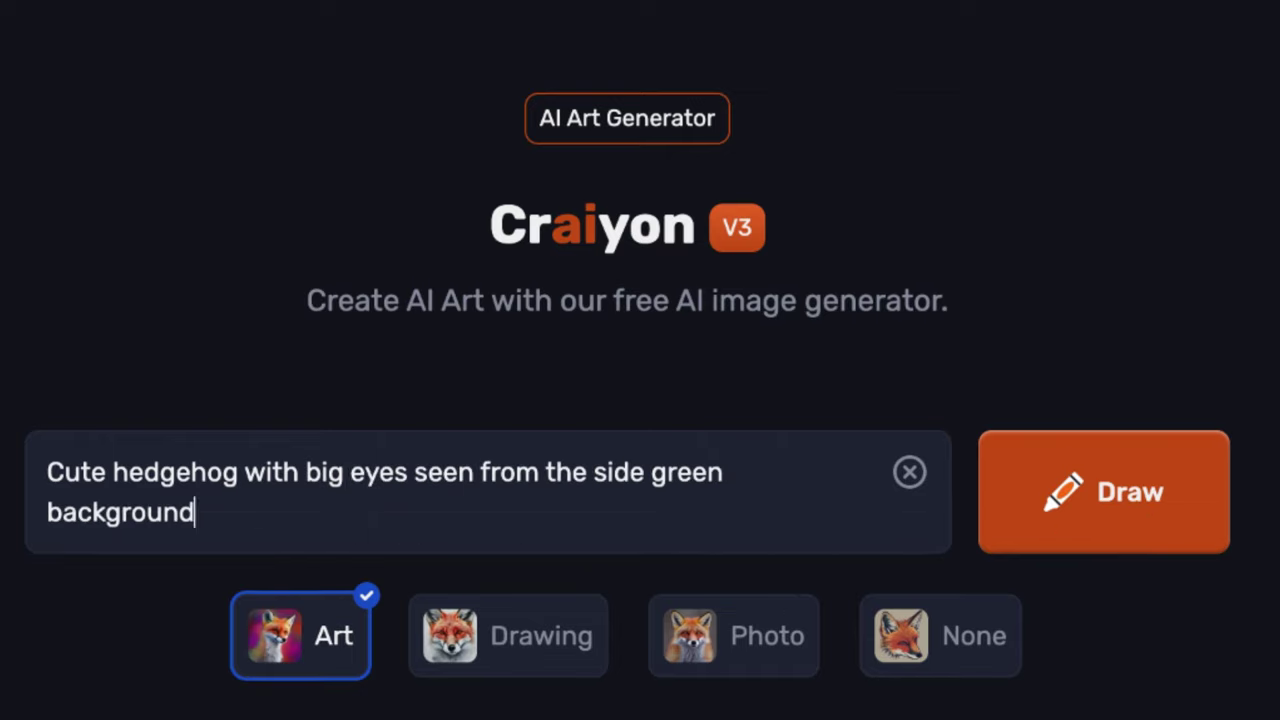
{"action": "left_click", "coordinate": [1148, 536]}
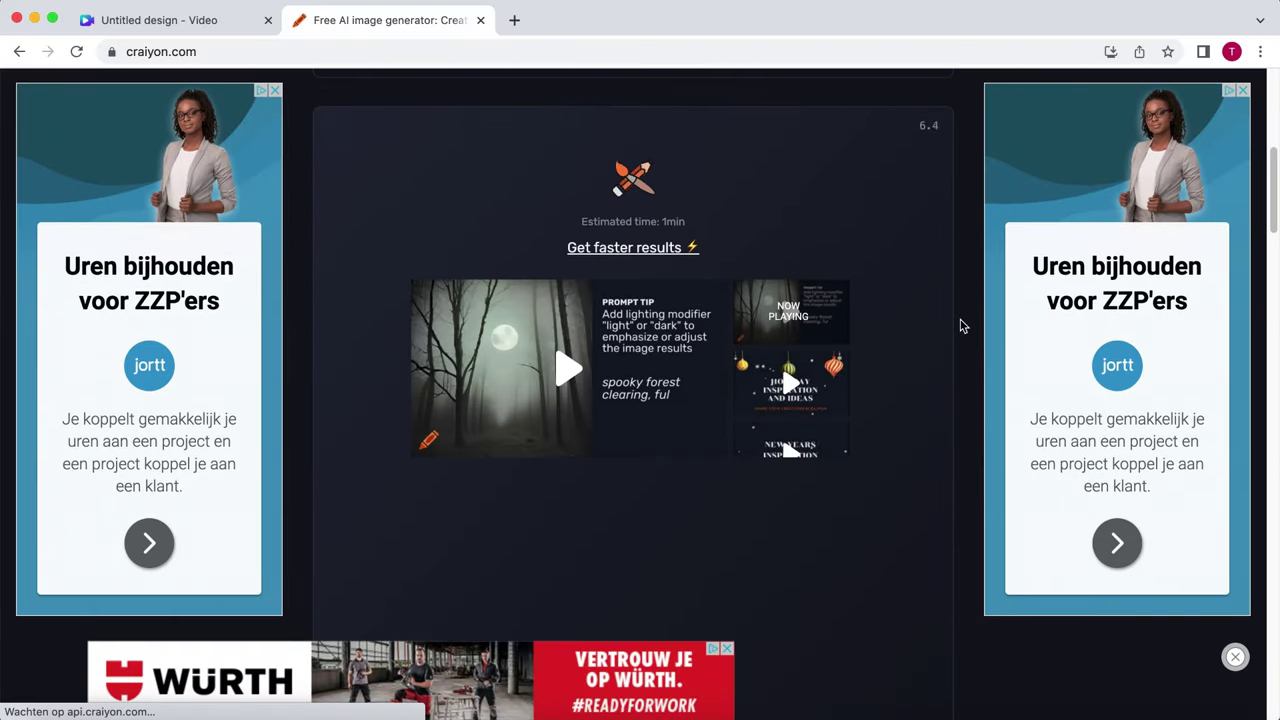
{"action": "left_click", "coordinate": [1236, 657]}
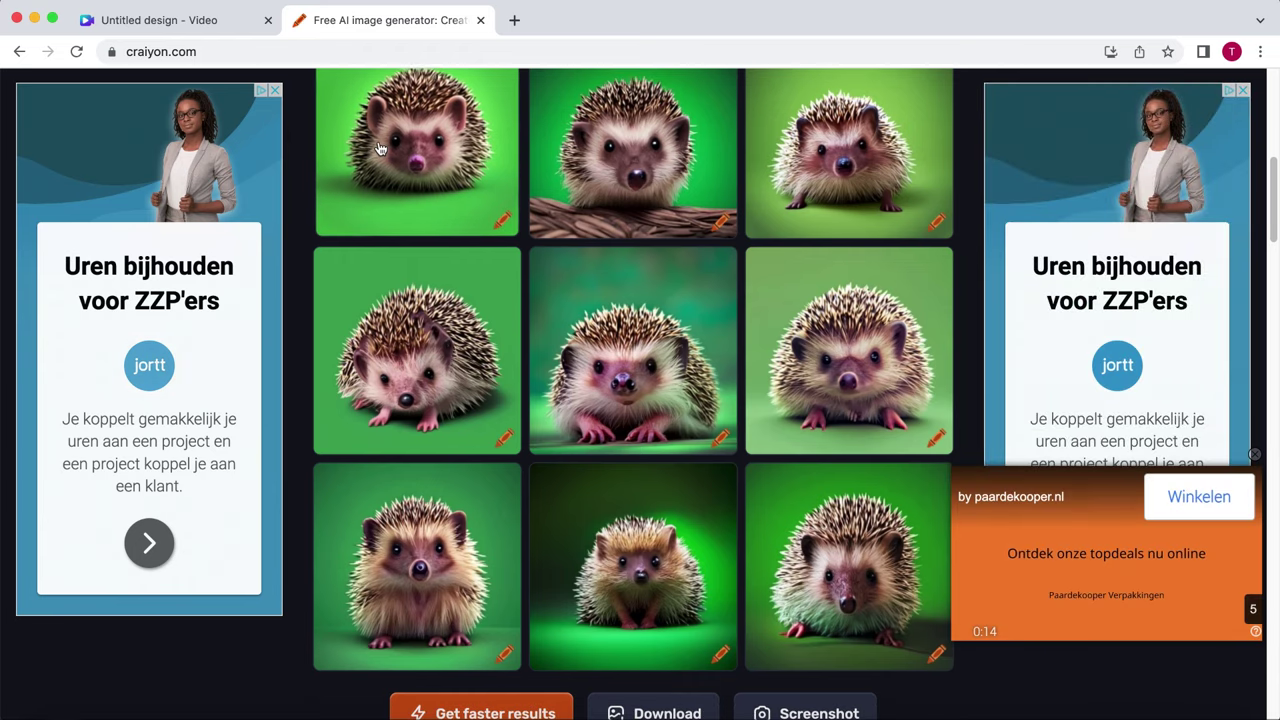
{"action": "left_click", "coordinate": [471, 189]}
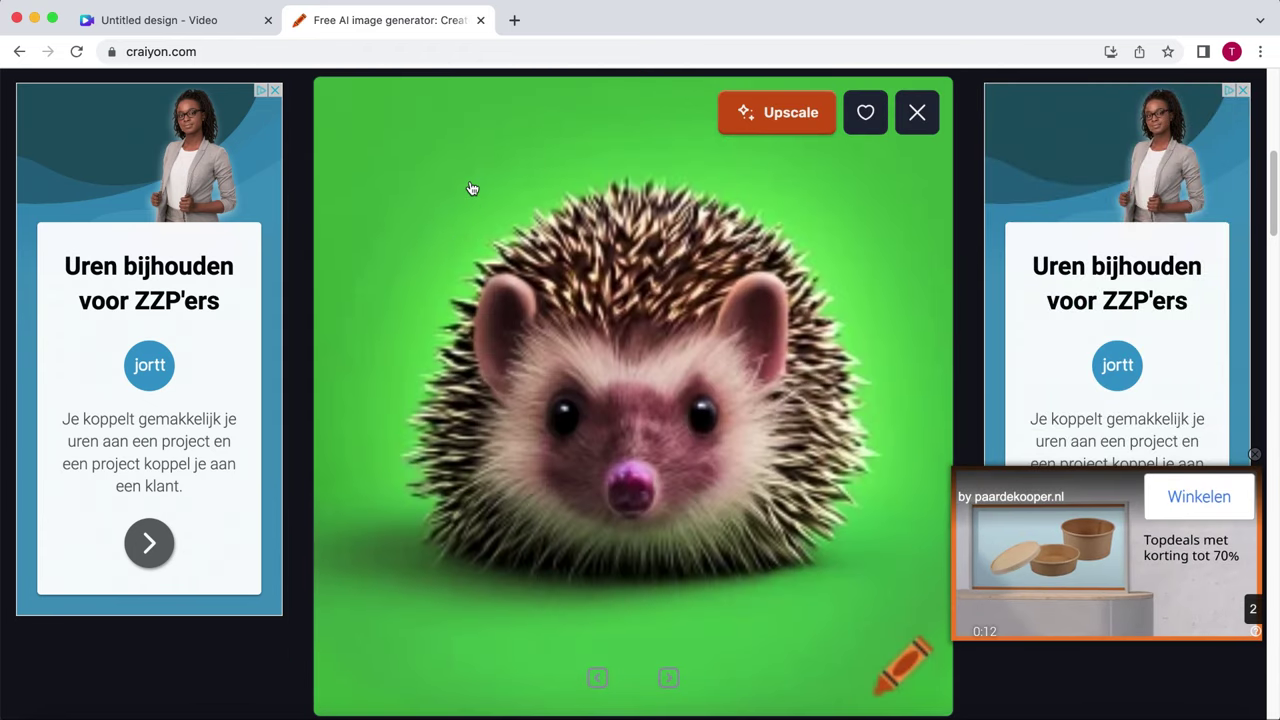
{"action": "left_click", "coordinate": [775, 122]}
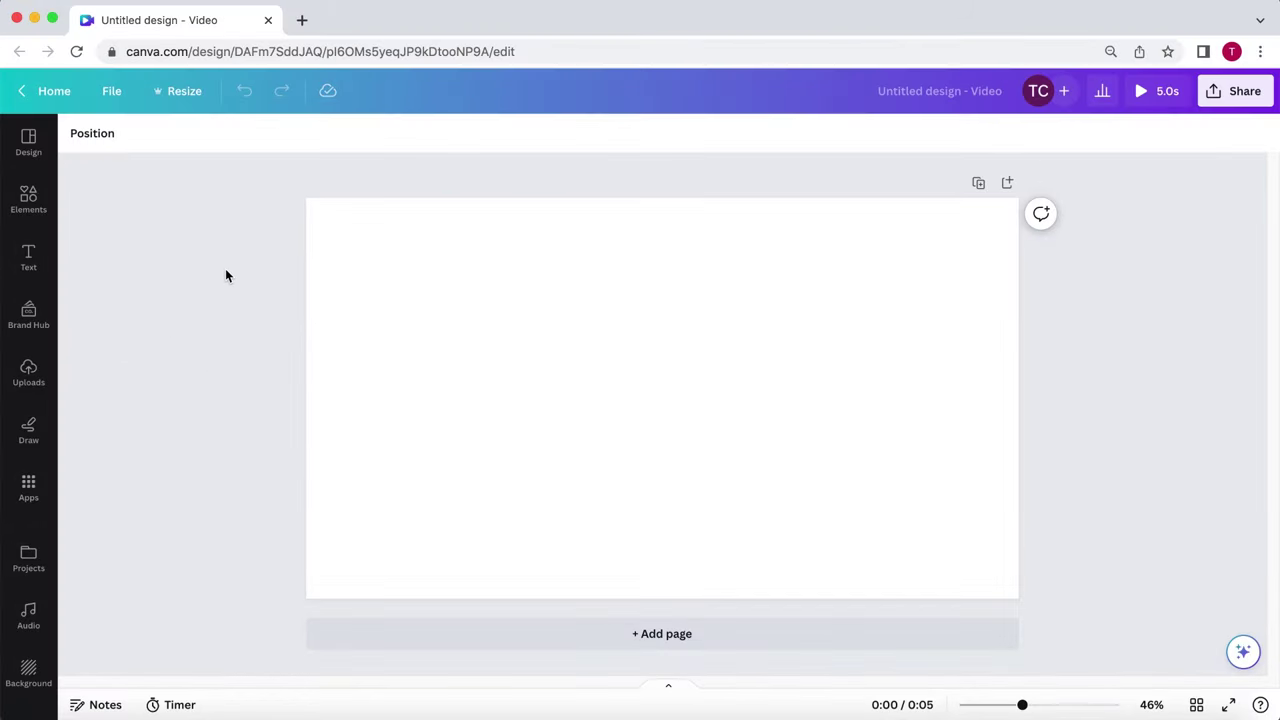
In the blank Canva video design, search the elements for "brick wall" and add the dark gray brick graphic.
{"action": "left_click", "coordinate": [28, 200]}
{"action": "left_click", "coordinate": [210, 141]}
{"action": "type", "text": "brick wall"}
{"action": "key", "text": "Return"}
{"action": "left_click", "coordinate": [309, 374]}
{"action": "left_click", "coordinate": [286, 294]}
Shrink the brick wall graphic and place a duplicate beside it so the bricks span the page width.
{"action": "left_click_drag", "start_coordinate": [1073, 558], "coordinate": [881, 446]}
{"action": "mouse_move", "coordinate": [820, 407]}
{"action": "left_mouse_down"}
{"action": "mouse_move", "coordinate": [729, 369]}
{"action": "mouse_move", "coordinate": [834, 428]}
{"action": "left_mouse_up"}
{"action": "key", "text": "super+d"}
{"action": "left_click_drag", "start_coordinate": [755, 386], "coordinate": [1130, 378]}
Set the page background to the light gray photo color to form the floor.
{"action": "left_click", "coordinate": [1062, 450]}
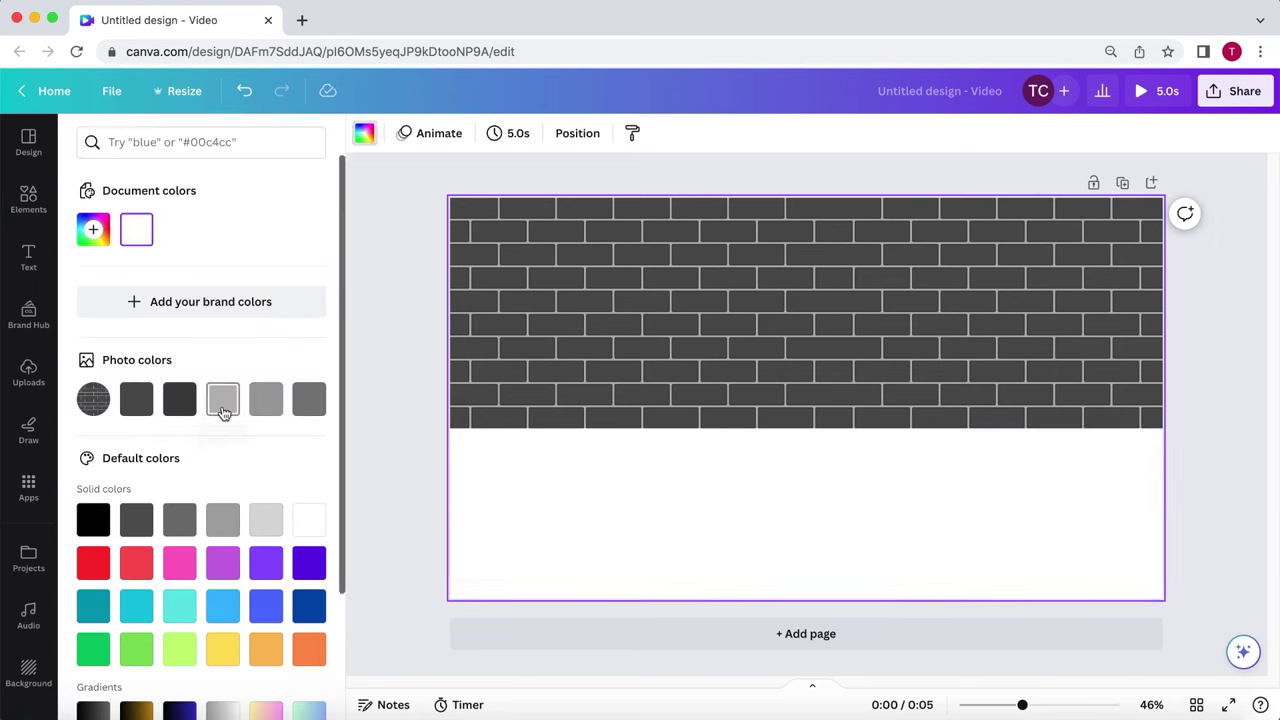
{"action": "left_click", "coordinate": [364, 133]}
{"action": "left_click", "coordinate": [223, 398]}
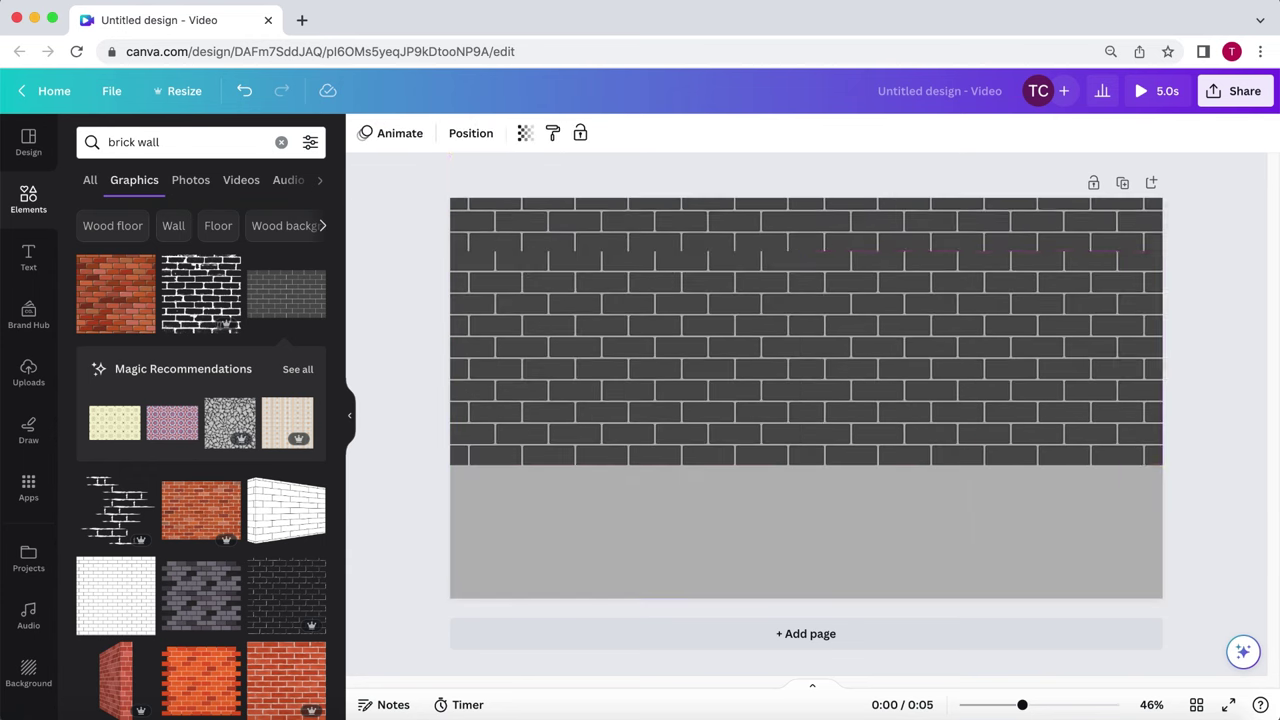
Search the elements for "shelf" and add the graphic of three wooden shelves.
{"action": "triple_click", "coordinate": [177, 140]}
{"action": "type", "text": "shelf"}
{"action": "key", "text": "Return"}
{"action": "left_click", "coordinate": [286, 254]}
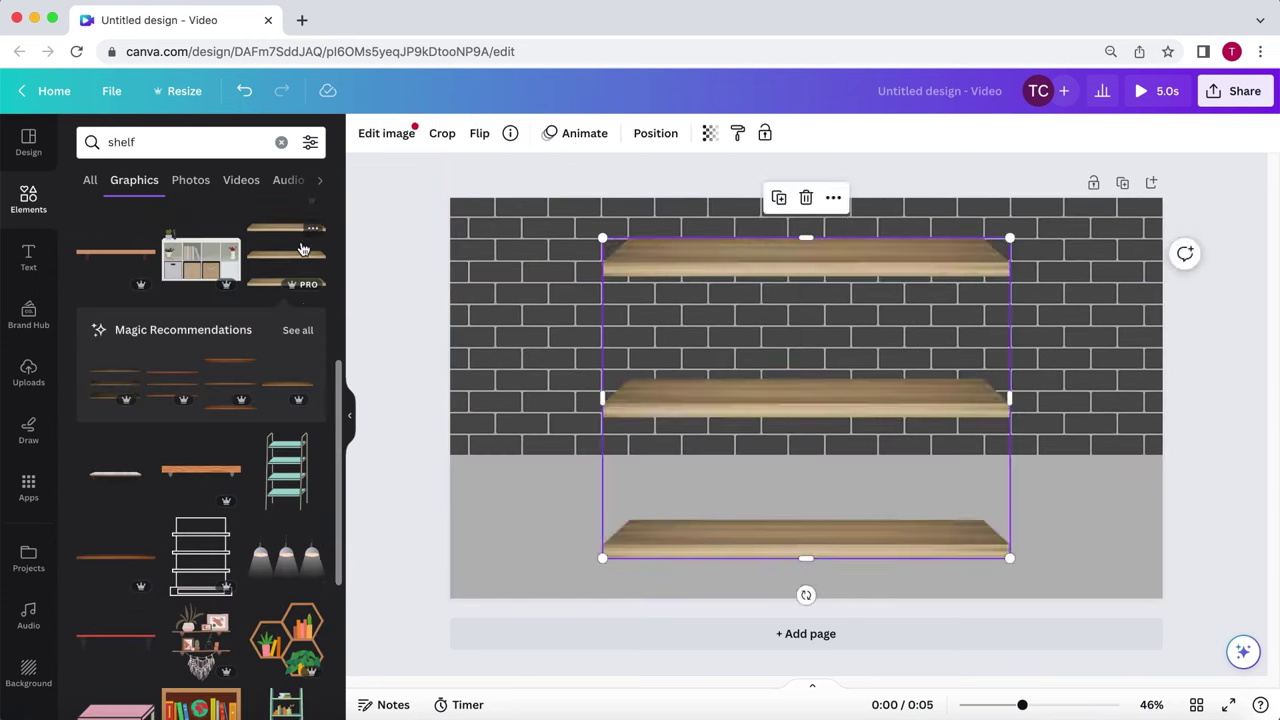
Shrink the shelves and arrange overlapping copies into a wide six-shelf unit on the left part of the brick wall.
{"action": "left_click_drag", "start_coordinate": [1009, 557], "coordinate": [786, 383]}
{"action": "left_click_drag", "start_coordinate": [695, 311], "coordinate": [603, 311]}
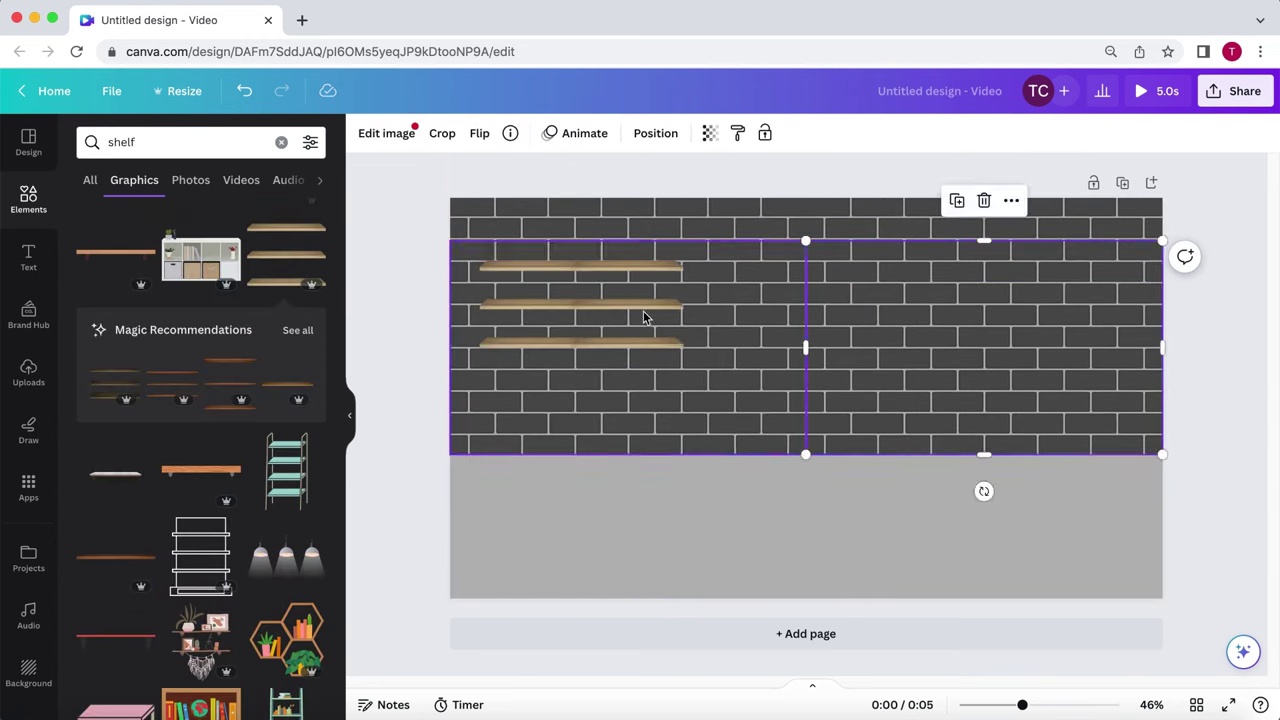
{"action": "left_click", "coordinate": [637, 330]}
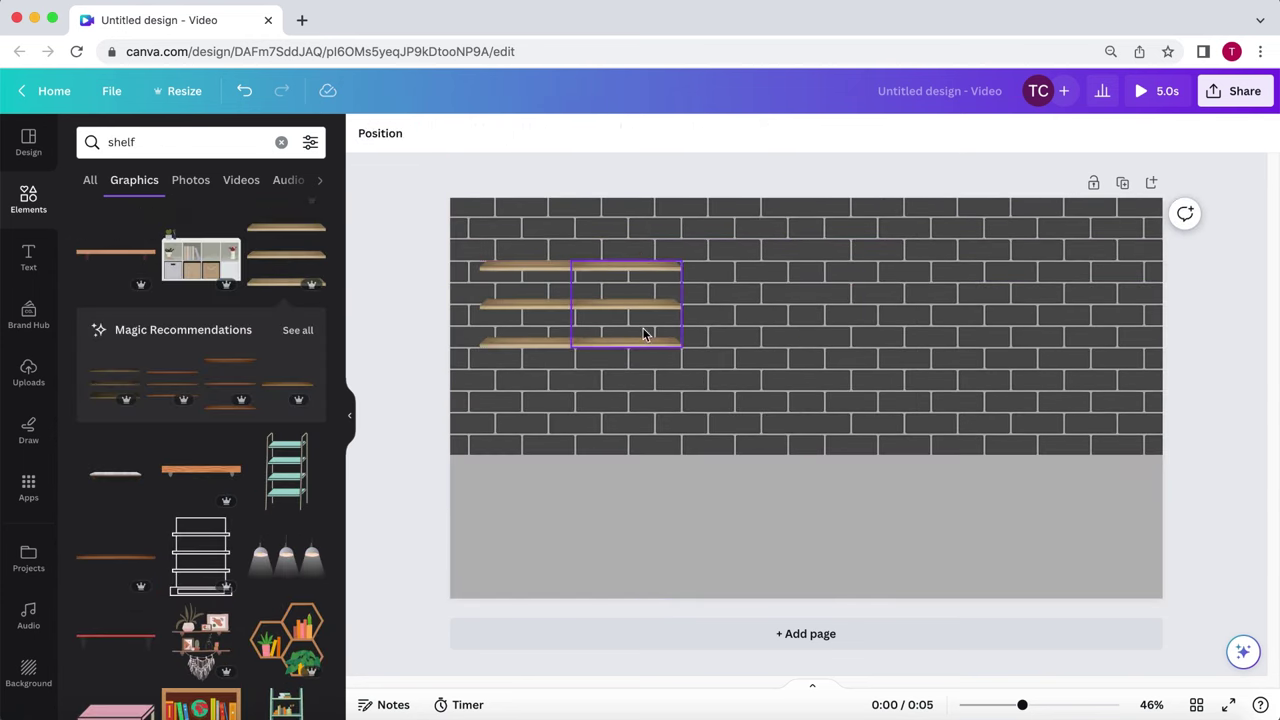
{"action": "left_click_drag", "start_coordinate": [595, 306], "coordinate": [595, 298]}
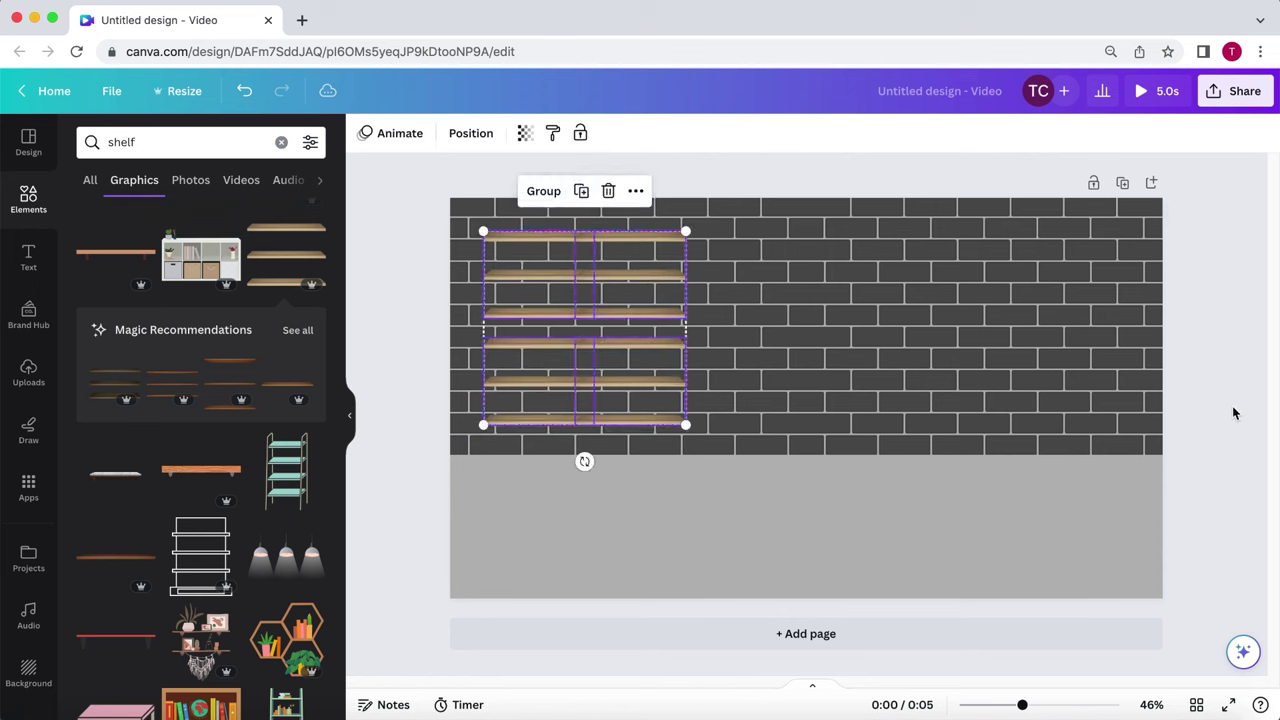
{"action": "left_click", "coordinate": [1234, 413]}
Add the brown football graphic and place it where the floor meets the wall, beside the shelves.
{"action": "triple_click", "coordinate": [223, 141]}
{"action": "left_click_drag", "start_coordinate": [708, 500], "coordinate": [751, 466]}
Search for "poster", add the taped landscape poster, and place it at a reduced size on the brick wall beside the shelves.
{"action": "triple_click", "coordinate": [224, 141]}
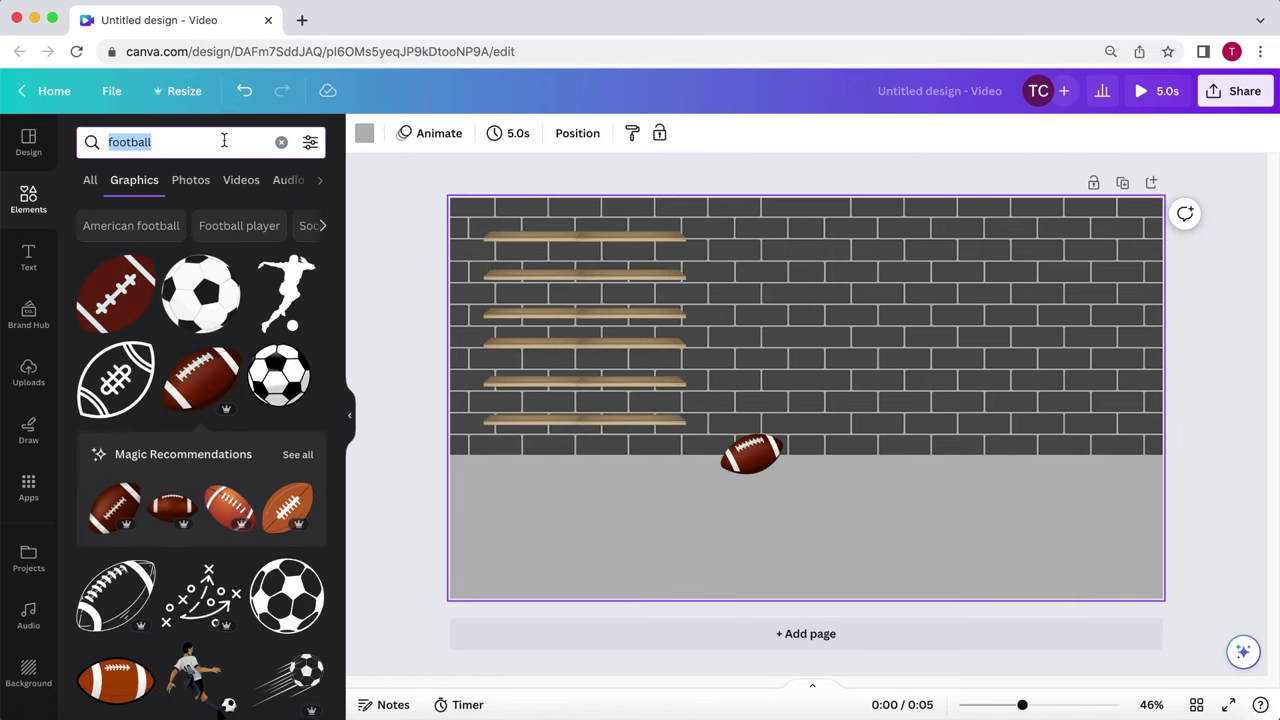
{"action": "type", "text": "poster"}
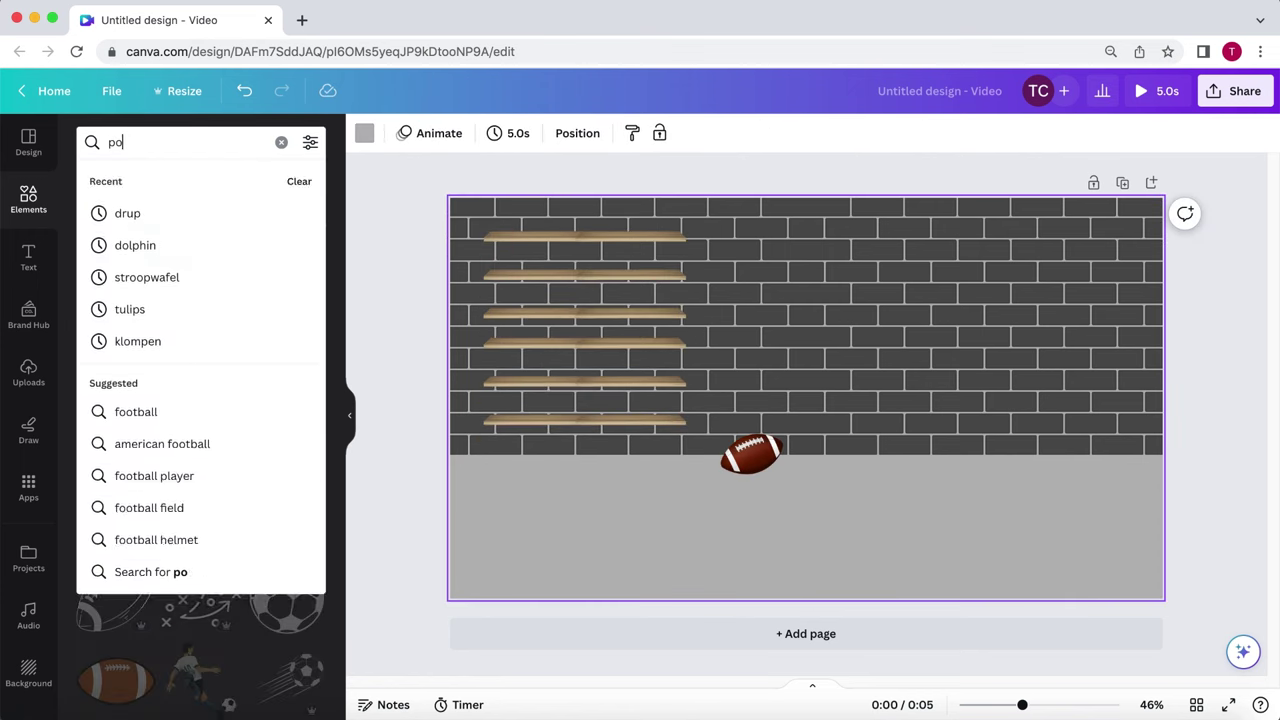
{"action": "key", "text": "Return"}
{"action": "left_click", "coordinate": [199, 310]}
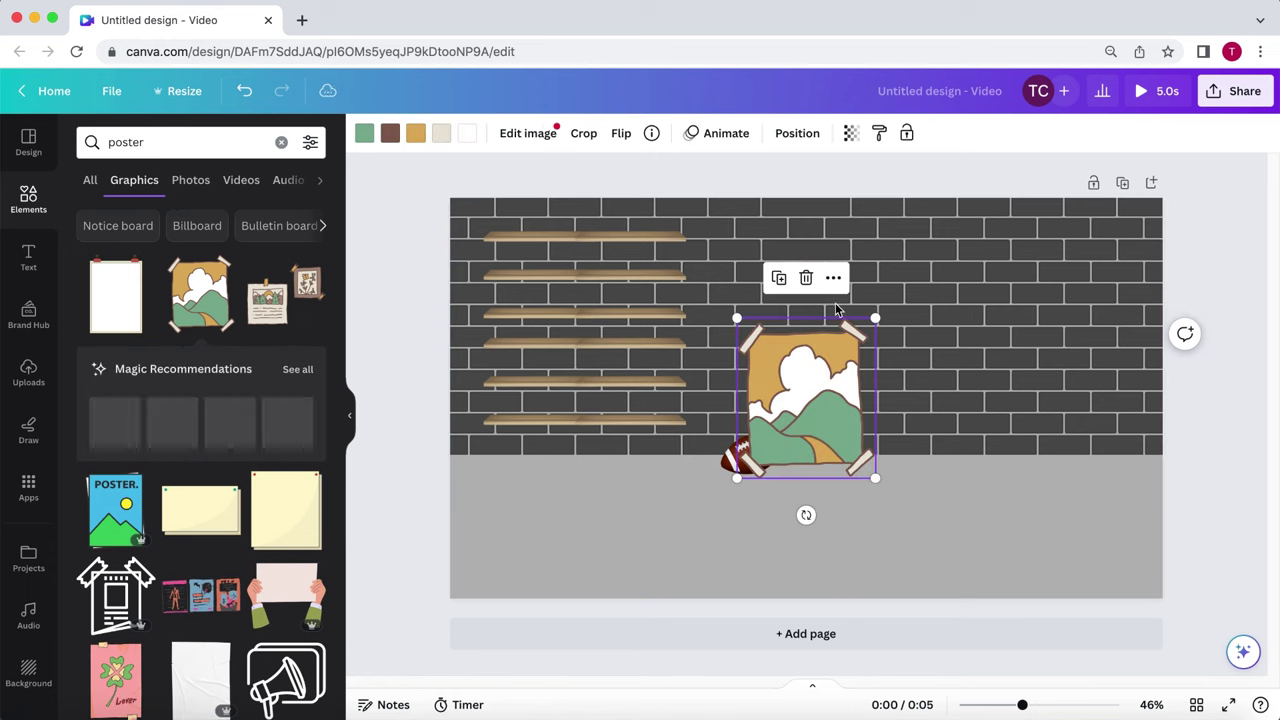
{"action": "left_click_drag", "start_coordinate": [736, 474], "coordinate": [775, 433]}
{"action": "left_click_drag", "start_coordinate": [834, 405], "coordinate": [822, 330]}
{"action": "left_click", "coordinate": [478, 504]}
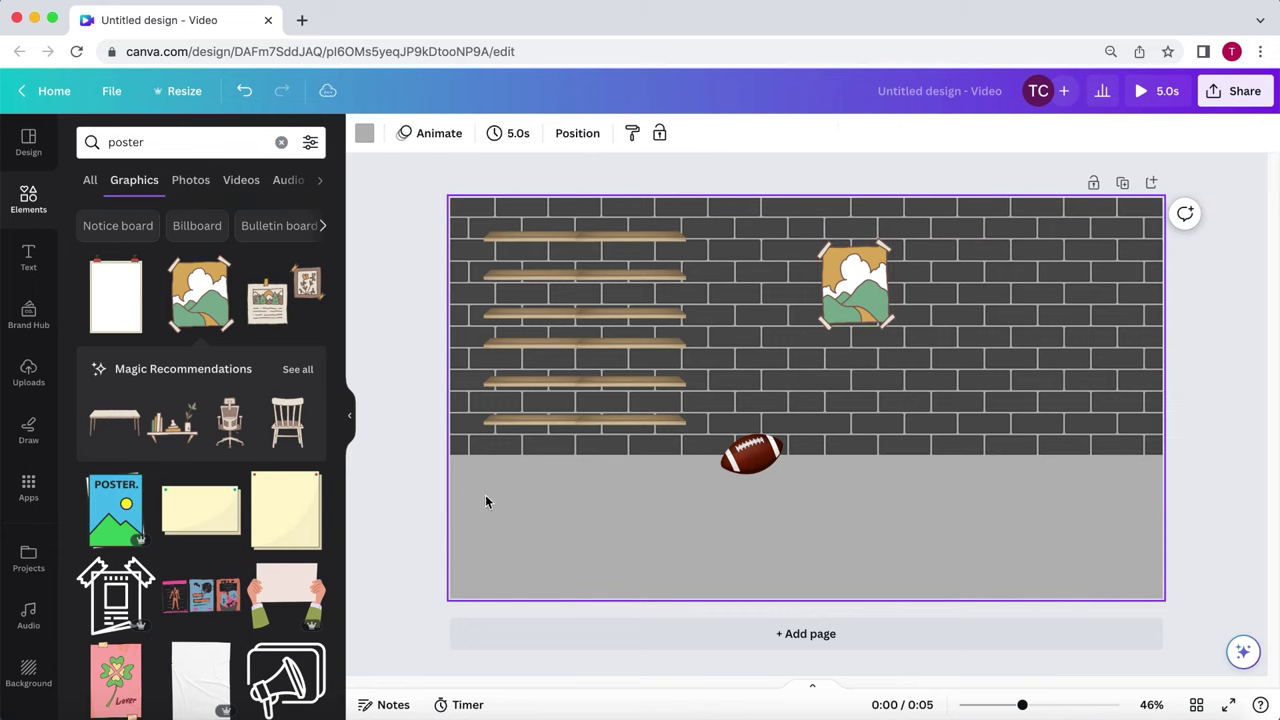
Search for "brick wall", discard the white brick graphic, and cover the wall with a black-outlined brick pattern over grey.
{"action": "left_click", "coordinate": [423, 499]}
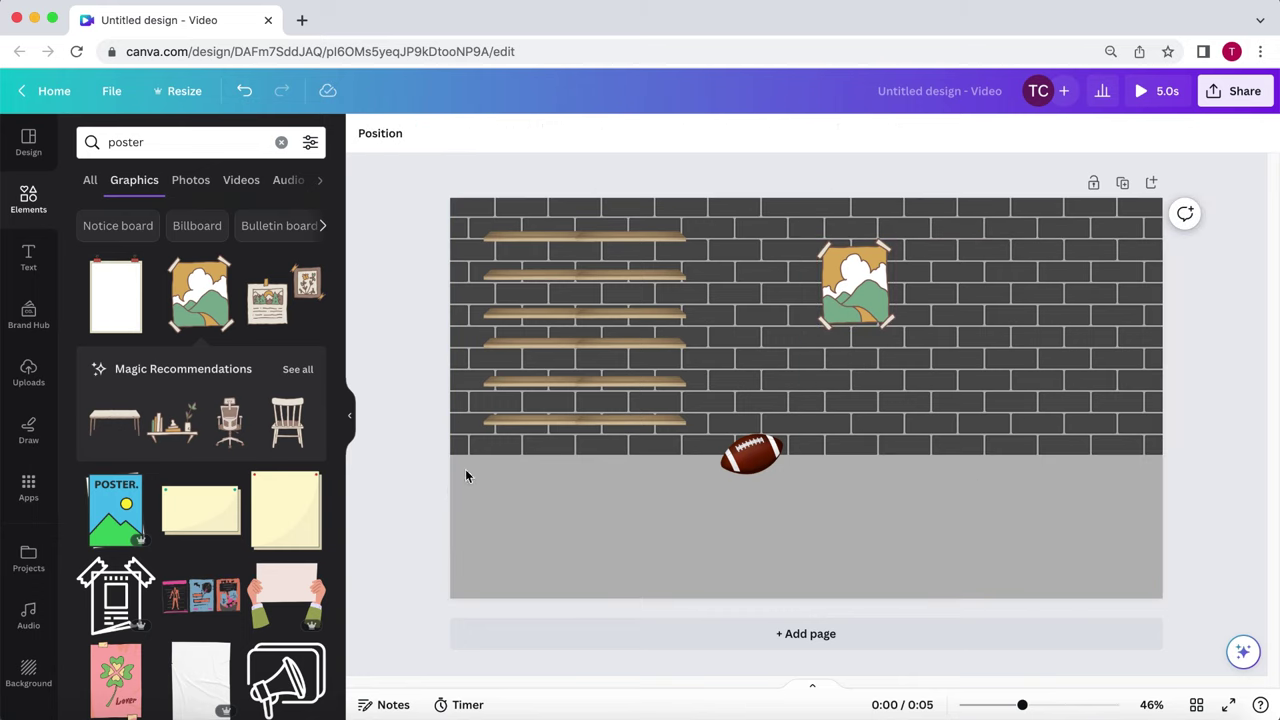
{"action": "left_click", "coordinate": [183, 142]}
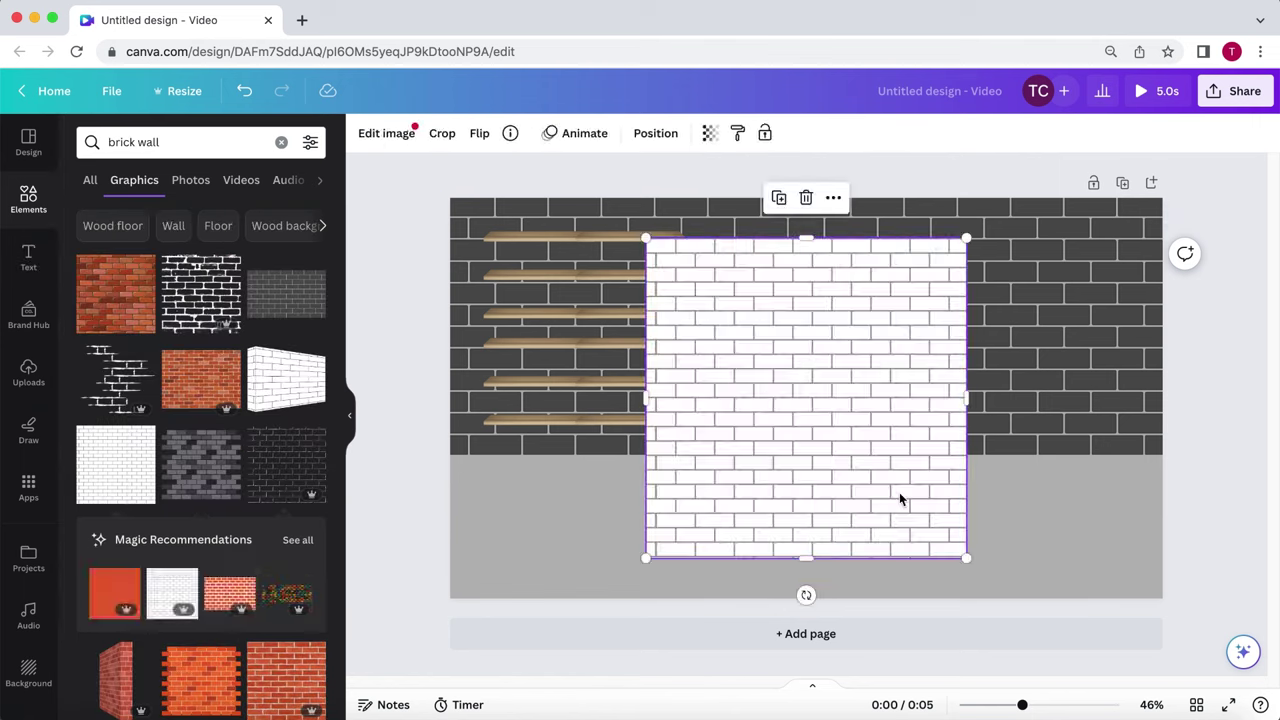
{"action": "key", "text": "Delete"}
{"action": "scroll", "coordinate": [213, 432], "scroll_direction": "down", "scroll_amount": 8}
{"action": "left_click", "coordinate": [213, 432]}
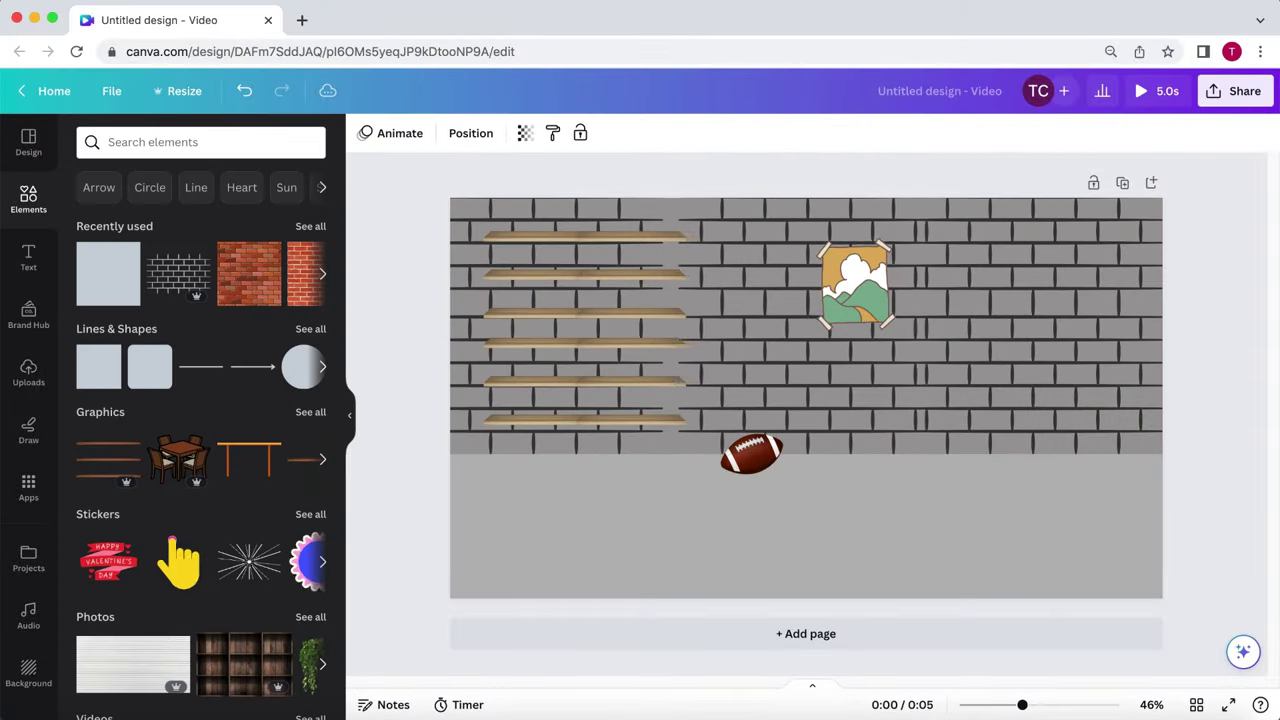
{"action": "left_click_drag", "start_coordinate": [500, 394], "coordinate": [486, 394]}
{"action": "left_click", "coordinate": [1185, 500]}
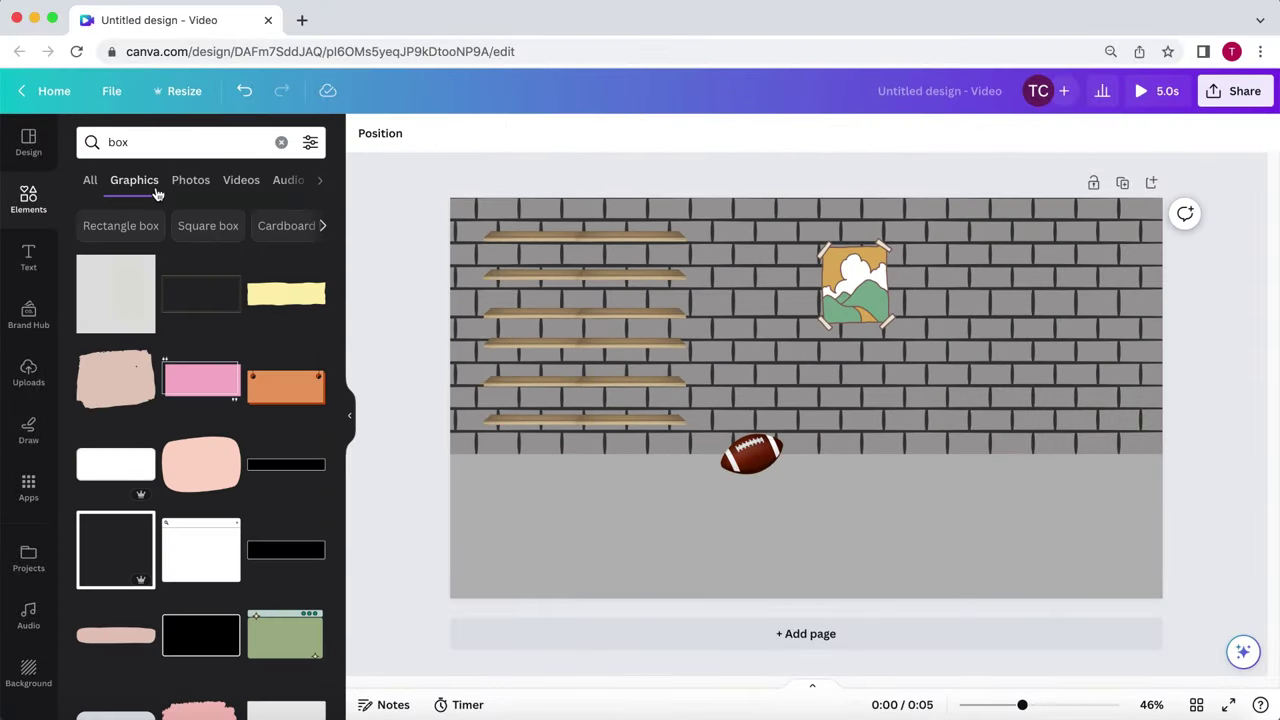
Add an open cardboard box at the right end of the floor line and a "storage" file box on the top shelf.
{"action": "scroll", "coordinate": [195, 351], "scroll_direction": "down", "scroll_amount": 5}
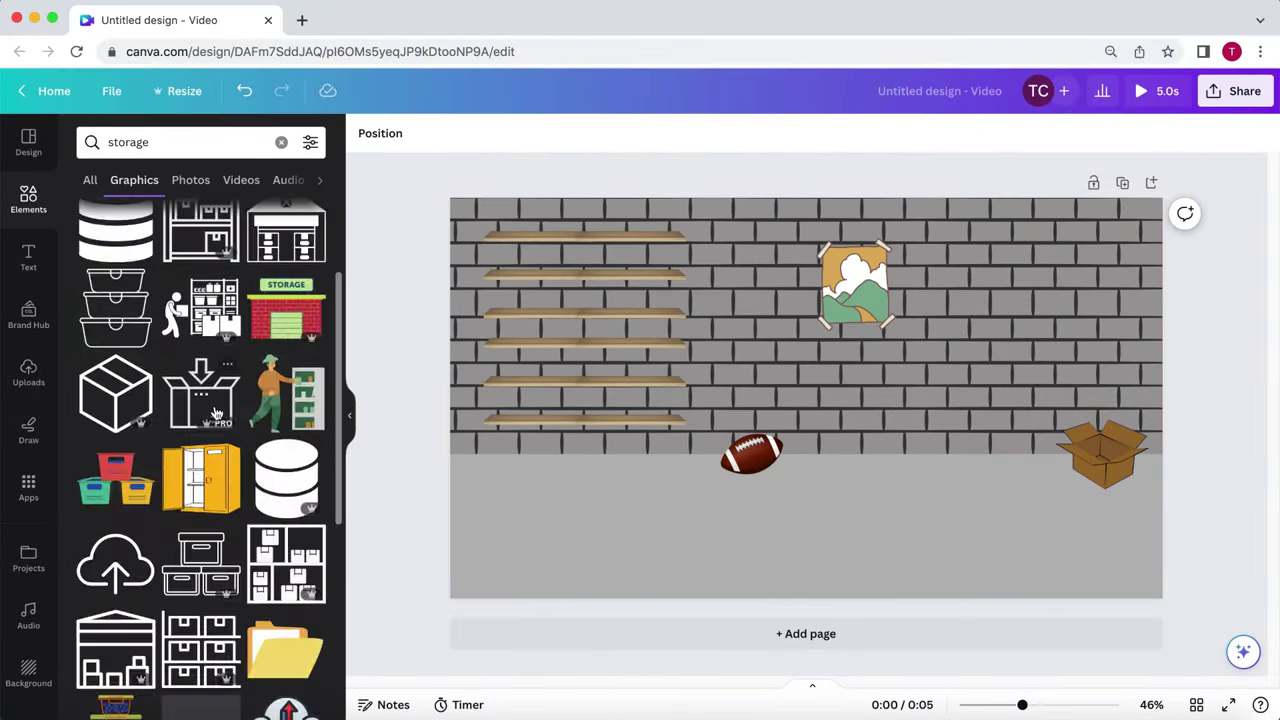
{"action": "scroll", "coordinate": [192, 480], "scroll_direction": "down", "scroll_amount": 8}
{"action": "scroll", "coordinate": [197, 360], "scroll_direction": "down", "scroll_amount": 6}
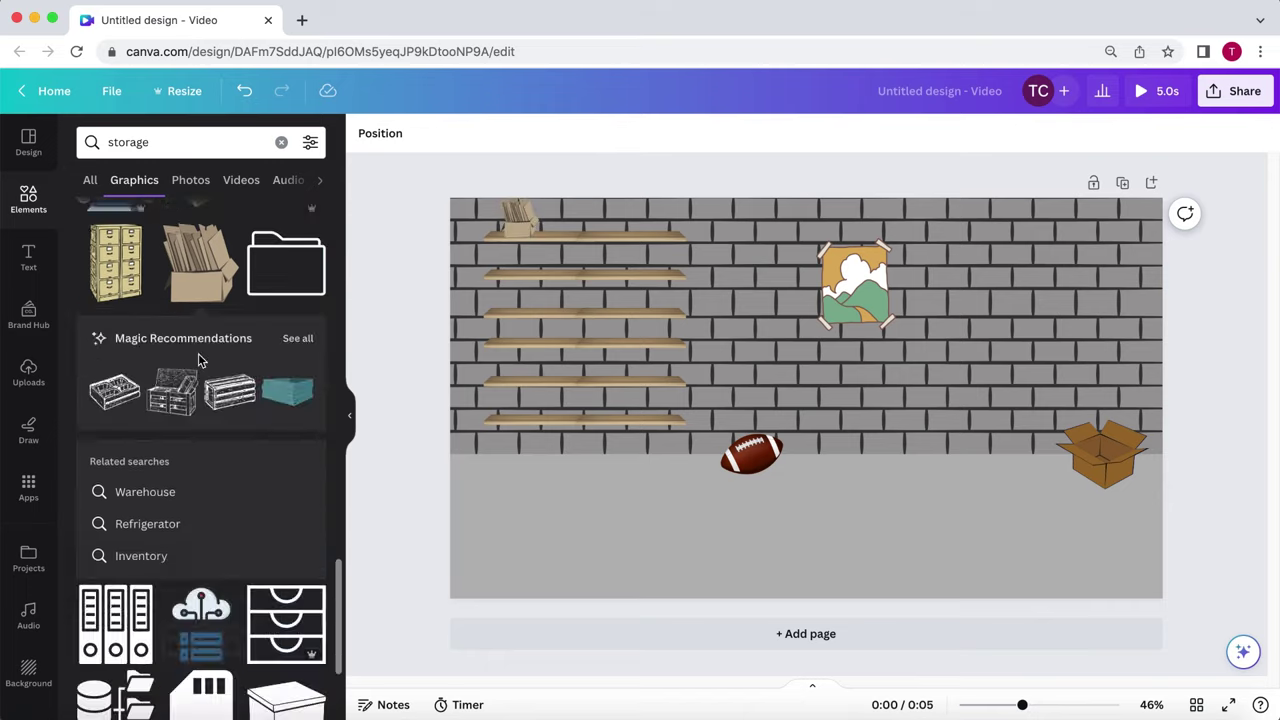
Fill a three-tier shelf with the orange box, pink shoes and teddy bear from "garage stuff", and stand a red surfboard beside the cardboard box.
{"action": "triple_click", "coordinate": [226, 143]}
{"action": "scroll", "coordinate": [180, 429], "scroll_direction": "down", "scroll_amount": 4}
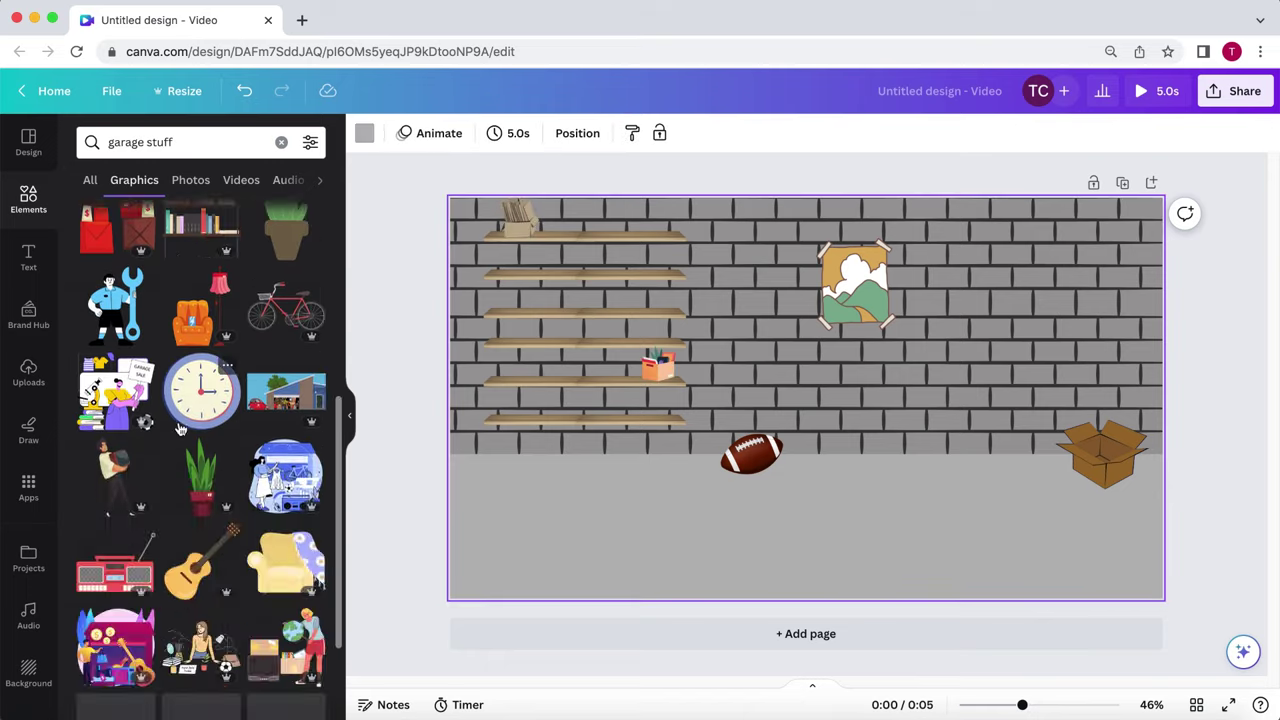
{"action": "scroll", "coordinate": [180, 428], "scroll_direction": "down", "scroll_amount": 15}
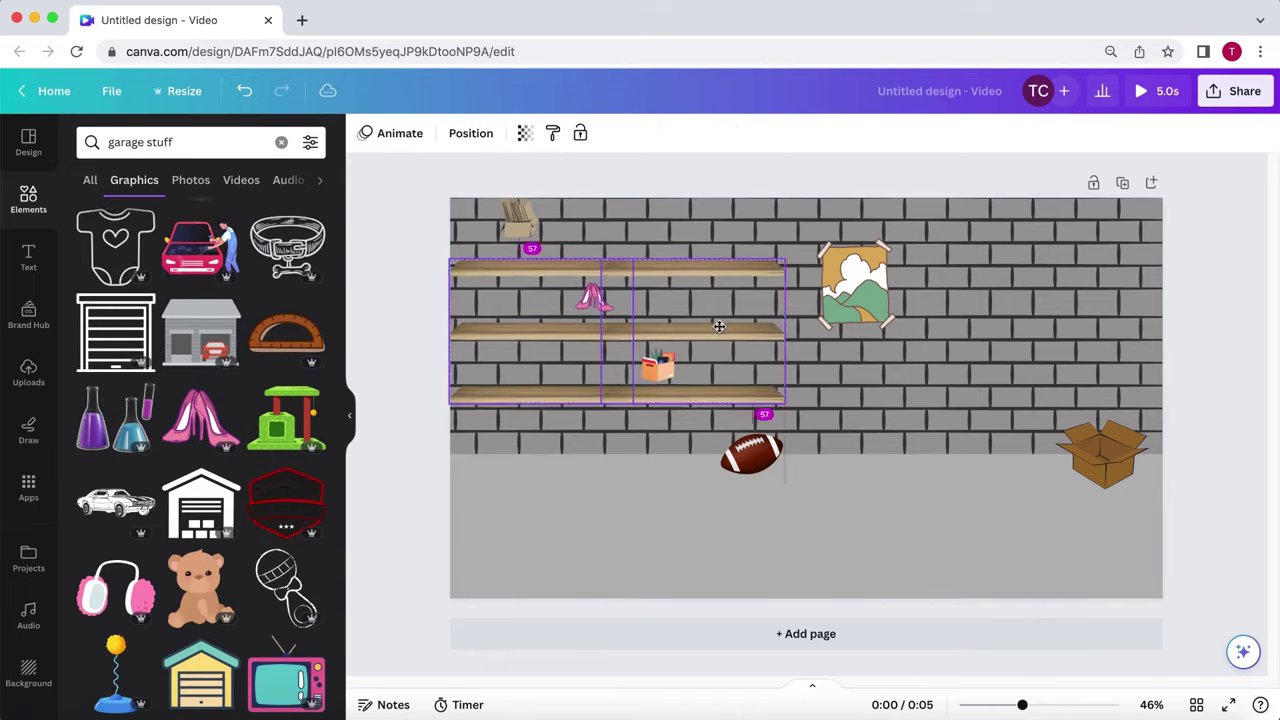
{"action": "left_click_drag", "start_coordinate": [706, 326], "coordinate": [726, 326]}
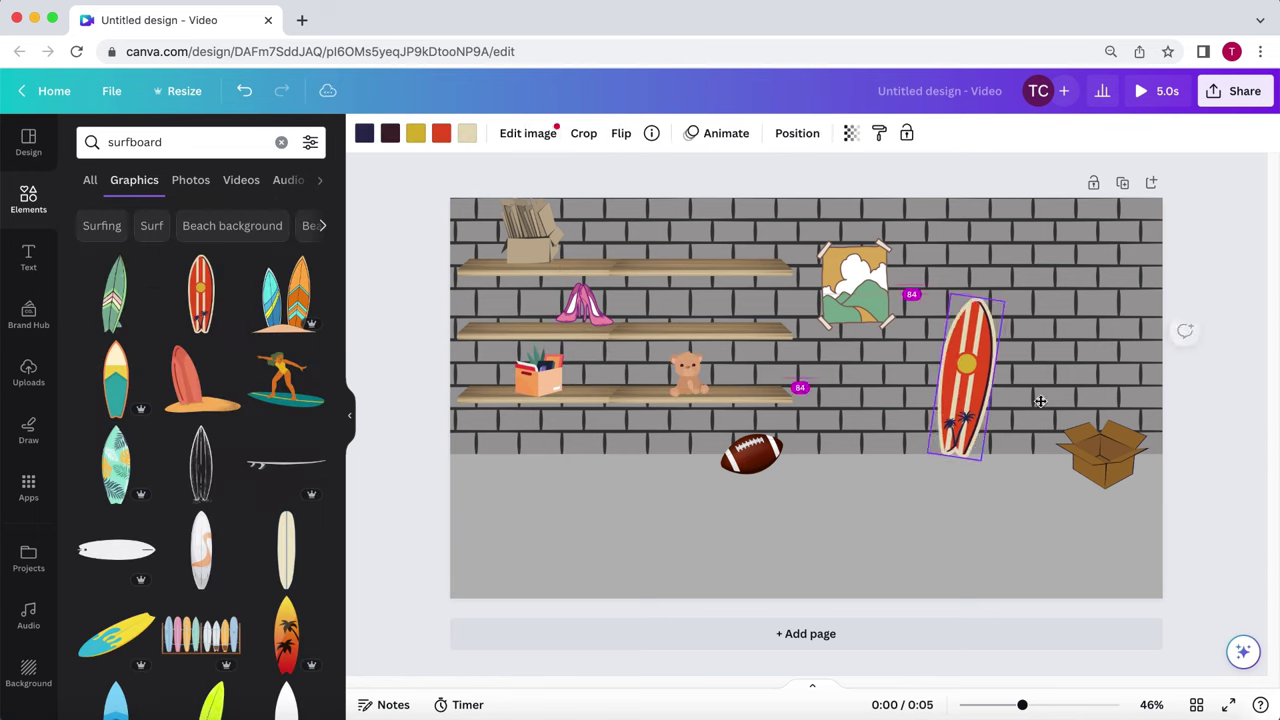
{"action": "left_click_drag", "start_coordinate": [1040, 401], "coordinate": [1140, 421]}
Search for "geenie", add the blue genie graphic, flip it horizontally, and place it enlarged between the poster and the surfboard.
{"action": "triple_click", "coordinate": [174, 142]}
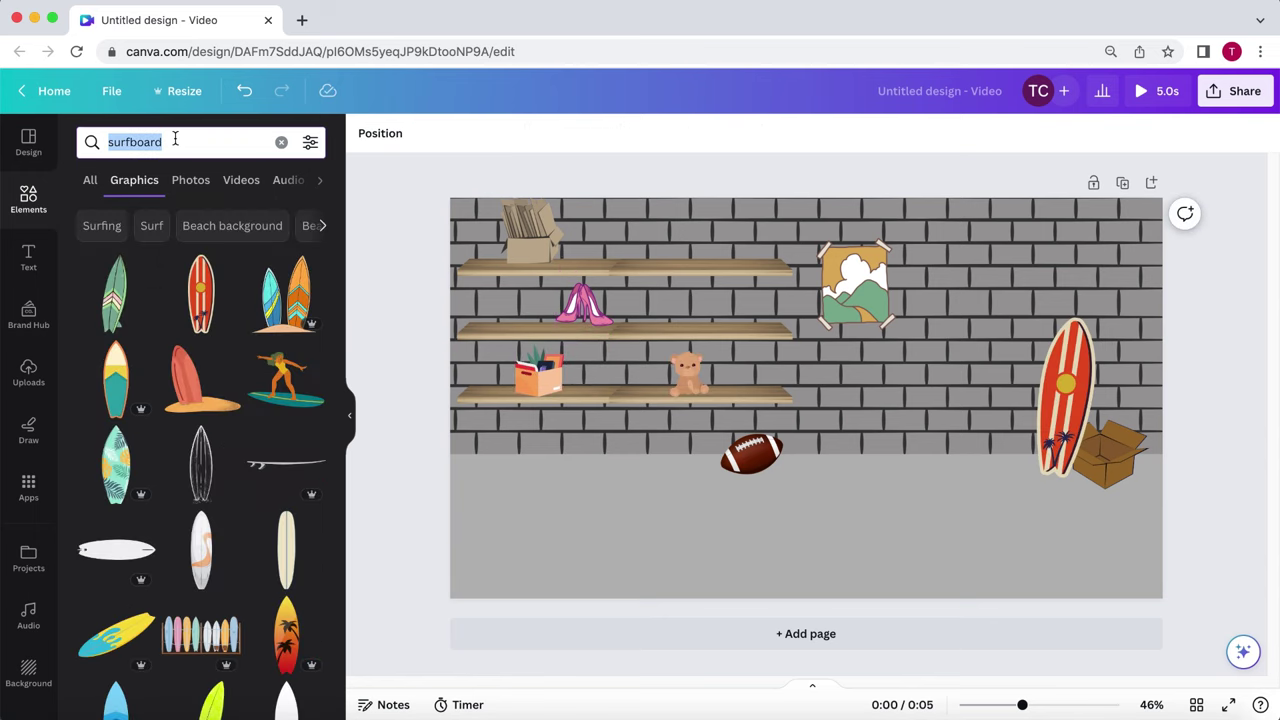
{"action": "type", "text": "geenie"}
{"action": "key", "text": "Return"}
{"action": "scroll", "coordinate": [203, 500], "scroll_direction": "down", "scroll_amount": 2}
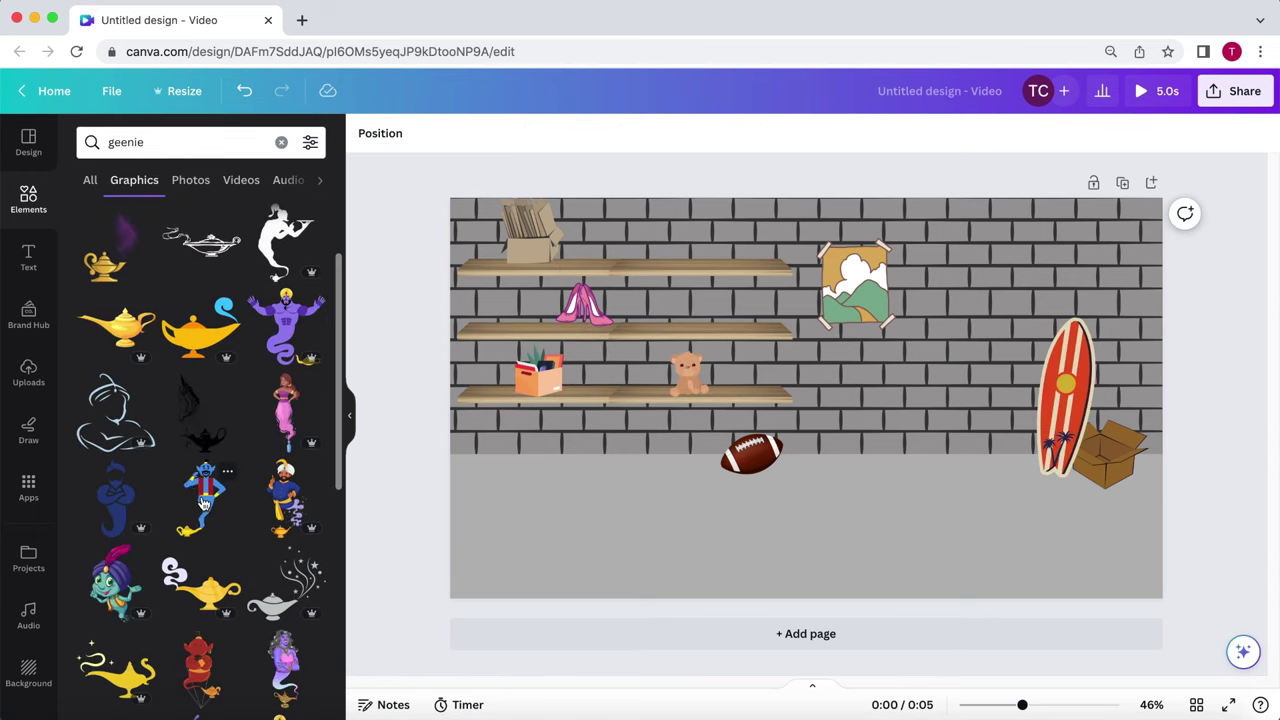
{"action": "left_click", "coordinate": [203, 500]}
{"action": "left_click_drag", "start_coordinate": [785, 443], "coordinate": [910, 439]}
{"action": "left_click", "coordinate": [408, 133]}
{"action": "left_click_drag", "start_coordinate": [922, 374], "coordinate": [997, 394]}
Add a second page and search the graphics for "arm".
{"action": "left_click", "coordinate": [800, 633]}
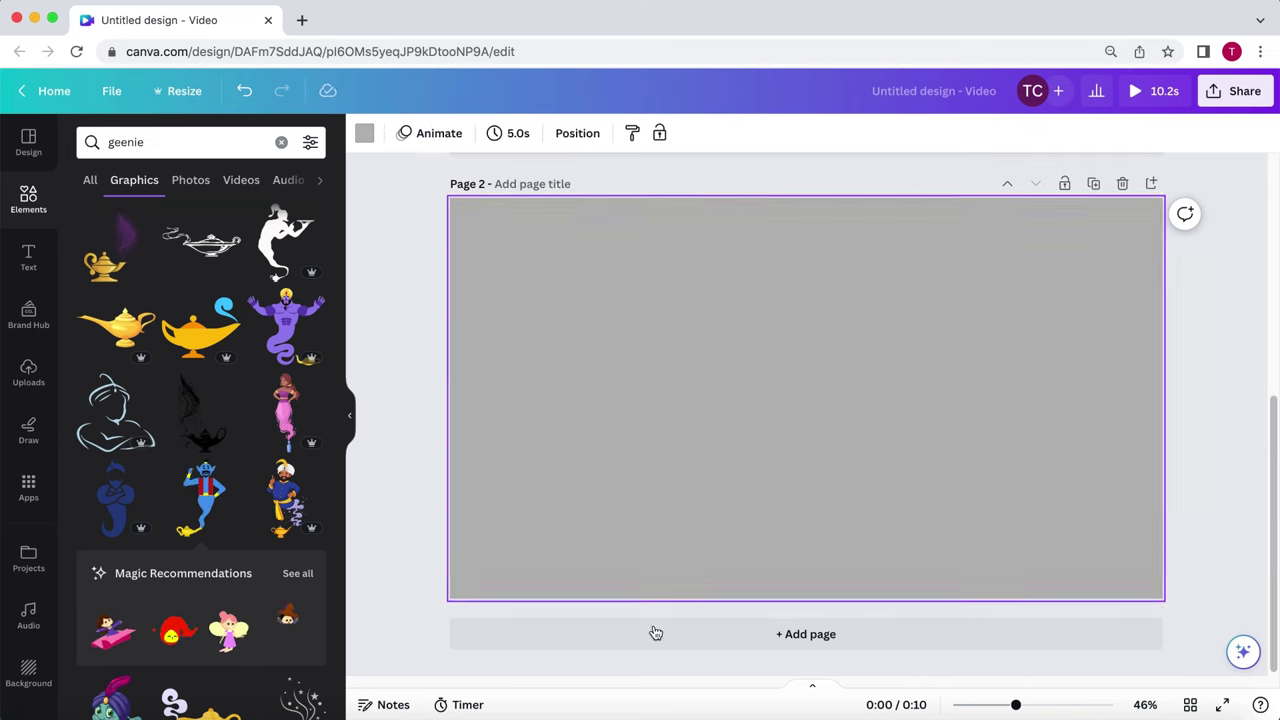
{"action": "triple_click", "coordinate": [147, 142]}
{"action": "type", "text": "arm"}
{"action": "key", "text": "Return"}
Search for "snap" and try the snapping-hand graphic with blue marks on page 2.
{"action": "triple_click", "coordinate": [147, 142]}
{"action": "type", "text": "snap"}
{"action": "key", "text": "Return"}
{"action": "scroll", "coordinate": [270, 318], "scroll_direction": "down", "scroll_amount": 5}
{"action": "scroll", "coordinate": [270, 318], "scroll_direction": "up", "scroll_amount": 2}
{"action": "left_click", "coordinate": [270, 318]}
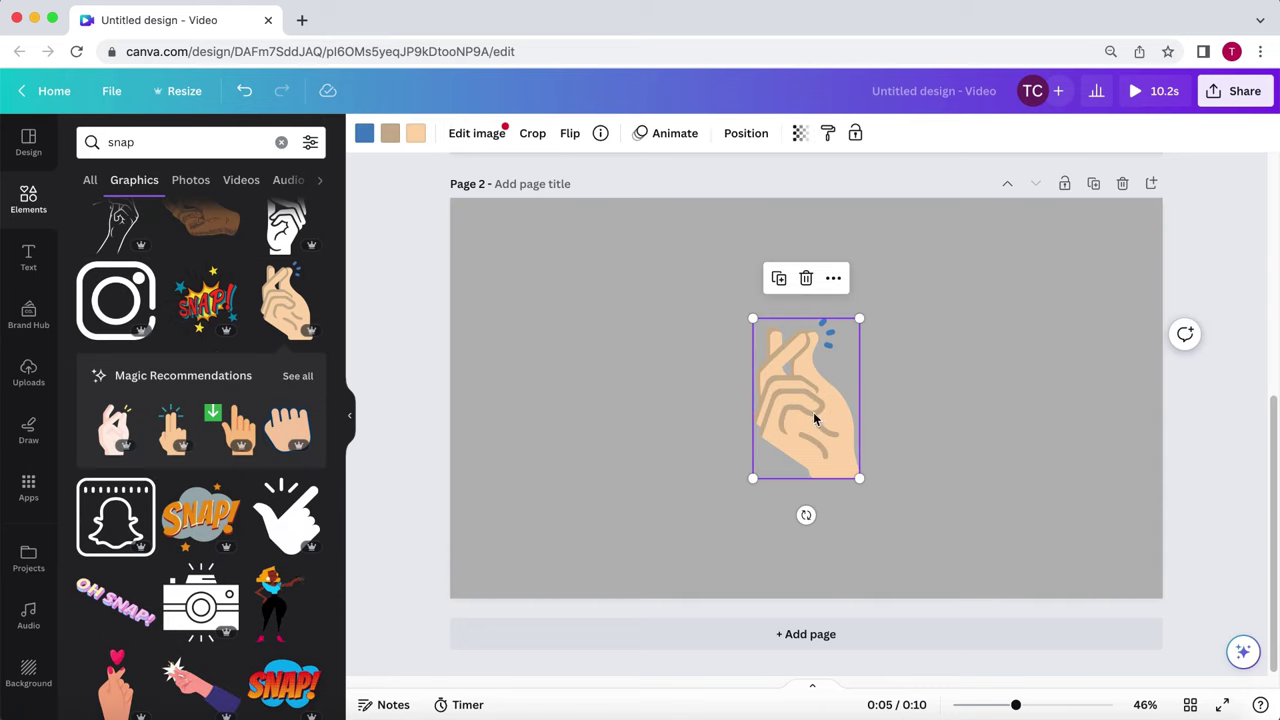
{"action": "key", "text": "Delete"}
Search for "snap hand", add the pinching hand graphic, then rotate, enlarge and place it on the right side of page 2.
{"action": "left_click", "coordinate": [190, 142]}
{"action": "type", "text": "hand"}
{"action": "key", "text": "Return"}
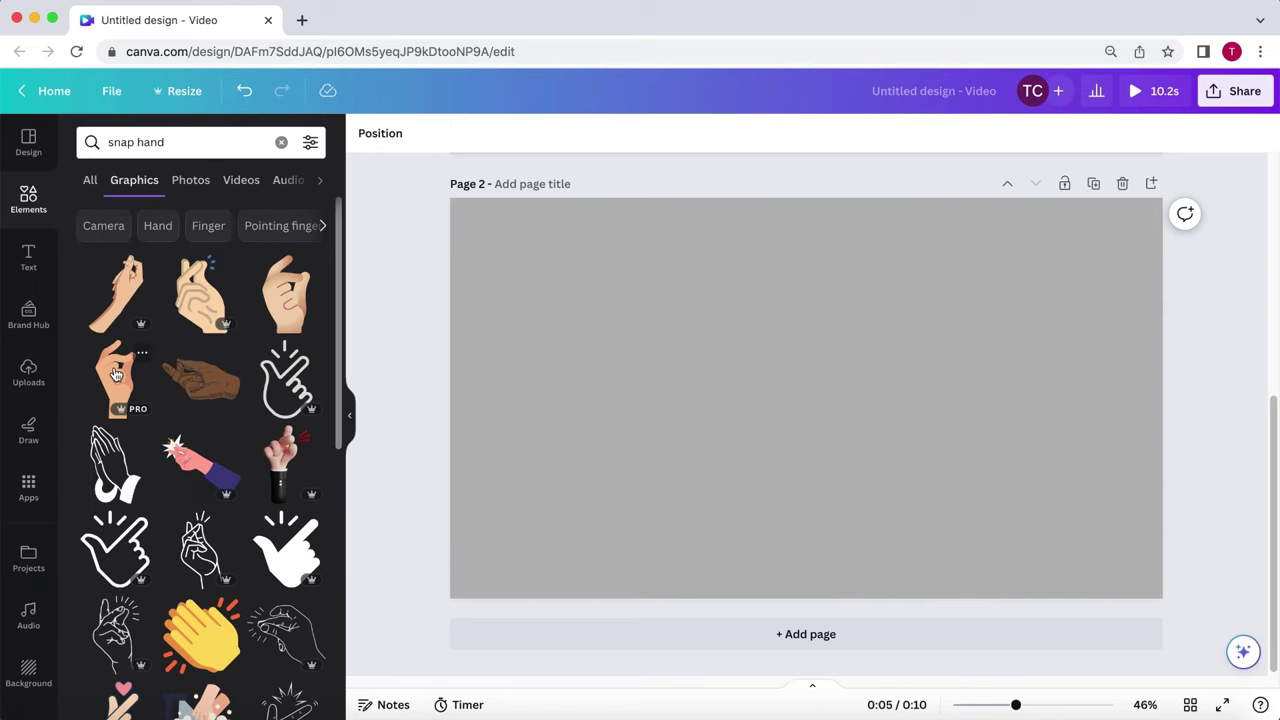
{"action": "left_click", "coordinate": [115, 378]}
{"action": "left_click_drag", "start_coordinate": [806, 514], "coordinate": [957, 472]}
{"action": "left_click_drag", "start_coordinate": [874, 456], "coordinate": [1100, 549]}
{"action": "left_click_drag", "start_coordinate": [962, 399], "coordinate": [991, 383]}
Duplicate the garage page and delete the shelves, the items on them and the football from the copy.
{"action": "scroll", "coordinate": [991, 383], "scroll_direction": "up", "scroll_amount": 5}
{"action": "left_click", "coordinate": [1093, 183]}
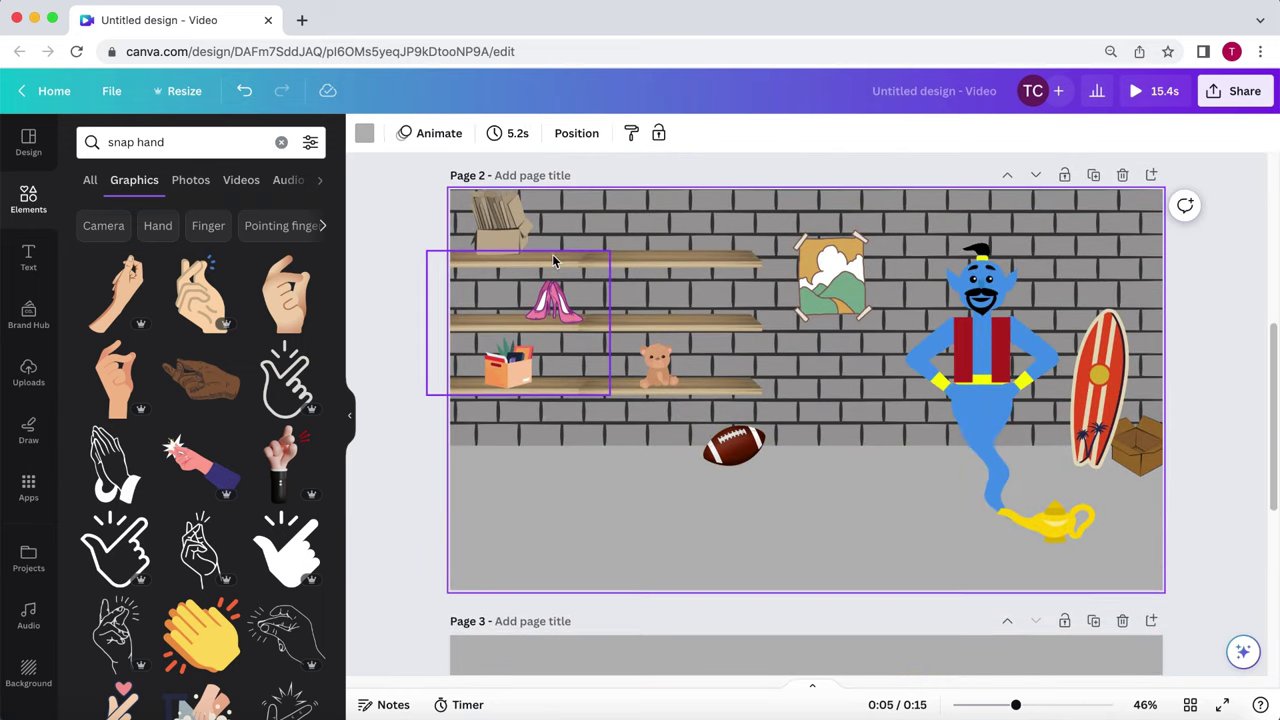
{"action": "left_click", "coordinate": [508, 232]}
{"action": "key", "text": "Delete"}
{"action": "left_click", "coordinate": [515, 262]}
{"action": "key", "text": "Delete"}
{"action": "left_click", "coordinate": [508, 368]}
{"action": "key", "text": "Delete"}
{"action": "left_click", "coordinate": [677, 318]}
{"action": "key", "text": "Delete"}
{"action": "left_click", "coordinate": [734, 445]}
{"action": "key", "text": "Delete"}
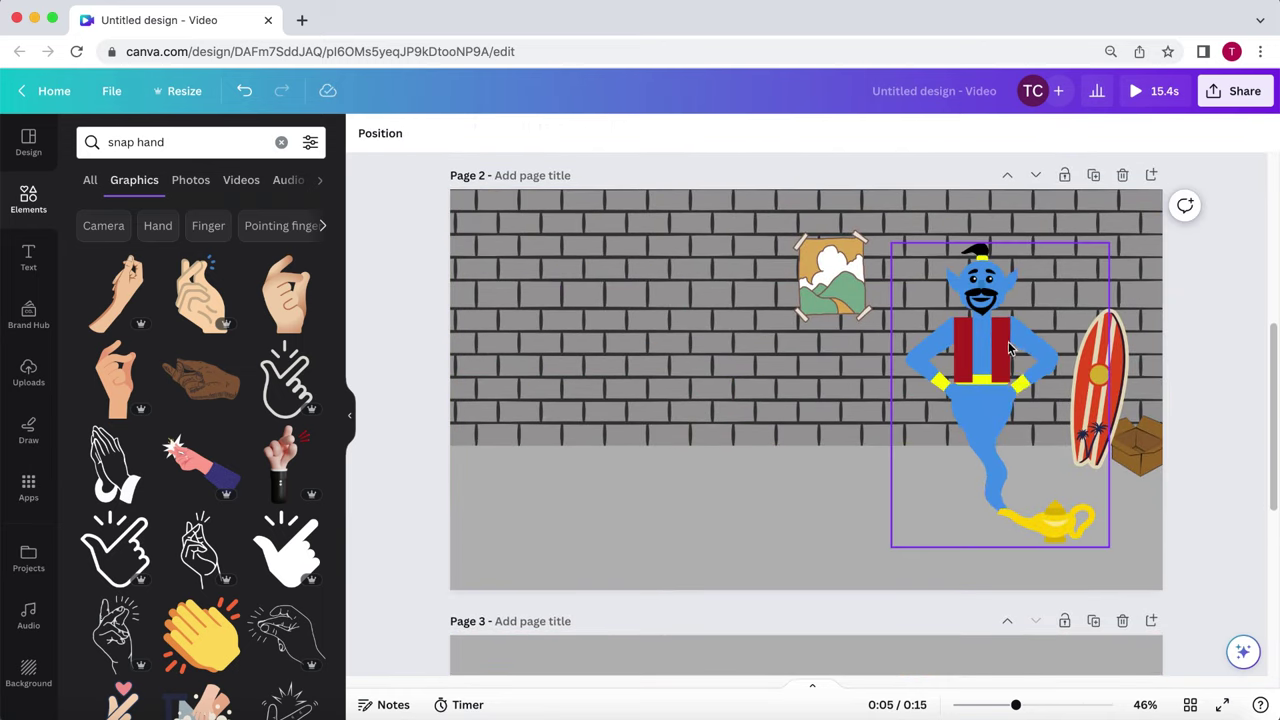
Delete the genie and the surfboard from the duplicated garage page.
{"action": "left_click", "coordinate": [1005, 350]}
{"action": "key", "text": "Delete"}
{"action": "left_click", "coordinate": [1100, 385]}
{"action": "key", "text": "Delete"}
Scale up the remaining brick wall and poster on page 2 together to make a close-up background.
{"action": "key", "text": "super+a"}
{"action": "left_click_drag", "start_coordinate": [1162, 445], "coordinate": [1268, 500]}
{"action": "left_click_drag", "start_coordinate": [477, 519], "coordinate": [35, 670]}
{"action": "left_click_drag", "start_coordinate": [857, 436], "coordinate": [729, 378]}
{"action": "left_click_drag", "start_coordinate": [785, 440], "coordinate": [830, 497]}
Move the hand graphic from page 3 onto the close-up wall of page 2 and adjust its size and position.
{"action": "scroll", "coordinate": [850, 480], "scroll_direction": "down", "scroll_amount": 2}
{"action": "left_click_drag", "start_coordinate": [913, 595], "coordinate": [943, 331]}
{"action": "scroll", "coordinate": [940, 343], "scroll_direction": "up", "scroll_amount": 1}
{"action": "left_click_drag", "start_coordinate": [501, 209], "coordinate": [831, 412]}
{"action": "scroll", "coordinate": [829, 411], "scroll_direction": "up", "scroll_amount": 1}
{"action": "left_click_drag", "start_coordinate": [720, 343], "coordinate": [710, 303]}
{"action": "left_click", "coordinate": [997, 382]}
{"action": "left_click_drag", "start_coordinate": [845, 404], "coordinate": [882, 352]}
Replace the hand on page 2 with the lighter snapping-hand graphic and place it to the right of the poster.
{"action": "left_click", "coordinate": [270, 310]}
{"action": "left_click", "coordinate": [966, 383]}
{"action": "key", "text": "Delete"}
{"action": "left_click", "coordinate": [808, 355]}
{"action": "left_click_drag", "start_coordinate": [852, 378], "coordinate": [928, 382]}
{"action": "left_click", "coordinate": [1125, 329]}
{"action": "scroll", "coordinate": [1125, 329], "scroll_direction": "up", "scroll_amount": 3}
{"action": "scroll", "coordinate": [1125, 329], "scroll_direction": "down", "scroll_amount": 2}
Recolour the hand's main skin tone to #5B98E4, sampled from the genie on page 1.
{"action": "left_click", "coordinate": [930, 500]}
{"action": "left_click", "coordinate": [390, 133]}
{"action": "left_click", "coordinate": [93, 229]}
{"action": "left_click", "coordinate": [297, 393]}
{"action": "left_click", "coordinate": [924, 200]}
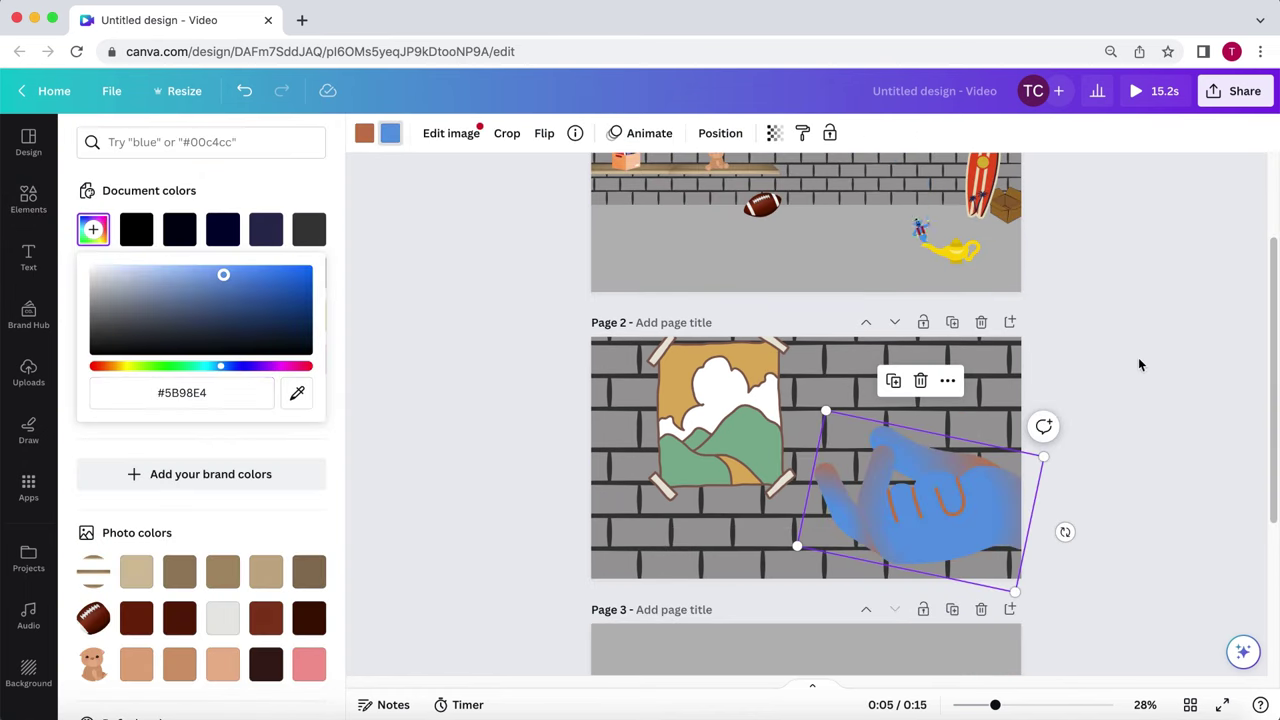
Set the hand's brown shading colour to dark blue #004CAB.
{"action": "left_click", "coordinate": [364, 133]}
{"action": "left_click", "coordinate": [93, 229]}
{"action": "left_click", "coordinate": [221, 366]}
{"action": "left_click", "coordinate": [299, 269]}
{"action": "left_click_drag", "start_coordinate": [299, 269], "coordinate": [372, 298]}
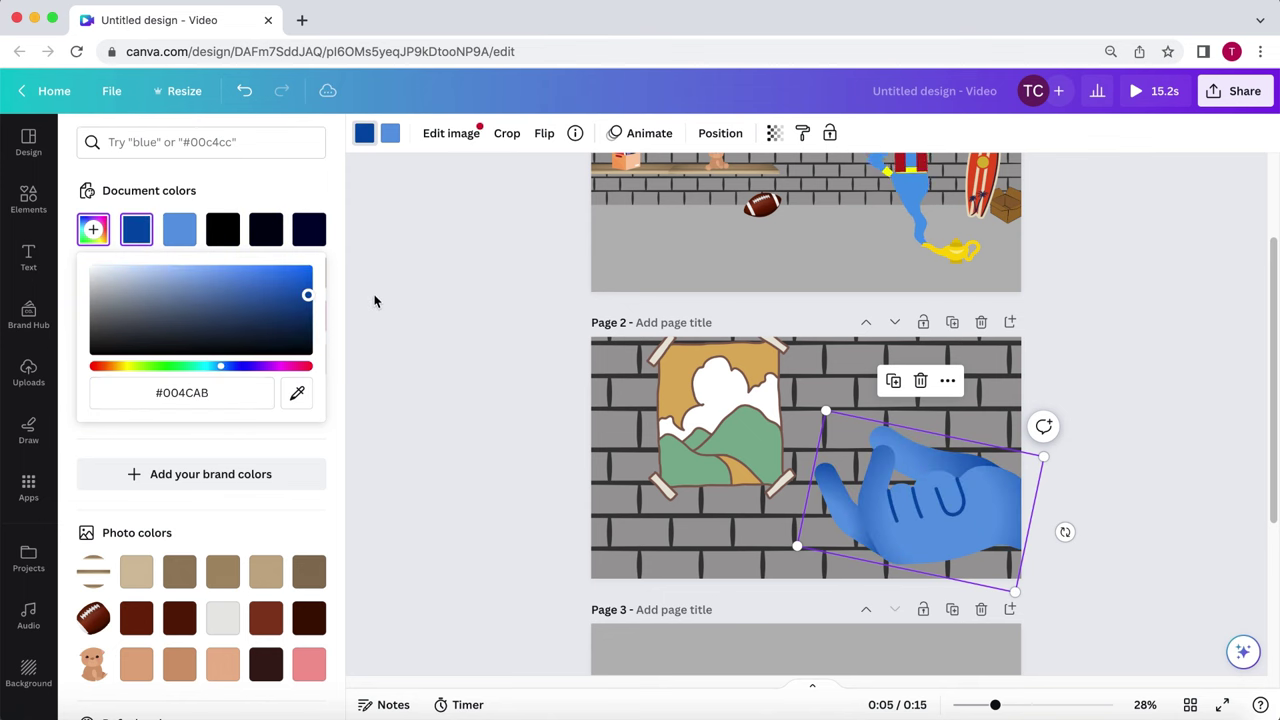
{"action": "left_click", "coordinate": [1114, 469]}
Delete the grey rectangle from page 3.
{"action": "scroll", "coordinate": [1114, 469], "scroll_direction": "down", "scroll_amount": 3}
{"action": "left_click", "coordinate": [1000, 466]}
{"action": "key", "text": "Delete"}
Search the graphics for "snap" and browse the results for a snap effect.
{"action": "left_click", "coordinate": [200, 142]}
{"action": "key", "text": "BackSpace"}
{"action": "key", "text": "BackSpace"}
{"action": "key", "text": "BackSpace"}
{"action": "key", "text": "BackSpace"}
{"action": "key", "text": "BackSpace"}
{"action": "key", "text": "Return"}
{"action": "scroll", "coordinate": [200, 430], "scroll_direction": "down", "scroll_amount": 5}
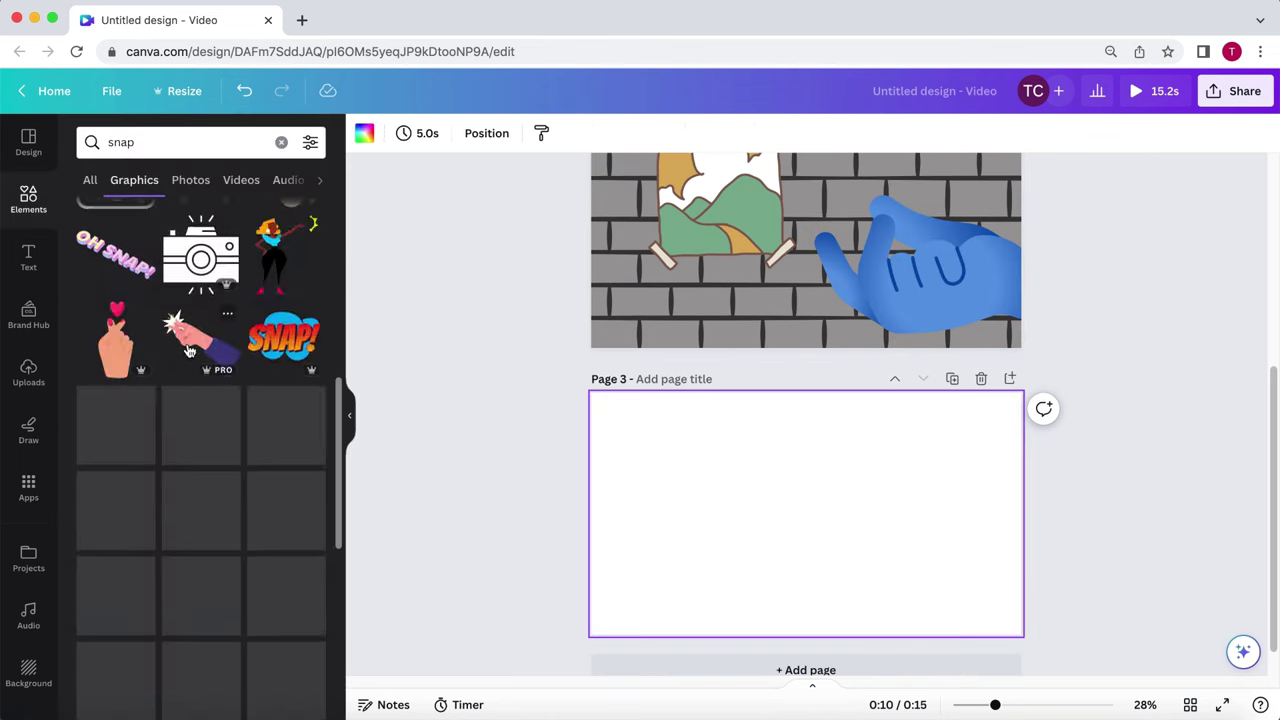
Add a rounded square shape to page 3 and flatten it into a short bar.
{"action": "left_click", "coordinate": [28, 199]}
{"action": "left_click", "coordinate": [149, 366]}
{"action": "mouse_move", "coordinate": [806, 550]}
{"action": "left_mouse_down"}
{"action": "mouse_move", "coordinate": [815, 481]}
{"action": "mouse_move", "coordinate": [798, 467]}
{"action": "mouse_move", "coordinate": [807, 525]}
{"action": "left_mouse_up"}
Copy the blue hand from page 2 onto page 3 as a position guide.
{"action": "left_click", "coordinate": [974, 277]}
{"action": "key", "text": "super+c"}
{"action": "left_click", "coordinate": [900, 480]}
{"action": "key", "text": "super+v"}
Arrange three rotated bars as rays fanning out above the hand's fingertips on page 3.
{"action": "left_click", "coordinate": [798, 482]}
{"action": "left_click_drag", "start_coordinate": [781, 455], "coordinate": [832, 415]}
{"action": "left_click", "coordinate": [1046, 514]}
{"action": "left_click", "coordinate": [876, 426]}
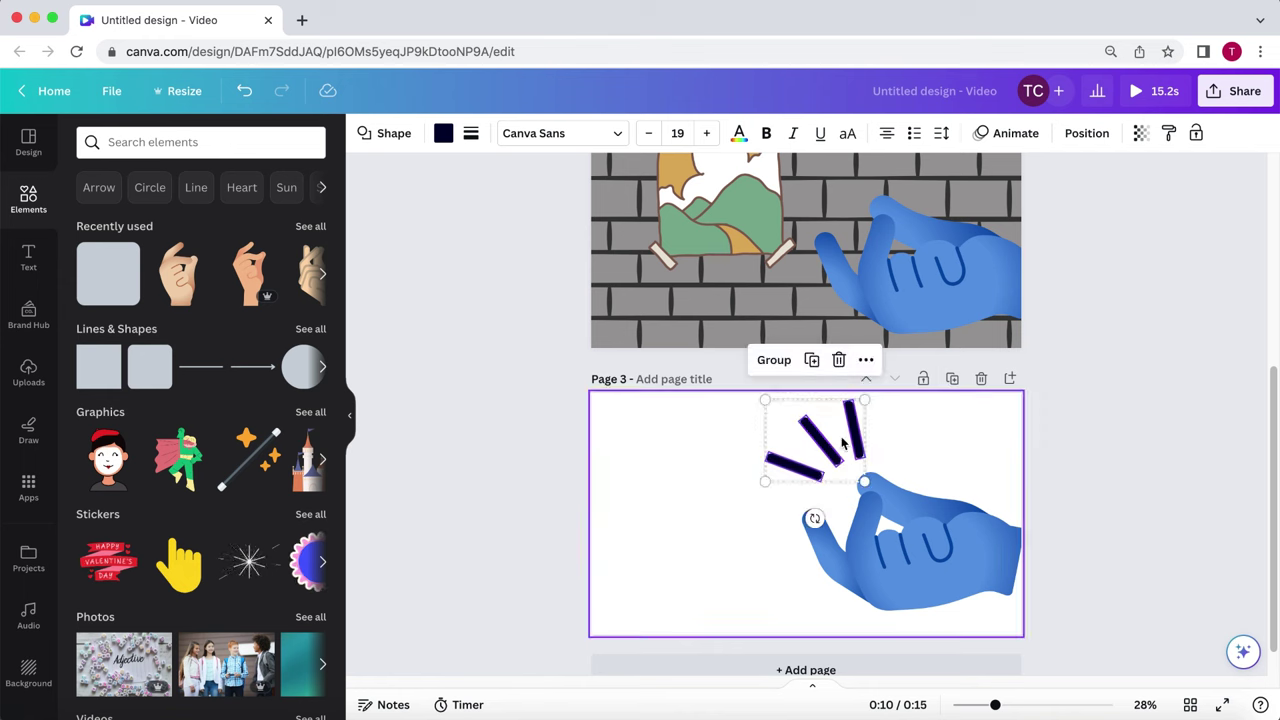
{"action": "left_click_drag", "start_coordinate": [842, 443], "coordinate": [814, 463]}
Recolour the three rays yellow with rounded ends and delete the guide hand from page 3.
{"action": "left_click", "coordinate": [868, 446]}
{"action": "left_click", "coordinate": [443, 133]}
{"action": "scroll", "coordinate": [227, 440], "scroll_direction": "down", "scroll_amount": 5}
{"action": "left_click", "coordinate": [227, 485]}
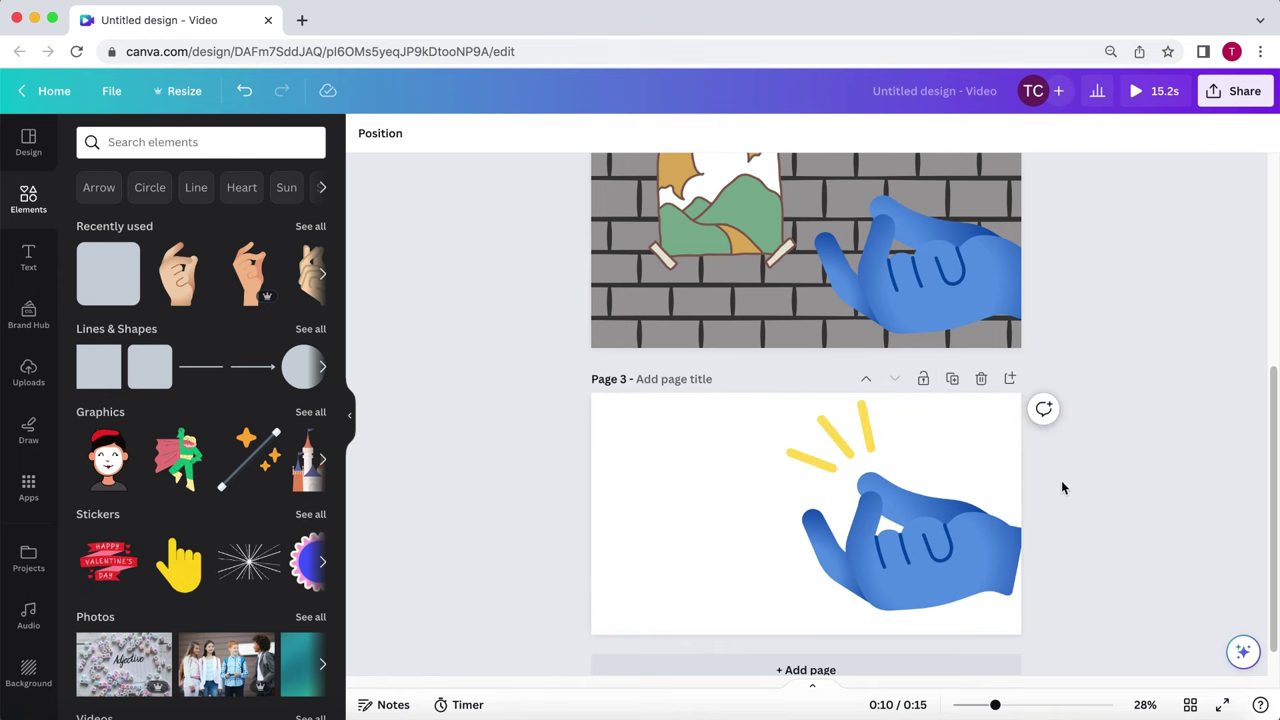
{"action": "left_click", "coordinate": [950, 545]}
{"action": "key", "text": "Delete"}
Duplicate the full garage page and move the copy to the end as page 4.
{"action": "scroll", "coordinate": [1150, 445], "scroll_direction": "up", "scroll_amount": 5}
{"action": "scroll", "coordinate": [1151, 447], "scroll_direction": "down", "scroll_amount": 3}
{"action": "scroll", "coordinate": [1151, 452], "scroll_direction": "up", "scroll_amount": 2}
{"action": "left_click", "coordinate": [950, 183]}
{"action": "left_click", "coordinate": [894, 183]}
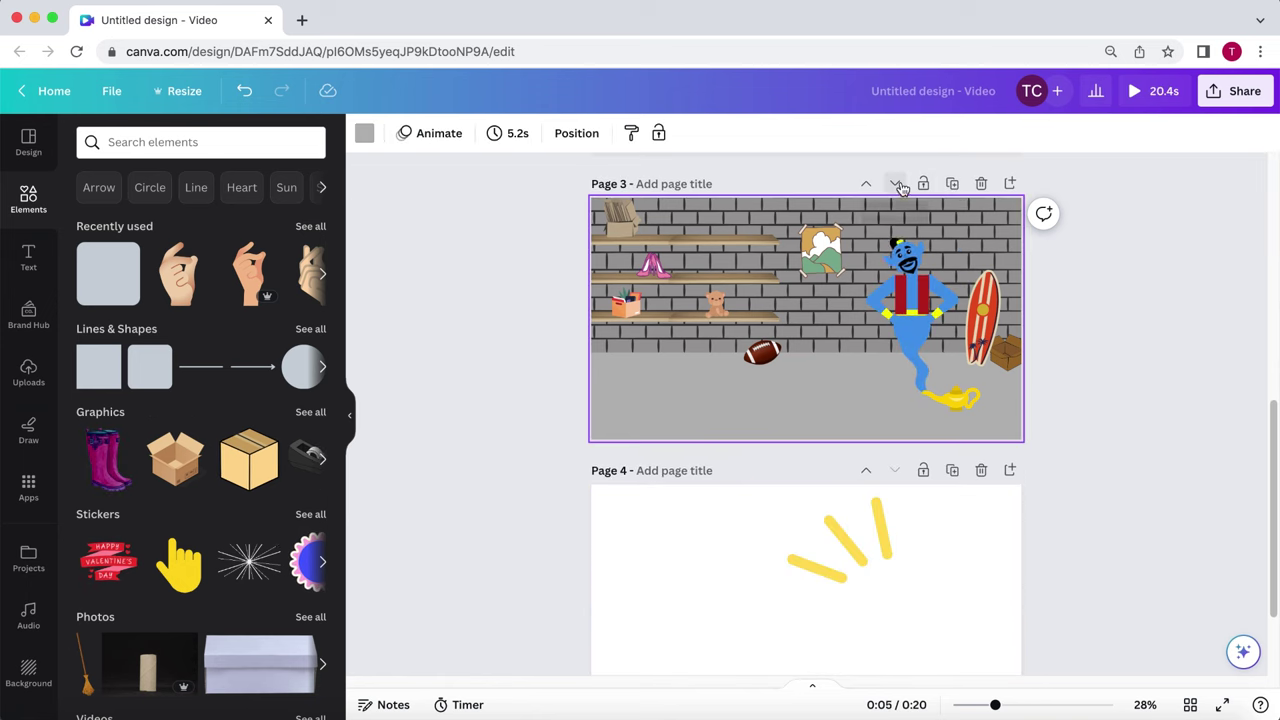
{"action": "left_click", "coordinate": [894, 184]}
{"action": "key", "text": "ctrl+a"}
{"action": "key", "text": "Delete"}
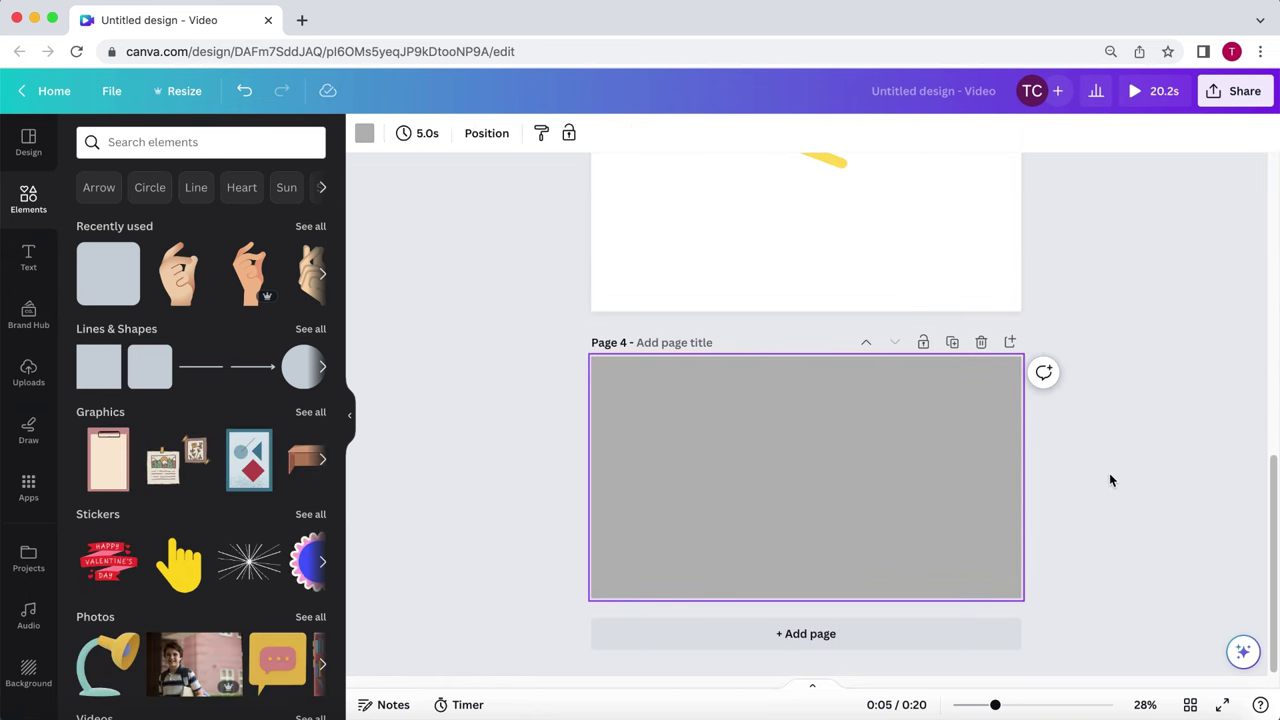
{"action": "key", "text": "ctrl+z"}
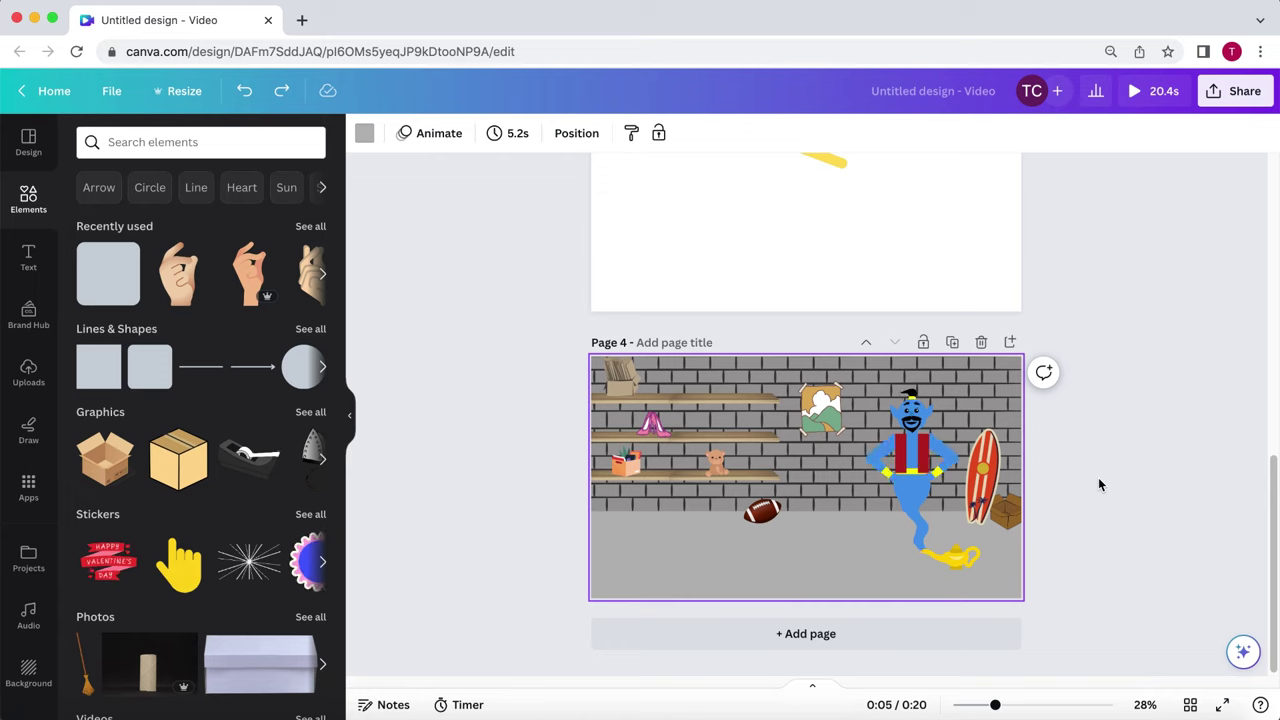
Delete the genie, the cardboard box, the surfboard and the poster from page 4.
{"action": "left_click", "coordinate": [910, 470]}
{"action": "key", "text": "Delete"}
{"action": "left_click", "coordinate": [1005, 510]}
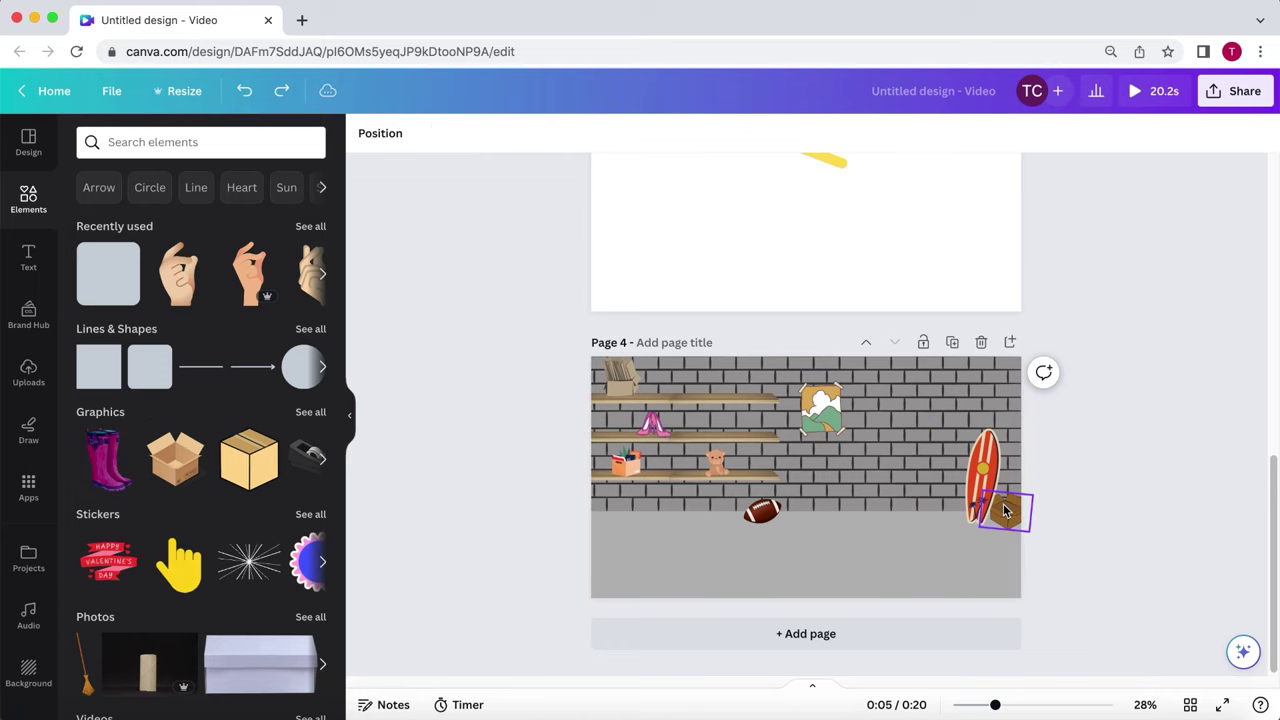
{"action": "key", "text": "Delete"}
{"action": "left_click", "coordinate": [985, 472]}
{"action": "key", "text": "Delete"}
{"action": "left_click", "coordinate": [821, 408]}
{"action": "key", "text": "Delete"}
Delete the shelves, all the items on them and the football from page 4.
{"action": "left_click", "coordinate": [729, 406]}
{"action": "key", "text": "Delete"}
{"action": "left_click", "coordinate": [619, 388]}
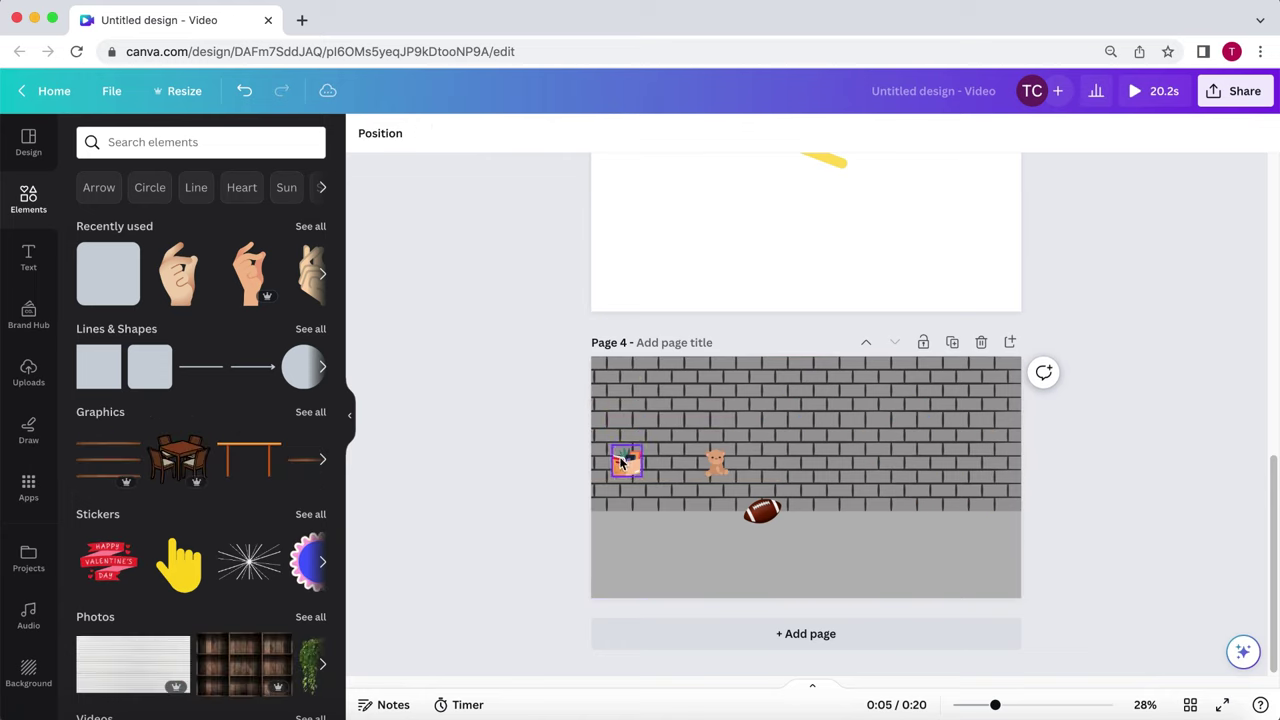
{"action": "key", "text": "Delete"}
{"action": "left_click", "coordinate": [716, 462]}
{"action": "key", "text": "Delete"}
{"action": "left_click", "coordinate": [762, 510]}
{"action": "key", "text": "Delete"}
Select all the brick pieces on page 4 and enlarge them together across the full page width.
{"action": "left_click_drag", "start_coordinate": [1089, 491], "coordinate": [478, 376]}
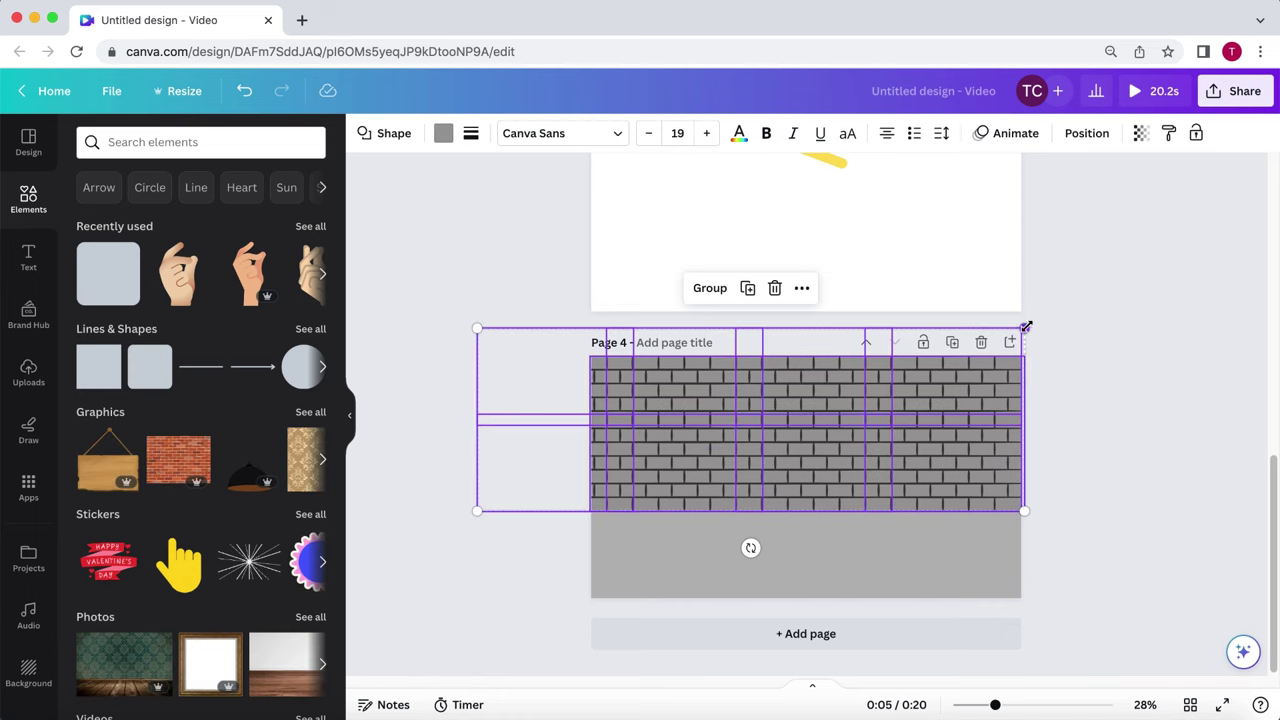
{"action": "left_click_drag", "start_coordinate": [1025, 326], "coordinate": [1239, 256]}
{"action": "left_click_drag", "start_coordinate": [477, 257], "coordinate": [180, 240]}
{"action": "left_click_drag", "start_coordinate": [829, 460], "coordinate": [874, 408]}
{"action": "left_click", "coordinate": [1093, 547]}
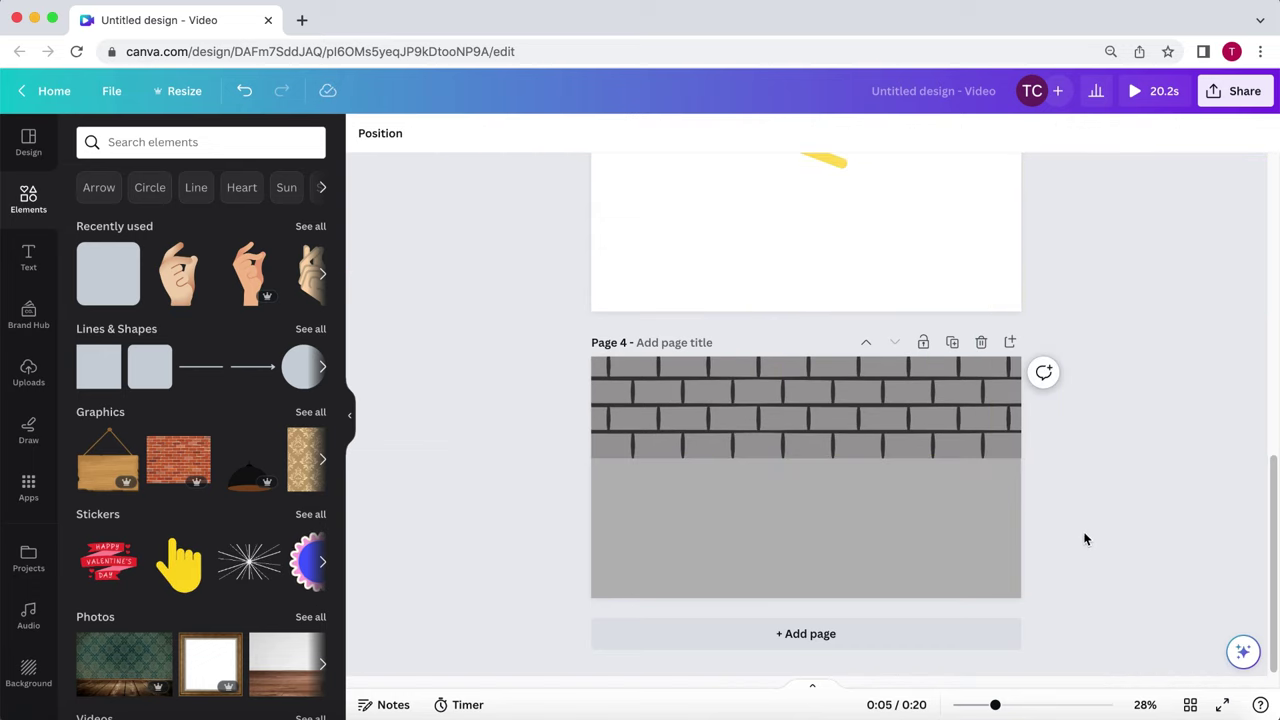
Undo the last wall placement and move the enlarged bricks down, leaving a narrow strip of floor on page 4.
{"action": "key", "text": "ctrl+z"}
{"action": "left_click_drag", "start_coordinate": [1157, 423], "coordinate": [410, 335]}
{"action": "left_click_drag", "start_coordinate": [929, 398], "coordinate": [929, 471]}
{"action": "left_click", "coordinate": [1069, 583]}
Add a blank page 5 and insert a pair of round cartoon eyes found by searching the graphics for "shocked eyes".
{"action": "key", "text": "super+Return"}
{"action": "left_click", "coordinate": [200, 146]}
{"action": "type", "text": "shocked u"}
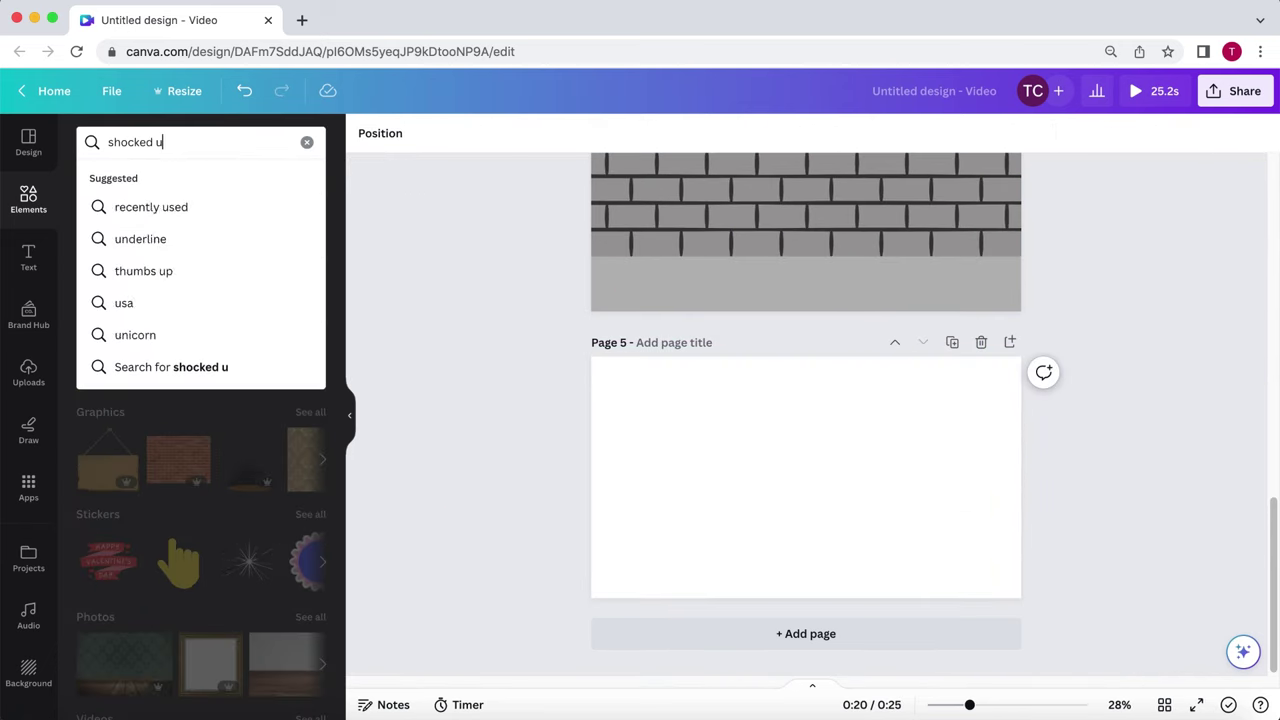
{"action": "key", "text": "BackSpace"}
{"action": "type", "text": "eyes"}
{"action": "key", "text": "Return"}
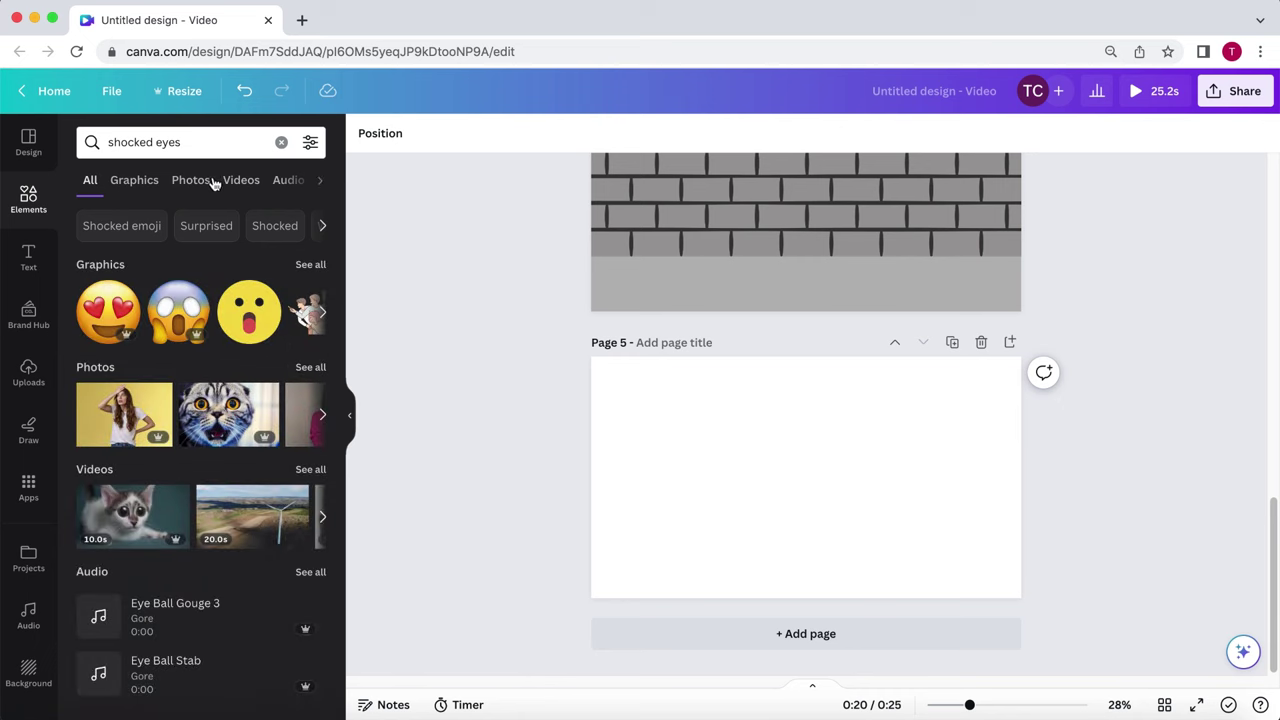
{"action": "left_click", "coordinate": [137, 183]}
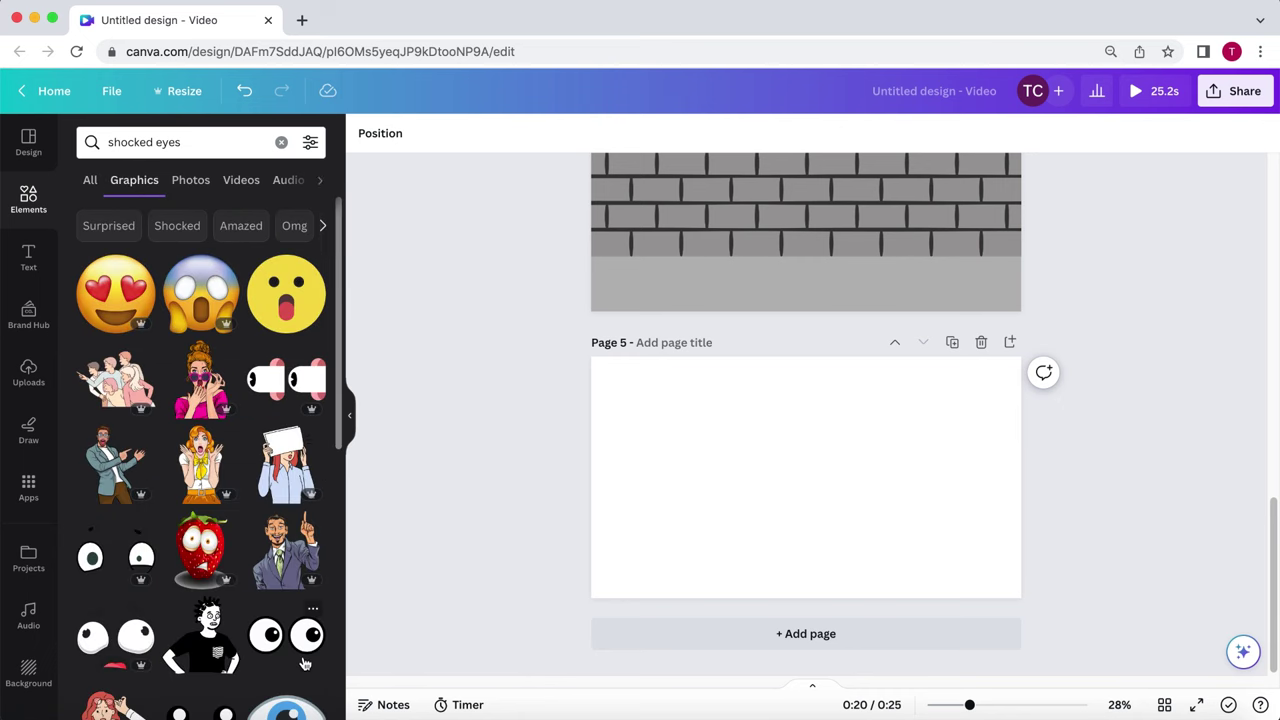
{"action": "scroll", "coordinate": [305, 663], "scroll_direction": "down", "scroll_amount": 5}
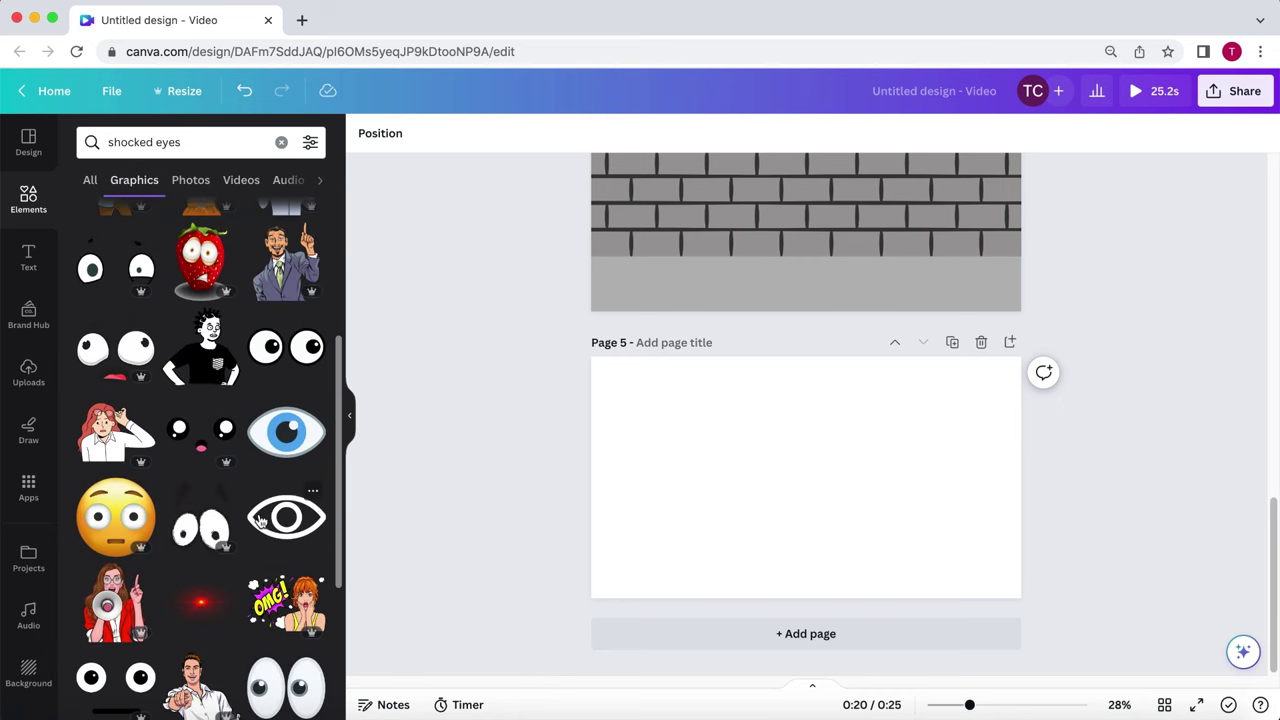
{"action": "left_click", "coordinate": [286, 321]}
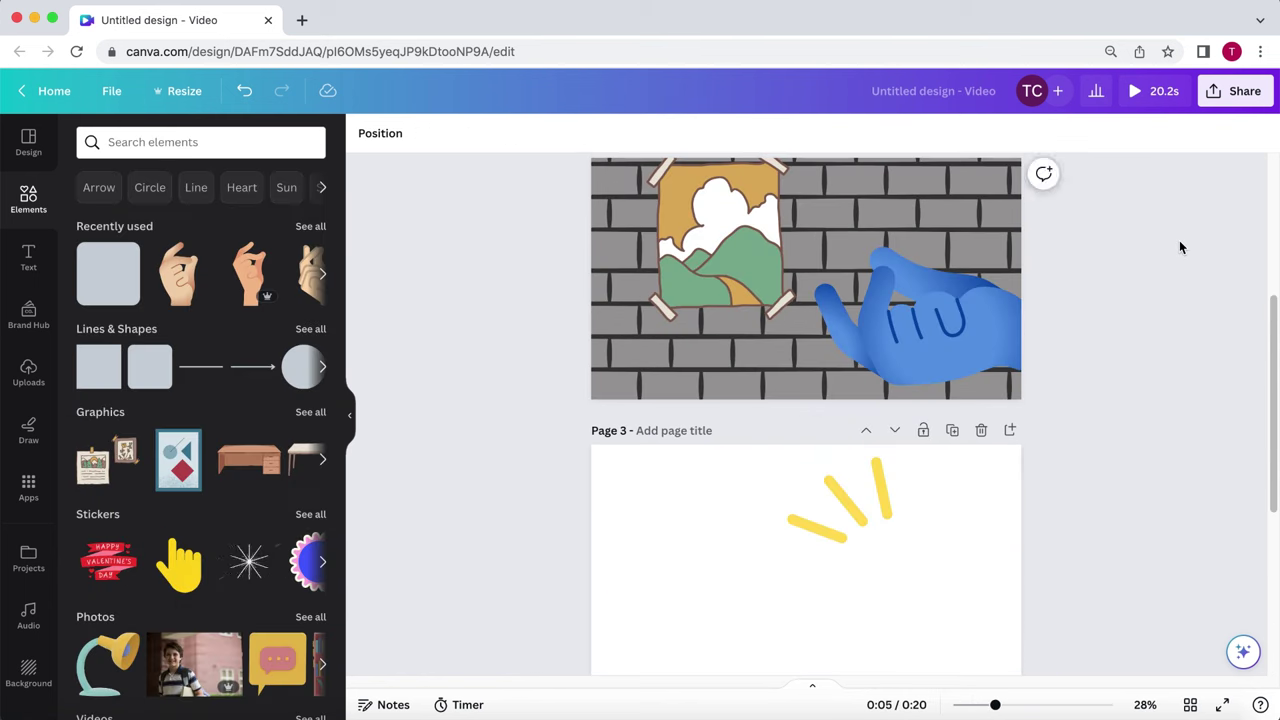
Download only page 1, the garage scene with the genie, as an MP4 video in 1080p quality.
{"action": "scroll", "coordinate": [1177, 239], "scroll_direction": "up", "scroll_amount": 3}
{"action": "left_click", "coordinate": [1234, 90]}
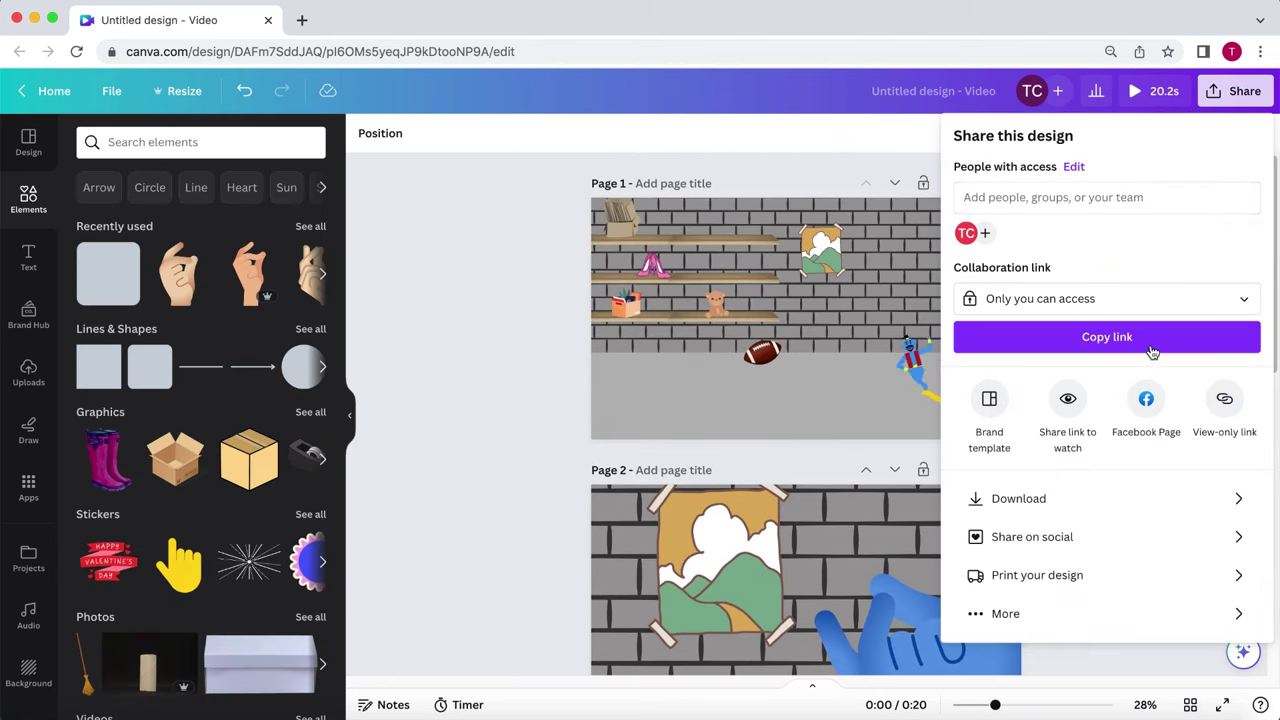
{"action": "left_click", "coordinate": [1146, 500]}
{"action": "left_click", "coordinate": [1245, 343]}
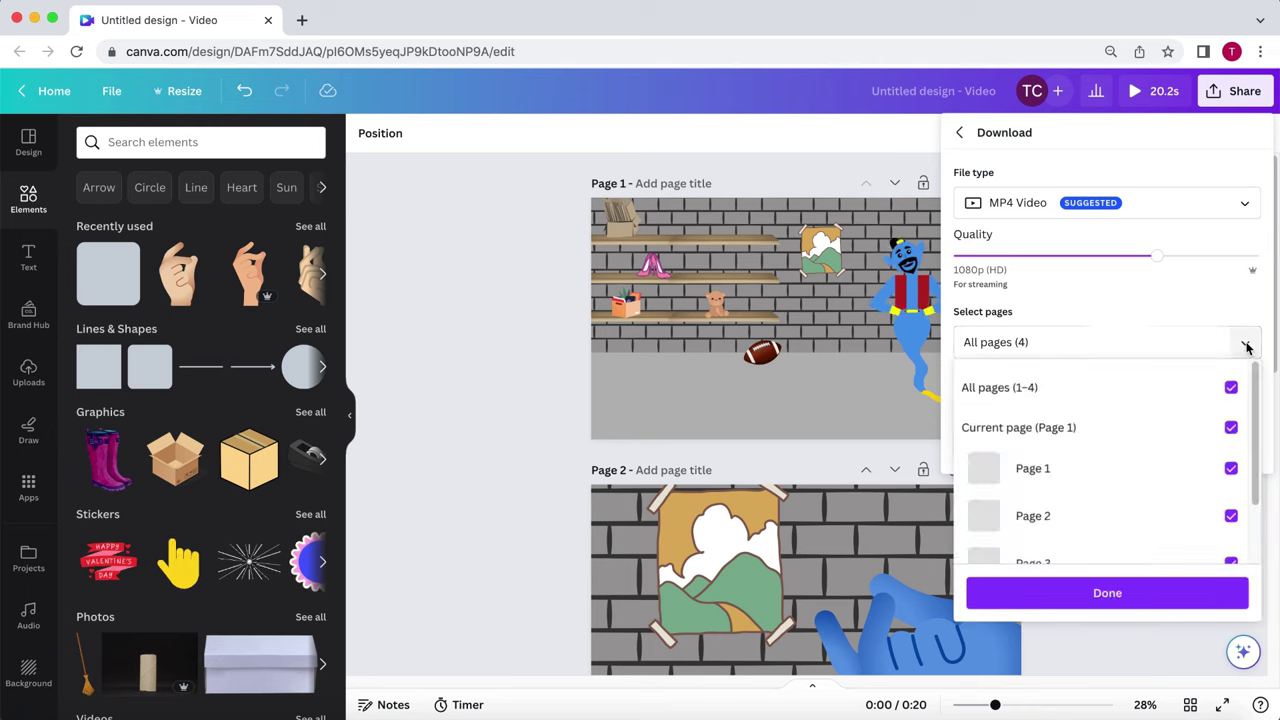
{"action": "left_click", "coordinate": [1231, 387]}
{"action": "left_click", "coordinate": [1231, 468]}
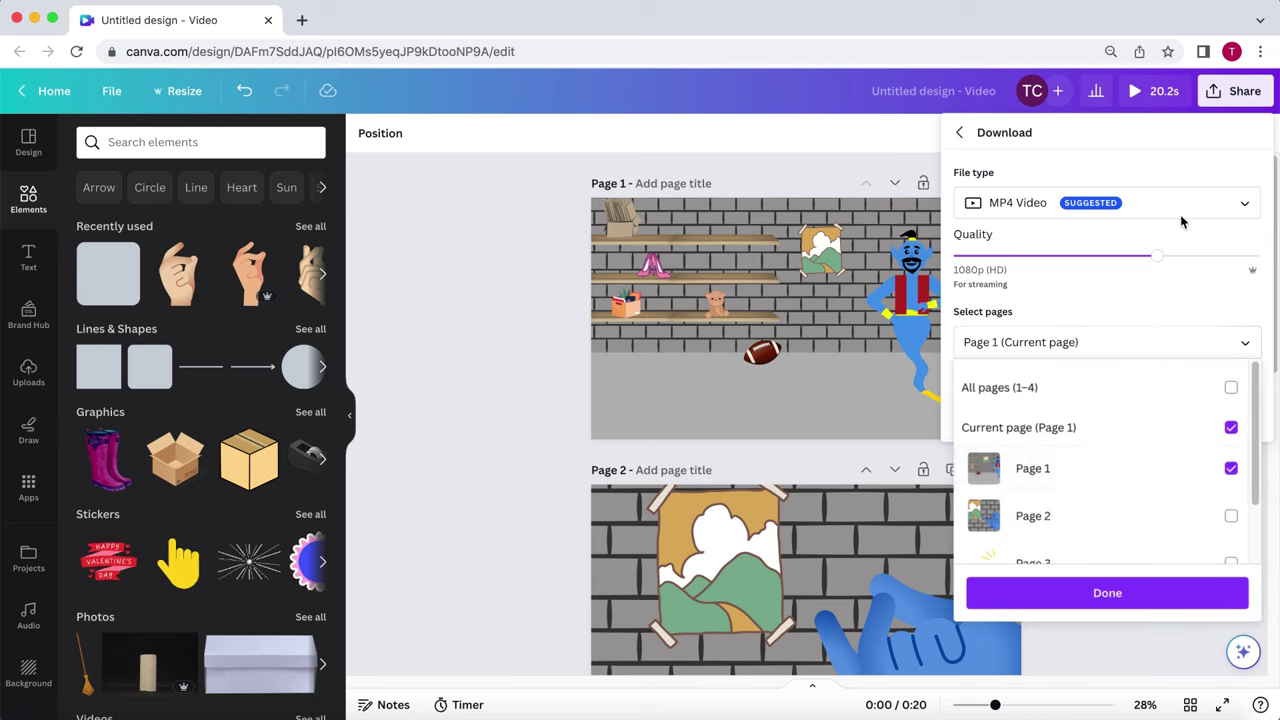
{"action": "left_click", "coordinate": [1107, 593]}
{"action": "left_click", "coordinate": [1110, 420]}
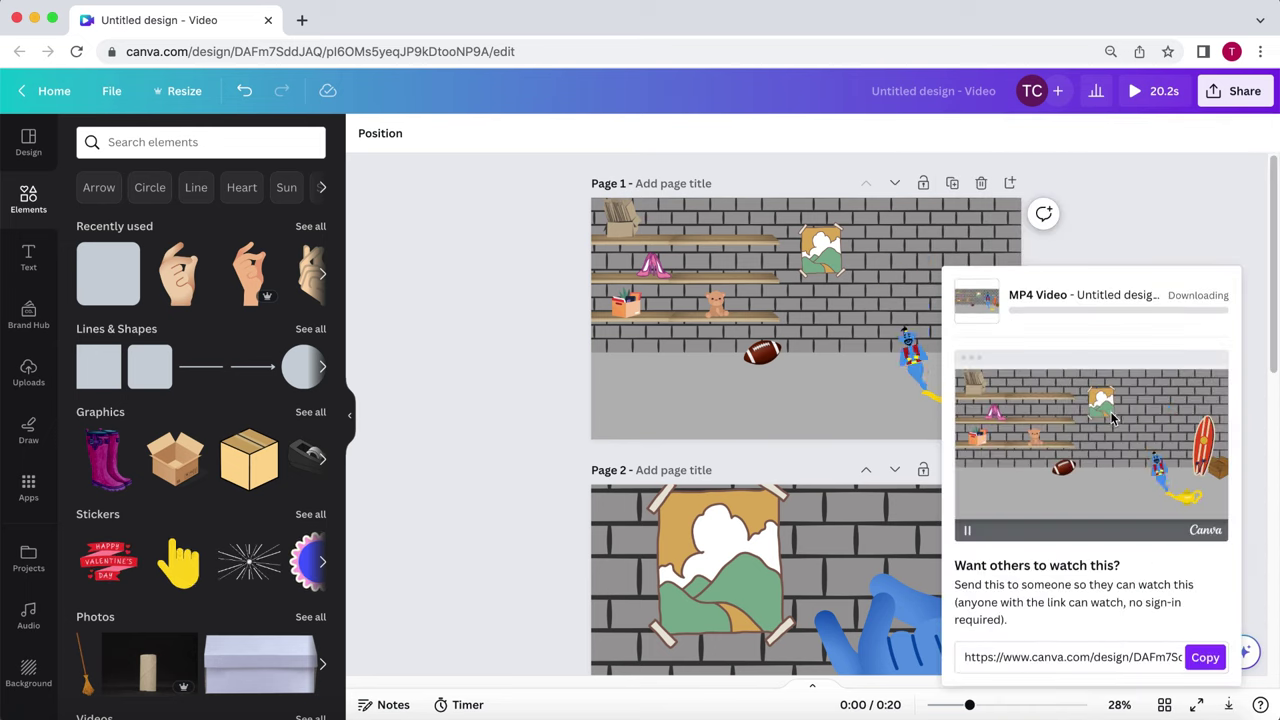
{"action": "left_click", "coordinate": [1156, 222]}
Download only page 3, with the yellow snap lines, as a PNG with a transparent background and no file compression.
{"action": "left_click", "coordinate": [1230, 94]}
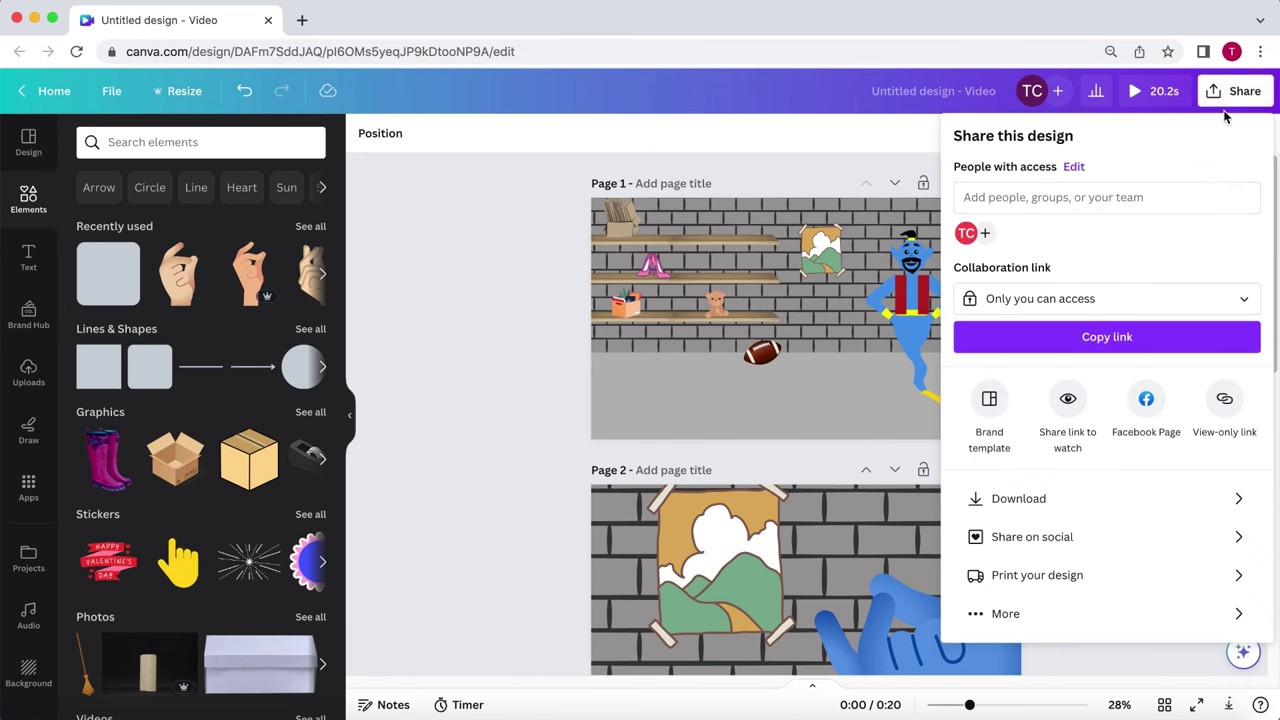
{"action": "left_click", "coordinate": [1149, 505]}
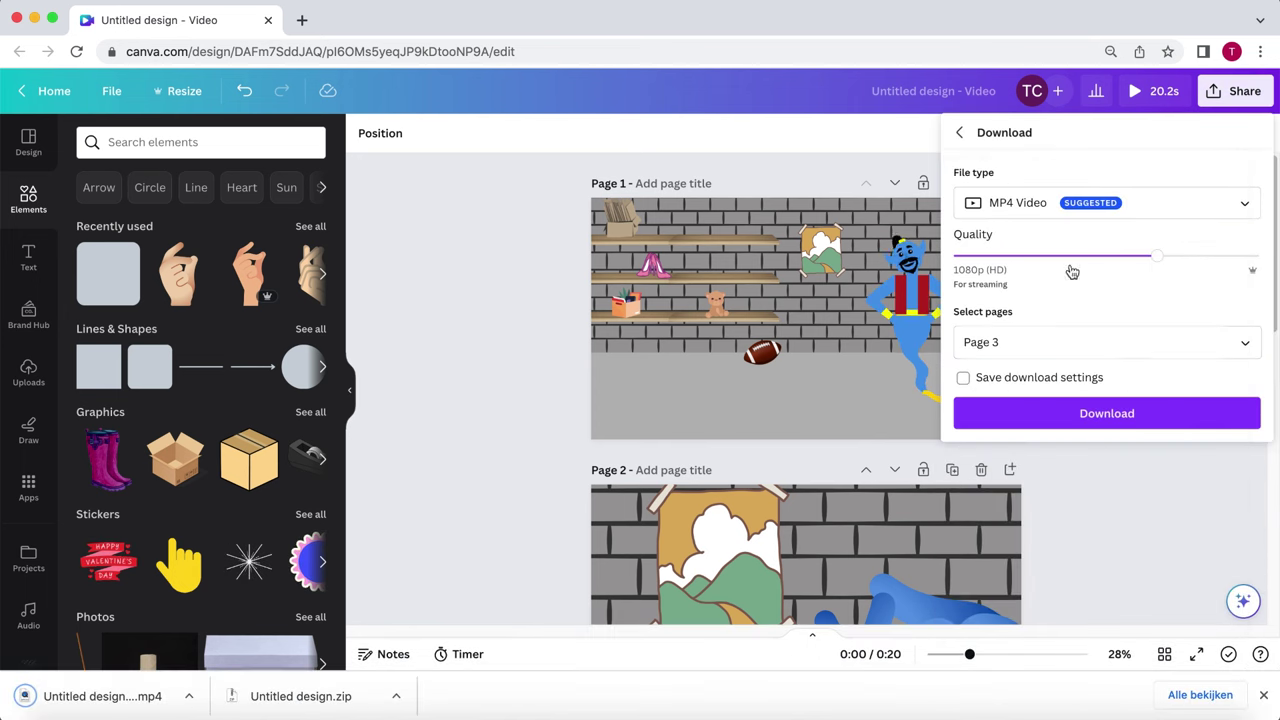
{"action": "left_click", "coordinate": [1105, 197]}
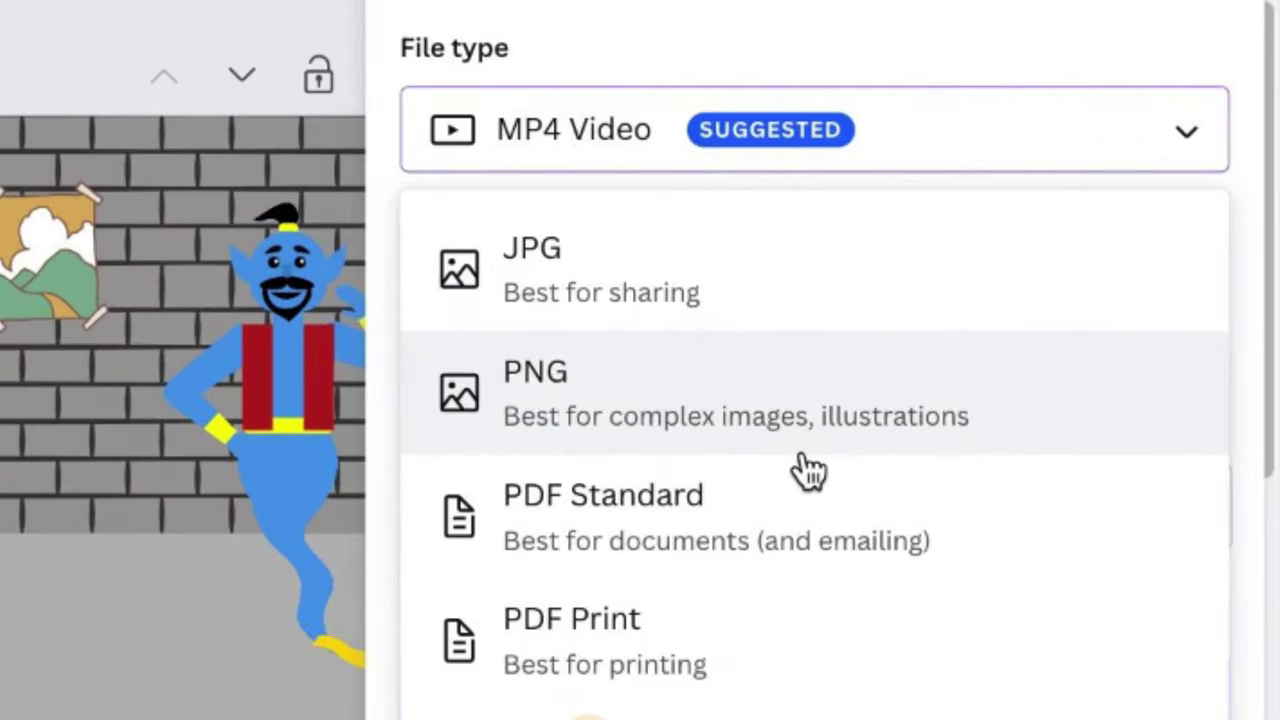
{"action": "left_click", "coordinate": [830, 447]}
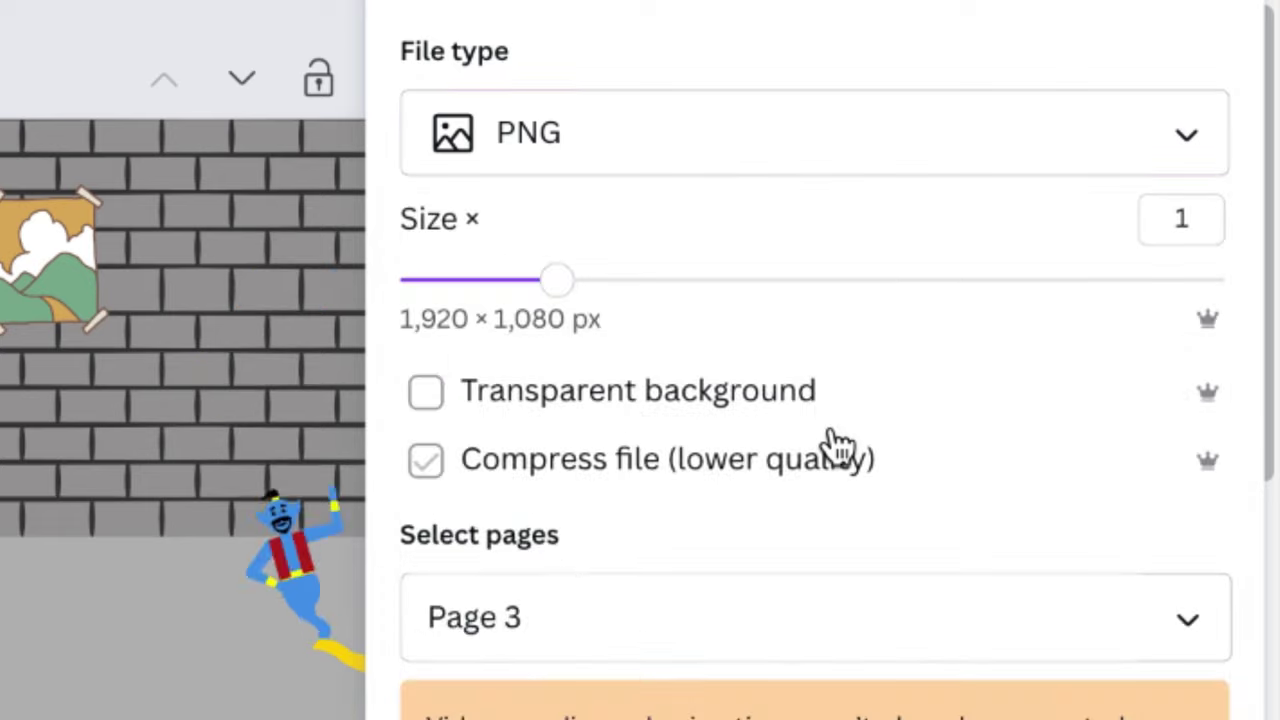
{"action": "left_click", "coordinate": [427, 392]}
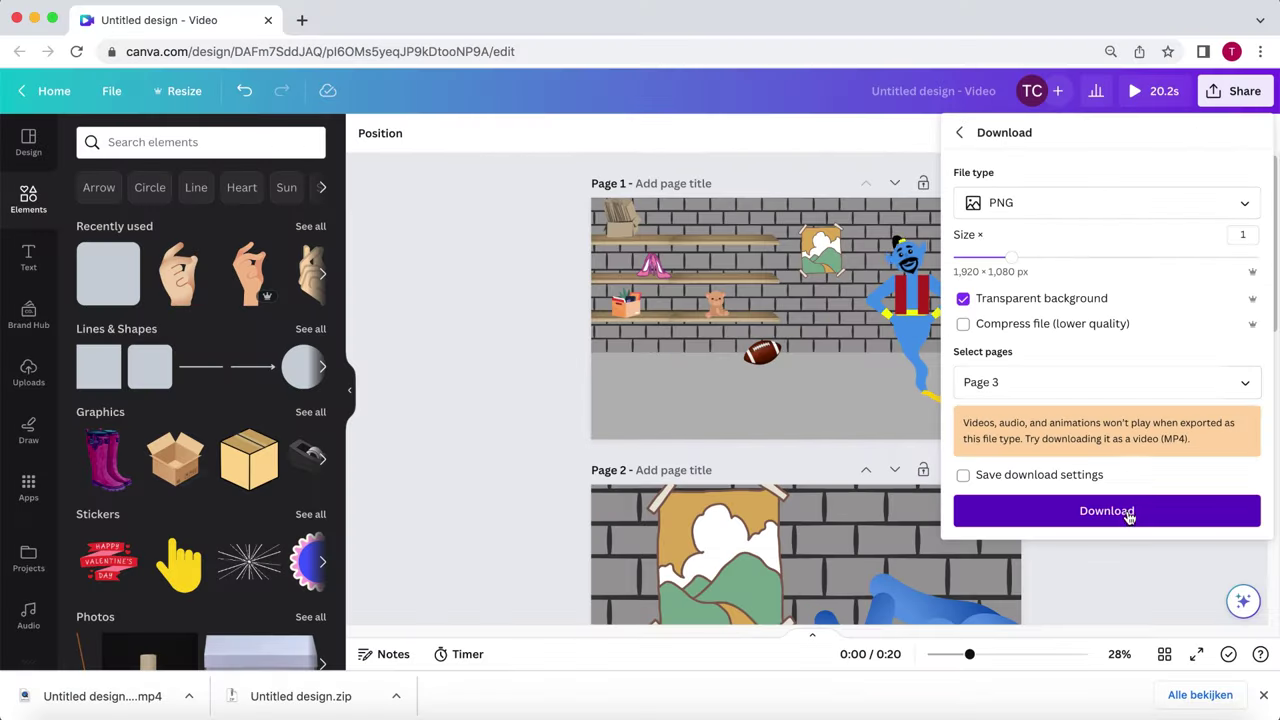
{"action": "left_click", "coordinate": [1110, 514]}
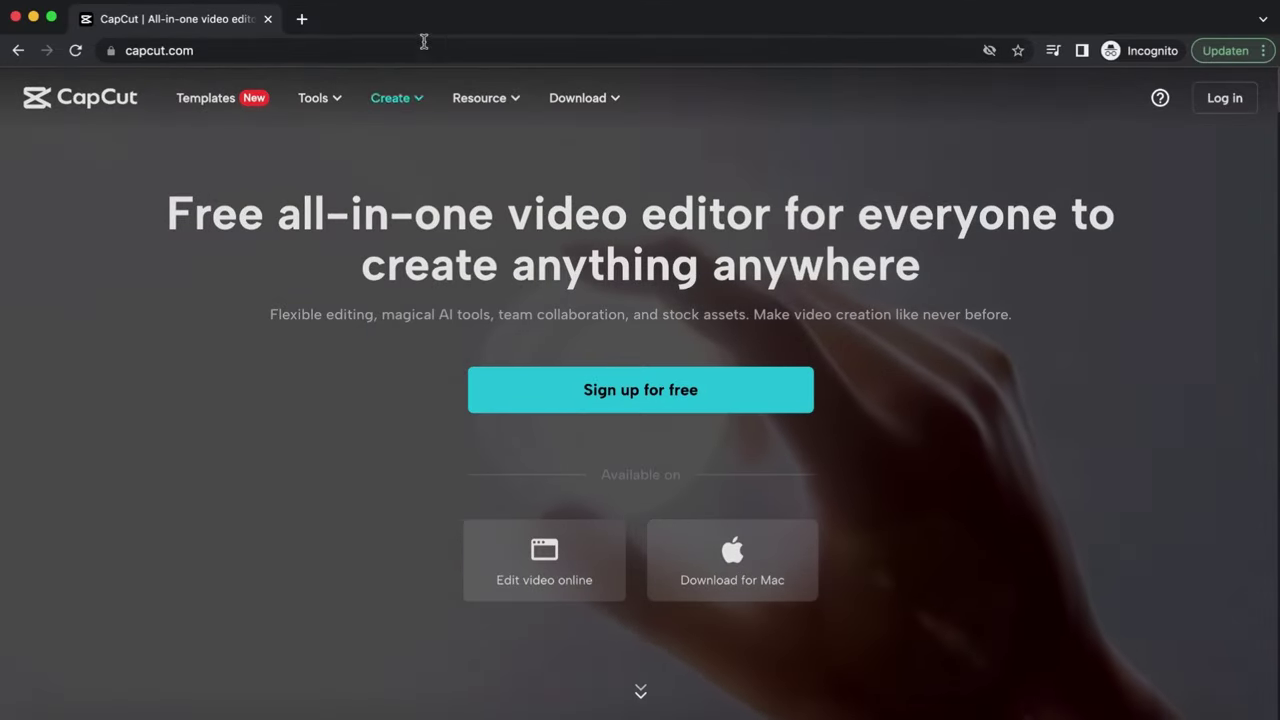
Switch to the CapCut editor and place the house video "Untitled design (4).mp4" at the start of the empty timeline.
{"action": "left_click", "coordinate": [427, 50]}
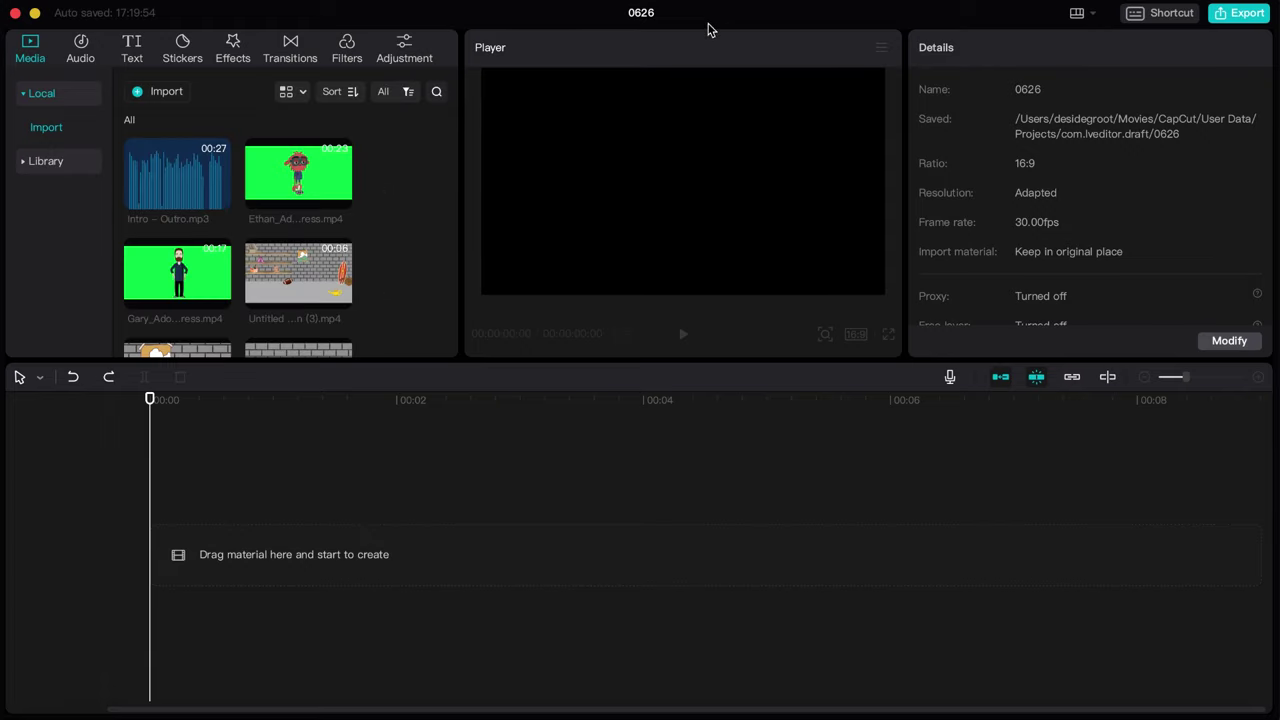
{"action": "scroll", "coordinate": [397, 206], "scroll_direction": "down", "scroll_amount": 2}
{"action": "left_click_drag", "start_coordinate": [457, 172], "coordinate": [445, 322]}
{"action": "left_click_drag", "start_coordinate": [325, 213], "coordinate": [163, 557]}
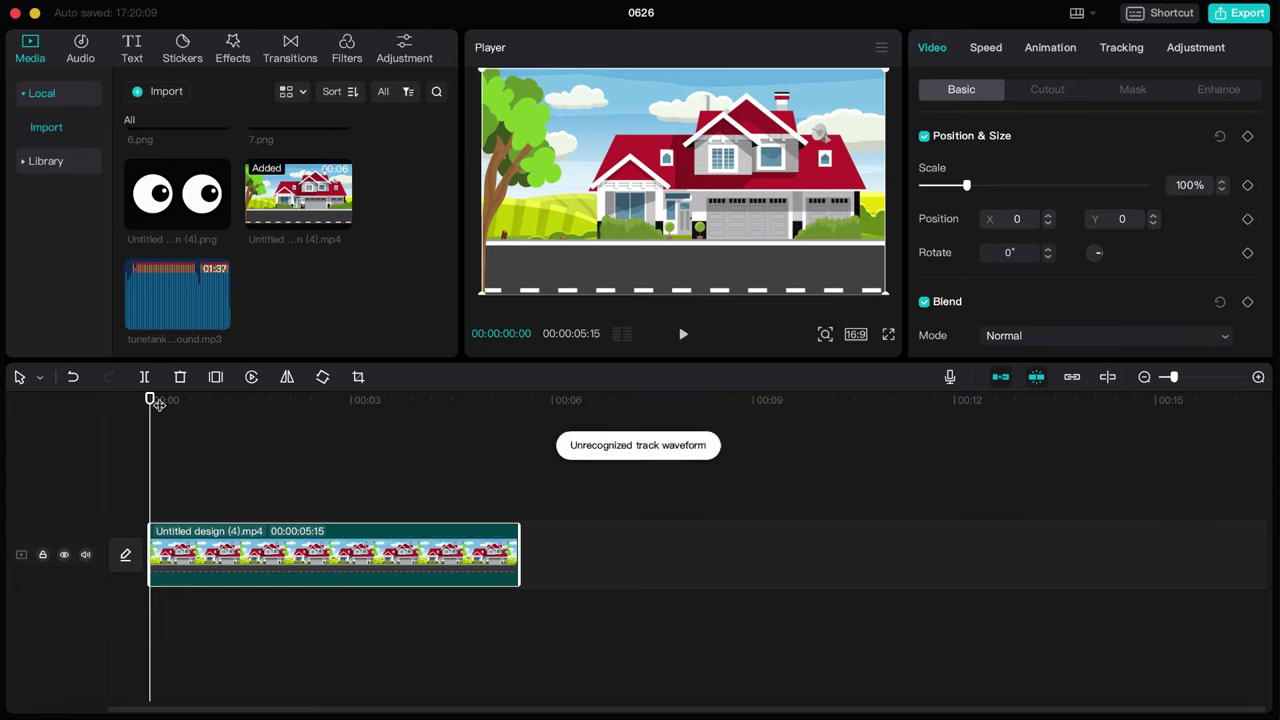
Insert a freeze frame of the house clip's first frame at the very start of the timeline.
{"action": "mouse_move", "coordinate": [153, 400]}
{"action": "left_mouse_down"}
{"action": "mouse_move", "coordinate": [257, 400]}
{"action": "mouse_move", "coordinate": [157, 400]}
{"action": "mouse_move", "coordinate": [151, 417]}
{"action": "left_mouse_up"}
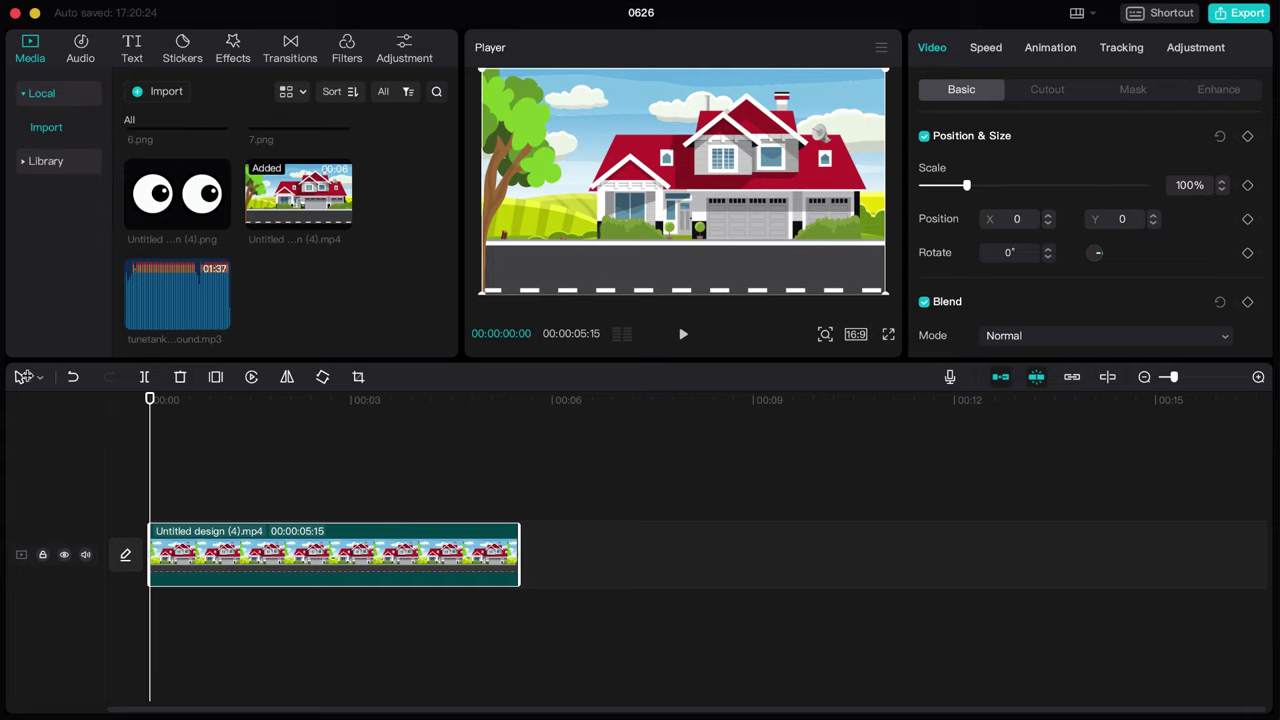
{"action": "left_click", "coordinate": [216, 379]}
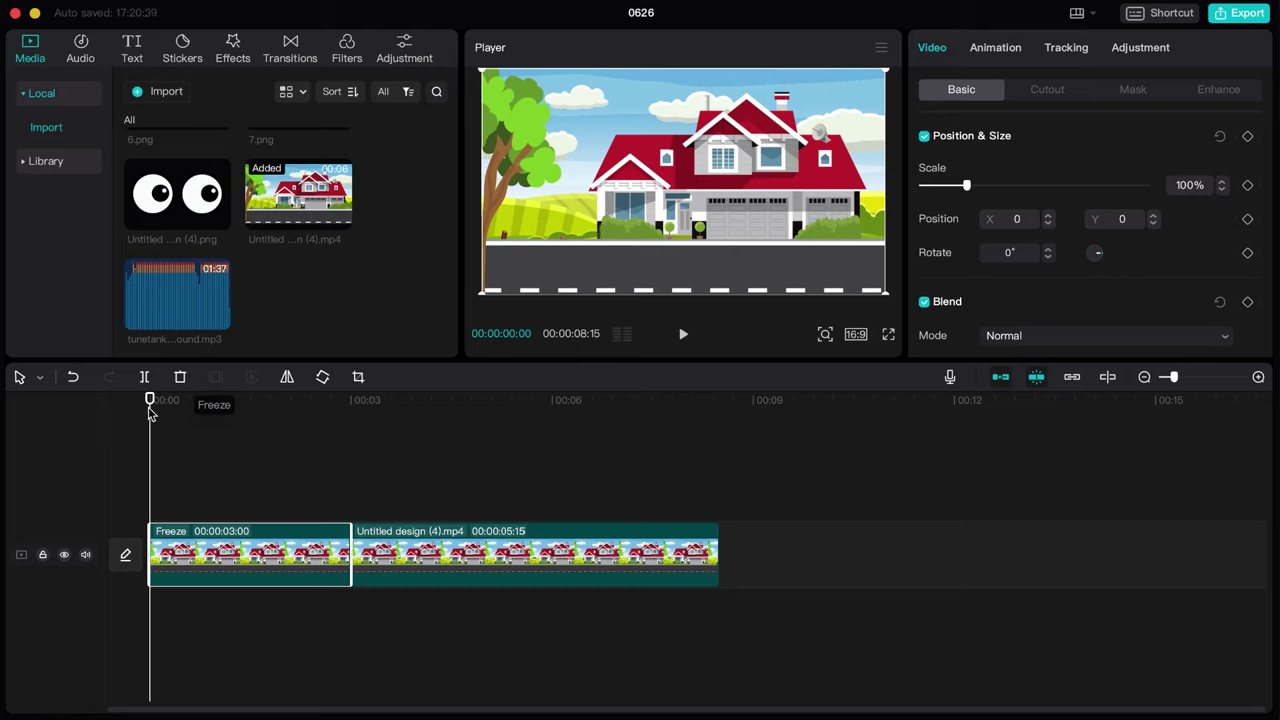
{"action": "left_click_drag", "start_coordinate": [150, 400], "coordinate": [138, 432]}
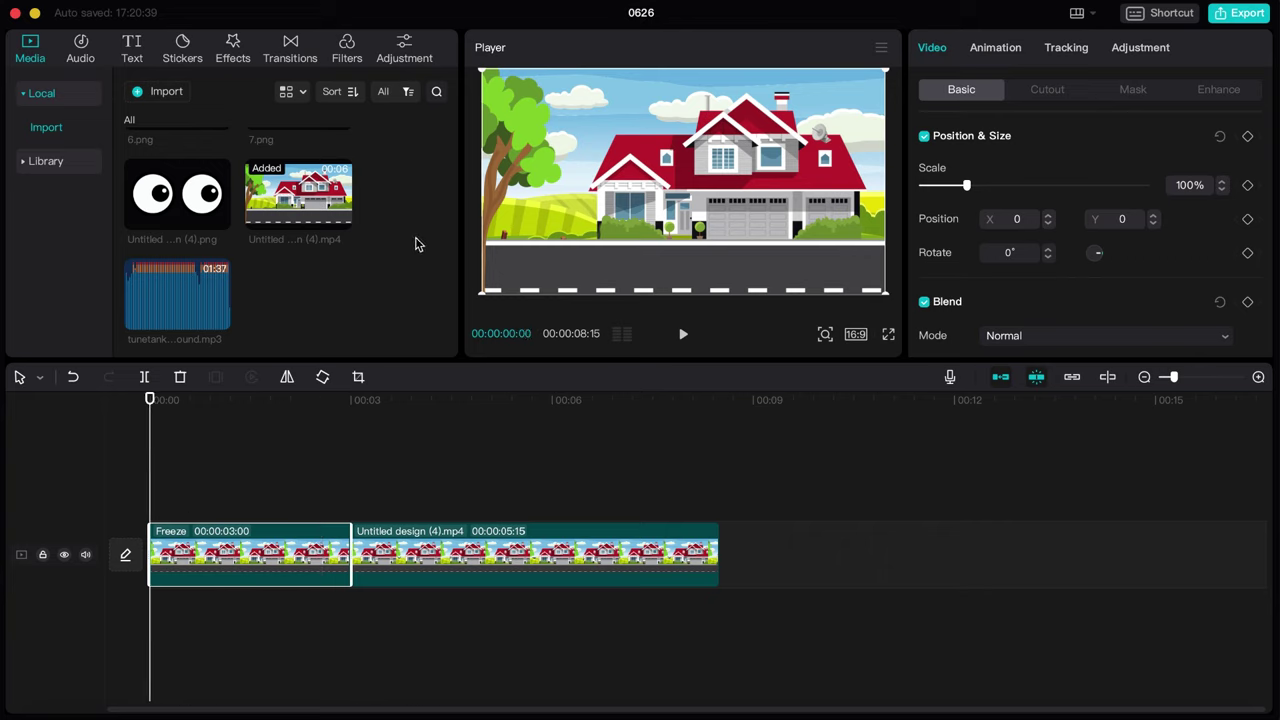
Add the "Intro – Outro.mp3" audio under the house clips, starting at the beginning of the timeline.
{"action": "scroll", "coordinate": [418, 244], "scroll_direction": "up", "scroll_amount": 10}
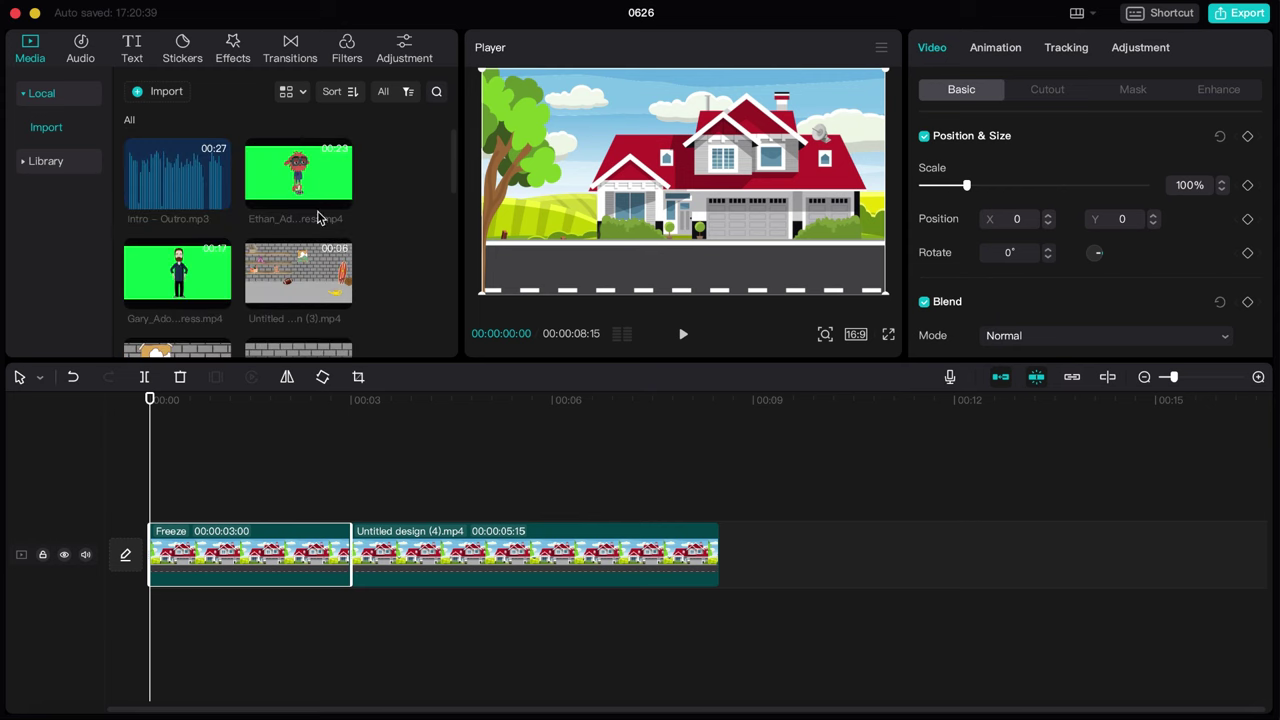
{"action": "left_click_drag", "start_coordinate": [183, 180], "coordinate": [148, 630]}
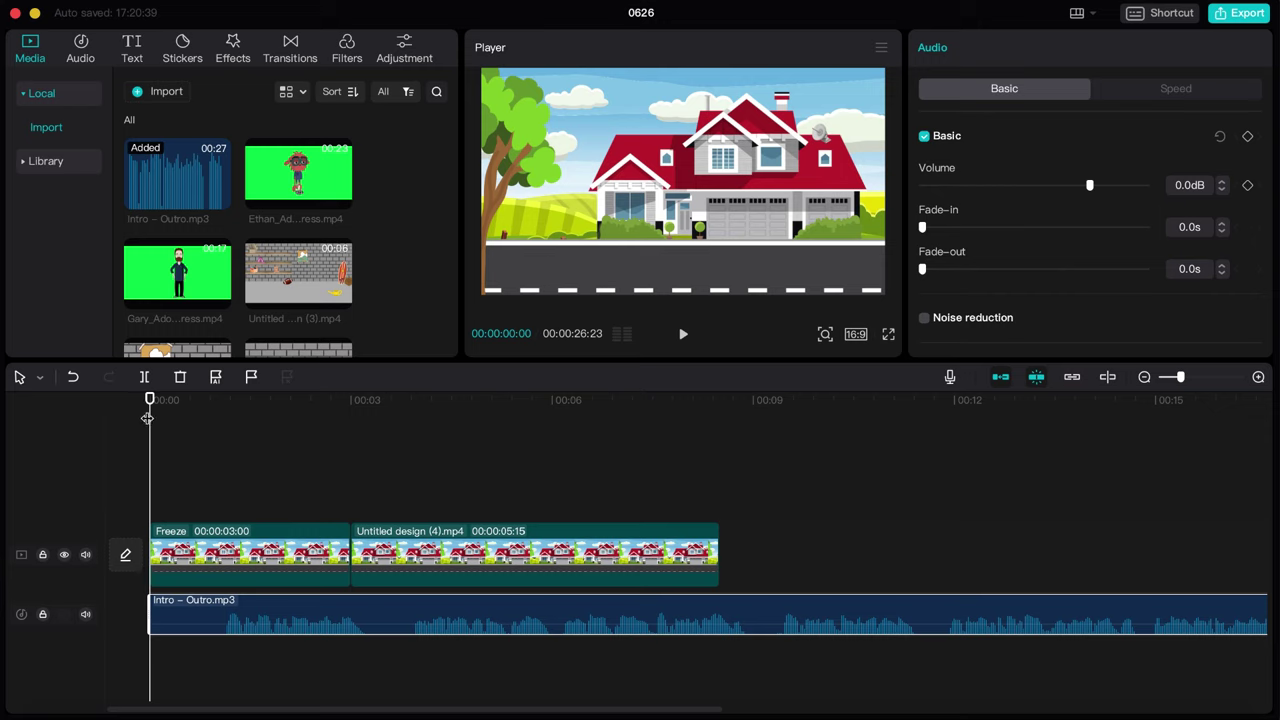
{"action": "scroll", "coordinate": [169, 441], "scroll_direction": "right", "scroll_amount": 3}
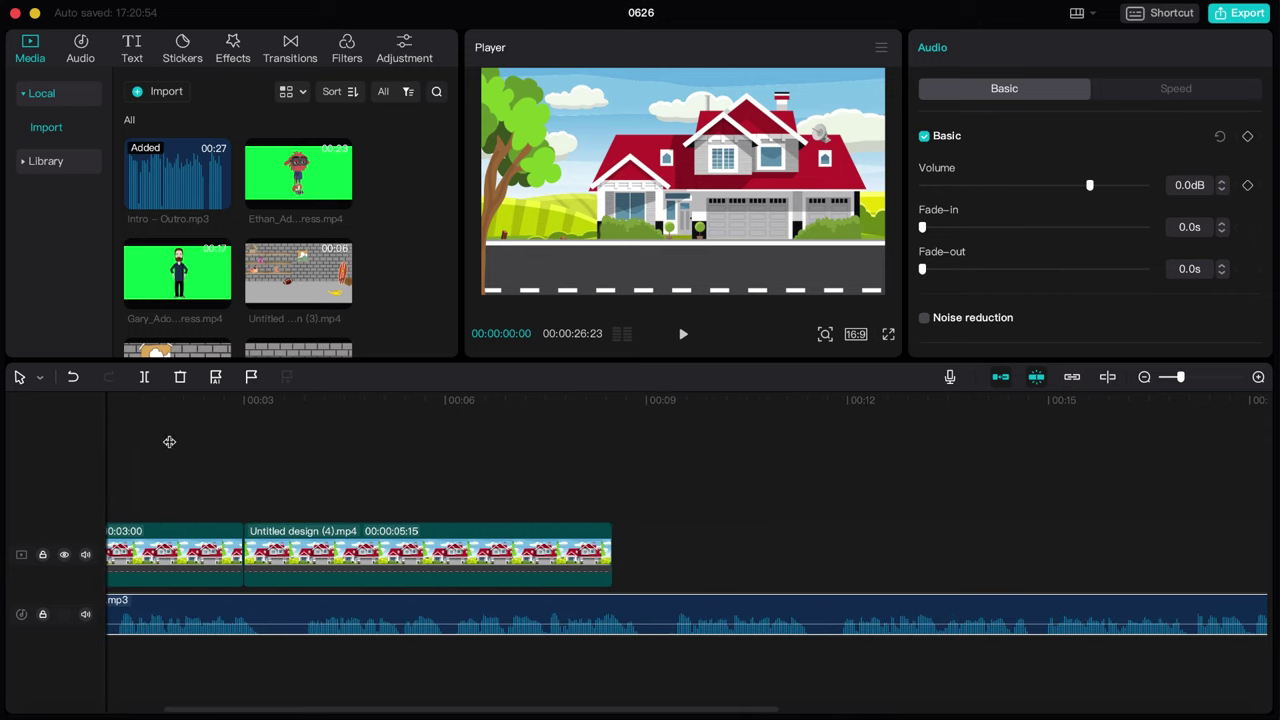
{"action": "scroll", "coordinate": [169, 441], "scroll_direction": "left", "scroll_amount": 3}
{"action": "left_click", "coordinate": [1143, 377]}
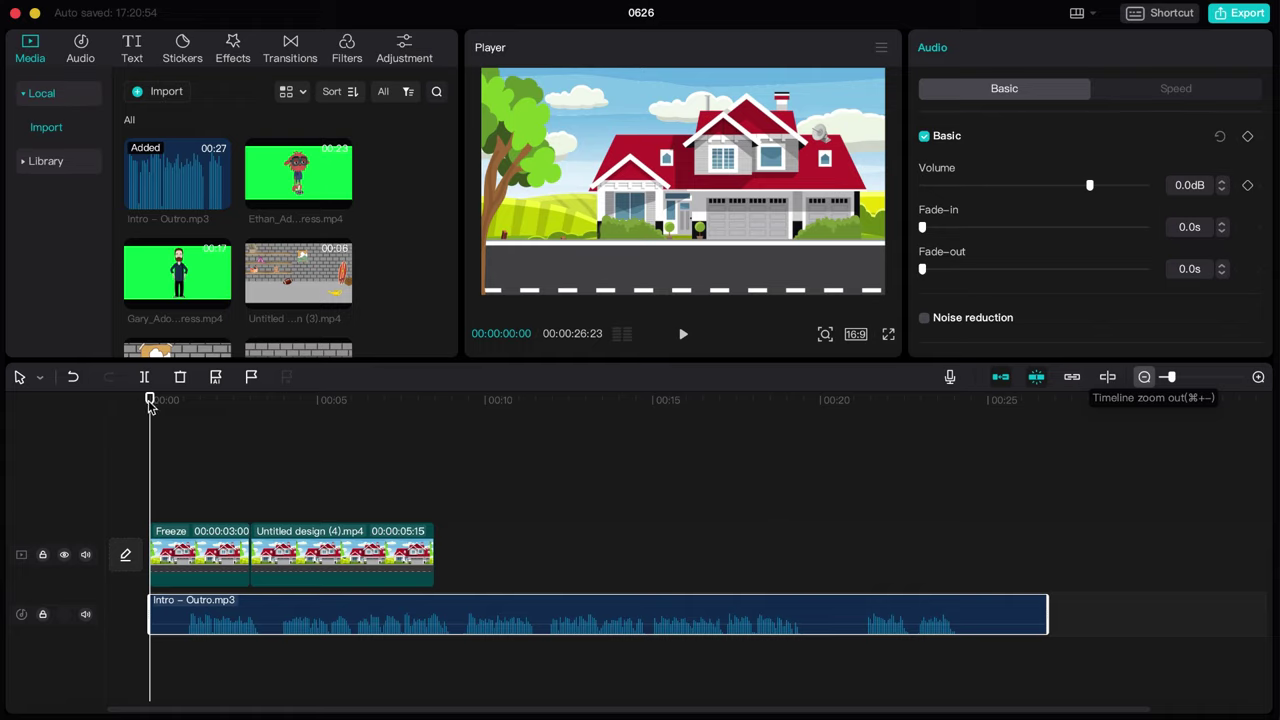
Split the intro audio at 00:00:20:13 and move the outro part far along the timeline, to a little past one minute.
{"action": "left_click_drag", "start_coordinate": [149, 404], "coordinate": [834, 426]}
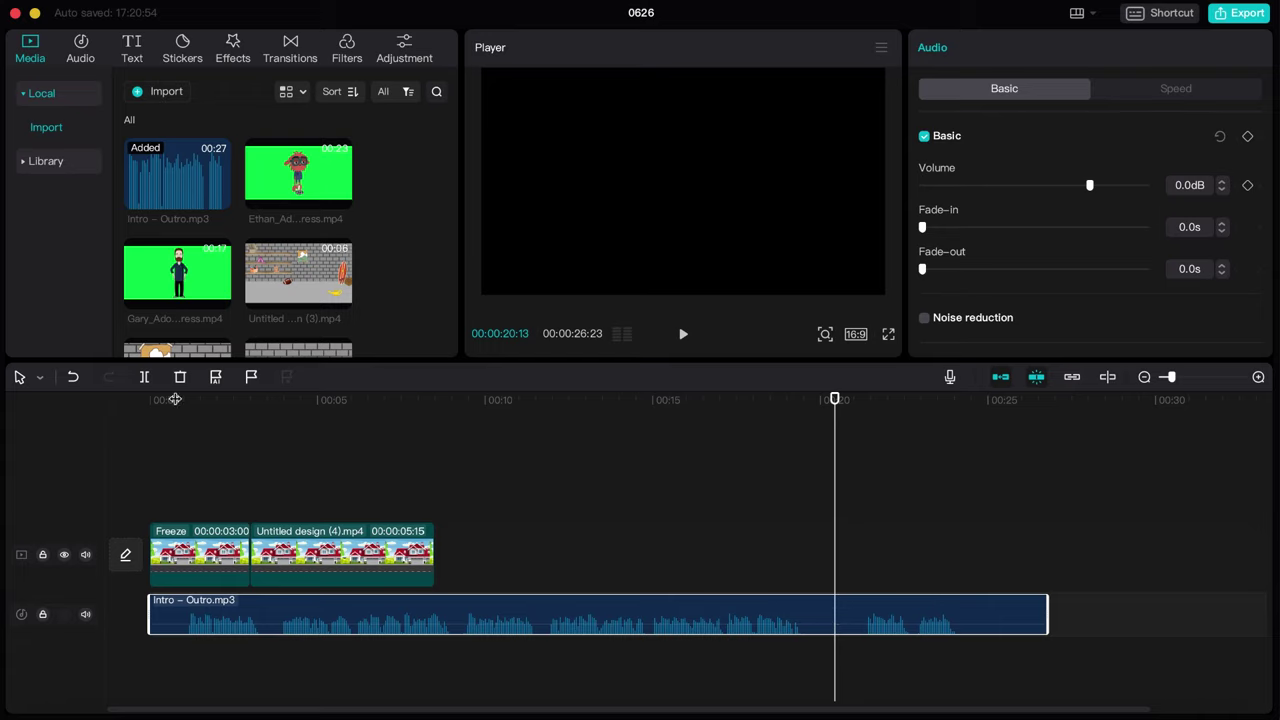
{"action": "left_click", "coordinate": [144, 377]}
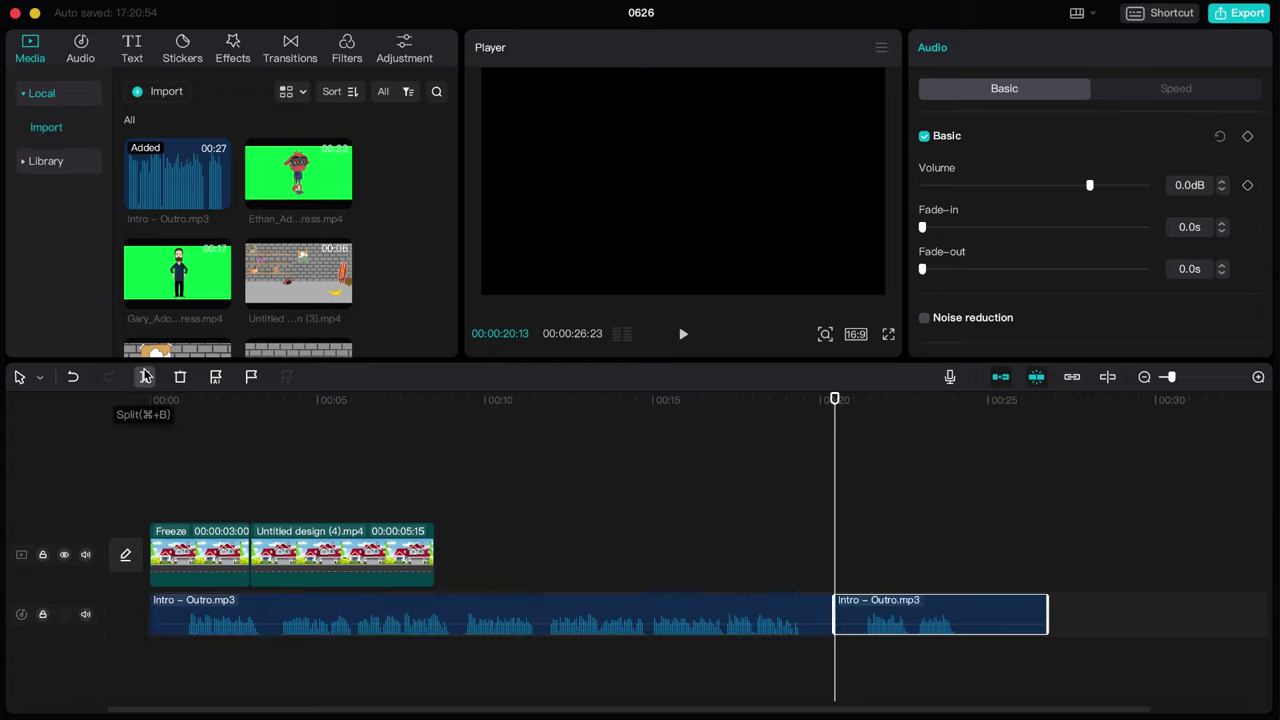
{"action": "left_click_drag", "start_coordinate": [860, 614], "coordinate": [921, 614]}
{"action": "left_click", "coordinate": [1145, 378]}
{"action": "left_click_drag", "start_coordinate": [590, 614], "coordinate": [1260, 614]}
Play the intro from the start, split its audio at 00:00:09:01 and shift the second part about 2 seconds later.
{"action": "left_click_drag", "start_coordinate": [493, 398], "coordinate": [149, 410]}
{"action": "key", "text": "space"}
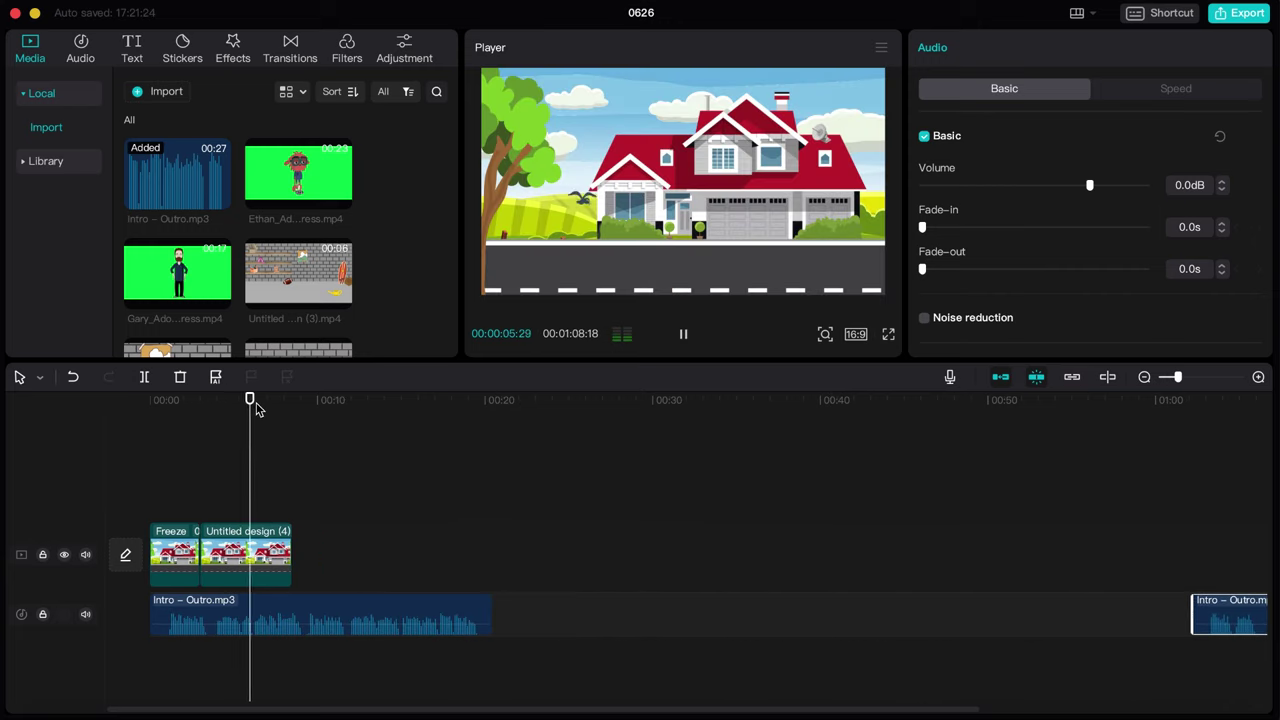
{"action": "left_click_drag", "start_coordinate": [394, 410], "coordinate": [301, 424]}
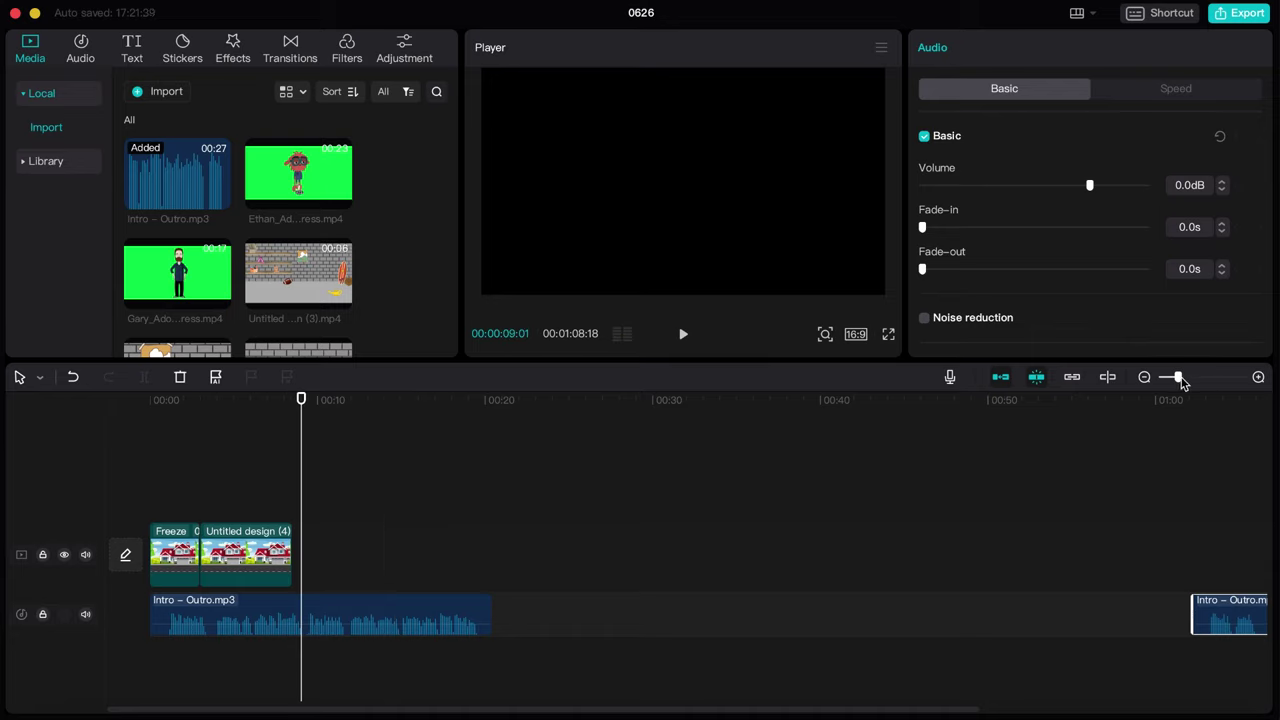
{"action": "left_click", "coordinate": [1189, 378]}
{"action": "left_click", "coordinate": [303, 618]}
{"action": "left_click", "coordinate": [145, 376]}
{"action": "left_click_drag", "start_coordinate": [323, 608], "coordinate": [434, 608]}
{"action": "scroll", "coordinate": [433, 611], "scroll_direction": "left", "scroll_amount": 5}
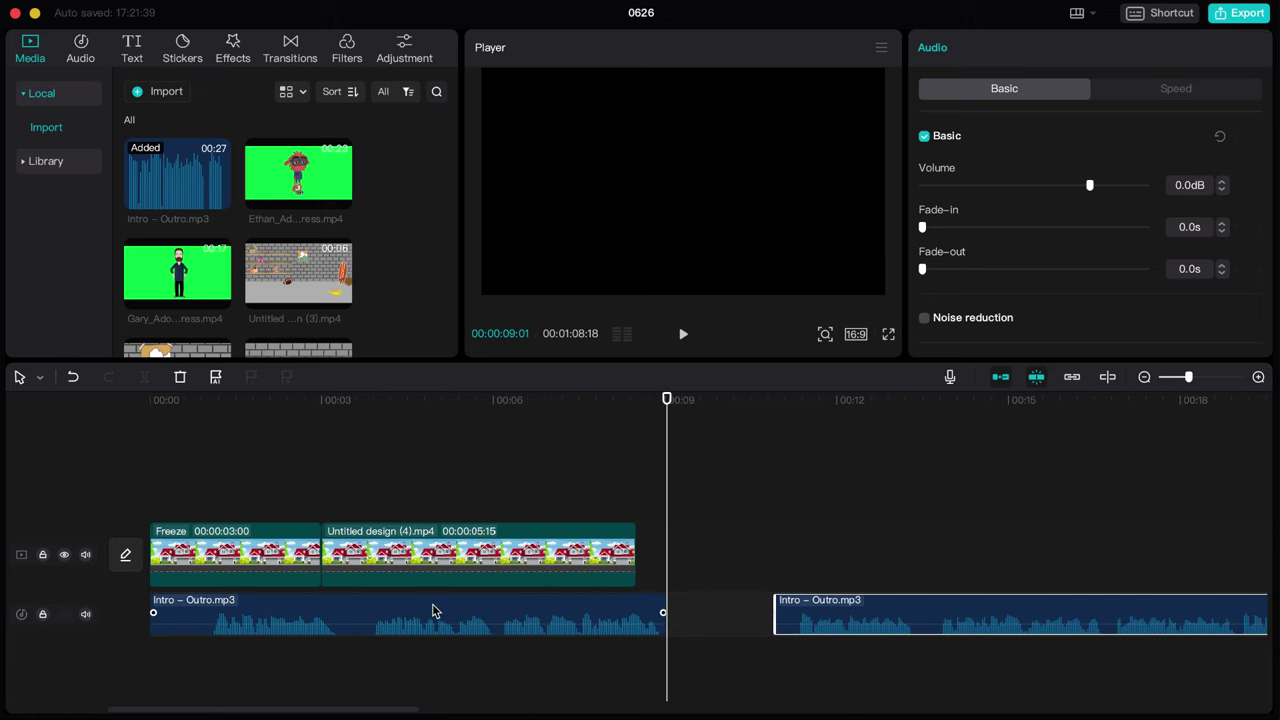
With the main track magnet off, move the house clip to start at about 8 seconds, checking its timing by playback.
{"action": "left_click", "coordinate": [340, 547]}
{"action": "left_click_drag", "start_coordinate": [340, 547], "coordinate": [598, 503]}
{"action": "left_click_drag", "start_coordinate": [474, 540], "coordinate": [806, 531]}
{"action": "mouse_move", "coordinate": [669, 405]}
{"action": "left_mouse_down"}
{"action": "mouse_move", "coordinate": [669, 417]}
{"action": "mouse_move", "coordinate": [603, 429]}
{"action": "mouse_move", "coordinate": [643, 466]}
{"action": "mouse_move", "coordinate": [693, 399]}
{"action": "mouse_move", "coordinate": [651, 423]}
{"action": "left_mouse_up"}
{"action": "key", "text": "space"}
{"action": "key", "text": "space"}
{"action": "left_click_drag", "start_coordinate": [680, 550], "coordinate": [662, 550]}
{"action": "left_click_drag", "start_coordinate": [616, 484], "coordinate": [634, 484]}
{"action": "key", "text": "space"}
{"action": "key", "text": "space"}
{"action": "left_click_drag", "start_coordinate": [698, 537], "coordinate": [686, 537]}
{"action": "left_click", "coordinate": [604, 487]}
{"action": "key", "text": "space"}
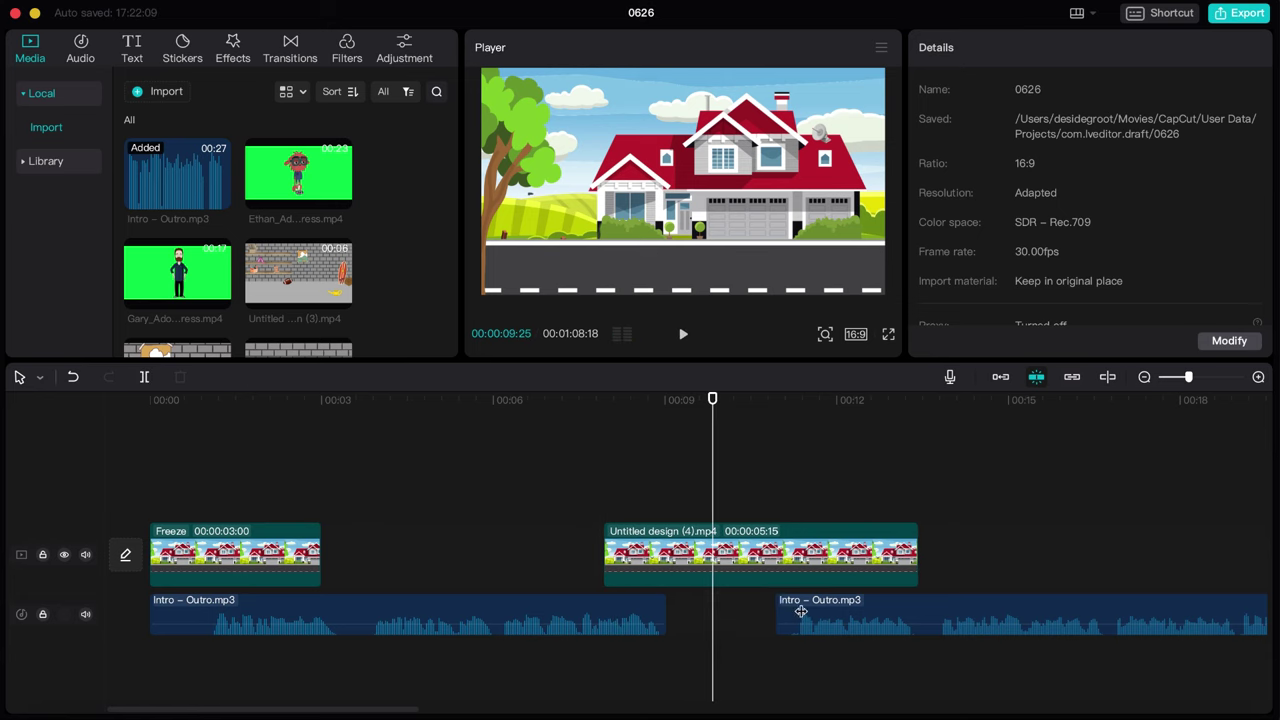
Move the second intro audio part to start at 00:00:09:25 and insert a freeze frame of the house clip at that point.
{"action": "left_click_drag", "start_coordinate": [803, 608], "coordinate": [725, 607]}
{"action": "left_click_drag", "start_coordinate": [690, 405], "coordinate": [710, 425]}
{"action": "left_click", "coordinate": [703, 551]}
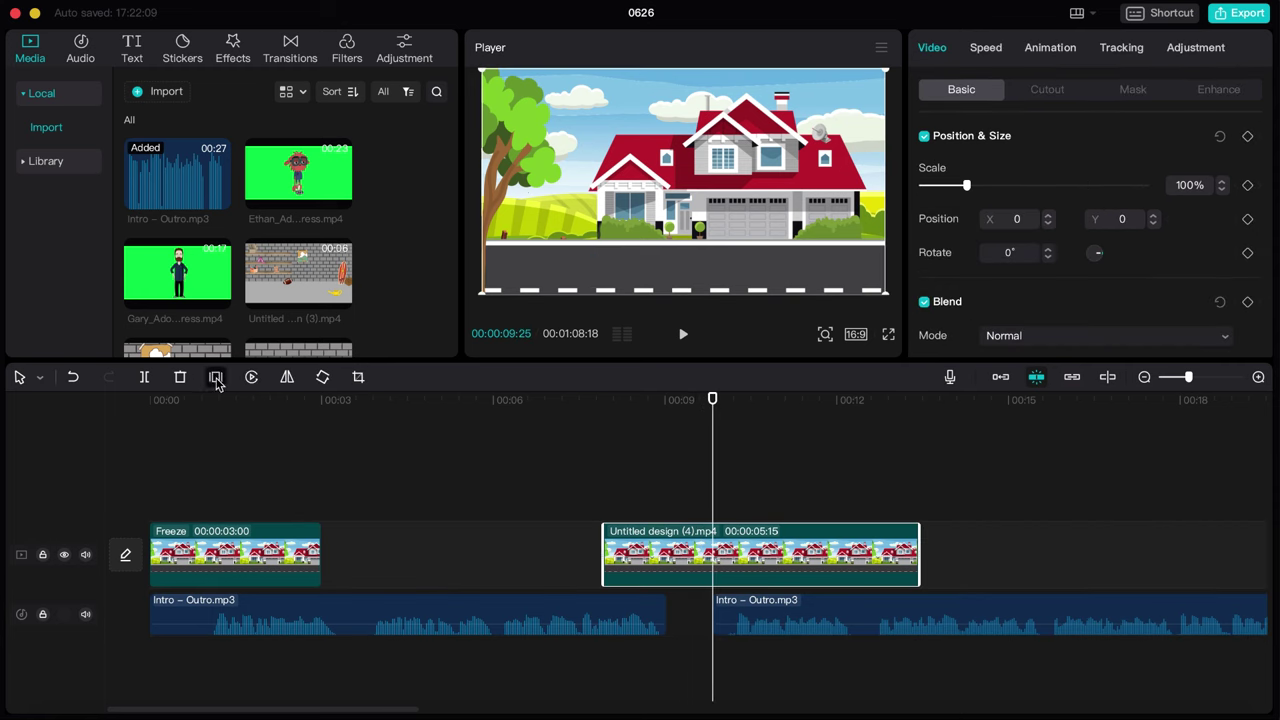
{"action": "left_click", "coordinate": [215, 377]}
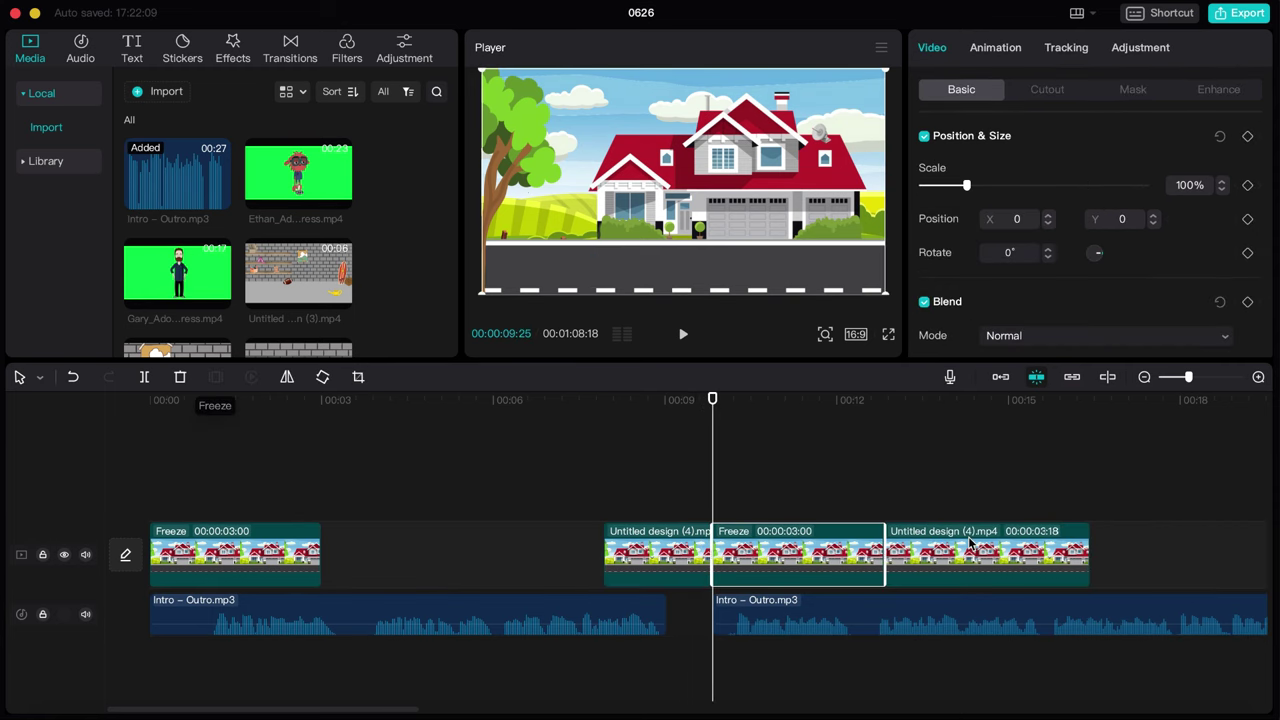
Delete the house footage after the second freeze frame and extend the opening freeze frame to 00:00:07:28, meeting the moving clip.
{"action": "left_click", "coordinate": [970, 543]}
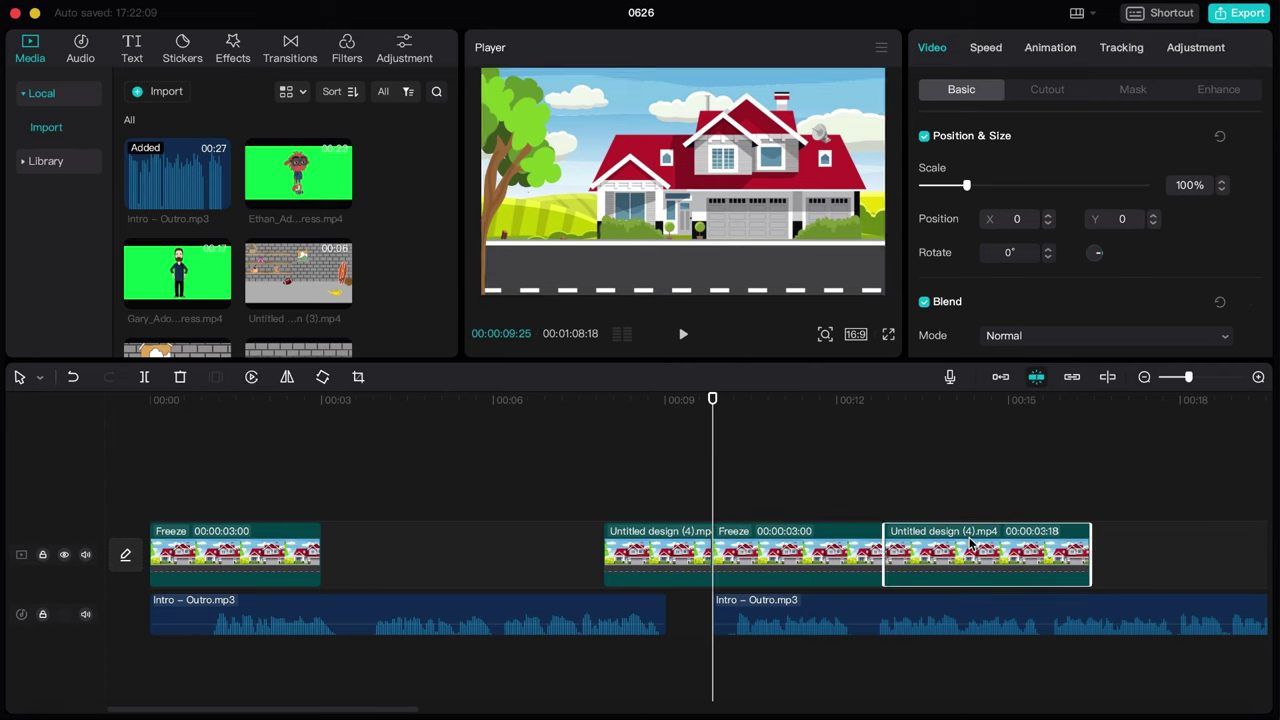
{"action": "key", "text": "Delete"}
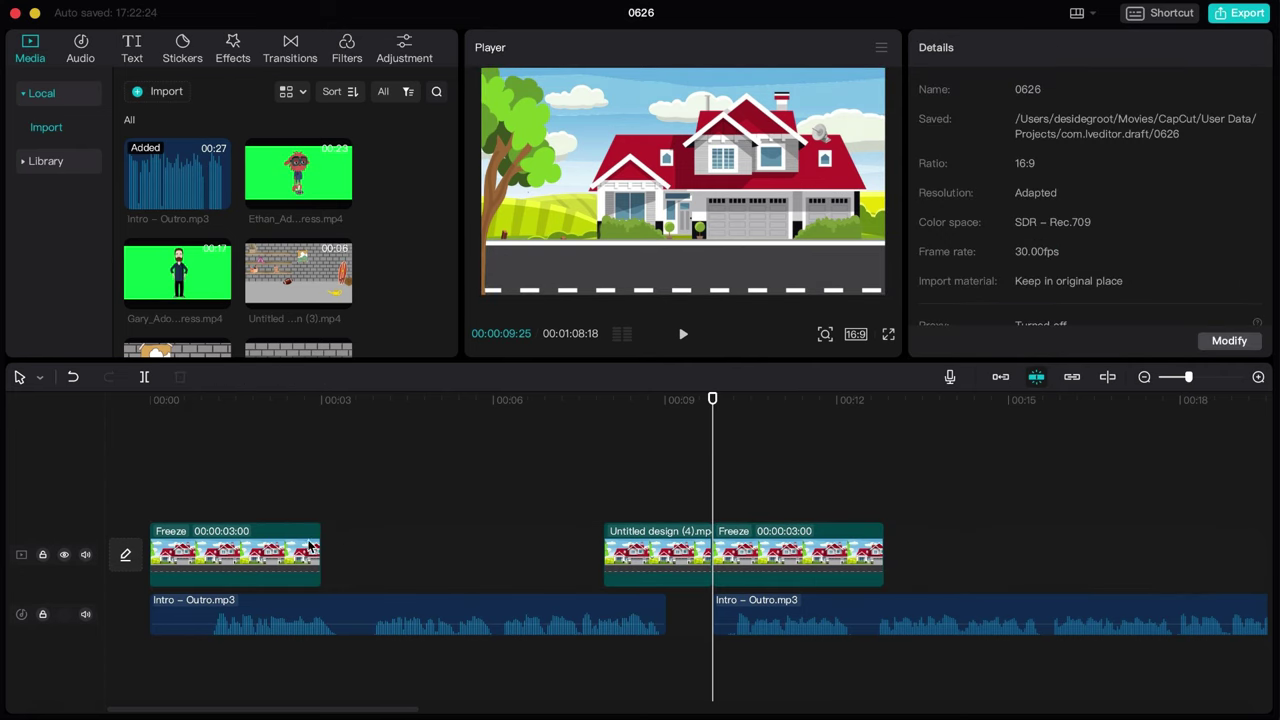
{"action": "left_click_drag", "start_coordinate": [318, 545], "coordinate": [680, 556]}
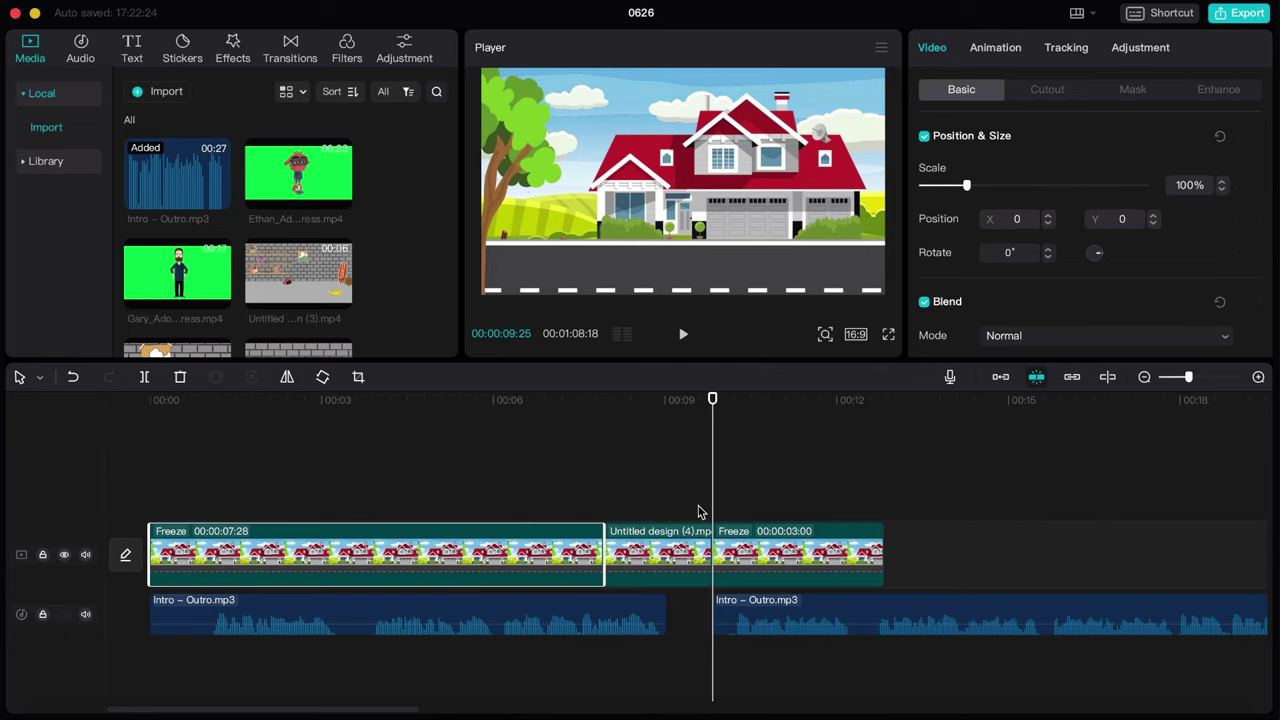
Trim the second house freeze frame so that it ends at 00:00:10:29, checking the point by playback.
{"action": "key", "text": "space"}
{"action": "key", "text": "space"}
{"action": "left_click", "coordinate": [829, 558]}
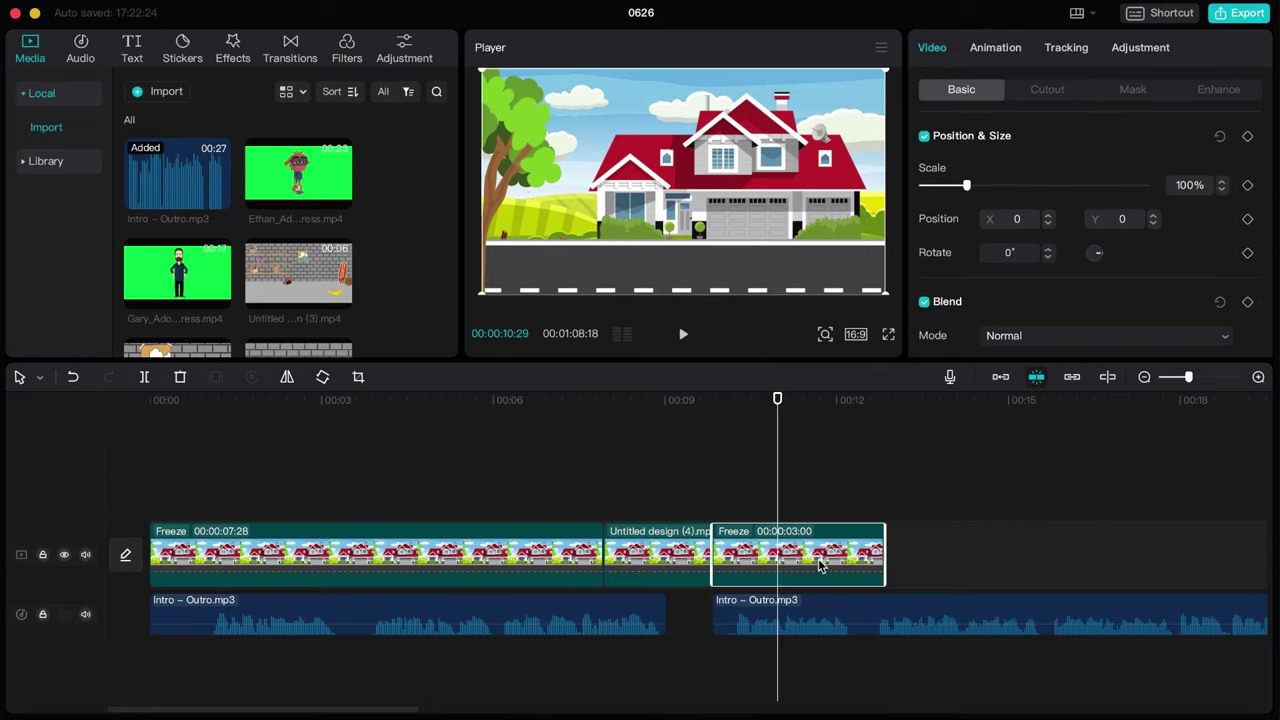
{"action": "left_click_drag", "start_coordinate": [884, 549], "coordinate": [771, 556]}
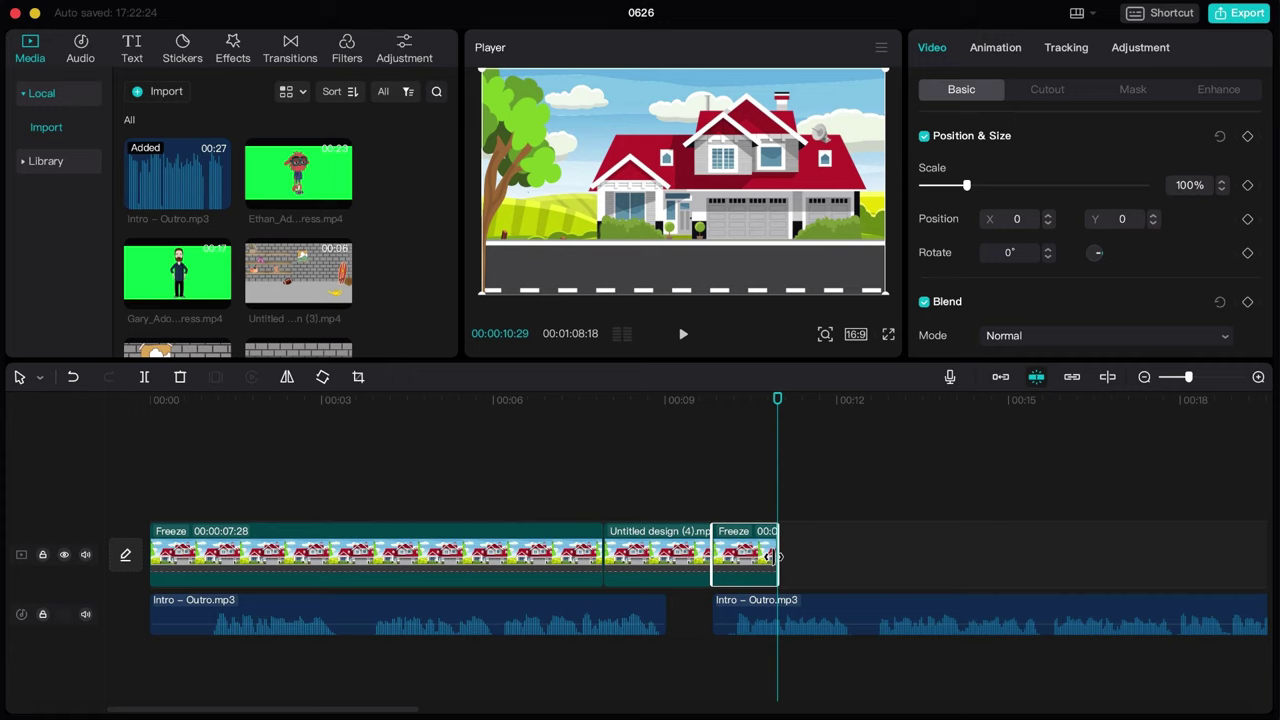
Add Untitled design (3).mp4 directly after the house freeze frame and insert a freeze frame at its start, 00:00:10:29.
{"action": "left_click_drag", "start_coordinate": [298, 272], "coordinate": [786, 552]}
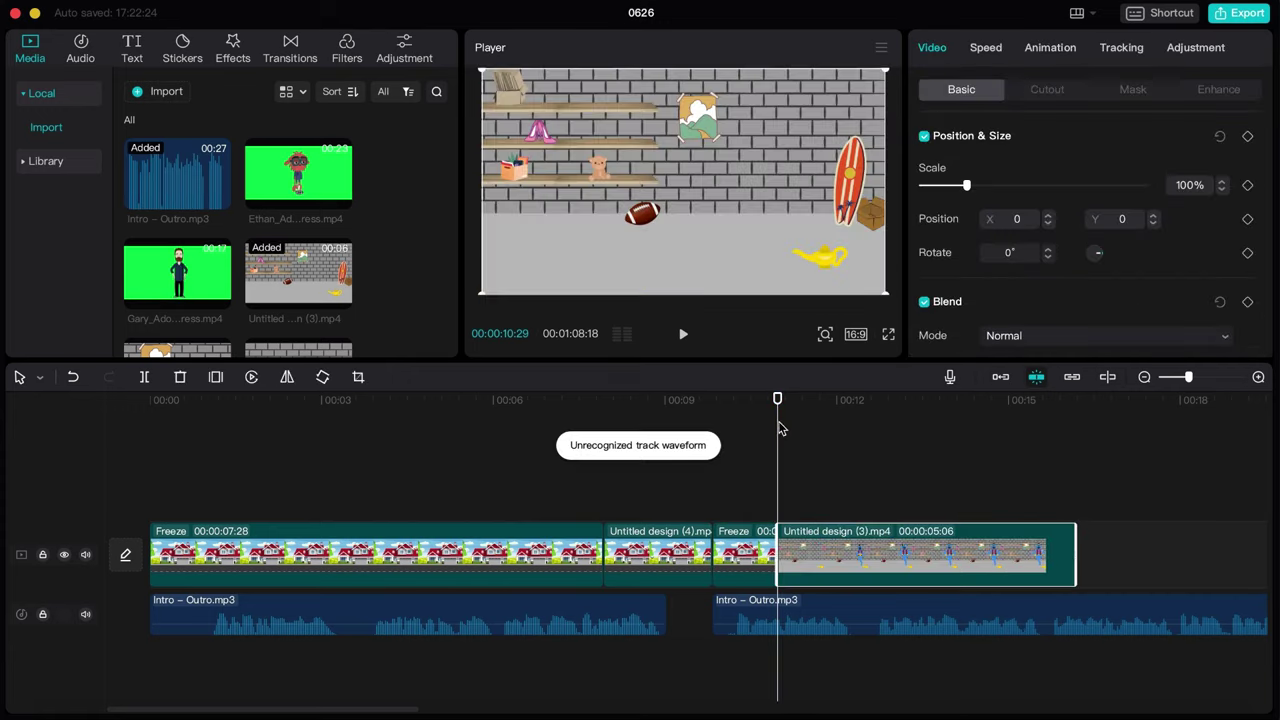
{"action": "key", "text": "space"}
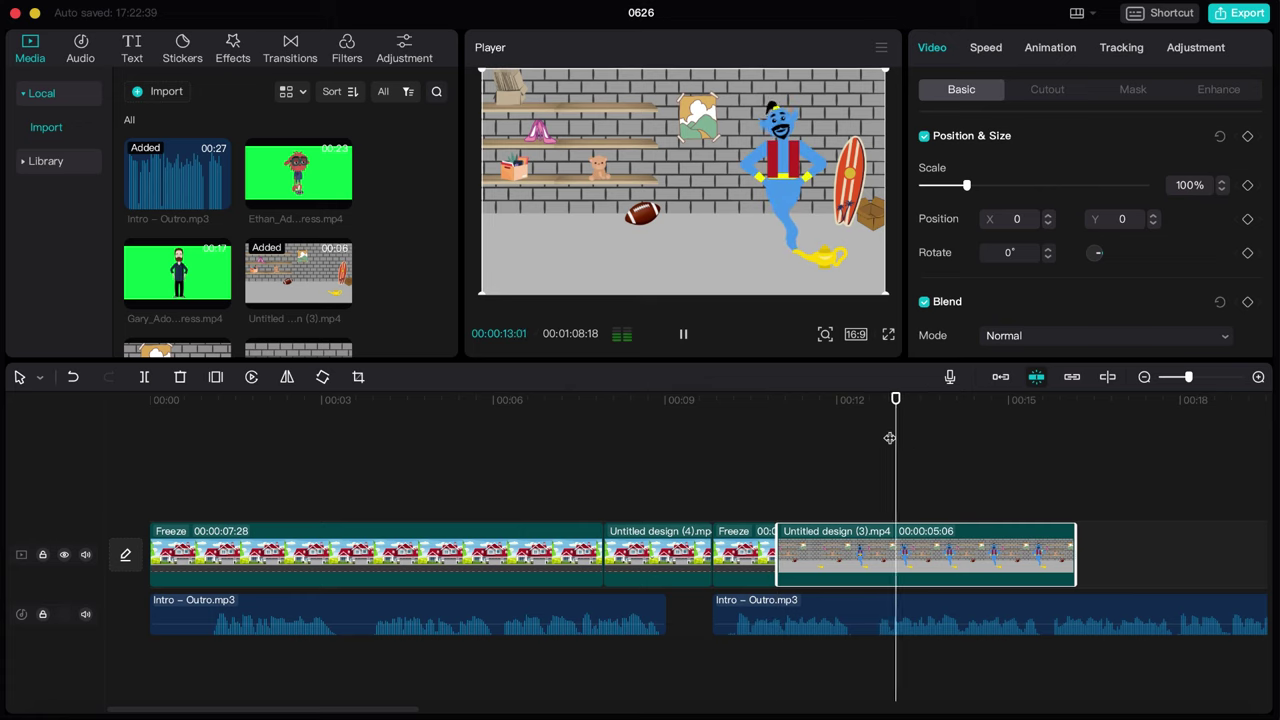
{"action": "scroll", "coordinate": [914, 503], "scroll_direction": "right", "scroll_amount": 3}
{"action": "left_click_drag", "start_coordinate": [687, 417], "coordinate": [523, 443]}
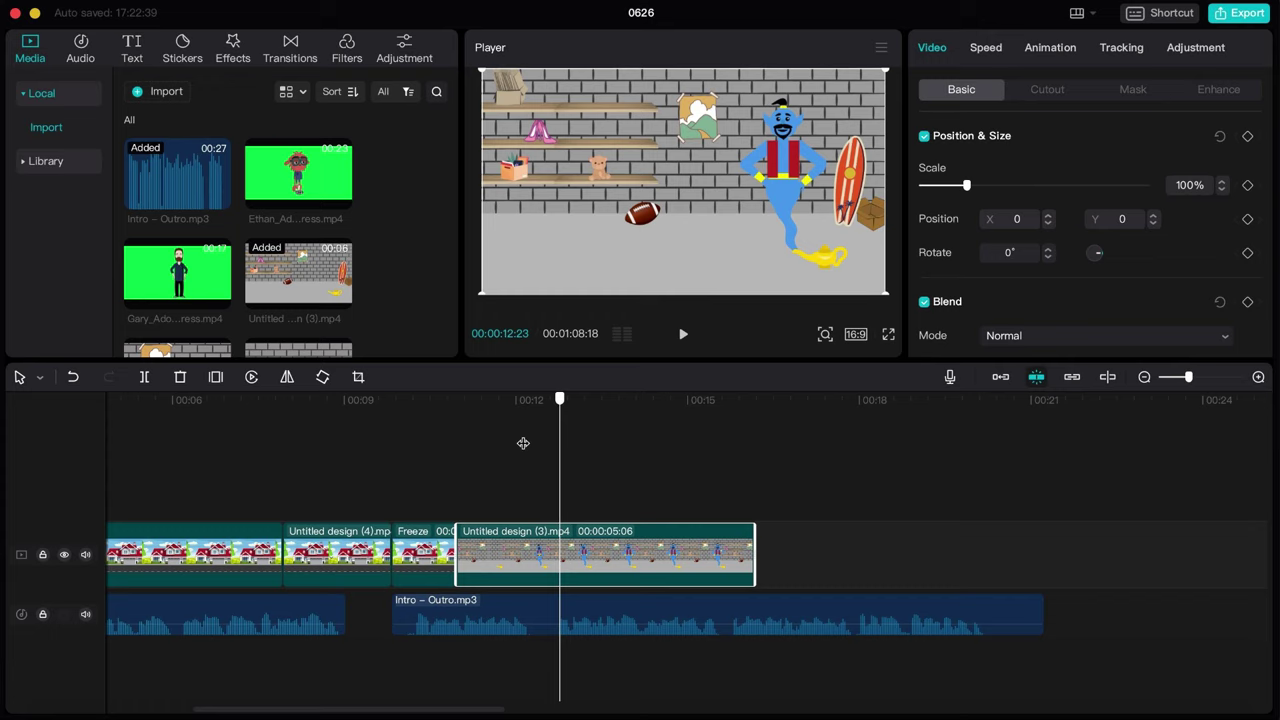
{"action": "left_click_drag", "start_coordinate": [523, 443], "coordinate": [457, 461]}
{"action": "left_click", "coordinate": [215, 376]}
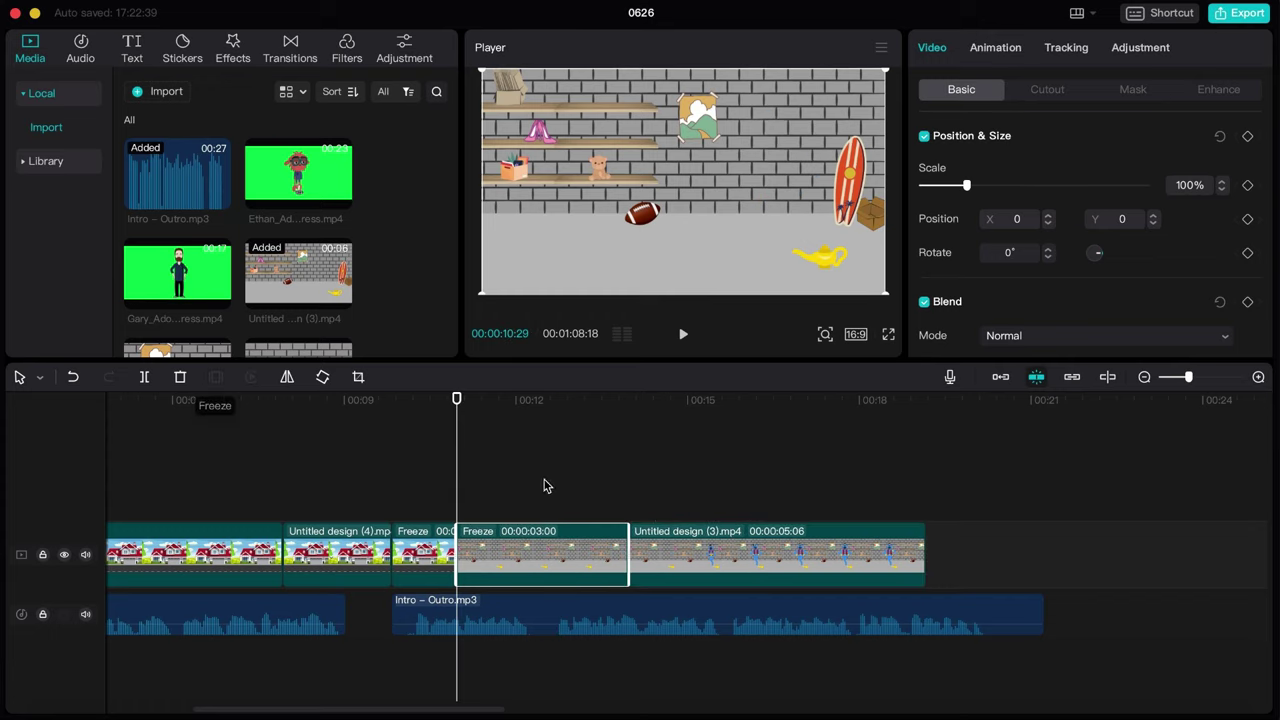
Play the brick room scene and insert a freeze frame at 00:00:17:09, where the genie is fully out of the lamp.
{"action": "key", "text": "space"}
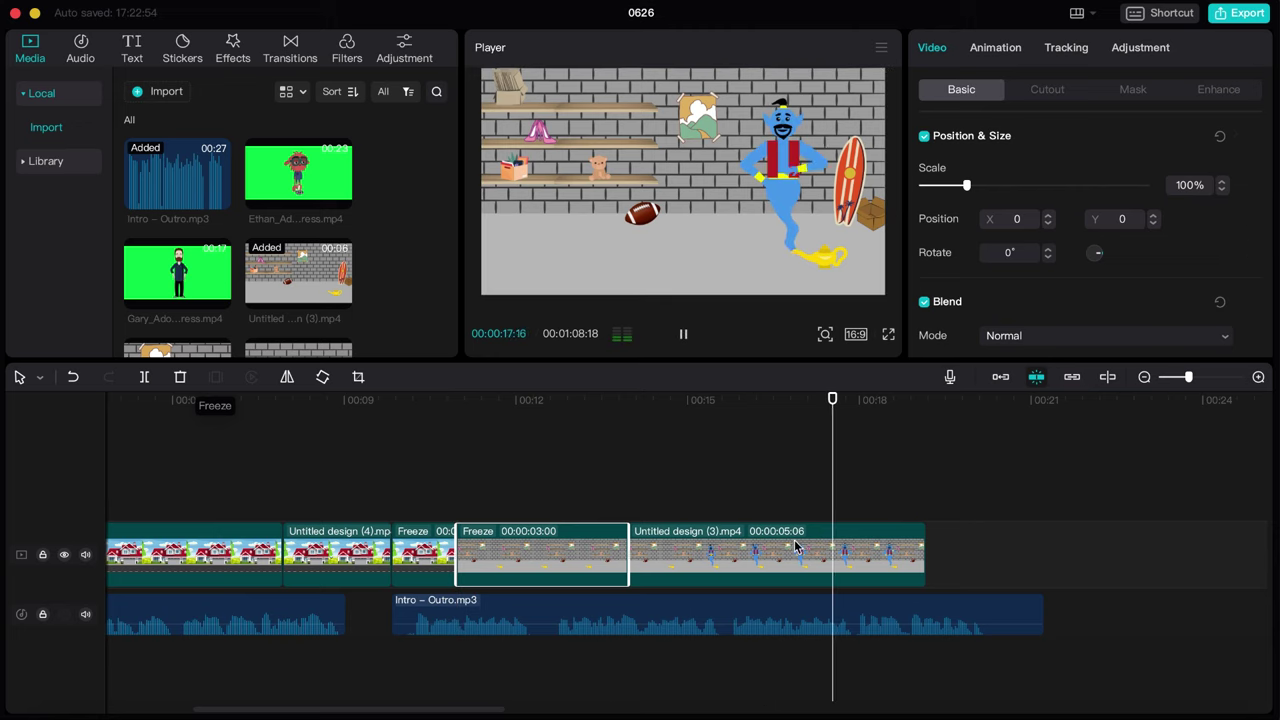
{"action": "key", "text": "space"}
{"action": "left_click_drag", "start_coordinate": [871, 450], "coordinate": [820, 471]}
{"action": "left_click", "coordinate": [818, 565]}
{"action": "left_click", "coordinate": [216, 378]}
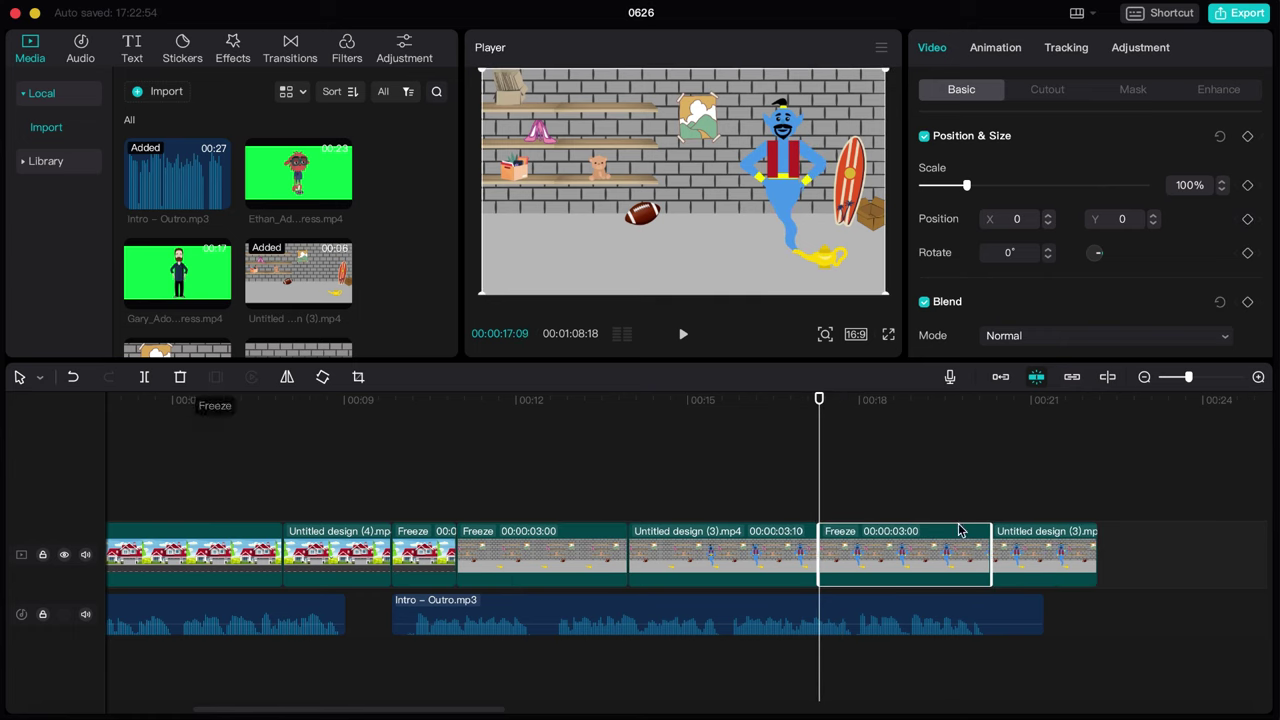
Delete the room footage after the genie freeze frame and extend that freeze frame to a duration of 00:00:51:18.
{"action": "left_click", "coordinate": [1027, 551]}
{"action": "left_click", "coordinate": [1146, 377]}
{"action": "left_click_drag", "start_coordinate": [733, 556], "coordinate": [933, 541]}
Combine the two room freeze frames and the clip between them into one compound clip.
{"action": "left_click", "coordinate": [386, 491]}
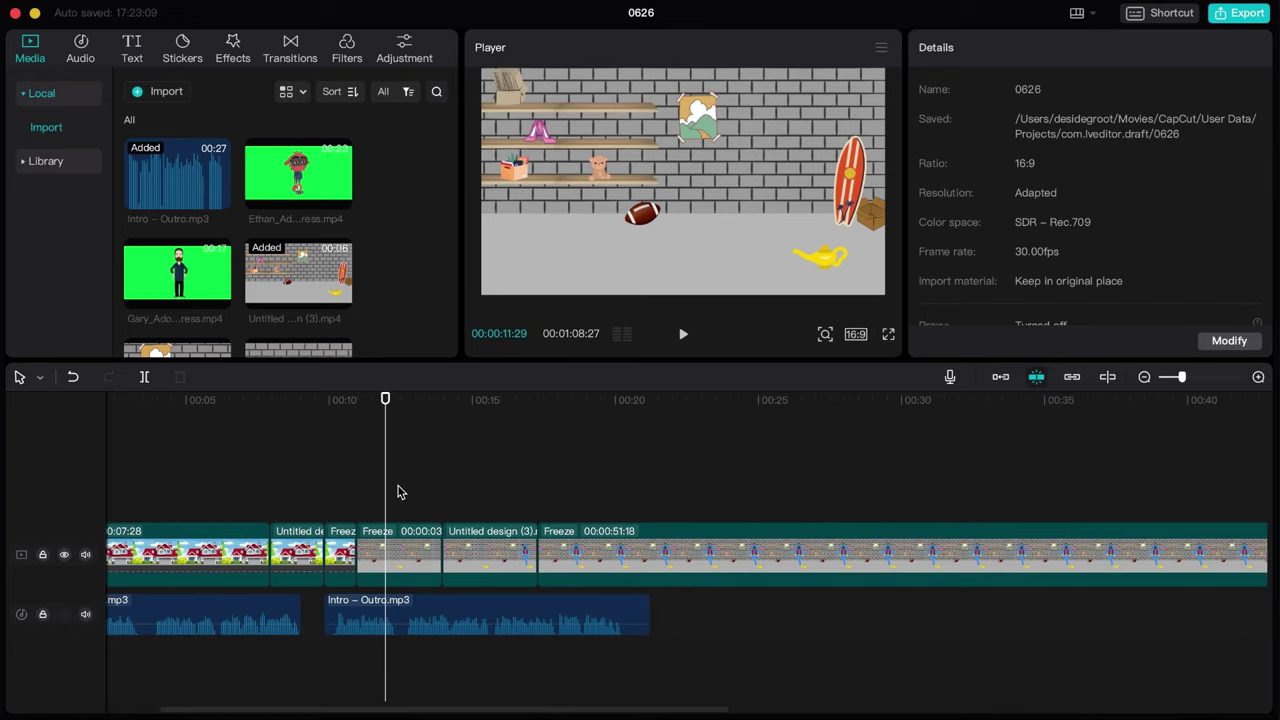
{"action": "left_click_drag", "start_coordinate": [397, 491], "coordinate": [578, 552]}
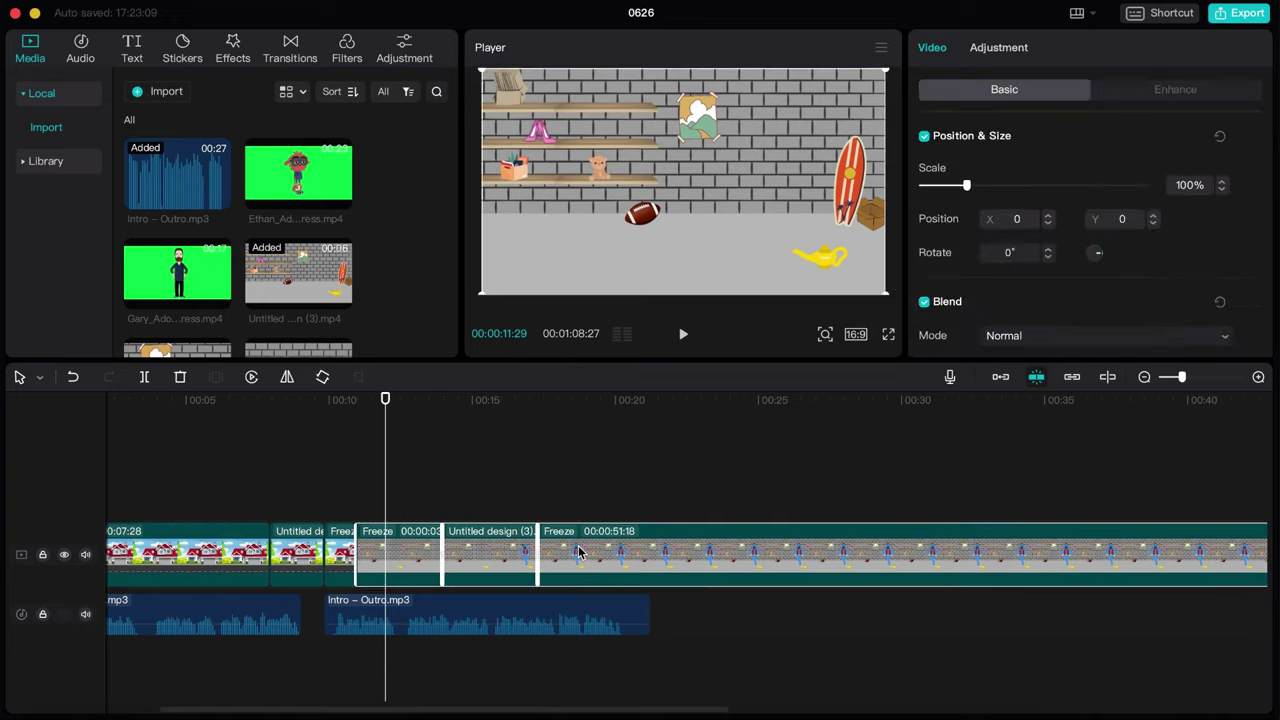
{"action": "right_click", "coordinate": [578, 552]}
{"action": "left_click", "coordinate": [603, 526]}
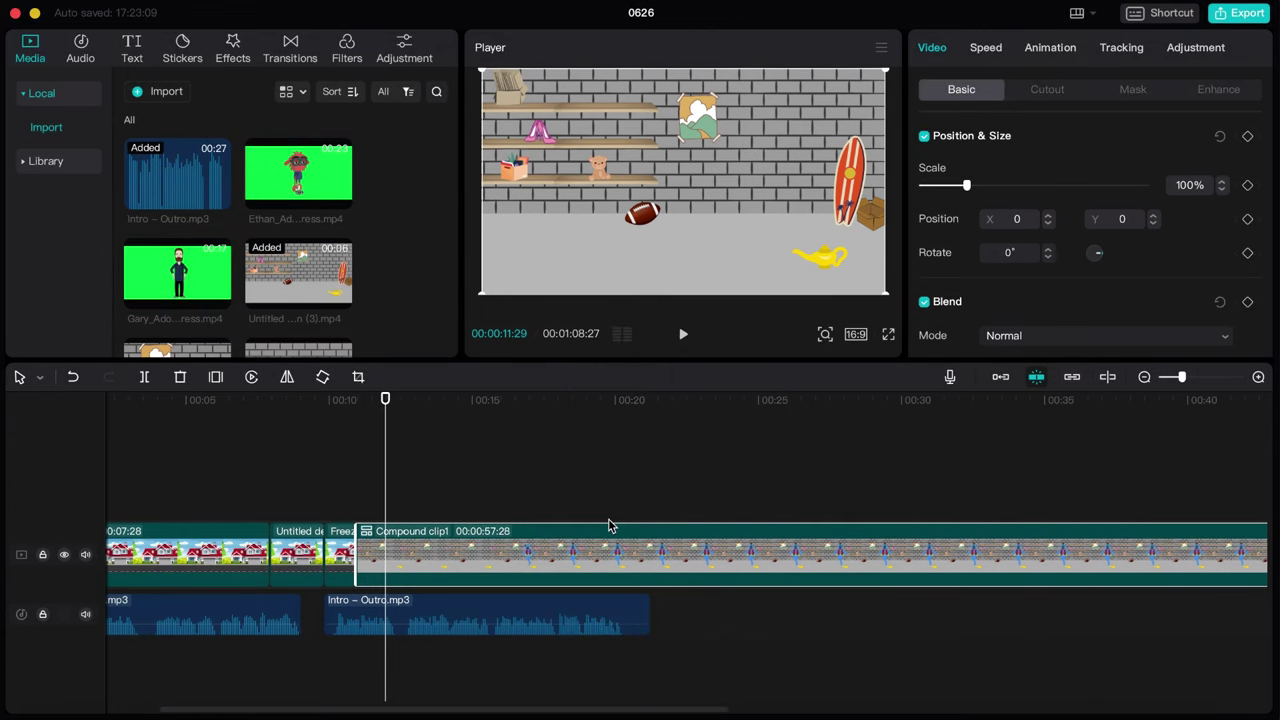
Combine the house freeze frames and the moving house clip into one compound clip.
{"action": "scroll", "coordinate": [609, 526], "scroll_direction": "left", "scroll_amount": 3}
{"action": "left_click_drag", "start_coordinate": [302, 496], "coordinate": [438, 540]}
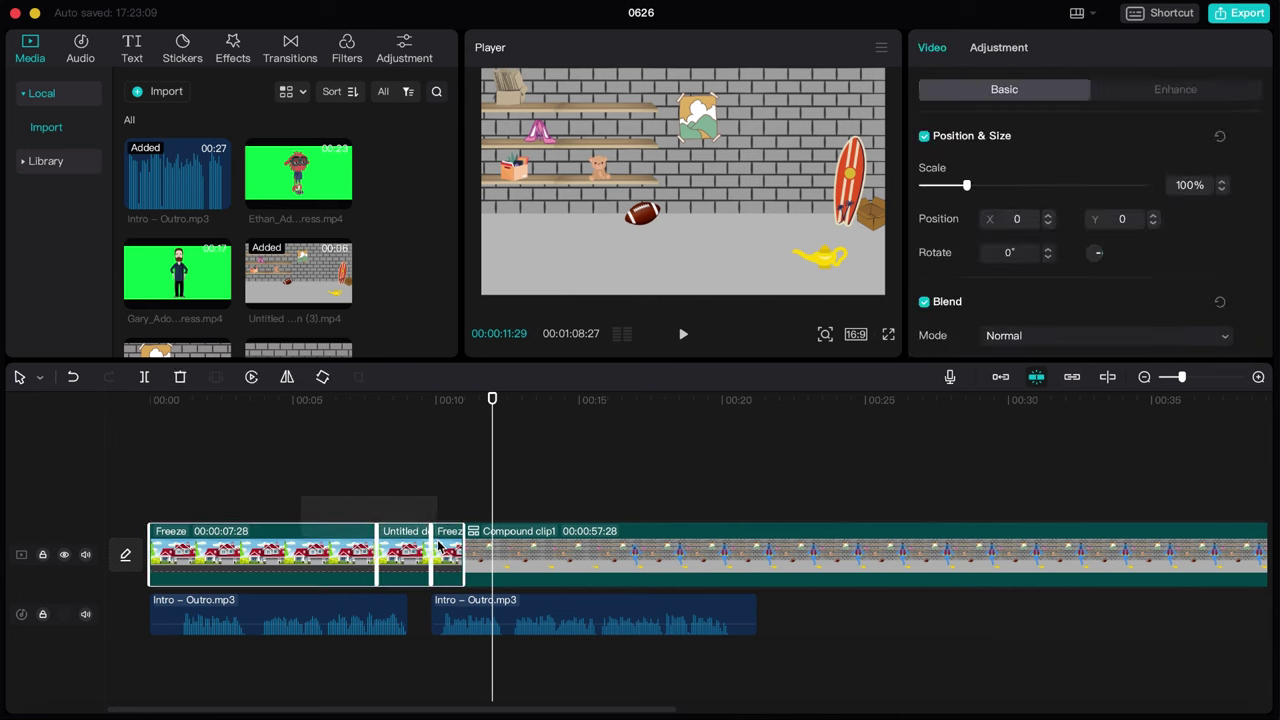
{"action": "right_click", "coordinate": [440, 545]}
{"action": "left_click", "coordinate": [479, 522]}
Keyframe the house compound clip's position and size at 00:00:00:00, zoom in on the house by 00:00:10:28 and preview the animation.
{"action": "mouse_move", "coordinate": [149, 436]}
{"action": "left_mouse_down"}
{"action": "mouse_move", "coordinate": [463, 437]}
{"action": "mouse_move", "coordinate": [152, 448]}
{"action": "left_mouse_up"}
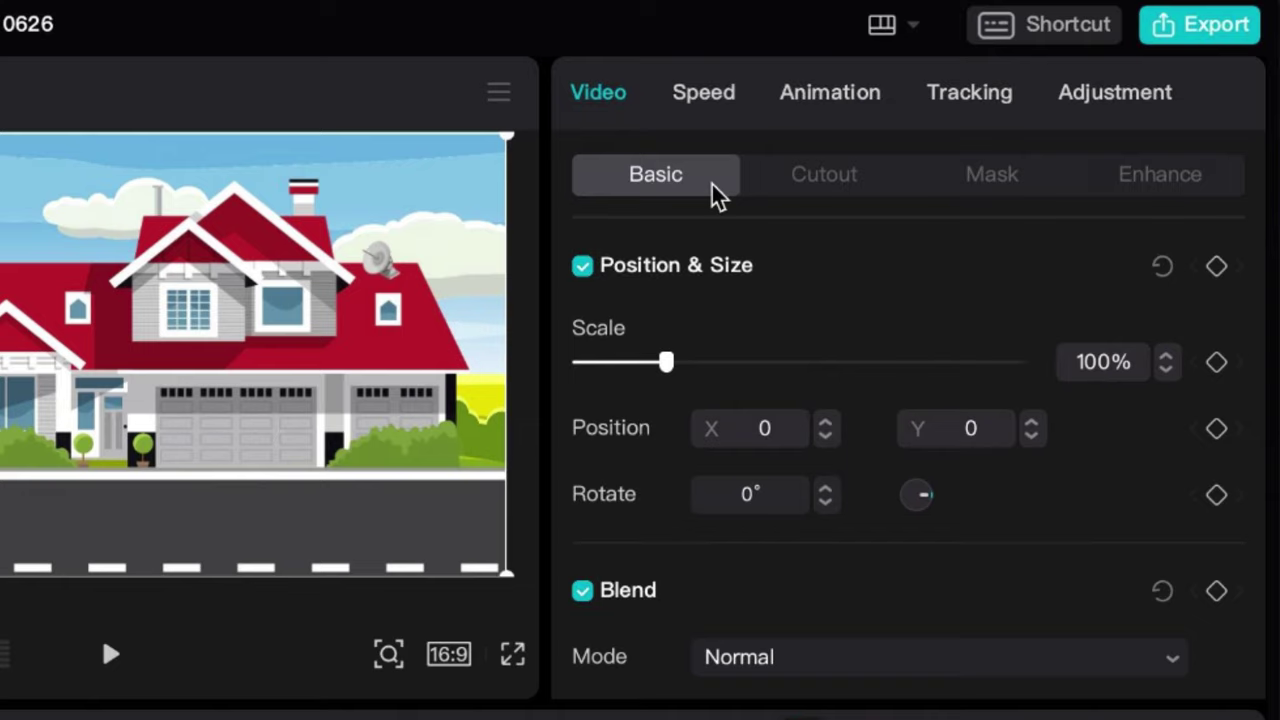
{"action": "left_click", "coordinate": [1217, 268]}
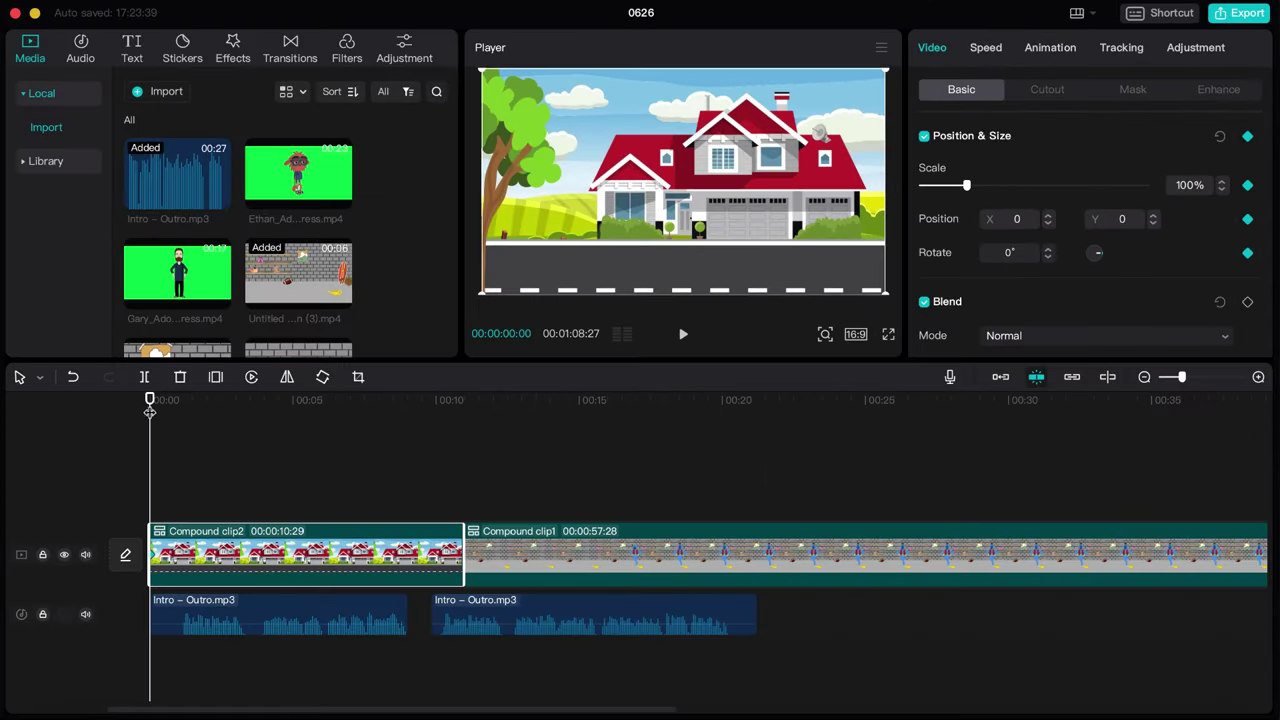
{"action": "left_click_drag", "start_coordinate": [150, 413], "coordinate": [462, 408]}
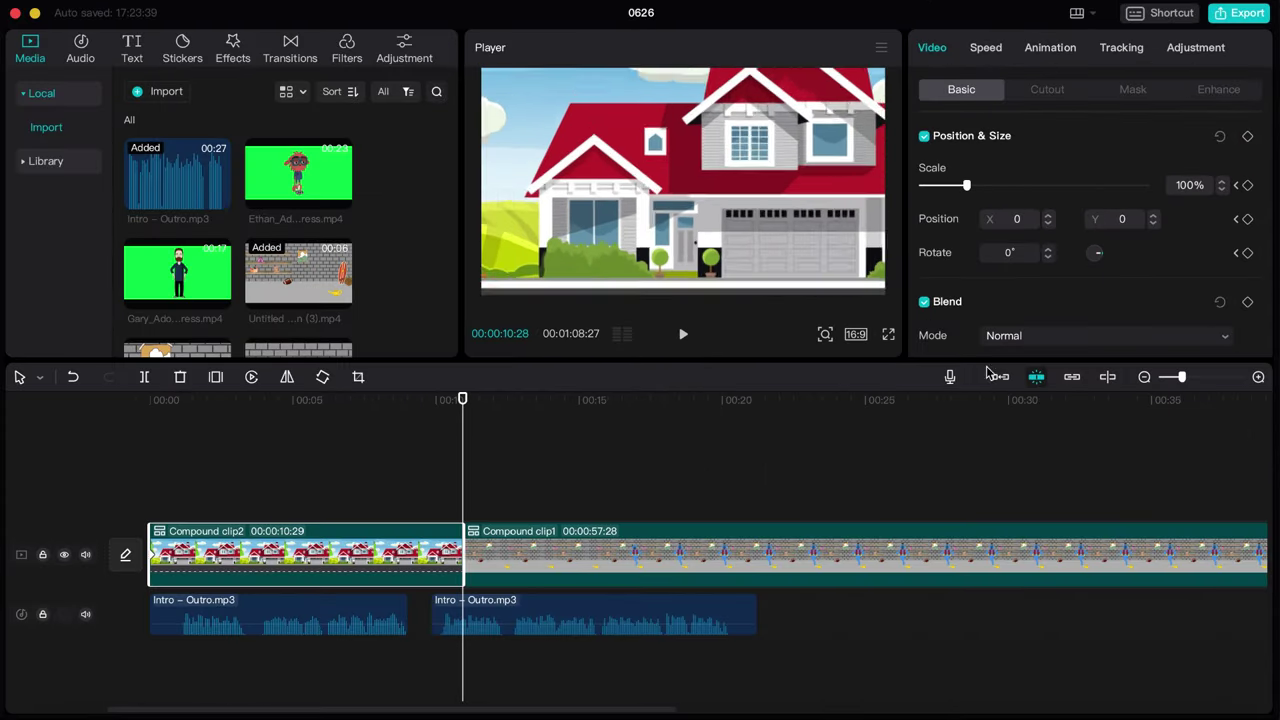
{"action": "left_click_drag", "start_coordinate": [462, 420], "coordinate": [376, 426]}
{"action": "key", "text": "Home"}
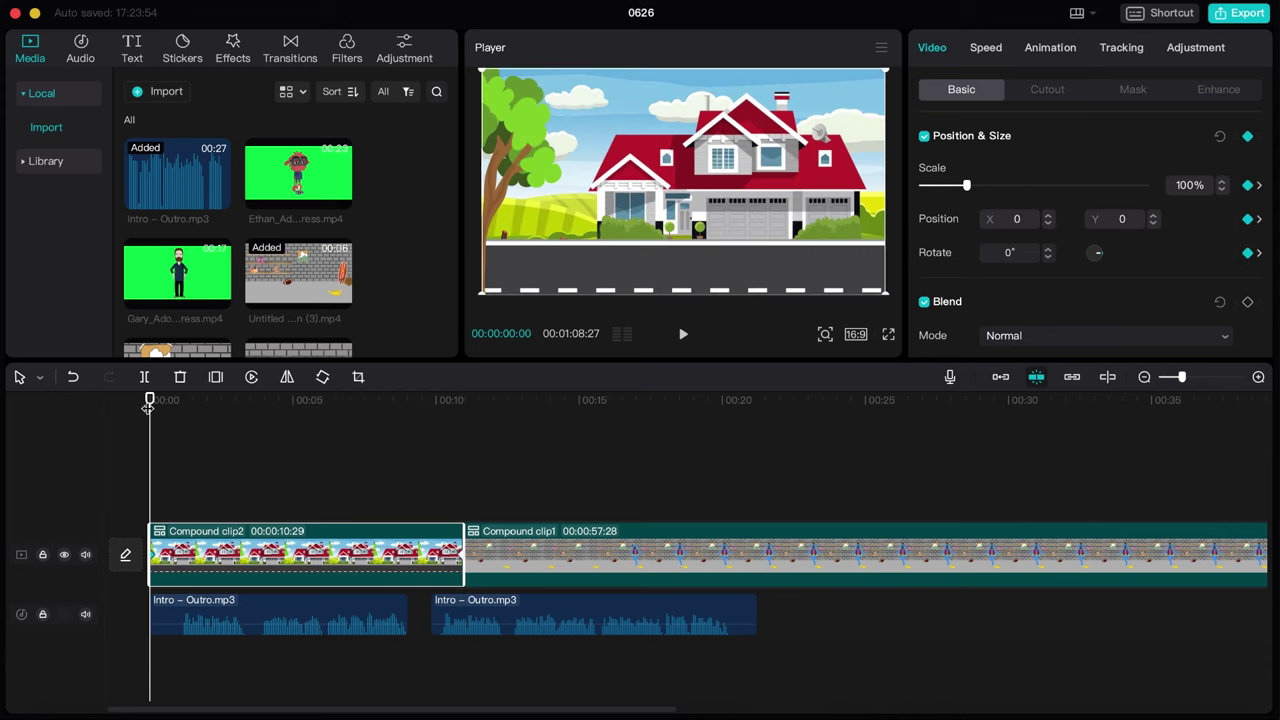
{"action": "left_click_drag", "start_coordinate": [148, 406], "coordinate": [414, 422]}
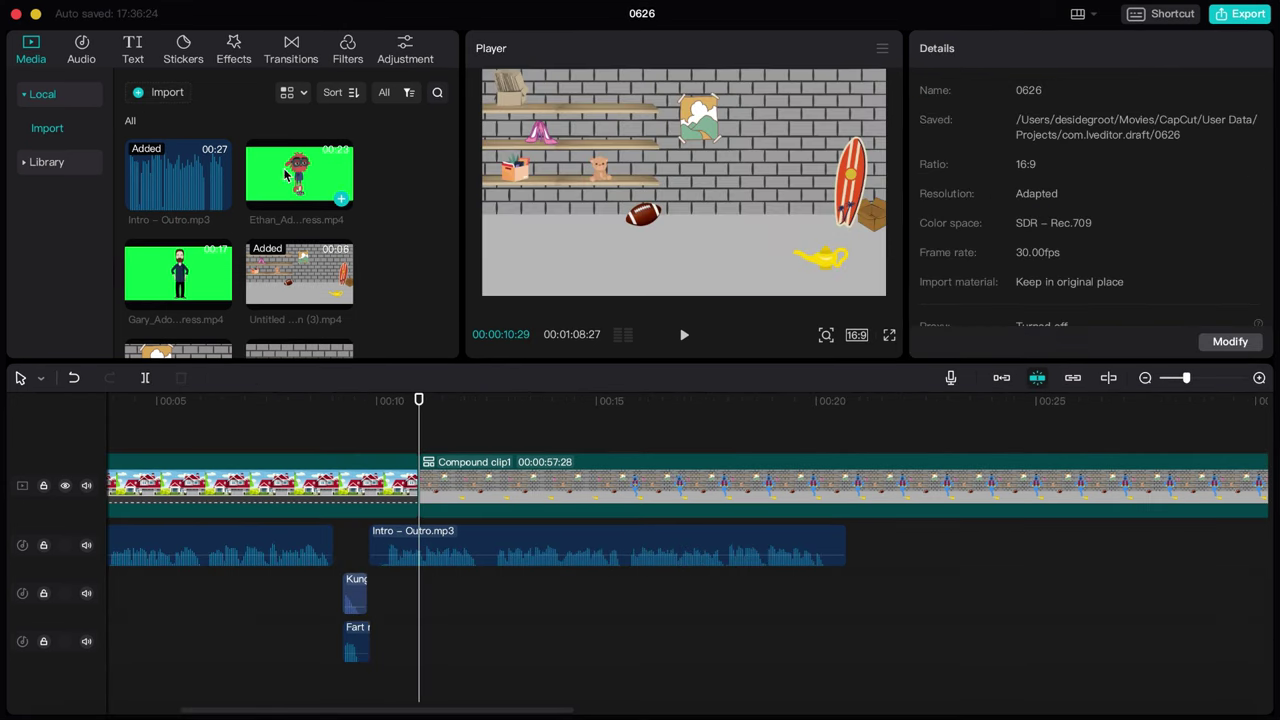
Add Ethan_AdobeExpress.mp4 above the room clip at 00:00:10:29 and remove its green background with chroma key strength 50.
{"action": "left_click_drag", "start_coordinate": [285, 175], "coordinate": [432, 440]}
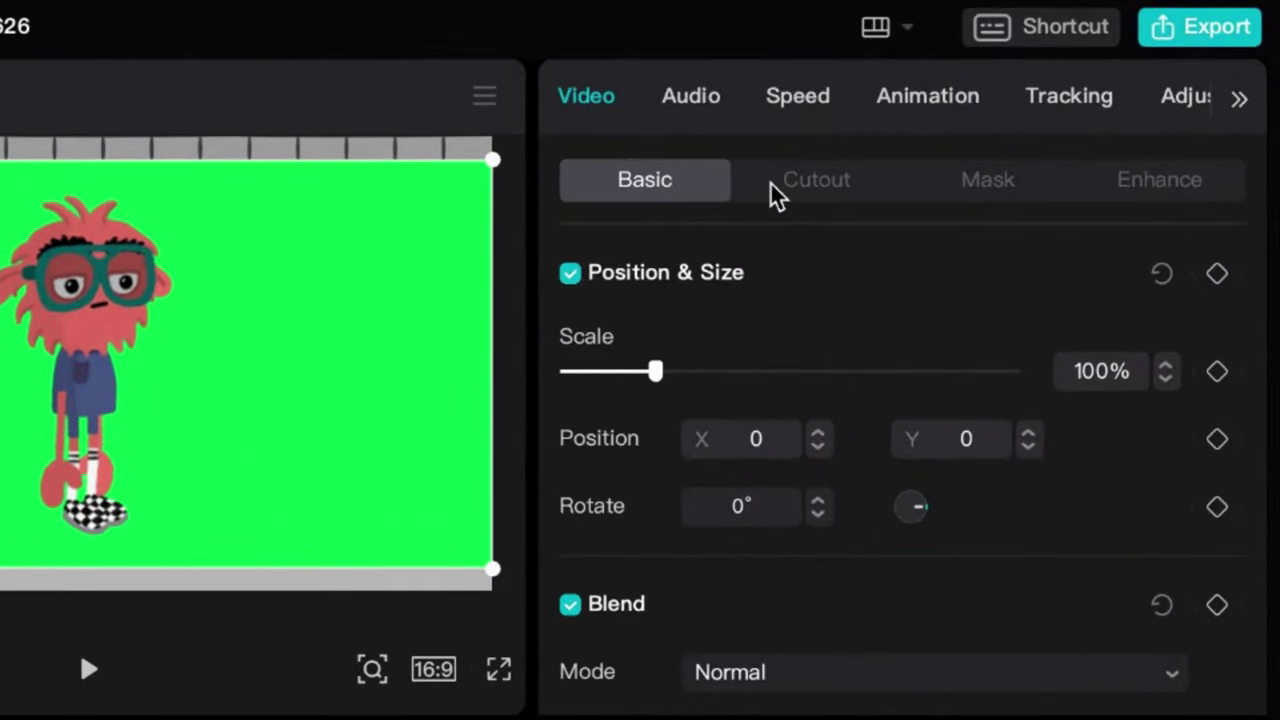
{"action": "left_click", "coordinate": [805, 195]}
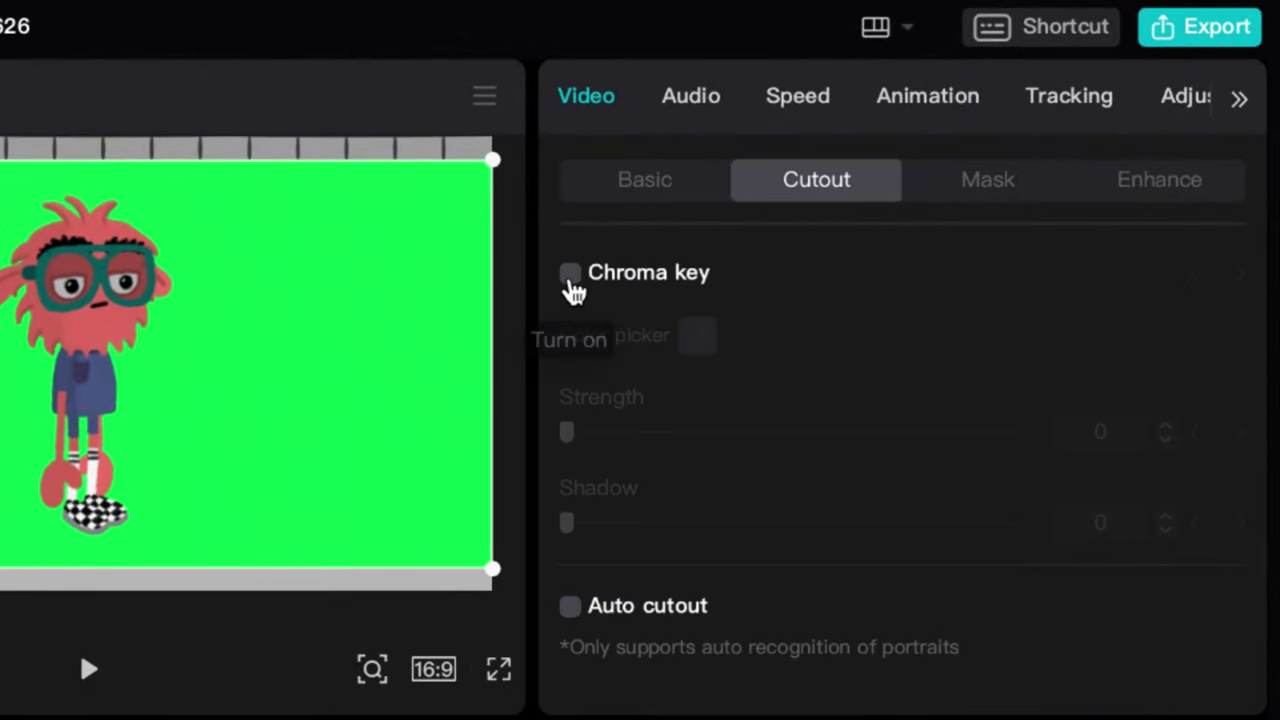
{"action": "left_click", "coordinate": [571, 283]}
{"action": "left_click", "coordinate": [698, 338]}
{"action": "left_click", "coordinate": [386, 357]}
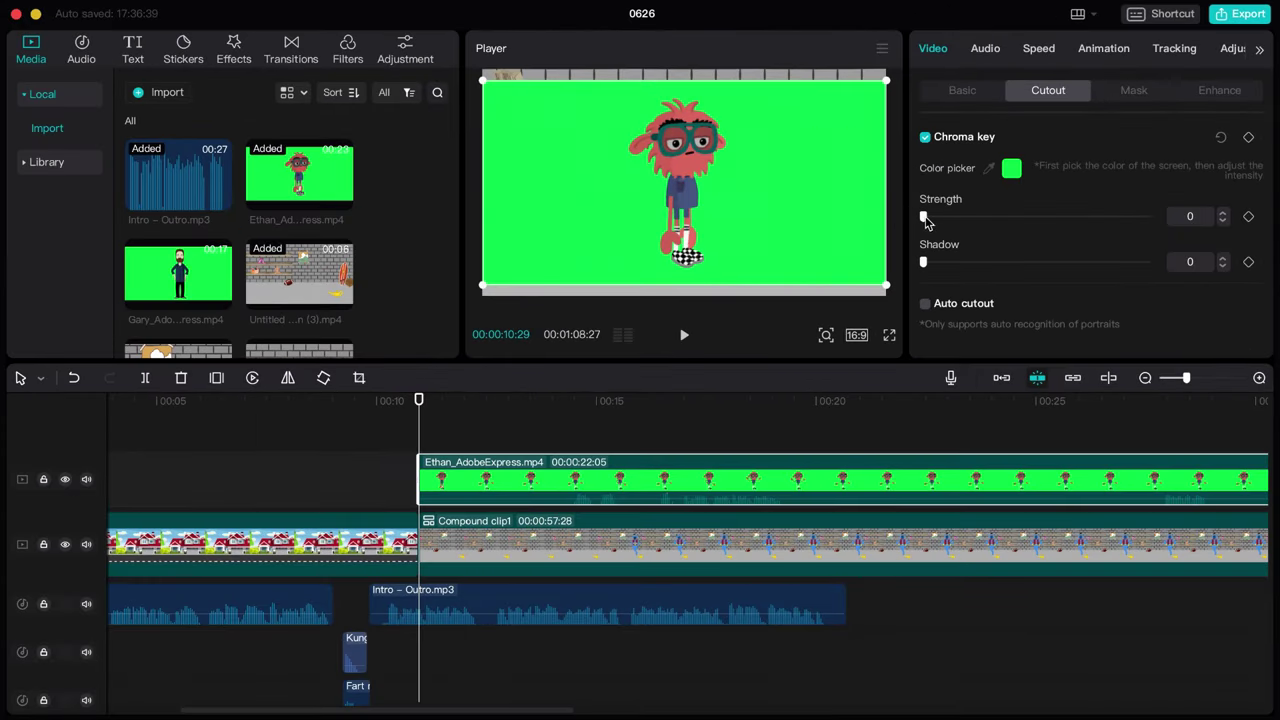
{"action": "left_click_drag", "start_coordinate": [924, 218], "coordinate": [967, 218]}
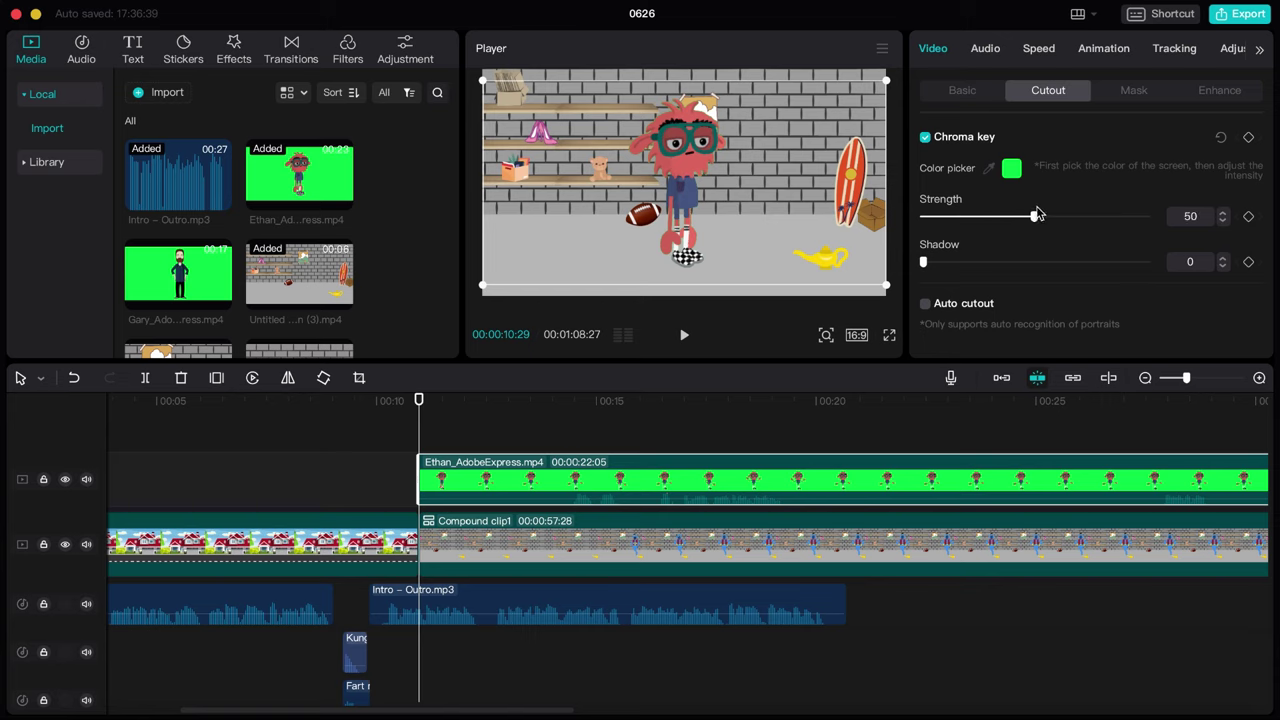
Scale down the red monster so it stands on the floor beside the genie, checking the placement along the timeline.
{"action": "left_click_drag", "start_coordinate": [886, 80], "coordinate": [744, 176]}
{"action": "left_click_drag", "start_coordinate": [419, 399], "coordinate": [442, 399]}
{"action": "left_click", "coordinate": [826, 580]}
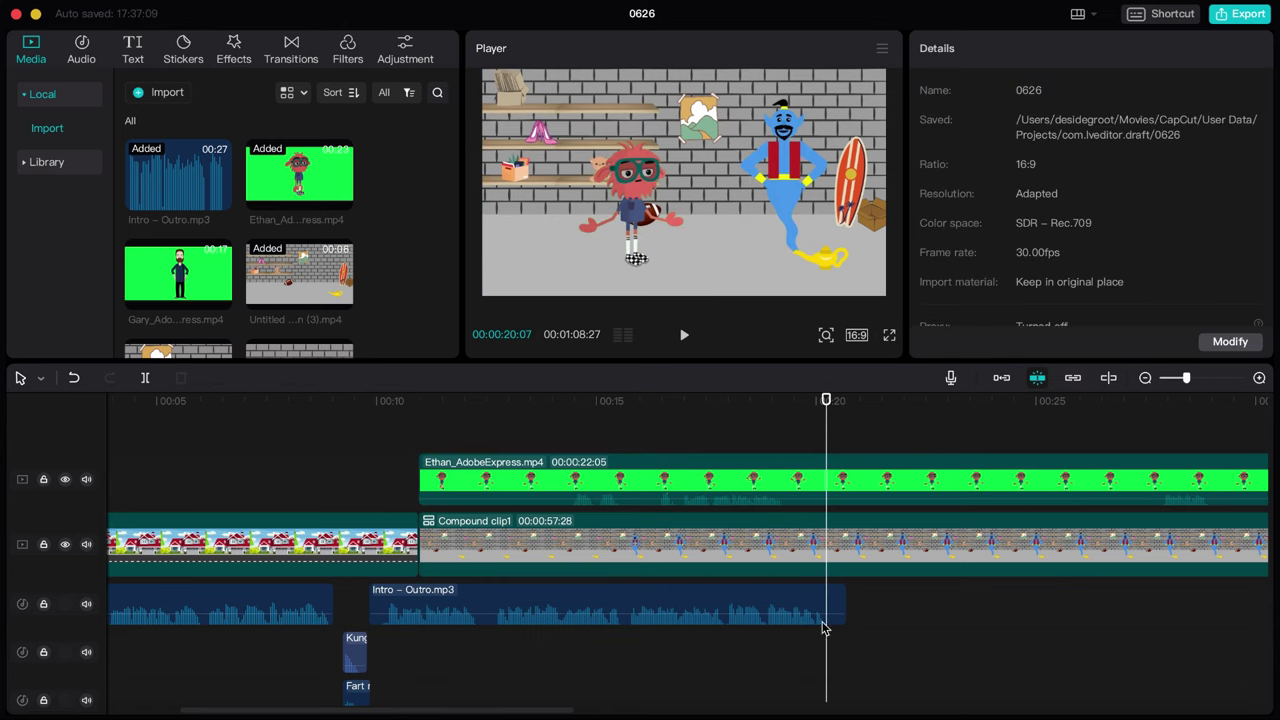
Split the Ethan clip at 00:00:14:08 and move its second part to start near the end of the intro audio, at about 00:00:20:07.
{"action": "left_click", "coordinate": [565, 405]}
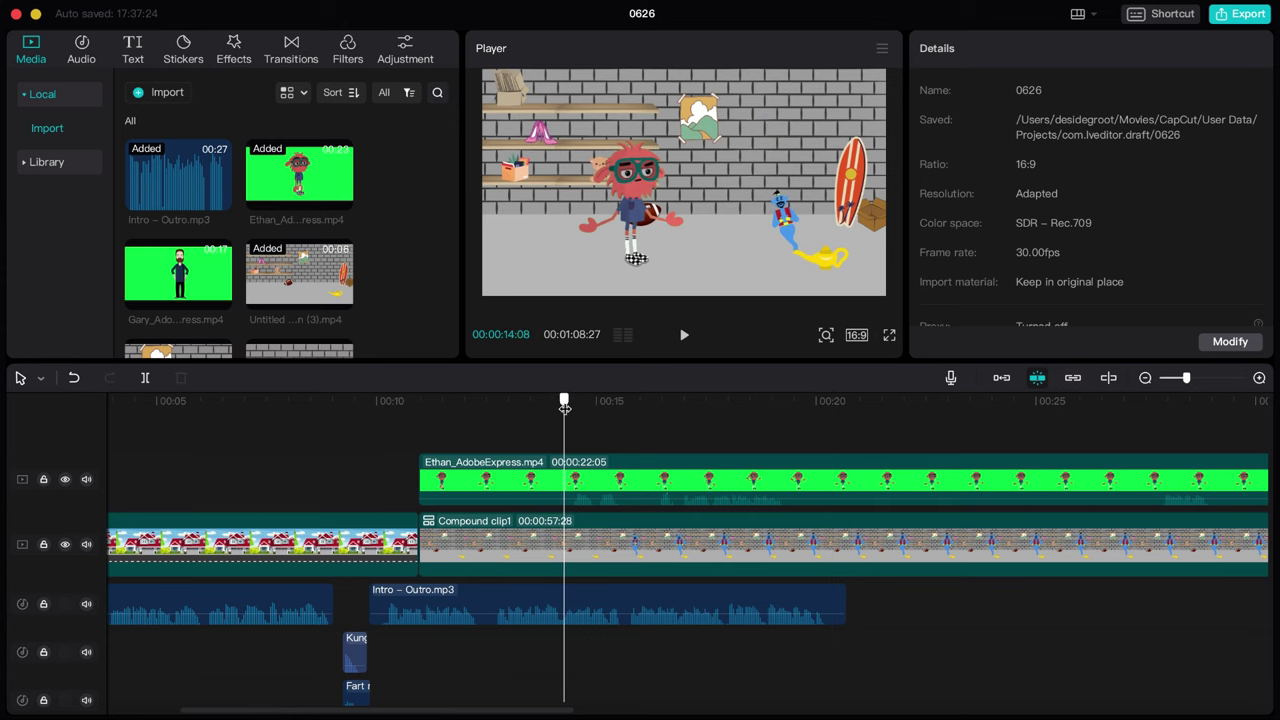
{"action": "left_click", "coordinate": [530, 484]}
{"action": "left_click", "coordinate": [145, 378]}
{"action": "left_click_drag", "start_coordinate": [576, 464], "coordinate": [843, 466]}
Split the first Ethan part at about 00:00:13:06 and paste a copy of the short idle piece at its end, checking playback.
{"action": "left_click_drag", "start_coordinate": [562, 426], "coordinate": [517, 426]}
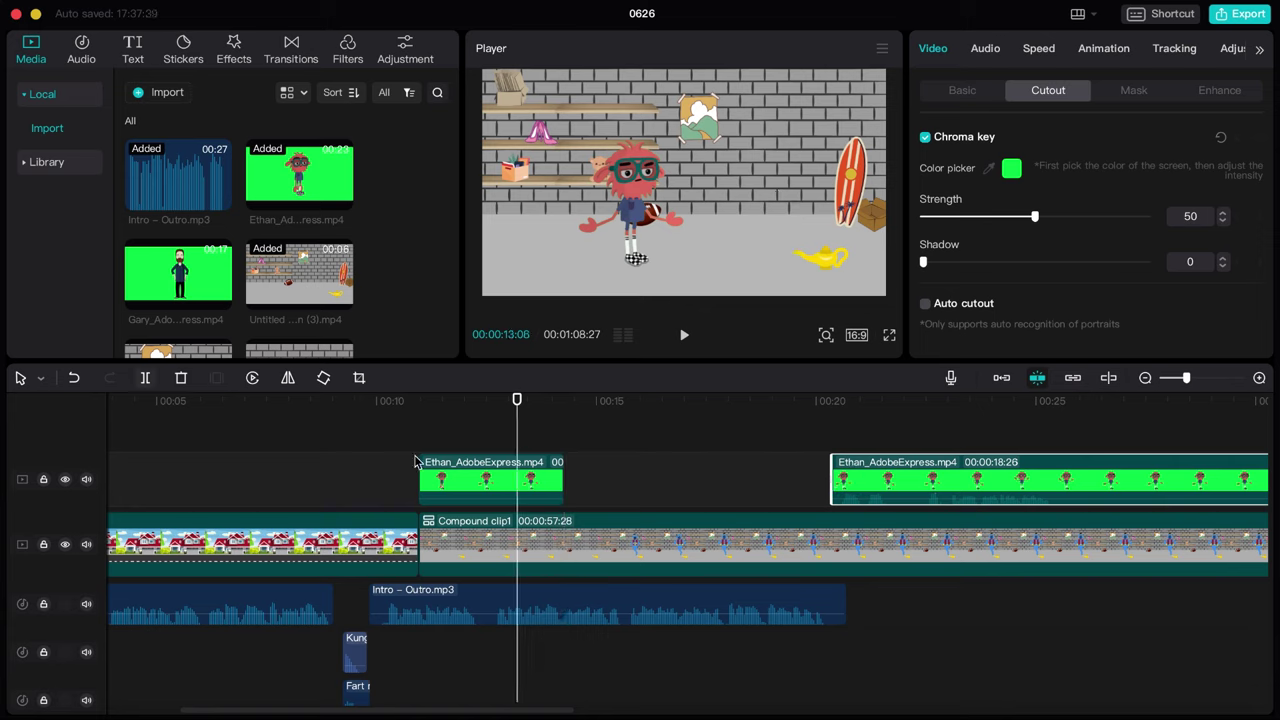
{"action": "left_click", "coordinate": [513, 481]}
{"action": "left_click", "coordinate": [567, 400]}
{"action": "key", "text": "super+v"}
{"action": "left_click", "coordinate": [503, 400]}
{"action": "key", "text": "space"}
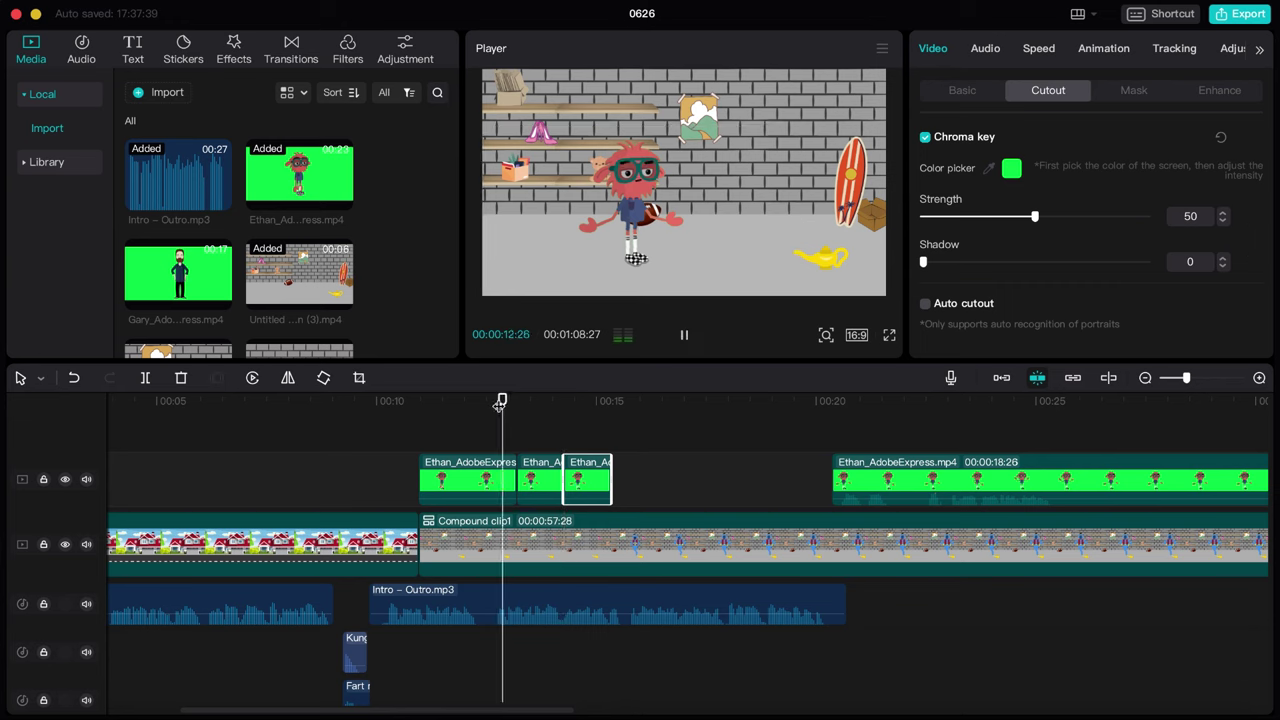
{"action": "key", "text": "space"}
Paste five more copies of the short idle Ethan piece end to end, fitting the last into the gap before the longer clip.
{"action": "left_click", "coordinate": [611, 408]}
{"action": "key", "text": "ctrl+v"}
{"action": "left_click", "coordinate": [657, 408]}
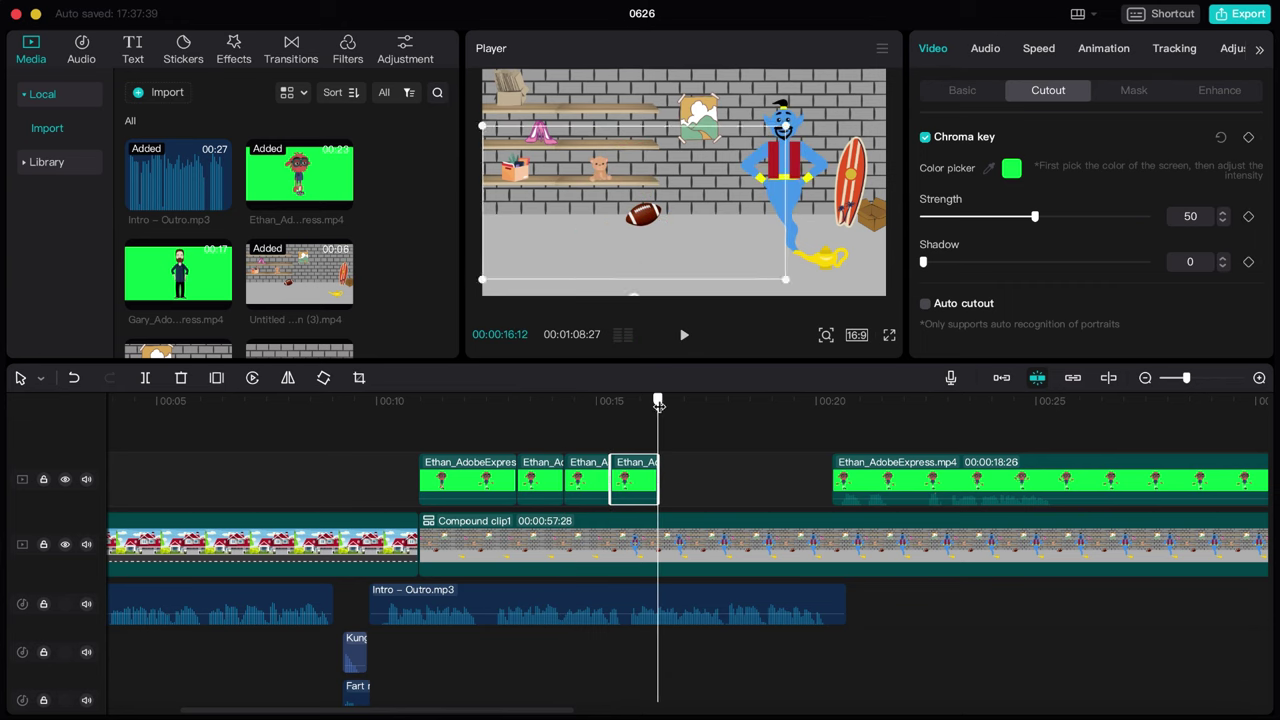
{"action": "key", "text": "ctrl+v"}
{"action": "left_click", "coordinate": [704, 405]}
{"action": "key", "text": "ctrl+v"}
{"action": "left_click", "coordinate": [751, 405]}
{"action": "key", "text": "ctrl+v"}
{"action": "left_click", "coordinate": [798, 405]}
{"action": "key", "text": "ctrl+v"}
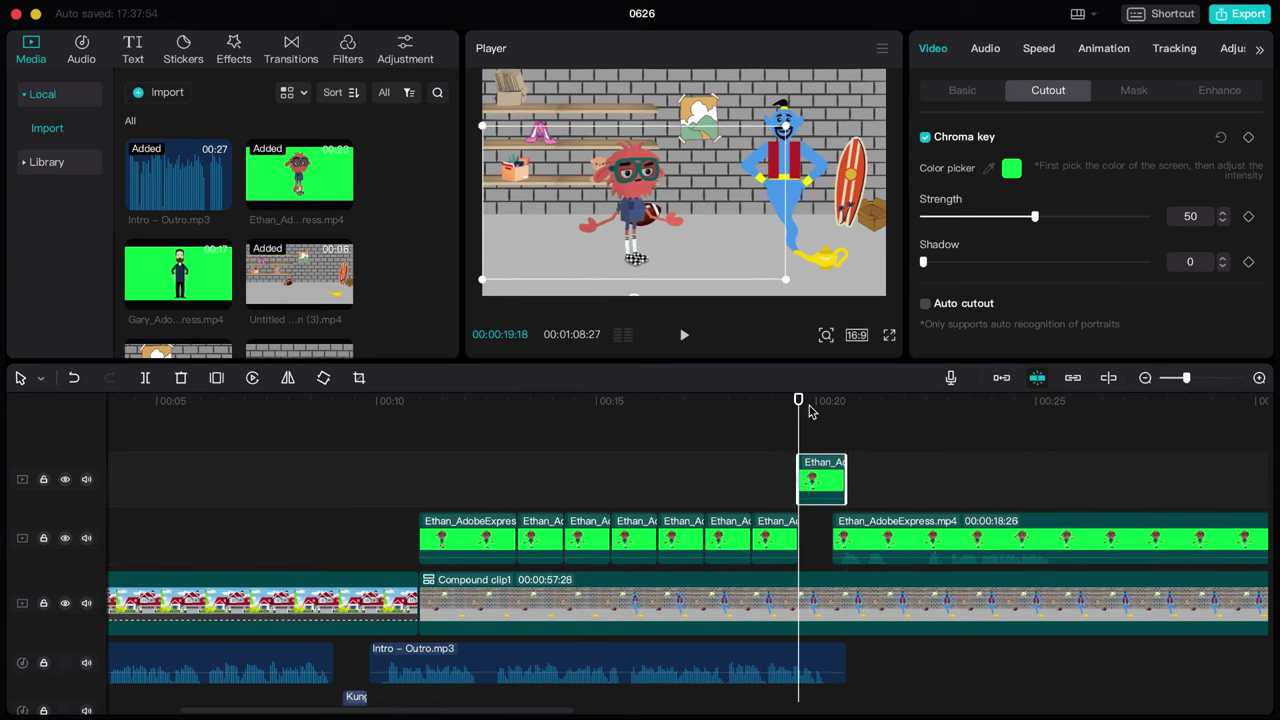
{"action": "left_click_drag", "start_coordinate": [826, 470], "coordinate": [816, 510]}
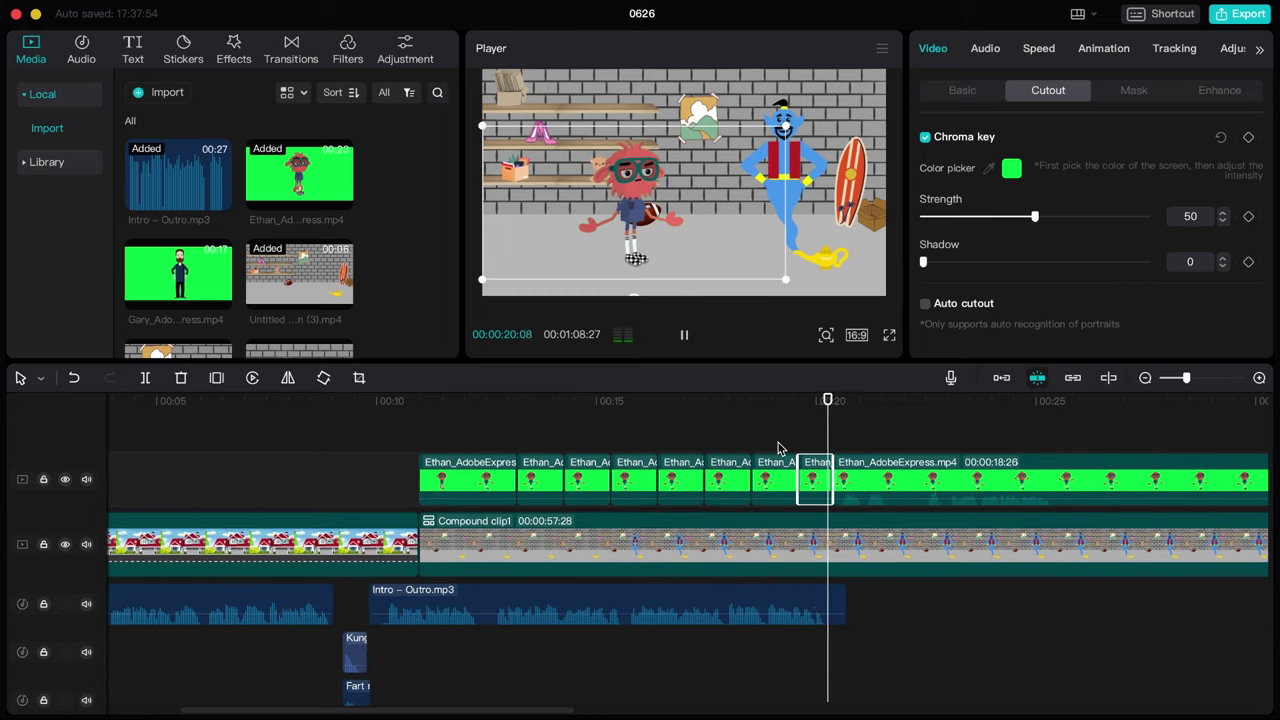
Add Gary_AdobeExpress.mp4 above the Ethan track at 00:00:10:29, key out its green at strength 50 and place the man beside the monster.
{"action": "left_click_drag", "start_coordinate": [779, 447], "coordinate": [419, 457]}
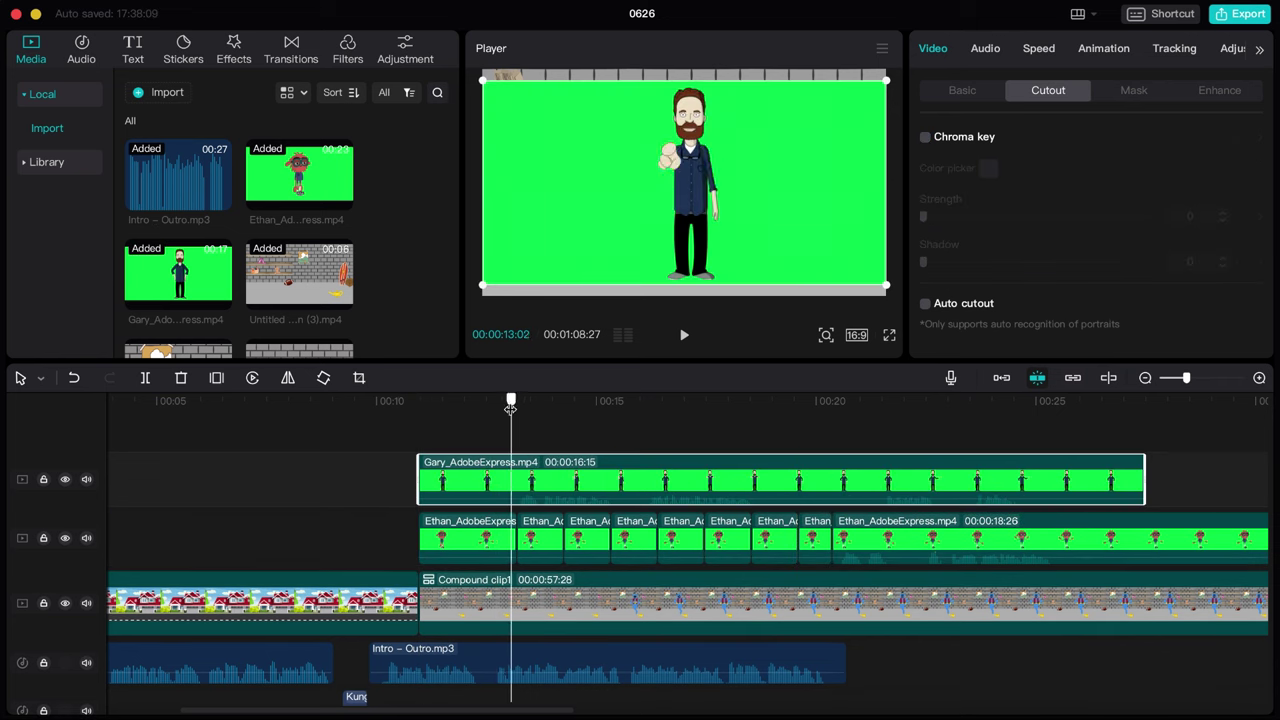
{"action": "left_click", "coordinate": [988, 168]}
{"action": "left_click", "coordinate": [843, 186]}
{"action": "left_click", "coordinate": [1035, 218]}
{"action": "left_click_drag", "start_coordinate": [716, 223], "coordinate": [600, 215]}
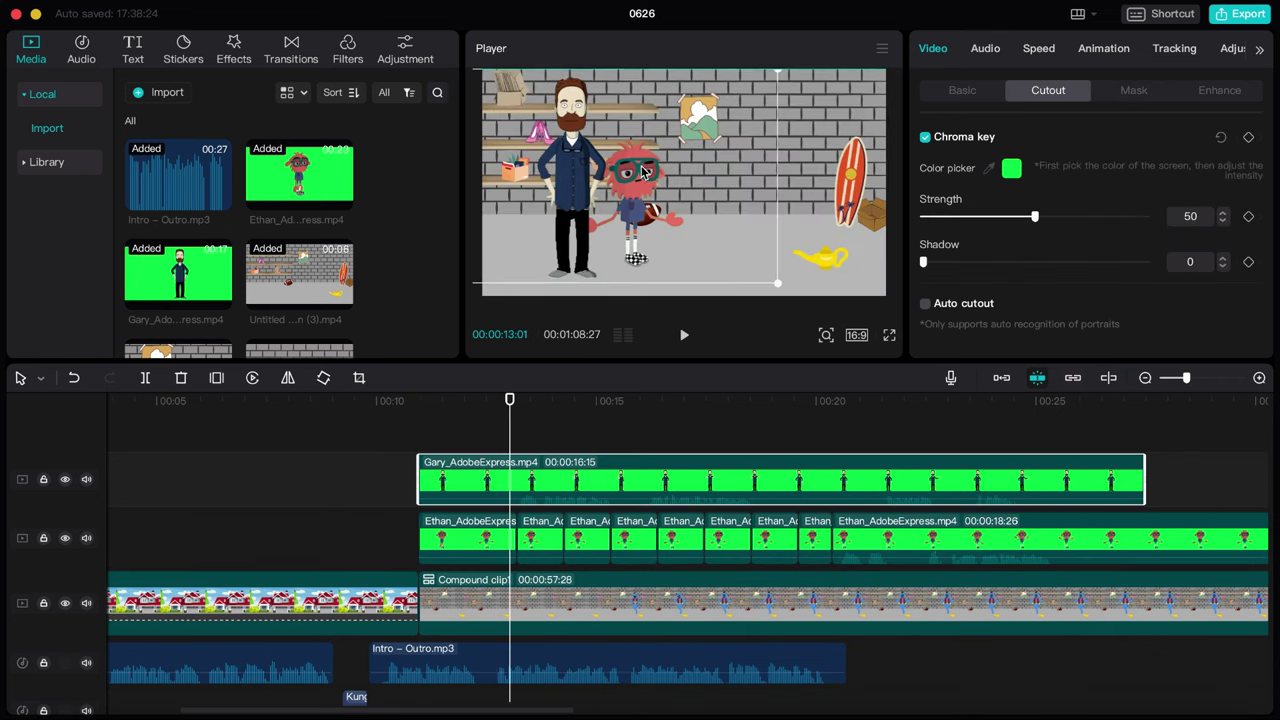
{"action": "left_click_drag", "start_coordinate": [665, 241], "coordinate": [655, 238]}
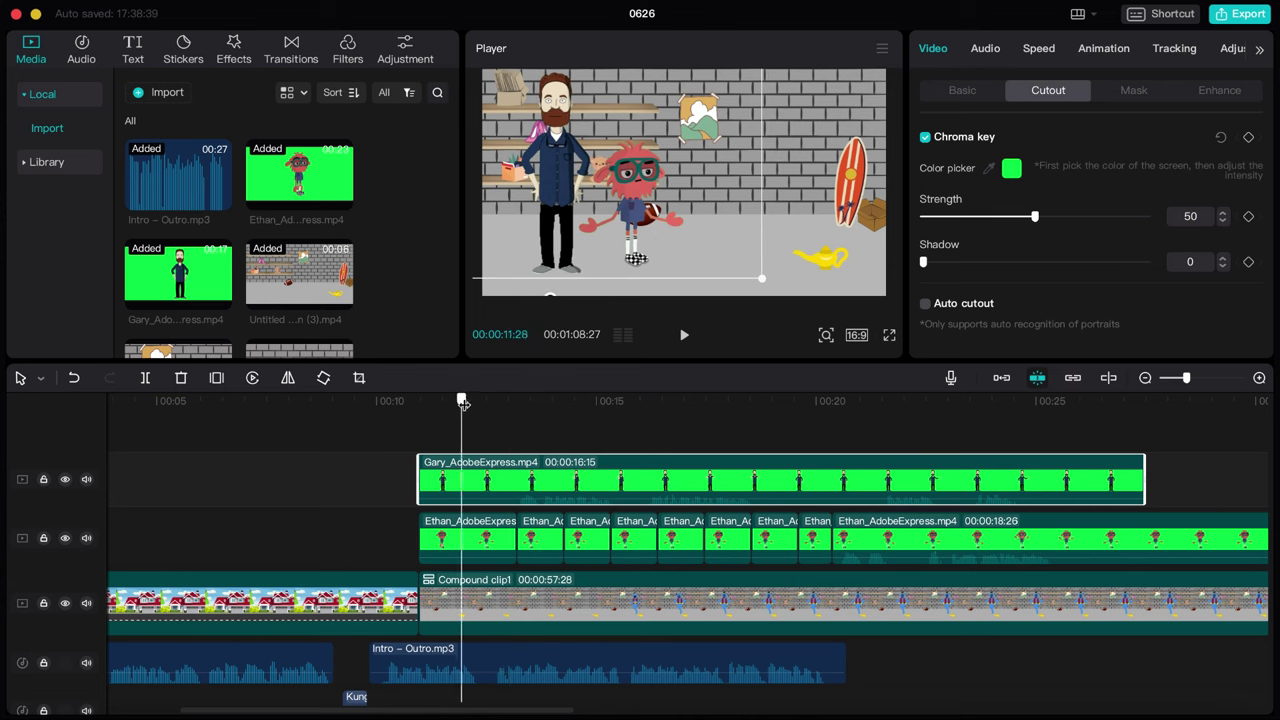
Split the Gary clip at about 00:00:12:28 and move its second part further along the timeline.
{"action": "left_click_drag", "start_coordinate": [481, 403], "coordinate": [505, 403]}
{"action": "key", "text": "super+b"}
{"action": "left_click", "coordinate": [1060, 403]}
{"action": "left_click_drag", "start_coordinate": [540, 483], "coordinate": [1038, 532]}
Copy the short first Gary piece and paste it seven times end to end to fill the gap before his longer clip.
{"action": "left_click", "coordinate": [468, 476]}
{"action": "key", "text": "super+c"}
{"action": "left_click", "coordinate": [505, 403]}
{"action": "key", "text": "super+v"}
{"action": "key", "text": "super+v"}
{"action": "key", "text": "super+v"}
{"action": "key", "text": "super+v"}
{"action": "key", "text": "super+v"}
{"action": "key", "text": "super+v"}
{"action": "key", "text": "super+v"}
Split the longer Ethan clip and reposition the split-off part, checking the dialogue timing by playback.
{"action": "scroll", "coordinate": [794, 467], "scroll_direction": "right", "scroll_amount": 5}
{"action": "left_click", "coordinate": [763, 400]}
{"action": "left_click", "coordinate": [841, 520]}
{"action": "left_click", "coordinate": [145, 378]}
{"action": "left_click_drag", "start_coordinate": [755, 535], "coordinate": [888, 537]}
{"action": "left_click_drag", "start_coordinate": [910, 541], "coordinate": [794, 538]}
{"action": "key", "text": "space"}
{"action": "left_click", "coordinate": [676, 430]}
{"action": "key", "text": "space"}
{"action": "left_click_drag", "start_coordinate": [681, 538], "coordinate": [792, 538]}
{"action": "left_click", "coordinate": [703, 431]}
{"action": "key", "text": "space"}
{"action": "key", "text": "space"}
Split a short idle piece out of the Ethan footage after his line and move the remainder further along the track.
{"action": "left_click_drag", "start_coordinate": [852, 422], "coordinate": [817, 421]}
{"action": "left_click", "coordinate": [830, 536]}
{"action": "key", "text": "super+b"}
{"action": "left_click_drag", "start_coordinate": [923, 421], "coordinate": [894, 421]}
{"action": "key", "text": "super+b"}
{"action": "left_click", "coordinate": [875, 541]}
{"action": "left_click_drag", "start_coordinate": [920, 541], "coordinate": [1167, 541]}
Paste copies of the short idle Ethan piece after his 00:00:10:05 clip and delete the leftover Ethan footage in their way.
{"action": "key", "text": "super+v"}
{"action": "key", "text": "super+v"}
{"action": "key", "text": "super+v"}
{"action": "left_click", "coordinate": [1163, 540]}
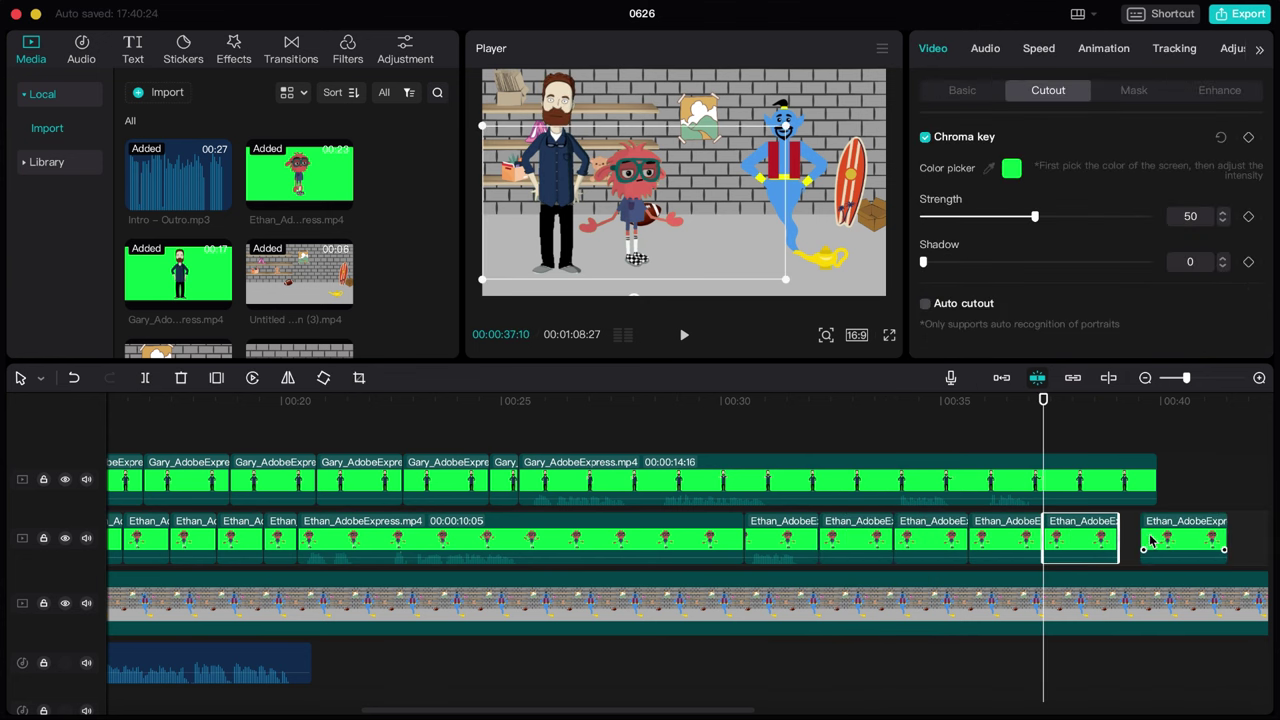
{"action": "key", "text": "BackSpace"}
{"action": "key", "text": "super+v"}
Play Gary's dialogue and split his longer clip after 00:00:13:04 of its length, separating the short end piece.
{"action": "left_click", "coordinate": [718, 417]}
{"action": "key", "text": "space"}
{"action": "key", "text": "space"}
{"action": "left_click", "coordinate": [1037, 480]}
{"action": "scroll", "coordinate": [1063, 480], "scroll_direction": "left", "scroll_amount": 4}
{"action": "scroll", "coordinate": [1063, 480], "scroll_direction": "right", "scroll_amount": 5}
{"action": "left_click", "coordinate": [829, 423]}
{"action": "key", "text": "space"}
{"action": "key", "text": "space"}
{"action": "left_click", "coordinate": [145, 378]}
Paste four copies of Gary's short end piece one after another at the end of his track.
{"action": "left_click", "coordinate": [943, 406]}
{"action": "key", "text": "super+v"}
{"action": "key", "text": "super+v"}
{"action": "key", "text": "super+v"}
{"action": "key", "text": "super+v"}
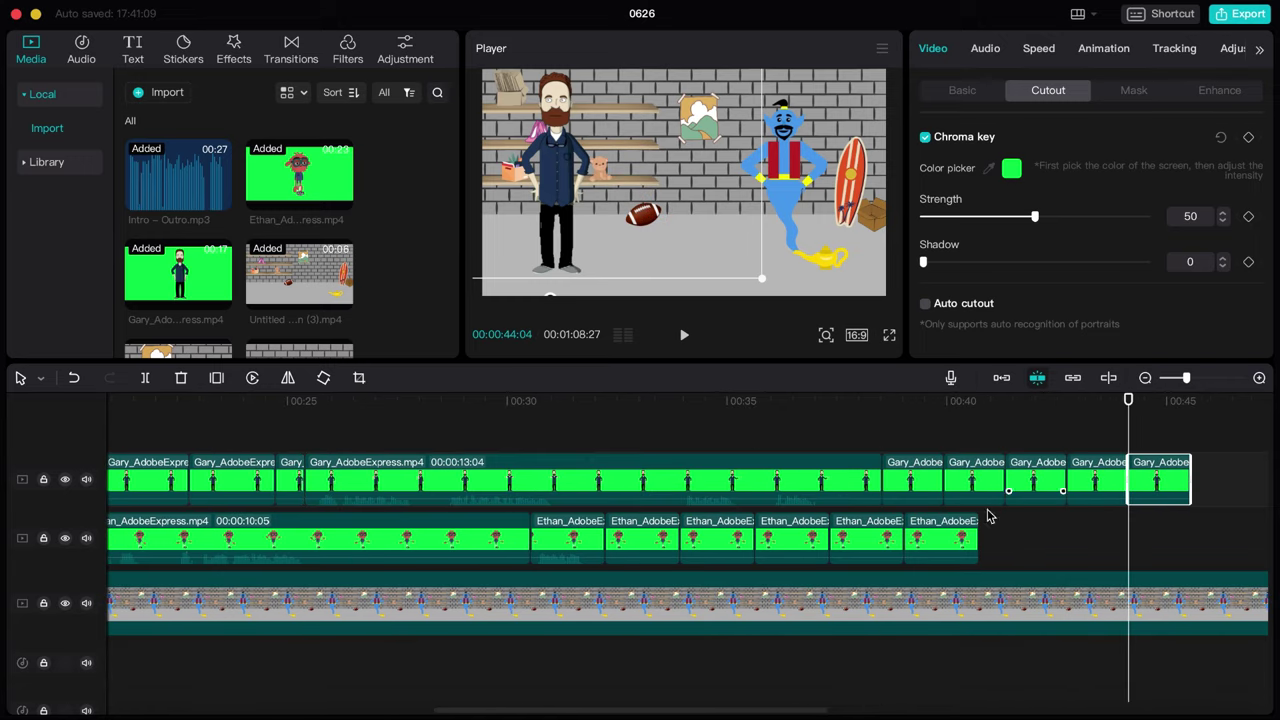
Paste three more copies of the short idle Ethan piece so his track reaches slightly past the end of Gary's.
{"action": "left_click", "coordinate": [971, 537]}
{"action": "key", "text": "super+v"}
{"action": "key", "text": "super+v"}
{"action": "left_click_drag", "start_coordinate": [1075, 530], "coordinate": [1082, 590]}
{"action": "left_click", "coordinate": [1128, 406]}
{"action": "key", "text": "super+v"}
{"action": "key", "text": "super+minus"}
{"action": "left_click", "coordinate": [1176, 453]}
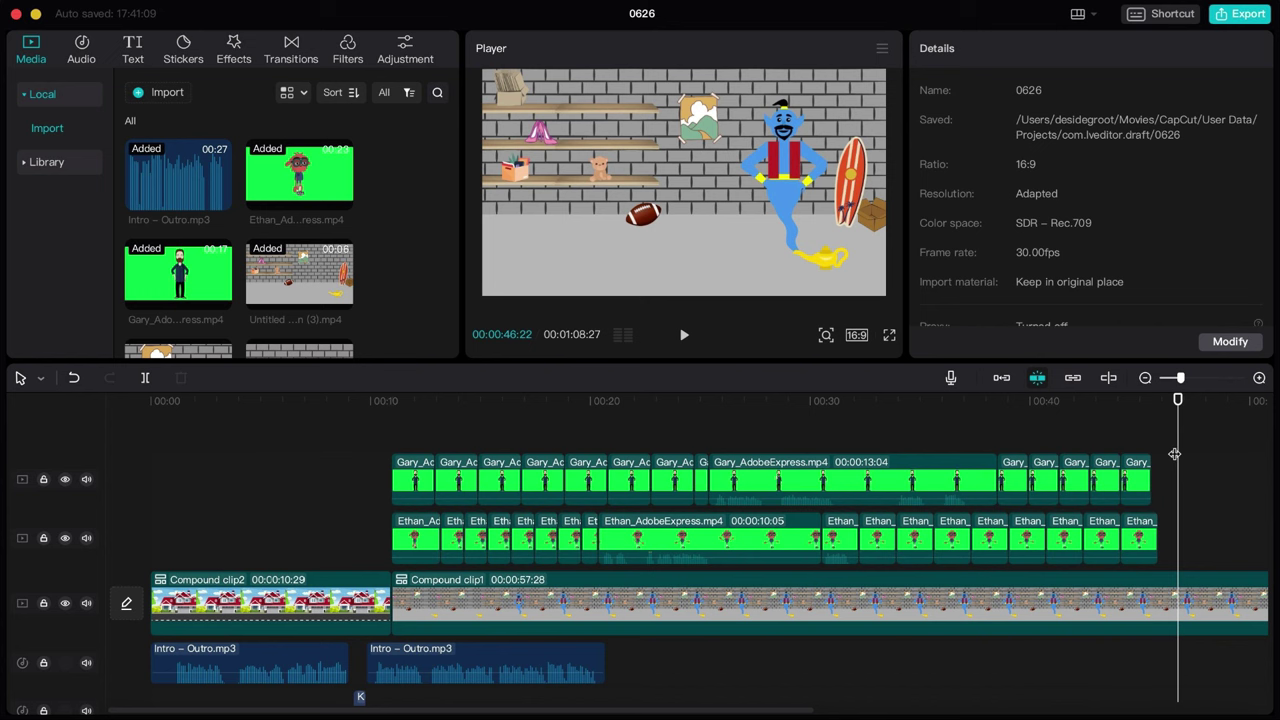
Combine all the Gary pieces into one compound clip and all the Ethan pieces into another.
{"action": "left_click_drag", "start_coordinate": [1166, 440], "coordinate": [414, 476]}
{"action": "right_click", "coordinate": [414, 478]}
{"action": "left_click", "coordinate": [480, 523]}
{"action": "left_click_drag", "start_coordinate": [349, 530], "coordinate": [1140, 540]}
{"action": "right_click", "coordinate": [1135, 538]}
{"action": "left_click", "coordinate": [1140, 523]}
{"action": "left_click", "coordinate": [389, 408]}
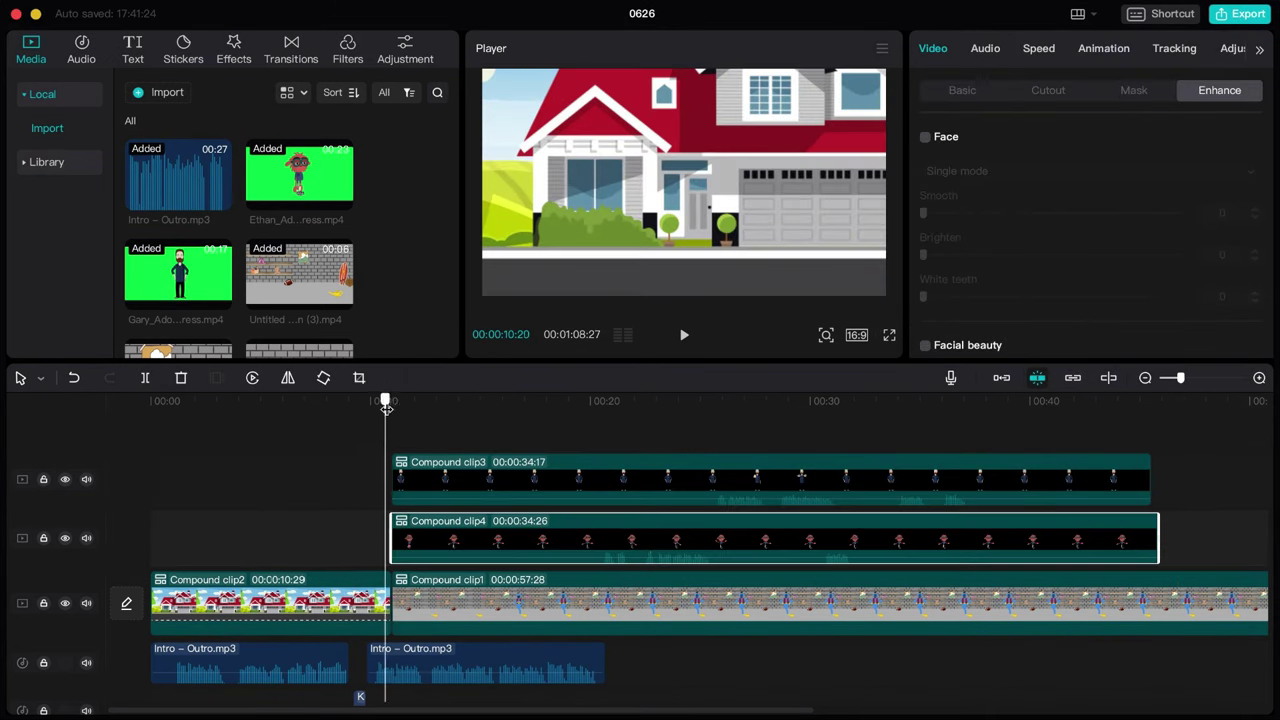
Play back the genie room scene with the combined Gary and Ethan clips.
{"action": "key", "text": "space"}
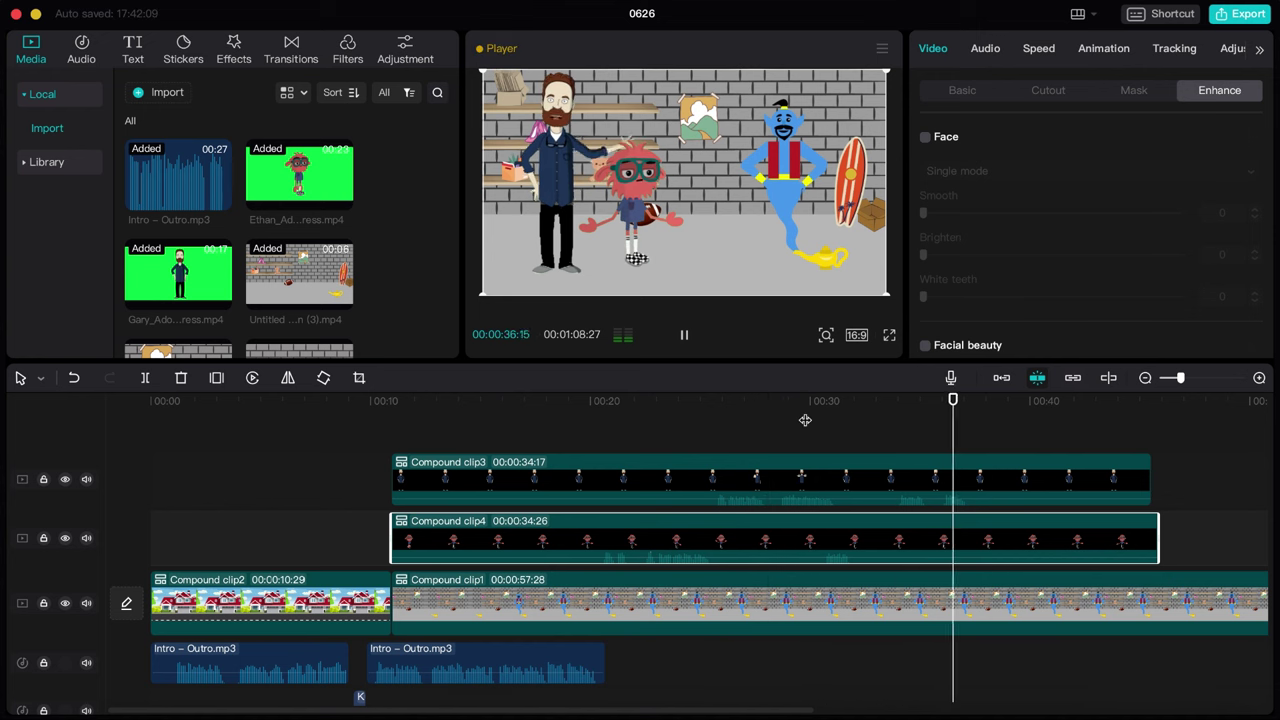
{"action": "key", "text": "space"}
{"action": "left_click", "coordinate": [502, 440]}
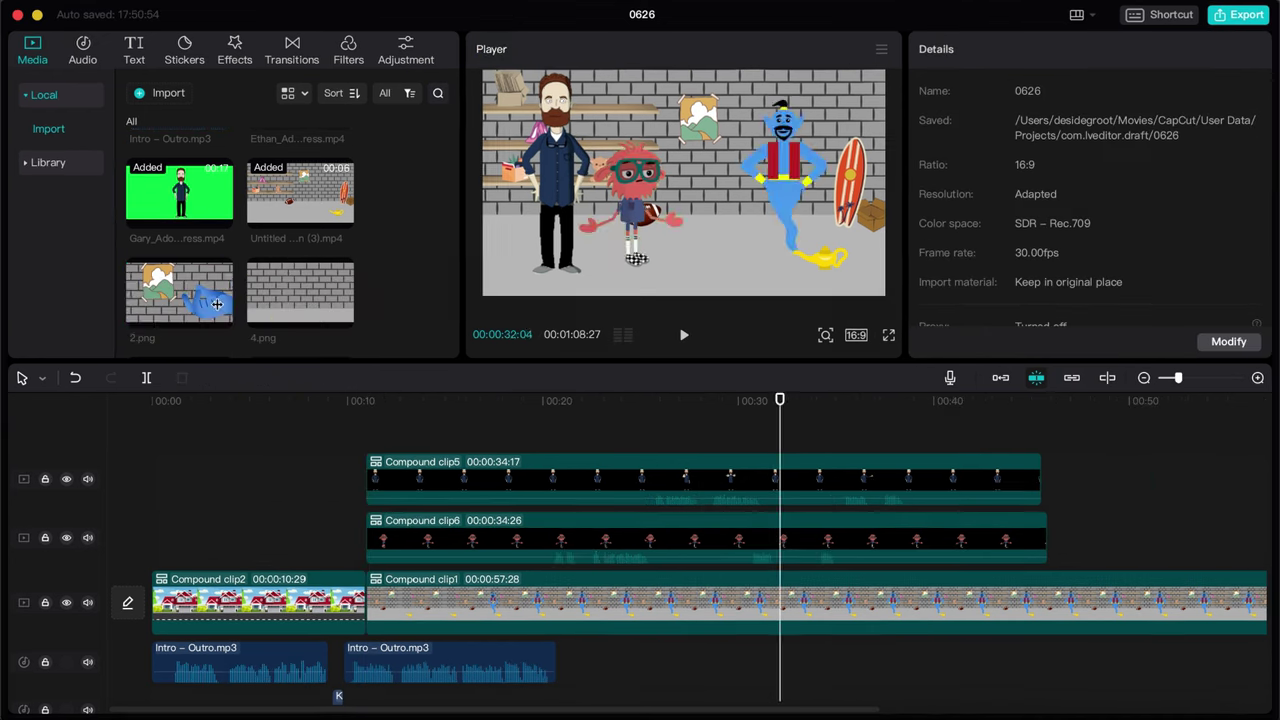
Add the 2.png snapping-hand image at 00:00:32:04 above the character tracks, with the Untitled design (2).png snap lines over it.
{"action": "left_click_drag", "start_coordinate": [190, 295], "coordinate": [797, 410]}
{"action": "left_click", "coordinate": [787, 536]}
{"action": "scroll", "coordinate": [240, 250], "scroll_direction": "down", "scroll_amount": 2}
{"action": "left_click_drag", "start_coordinate": [300, 298], "coordinate": [855, 432]}
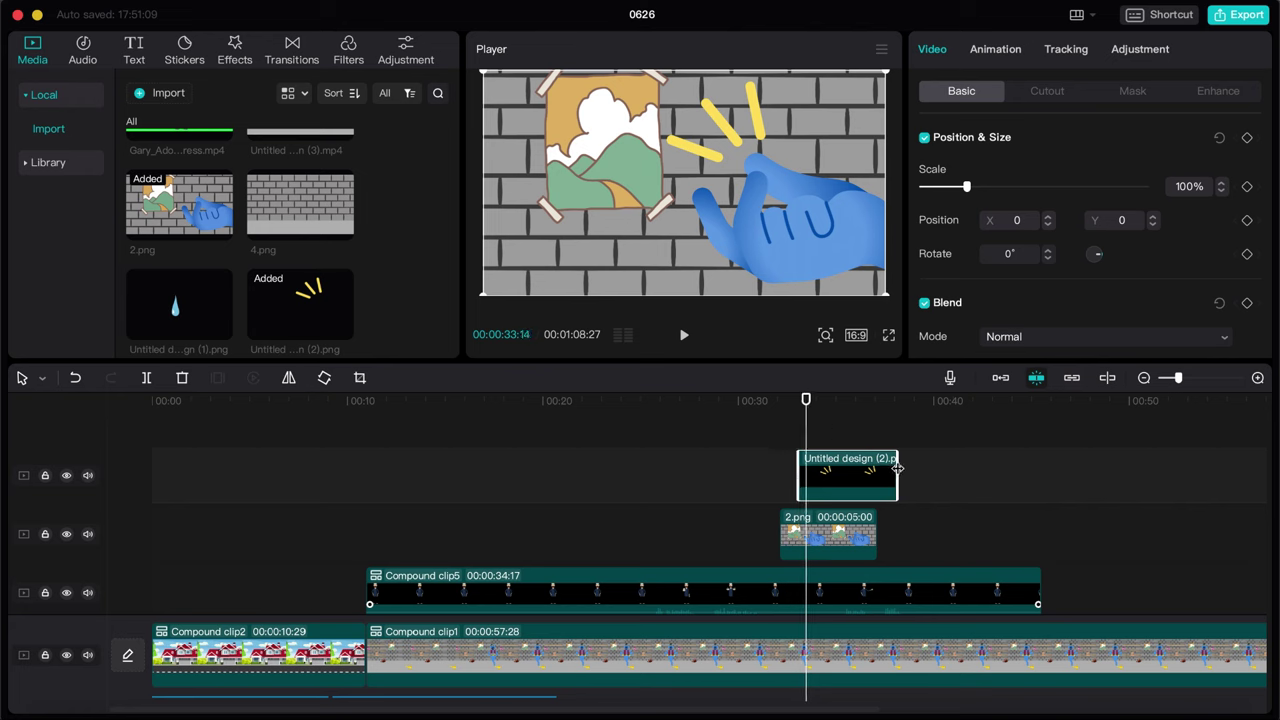
Trim the snap lines clip to a brief flash over the hand close-up and play that section.
{"action": "left_click_drag", "start_coordinate": [898, 469], "coordinate": [805, 469]}
{"action": "left_click", "coordinate": [770, 417]}
{"action": "key", "text": "space"}
{"action": "key", "text": "space"}
{"action": "key", "text": "space"}
{"action": "scroll", "coordinate": [835, 467], "scroll_direction": "down", "scroll_amount": 1}
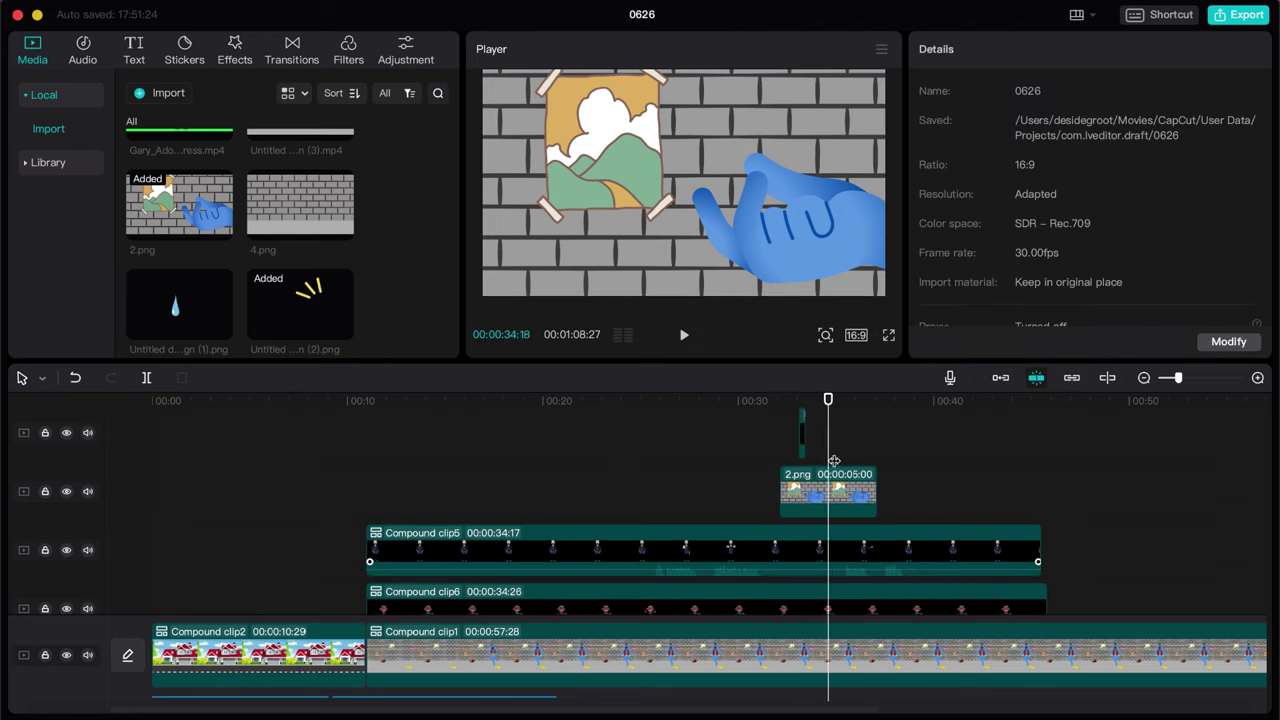
Trim the 2.png hand close-up to about 2 seconds.
{"action": "key", "text": "space"}
{"action": "left_click_drag", "start_coordinate": [876, 491], "coordinate": [824, 491]}
{"action": "scroll", "coordinate": [824, 480], "scroll_direction": "down", "scroll_amount": 2}
{"action": "scroll", "coordinate": [810, 460], "scroll_direction": "up", "scroll_amount": 1}
Split the Gary and Ethan compound clips at 00:00:32:04 and move their later pieces to the end of the 2.png close-up.
{"action": "left_click", "coordinate": [778, 419]}
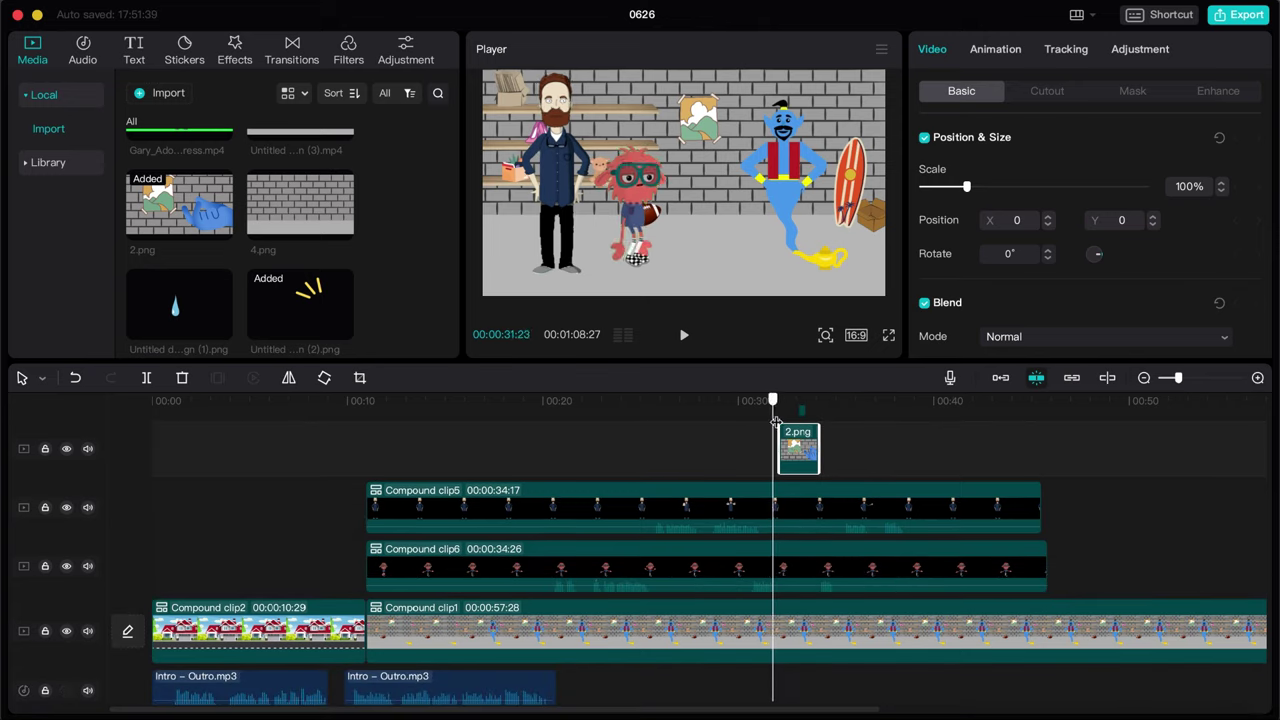
{"action": "left_click", "coordinate": [784, 508]}
{"action": "key", "text": "super+b"}
{"action": "left_click", "coordinate": [764, 566]}
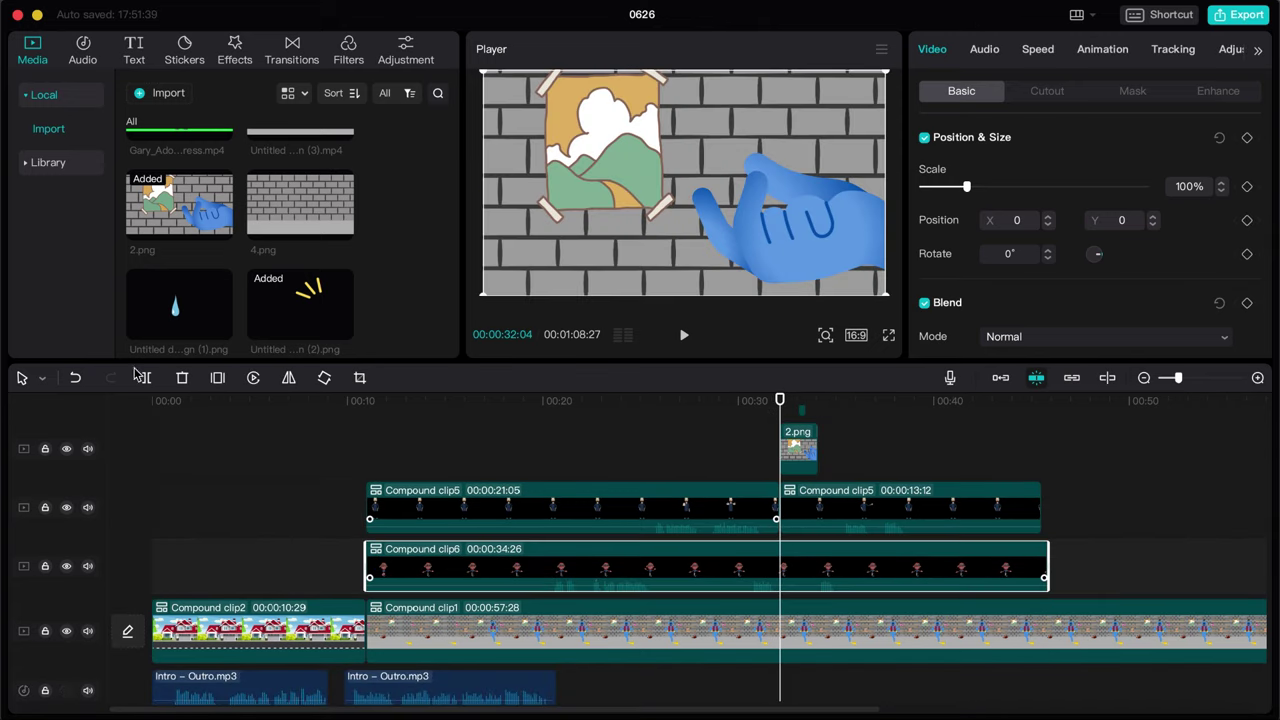
{"action": "key", "text": "super+b"}
{"action": "left_click_drag", "start_coordinate": [877, 475], "coordinate": [918, 578]}
Play the transition from the genie room through the hand close-up and back.
{"action": "left_click", "coordinate": [756, 418]}
{"action": "key", "text": "space"}
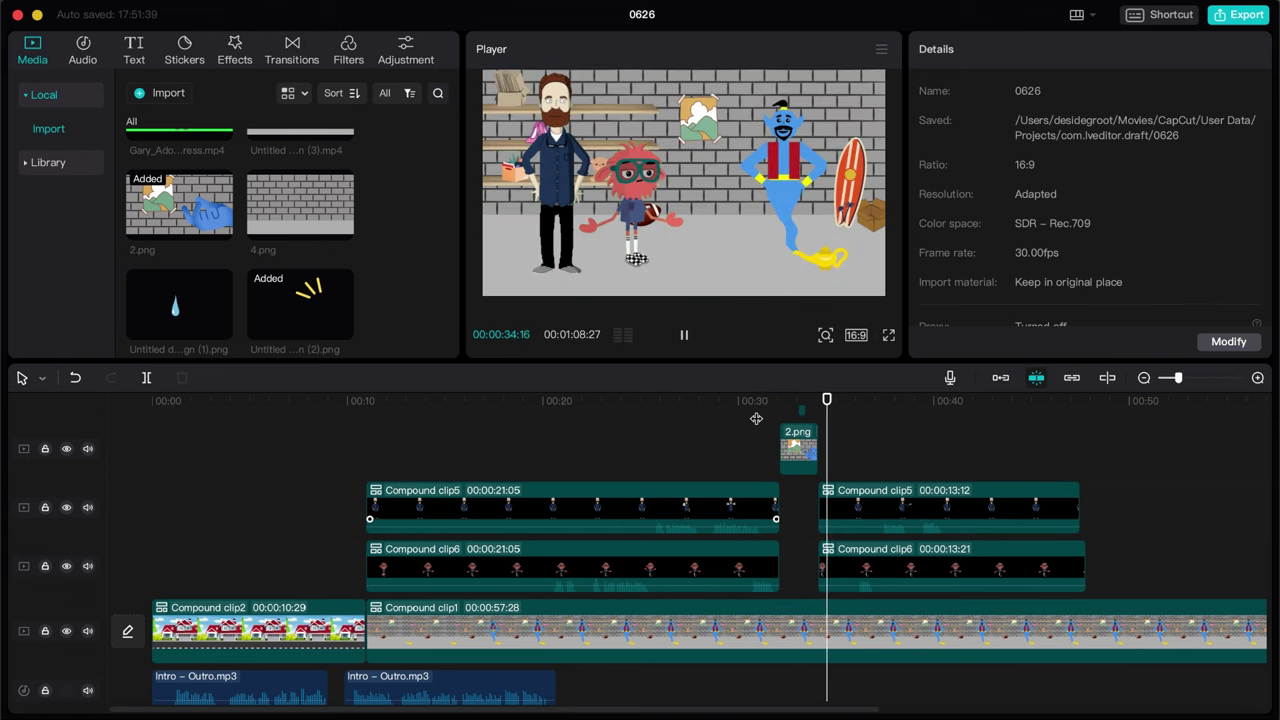
{"action": "key", "text": "space"}
{"action": "scroll", "coordinate": [859, 421], "scroll_direction": "up", "scroll_amount": 3}
{"action": "key", "text": "super+z"}
Add the craiyon hedgehog image after the hand close-up and crop the crayon watermark off its bottom edge.
{"action": "scroll", "coordinate": [860, 500], "scroll_direction": "down", "scroll_amount": 2}
{"action": "scroll", "coordinate": [300, 250], "scroll_direction": "down", "scroll_amount": 5}
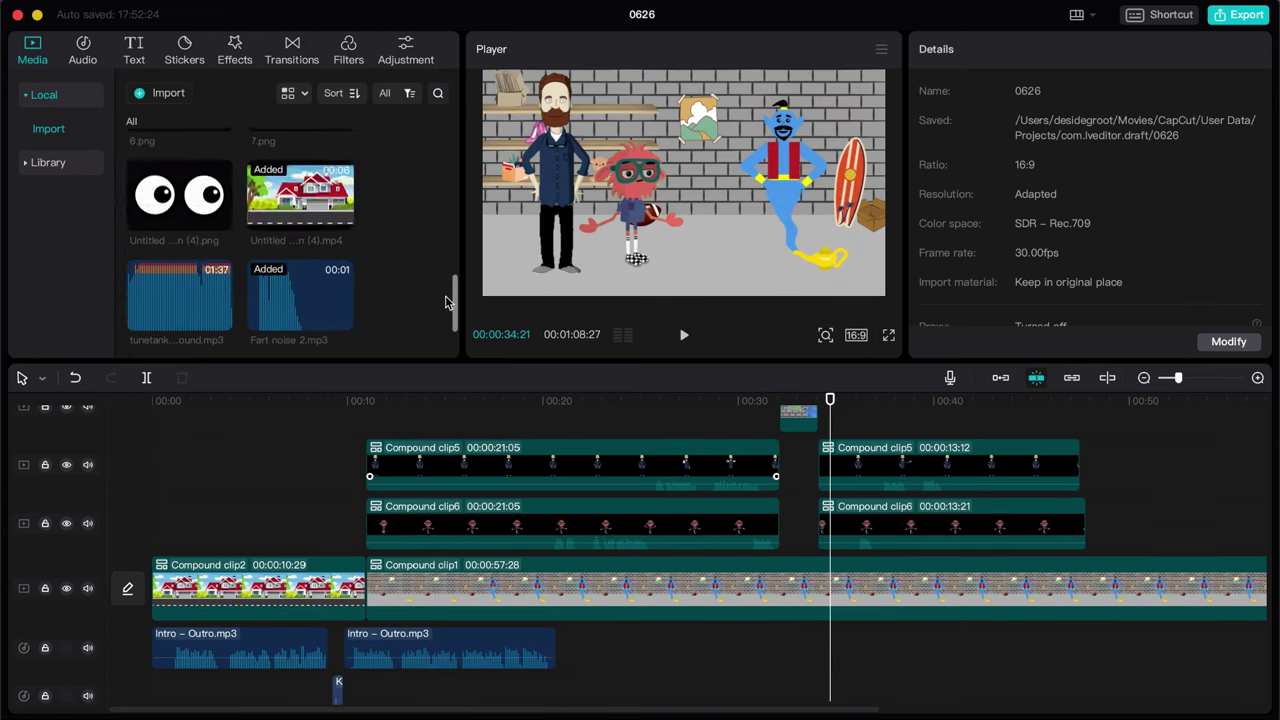
{"action": "left_click_drag", "start_coordinate": [310, 298], "coordinate": [845, 470]}
{"action": "left_click", "coordinate": [361, 378]}
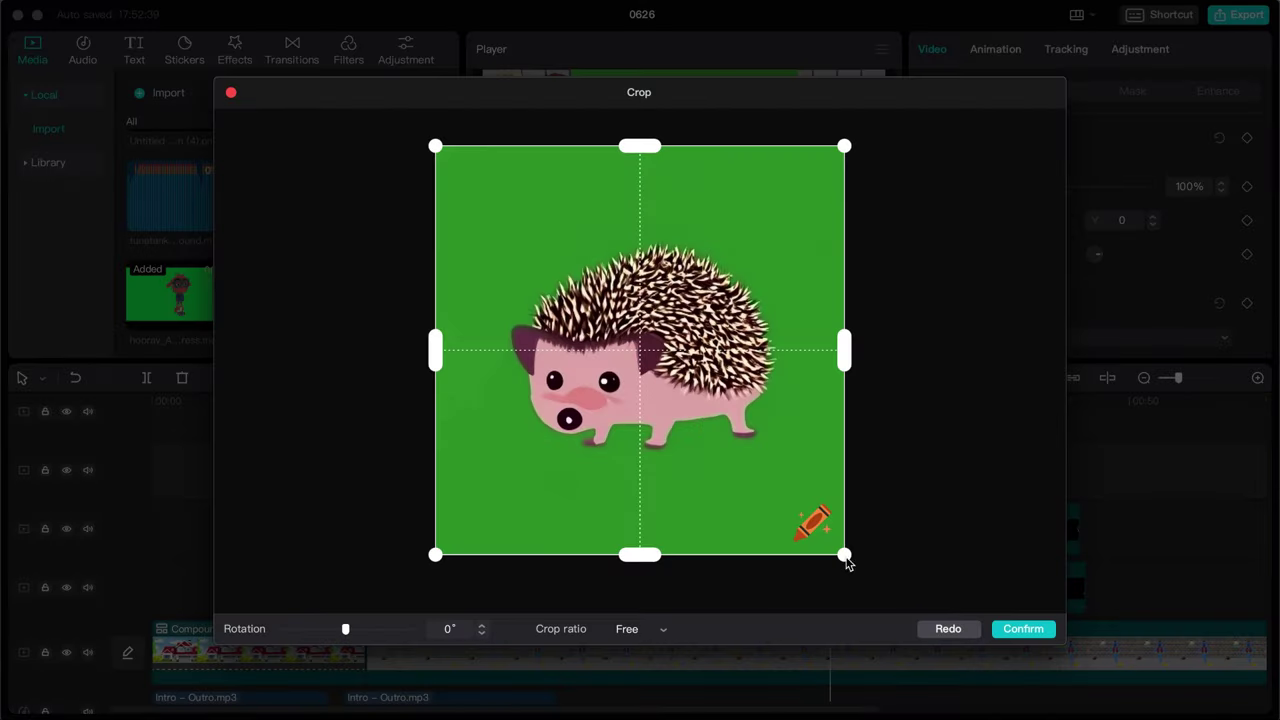
{"action": "left_click_drag", "start_coordinate": [645, 556], "coordinate": [649, 494]}
{"action": "left_click", "coordinate": [1044, 630]}
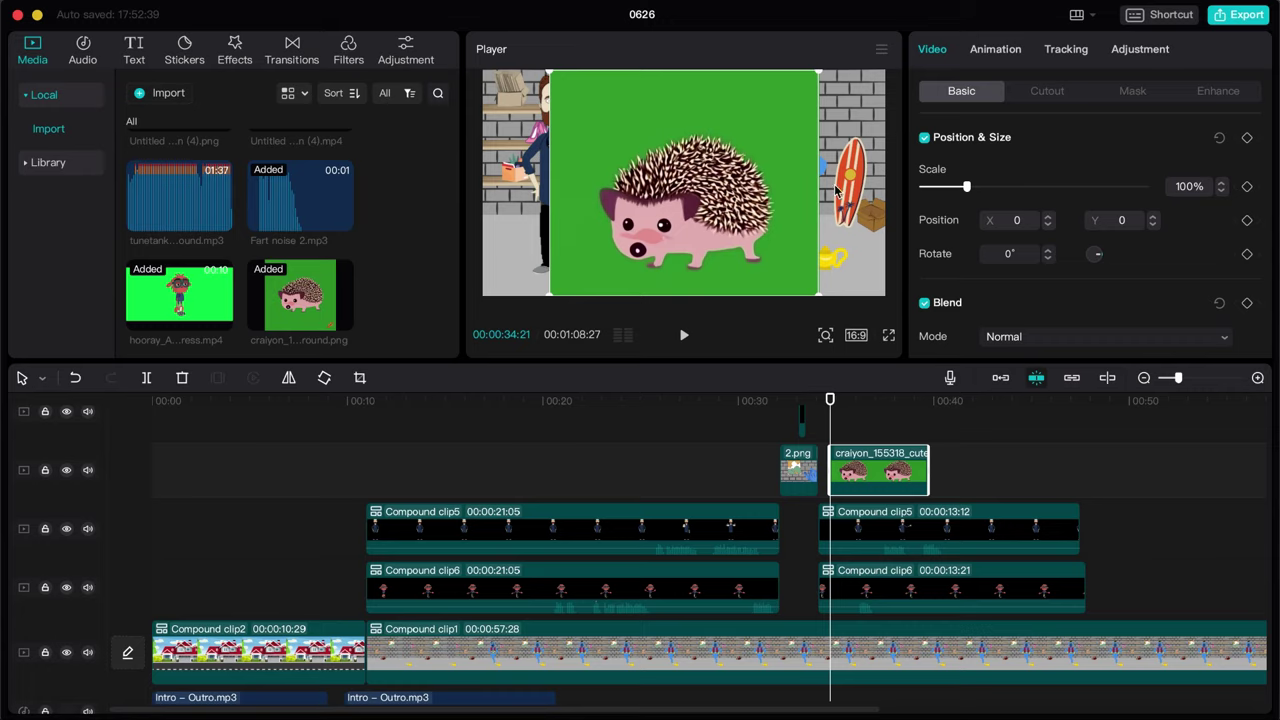
Remove the hedgehog's green background with a chroma key at strength 50.
{"action": "left_click", "coordinate": [1044, 91]}
{"action": "left_click", "coordinate": [987, 168]}
{"action": "left_click", "coordinate": [762, 156]}
{"action": "left_click_drag", "start_coordinate": [922, 217], "coordinate": [988, 218]}
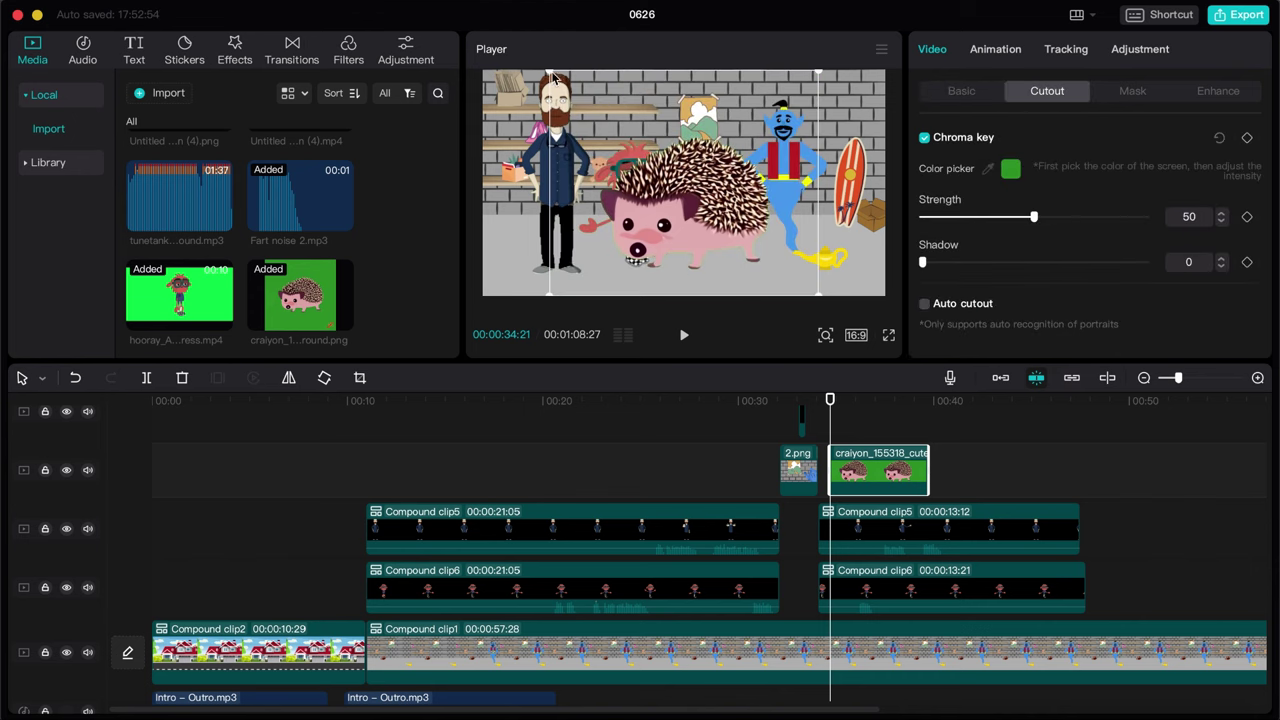
Shrink the hedgehog onto the floor between Ethan and the genie, and mirror it so it faces the genie.
{"action": "left_click_drag", "start_coordinate": [553, 76], "coordinate": [624, 133]}
{"action": "left_click_drag", "start_coordinate": [684, 188], "coordinate": [656, 198]}
{"action": "left_click_drag", "start_coordinate": [703, 243], "coordinate": [709, 243]}
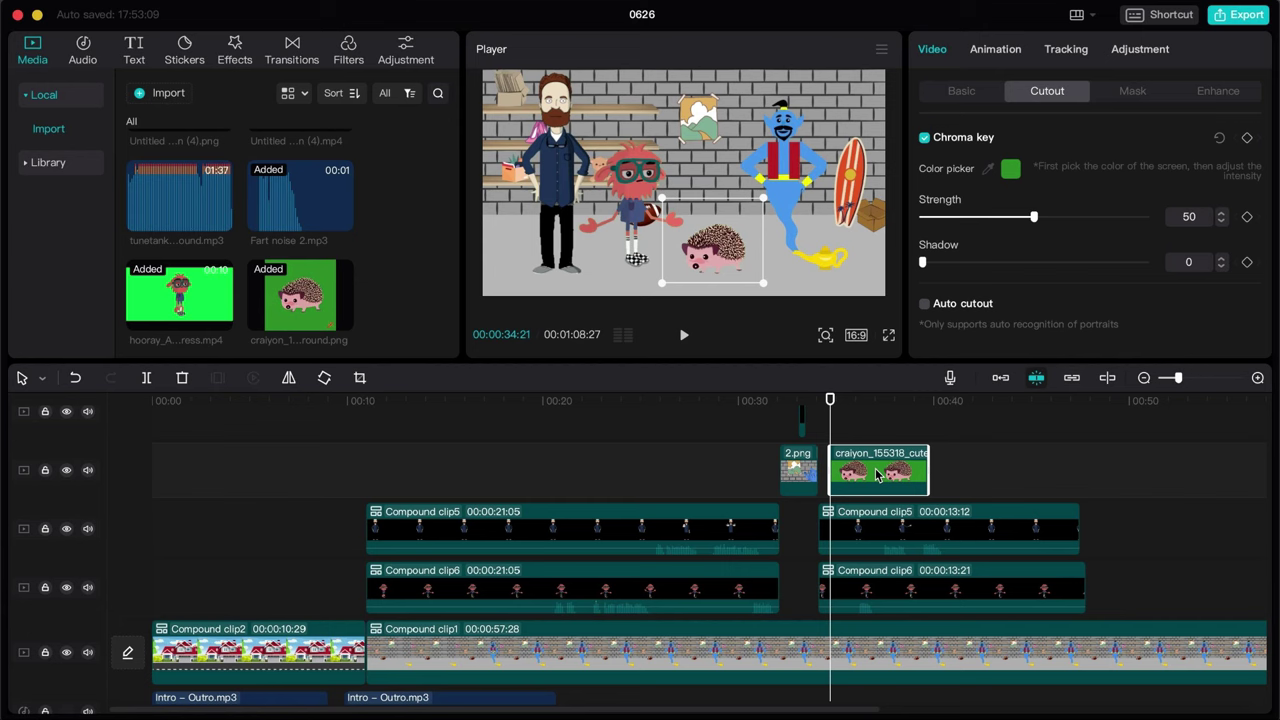
{"action": "right_click", "coordinate": [877, 475]}
{"action": "mouse_move", "coordinate": [1048, 452]}
{"action": "left_click", "coordinate": [1091, 501]}
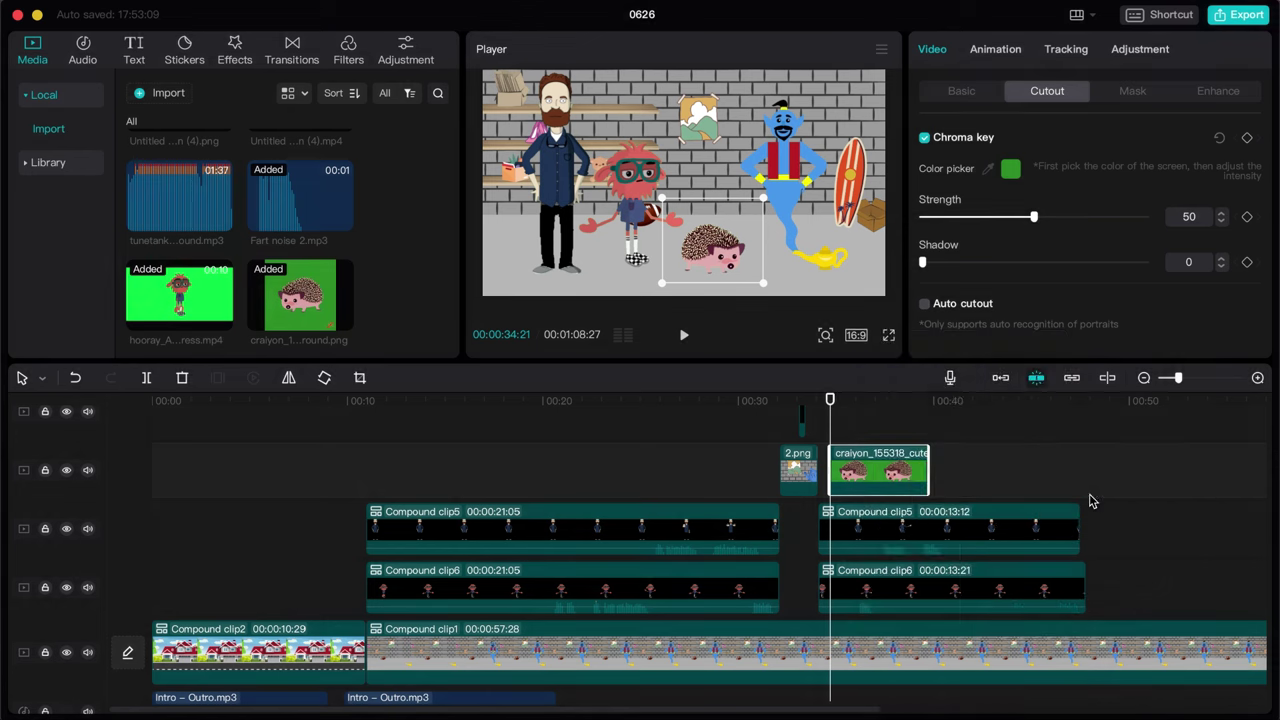
{"action": "left_click", "coordinate": [783, 278]}
Apply the Fade In animation to the hedgehog and shift its clip to start near the end of the hand close-up.
{"action": "left_click", "coordinate": [848, 473]}
{"action": "left_click", "coordinate": [993, 52]}
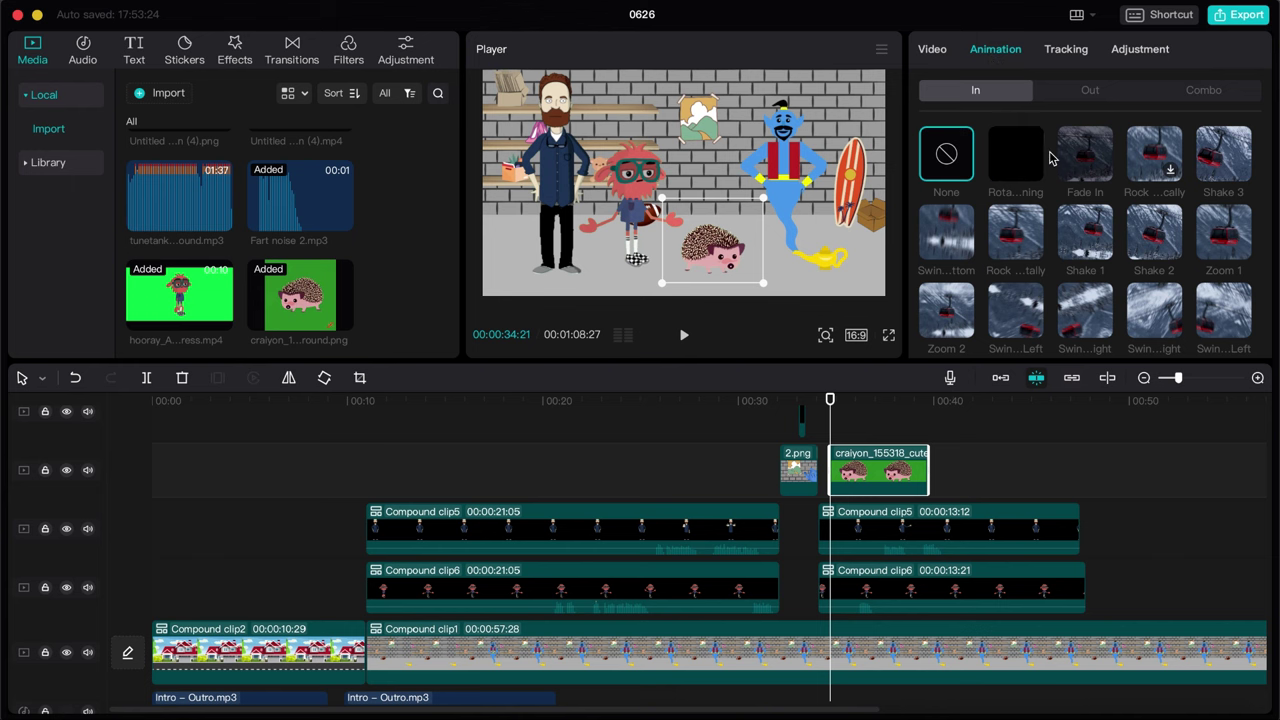
{"action": "left_click", "coordinate": [1075, 163]}
{"action": "left_click_drag", "start_coordinate": [864, 477], "coordinate": [853, 477]}
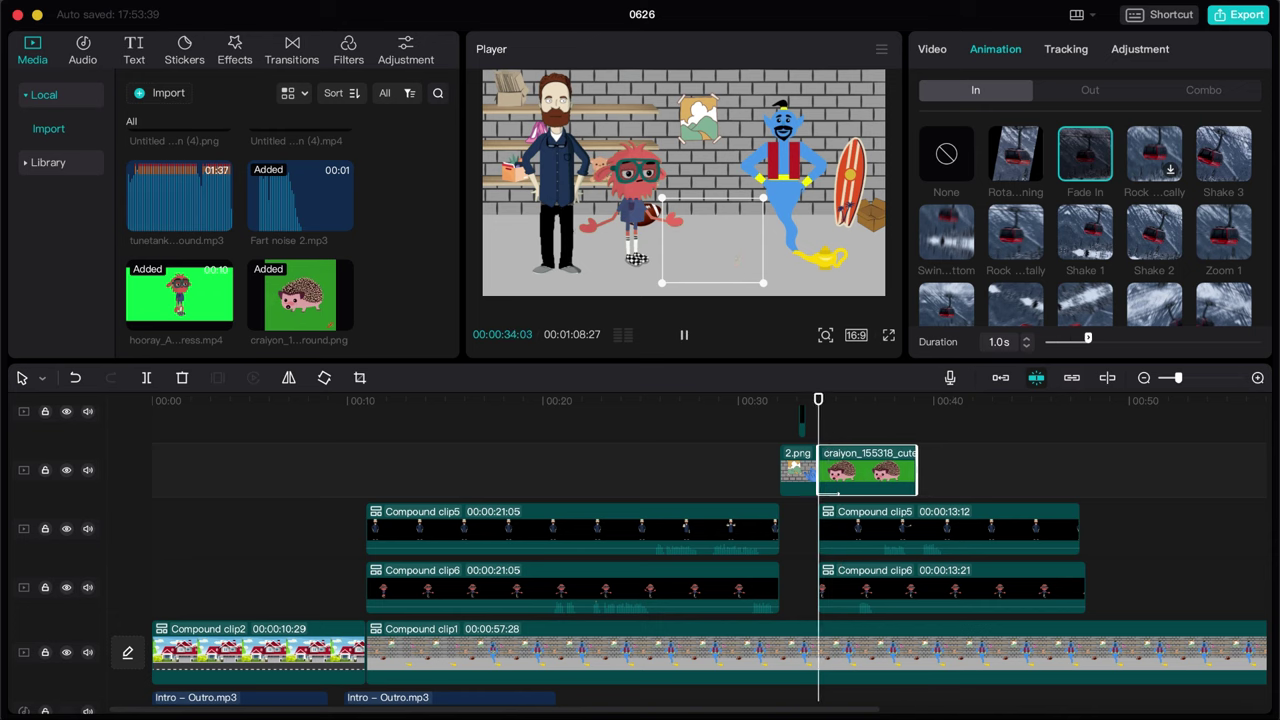
{"action": "key", "text": "space"}
{"action": "left_click", "coordinate": [781, 410]}
{"action": "key", "text": "space"}
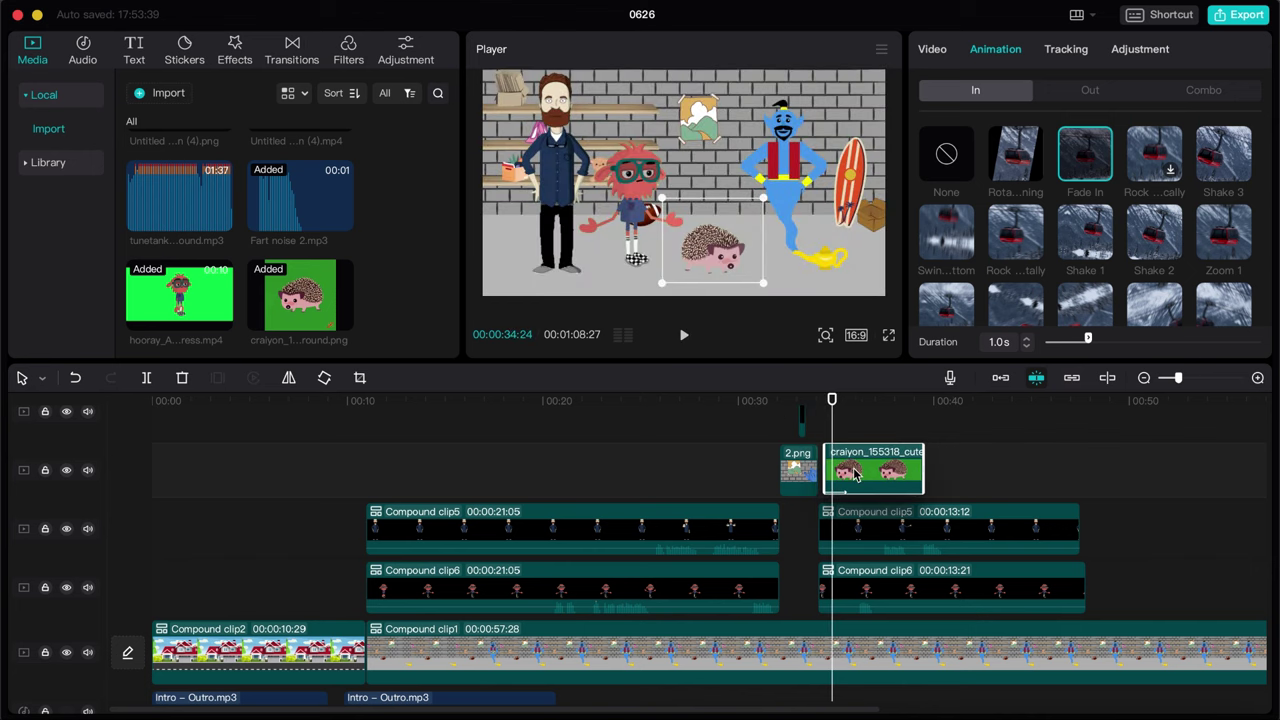
Paste a second hand close-up with snap lines after the hedgehog clip and trim the Gary and Ethan clips to end where it begins.
{"action": "left_click", "coordinate": [801, 477]}
{"action": "key", "text": "super+v"}
{"action": "left_click", "coordinate": [960, 541]}
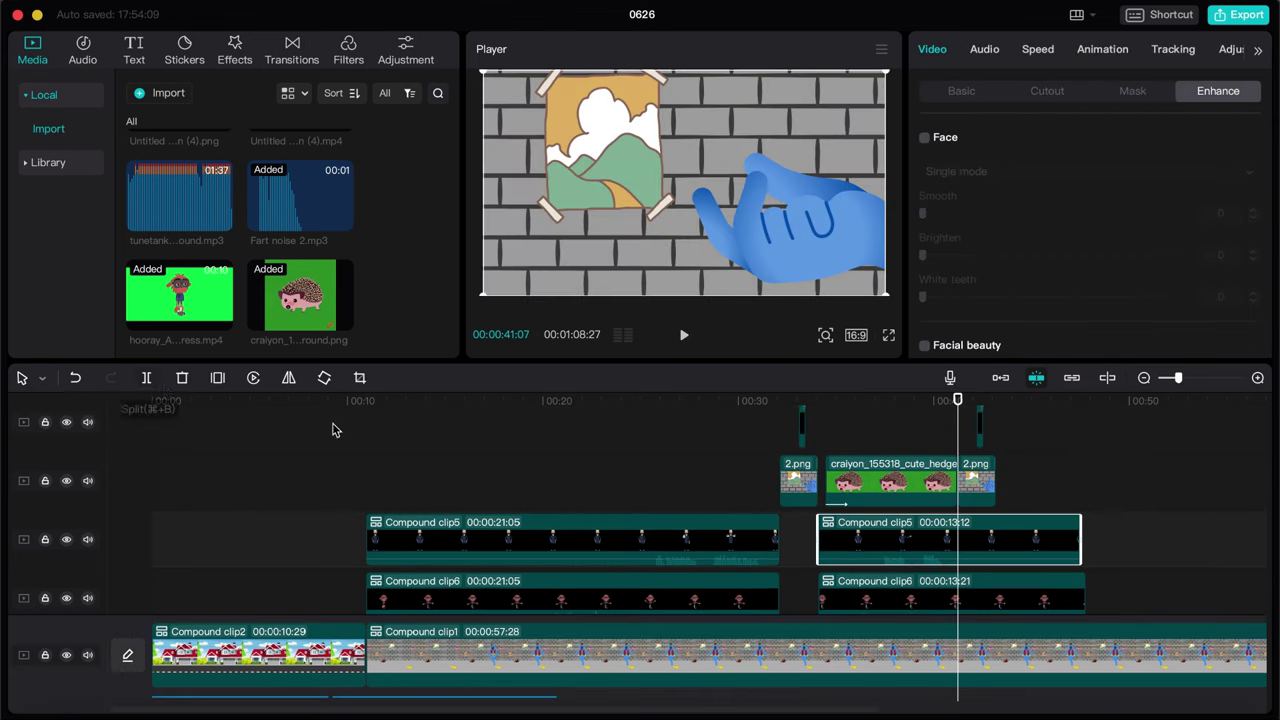
{"action": "left_click_drag", "start_coordinate": [1079, 540], "coordinate": [994, 540]}
{"action": "left_click_drag", "start_coordinate": [1083, 598], "coordinate": [957, 600]}
{"action": "left_click_drag", "start_coordinate": [994, 540], "coordinate": [958, 540]}
{"action": "left_click", "coordinate": [917, 400]}
{"action": "key", "text": "space"}
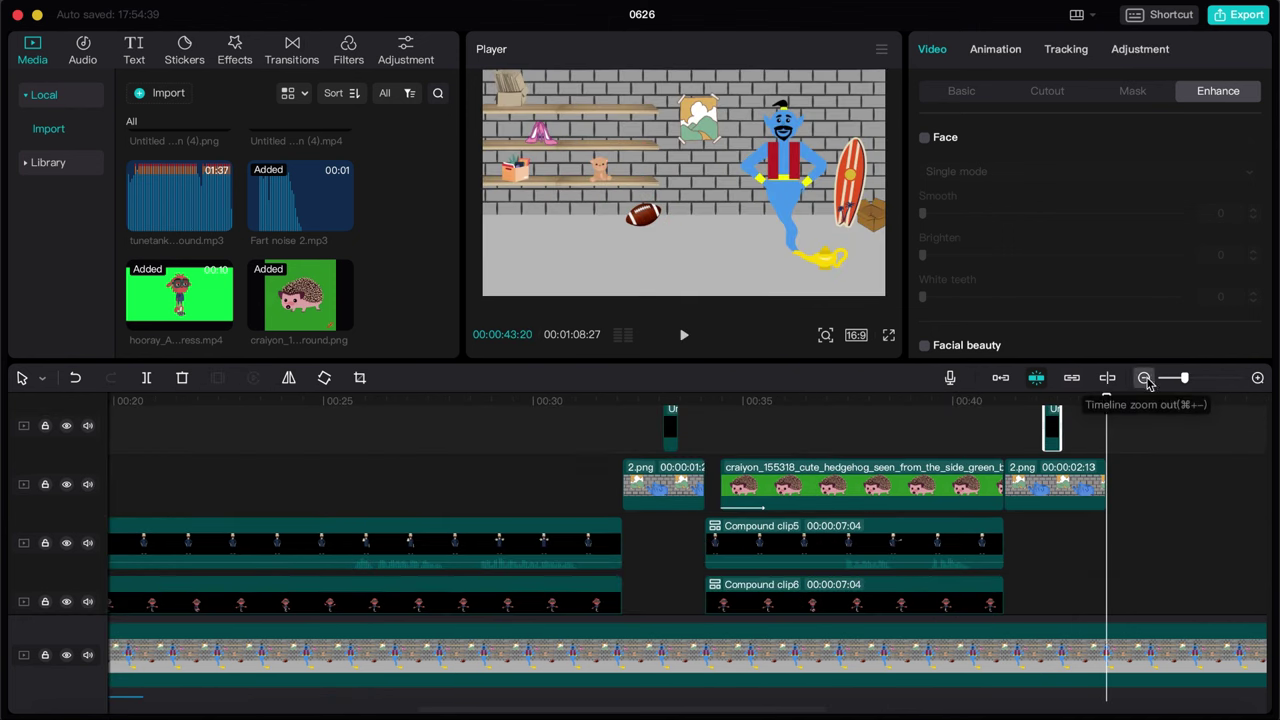
Add the 4.png brick wall background at 00:00:43:20 and place a new hedgehog image on the track above it.
{"action": "scroll", "coordinate": [340, 275], "scroll_direction": "down", "scroll_amount": 10}
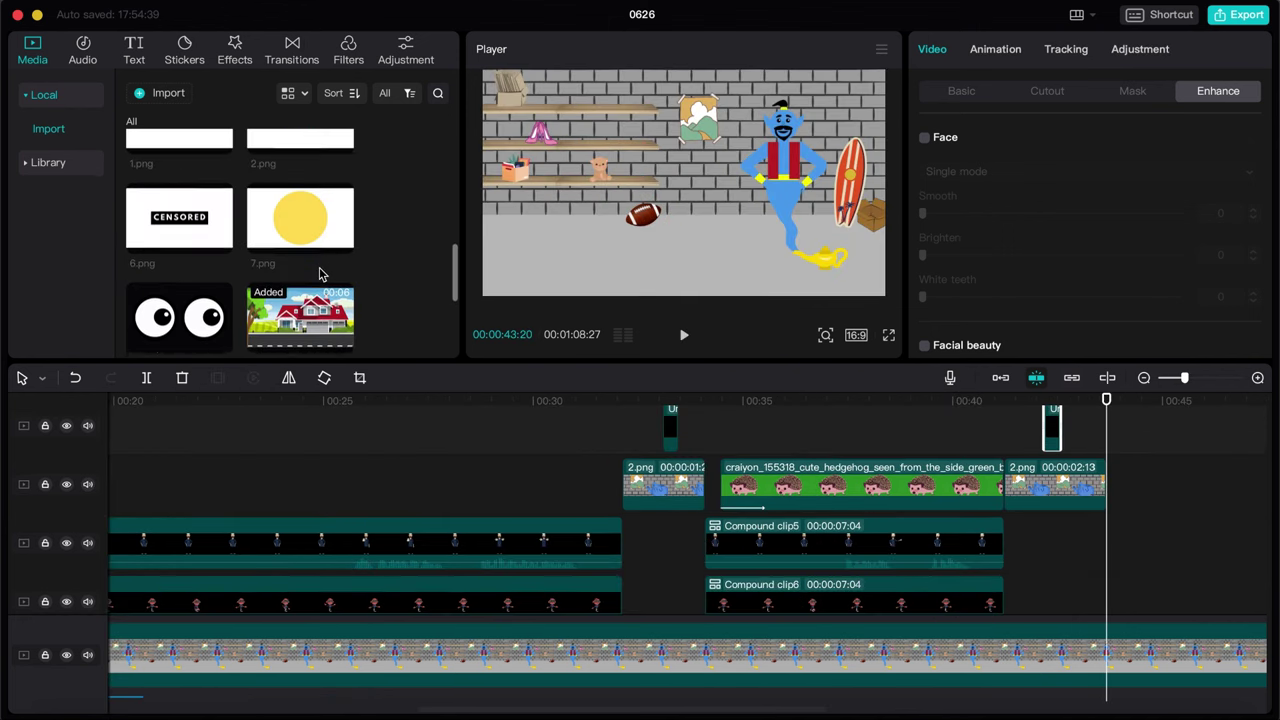
{"action": "left_click_drag", "start_coordinate": [300, 185], "coordinate": [1100, 531]}
{"action": "scroll", "coordinate": [300, 275], "scroll_direction": "down", "scroll_amount": 5}
{"action": "left_click_drag", "start_coordinate": [290, 288], "coordinate": [950, 395]}
{"action": "left_click", "coordinate": [940, 484]}
{"action": "key", "text": "super+v"}
{"action": "key", "text": "Delete"}
{"action": "left_click_drag", "start_coordinate": [300, 295], "coordinate": [1135, 484]}
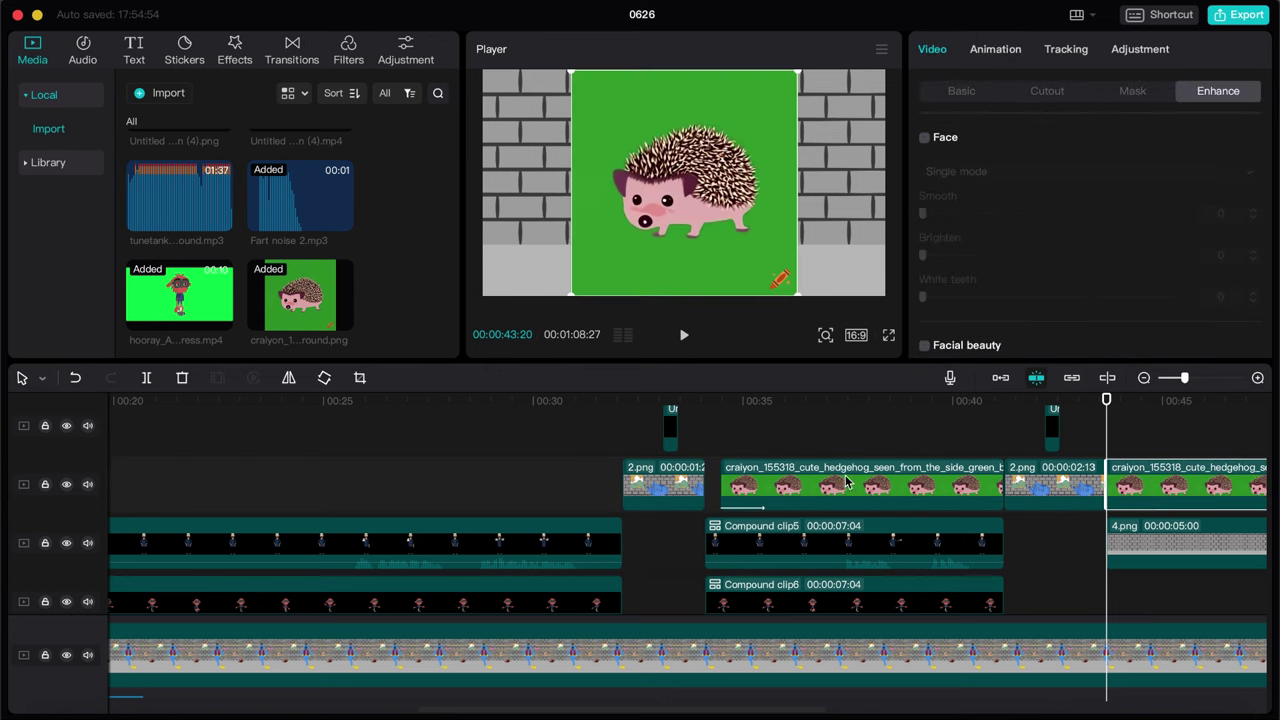
Mirror the new hedgehog image and crop the crayon watermark off its bottom edge.
{"action": "right_click", "coordinate": [1158, 485]}
{"action": "mouse_move", "coordinate": [1131, 443]}
{"action": "left_click", "coordinate": [1025, 540]}
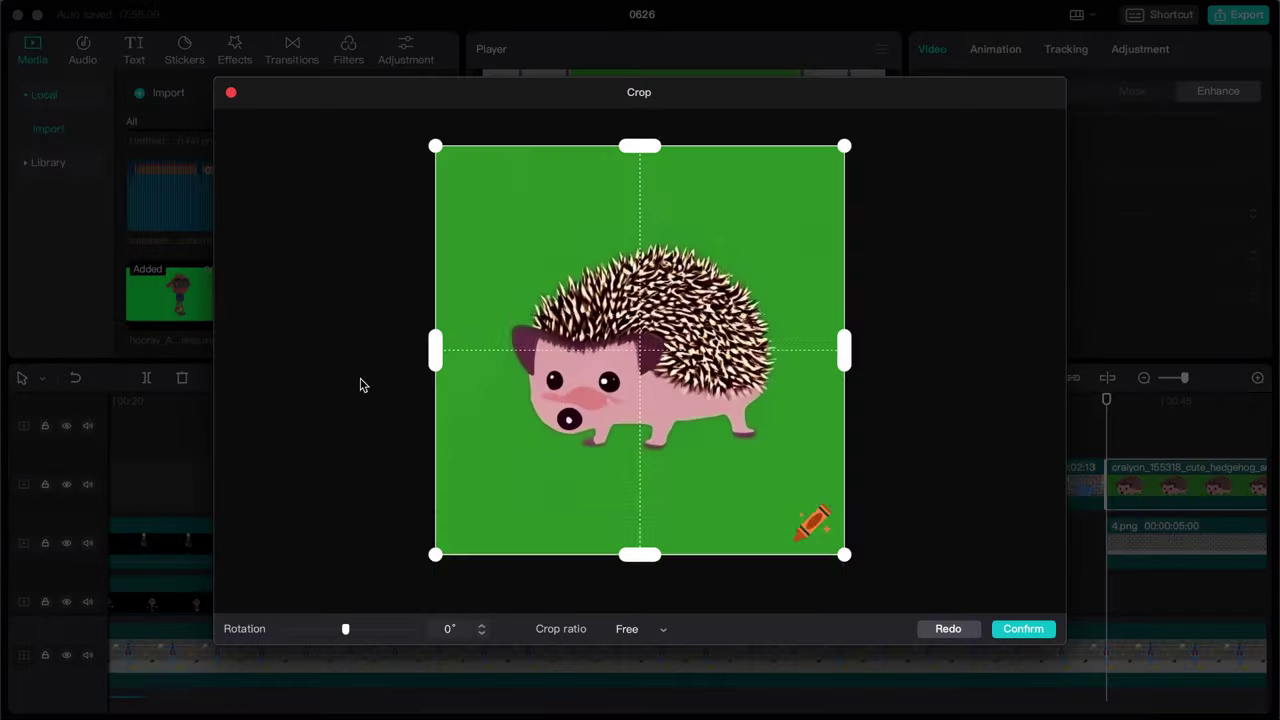
{"action": "left_click_drag", "start_coordinate": [810, 554], "coordinate": [810, 470]}
{"action": "left_click", "coordinate": [1023, 628]}
Key out the green behind the second hedgehog with a chroma key at strength 50.
{"action": "left_click", "coordinate": [1047, 91]}
{"action": "left_click", "coordinate": [924, 137]}
{"action": "left_click", "coordinate": [987, 168]}
{"action": "left_click", "coordinate": [761, 191]}
{"action": "left_click_drag", "start_coordinate": [924, 217], "coordinate": [1034, 218]}
Enlarge the second hedgehog into a close-up with its body extending past the frame's left edge.
{"action": "left_click_drag", "start_coordinate": [730, 253], "coordinate": [847, 260]}
{"action": "left_click_drag", "start_coordinate": [688, 190], "coordinate": [711, 272]}
{"action": "scroll", "coordinate": [930, 449], "scroll_direction": "right", "scroll_amount": 3}
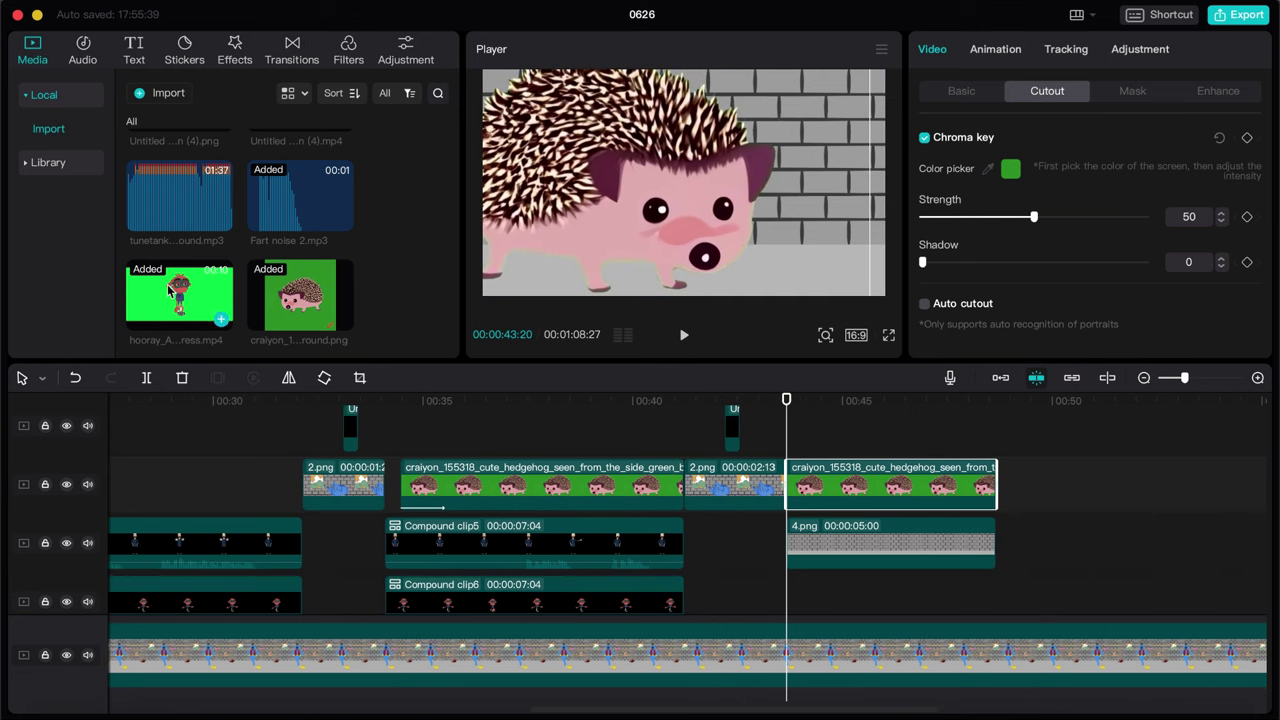
Add the Untitled design (4).png cartoon eyes at 00:00:43:20, then scale and position them over the close-up hedgehog's eyes.
{"action": "scroll", "coordinate": [220, 318], "scroll_direction": "up", "scroll_amount": 2}
{"action": "left_click_drag", "start_coordinate": [180, 160], "coordinate": [787, 436]}
{"action": "left_click_drag", "start_coordinate": [885, 72], "coordinate": [789, 129]}
{"action": "left_click_drag", "start_coordinate": [722, 185], "coordinate": [727, 210]}
{"action": "left_click", "coordinate": [803, 208]}
{"action": "scroll", "coordinate": [294, 280], "scroll_direction": "down", "scroll_amount": 2}
{"action": "left_click_drag", "start_coordinate": [1046, 472], "coordinate": [960, 430]}
{"action": "left_click_drag", "start_coordinate": [802, 166], "coordinate": [786, 167]}
{"action": "left_click_drag", "start_coordinate": [786, 167], "coordinate": [783, 167]}
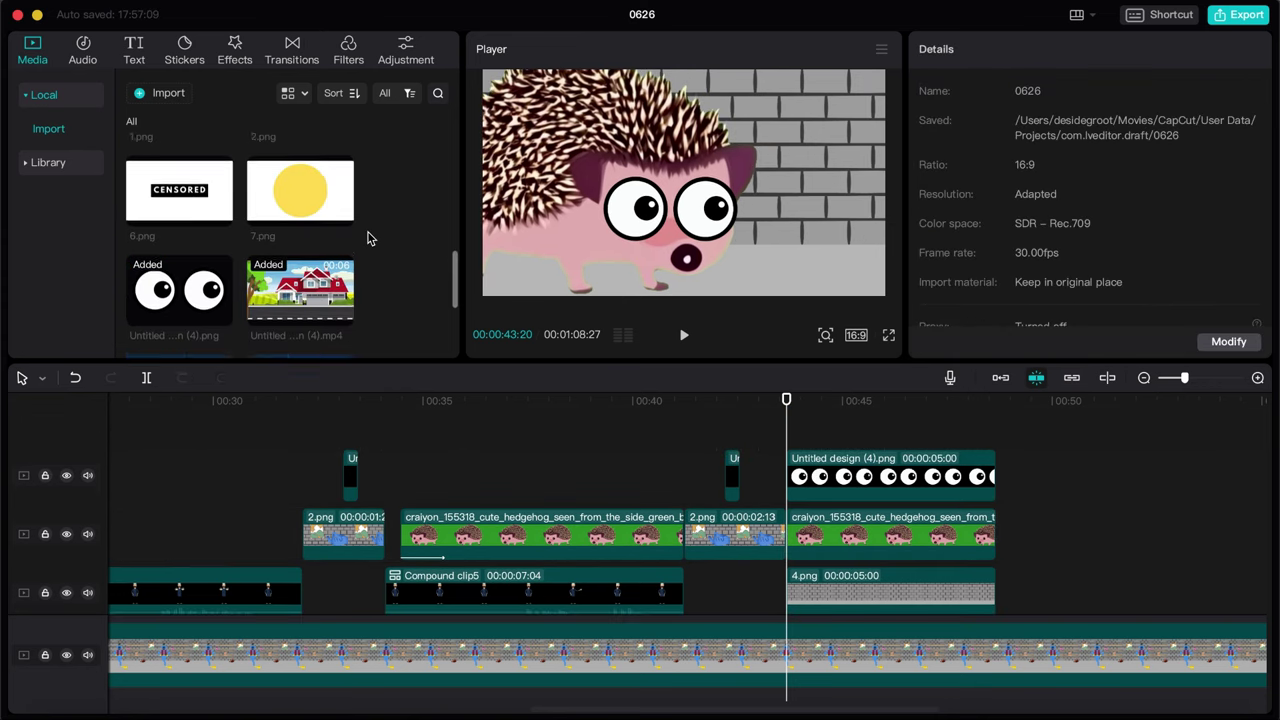
Add the Untitled design (1).png sweat drop at 00:00:43:20, scale it to 68%, and place it on the hedgehog's forehead.
{"action": "scroll", "coordinate": [368, 238], "scroll_direction": "up", "scroll_amount": 2}
{"action": "left_click_drag", "start_coordinate": [196, 200], "coordinate": [795, 434]}
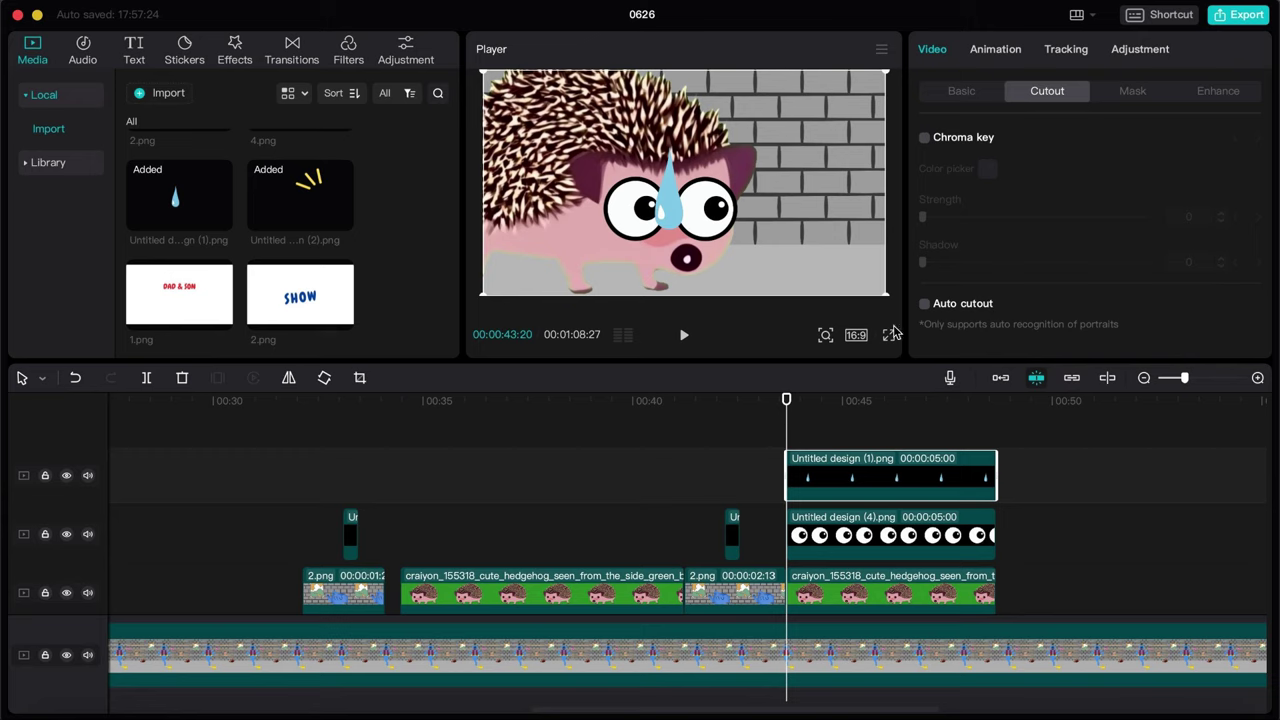
{"action": "left_click_drag", "start_coordinate": [888, 300], "coordinate": [842, 276]}
{"action": "left_click_drag", "start_coordinate": [782, 240], "coordinate": [705, 215]}
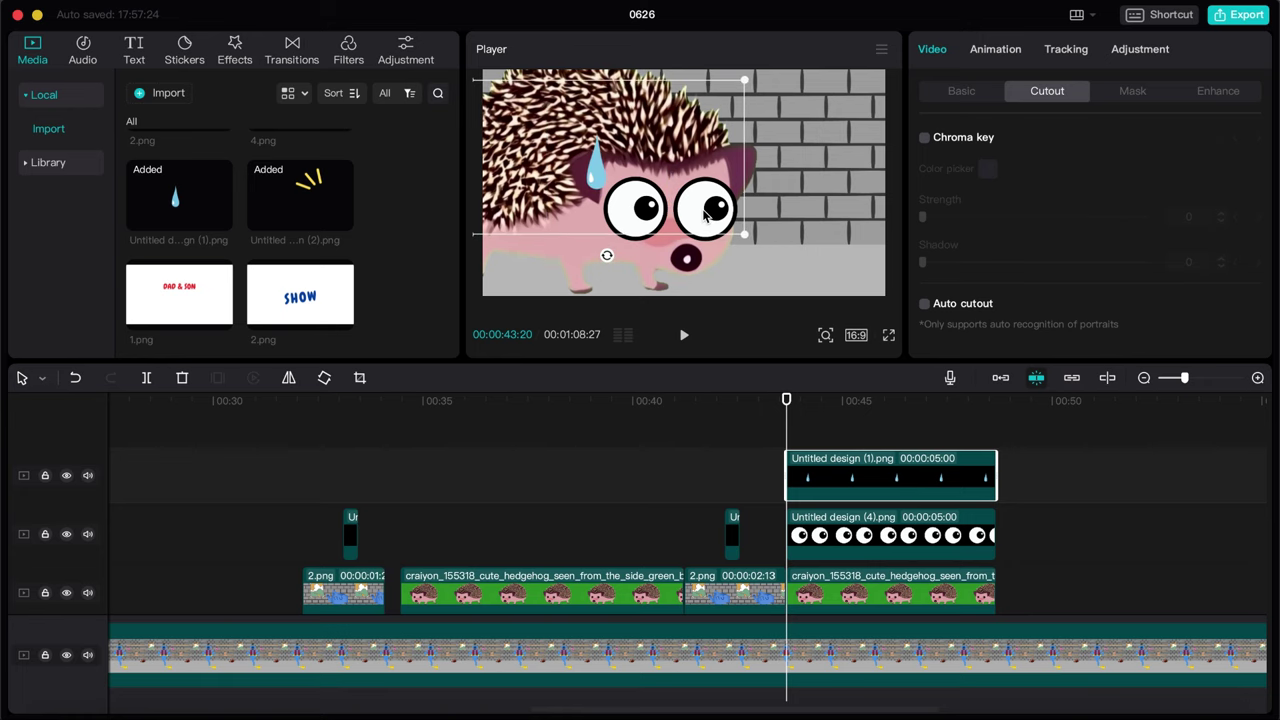
Keyframe the sweat drop at 00:00:43:20 and slide it down to X -742, Y -259 at 00:00:46:15.
{"action": "left_click", "coordinate": [953, 96]}
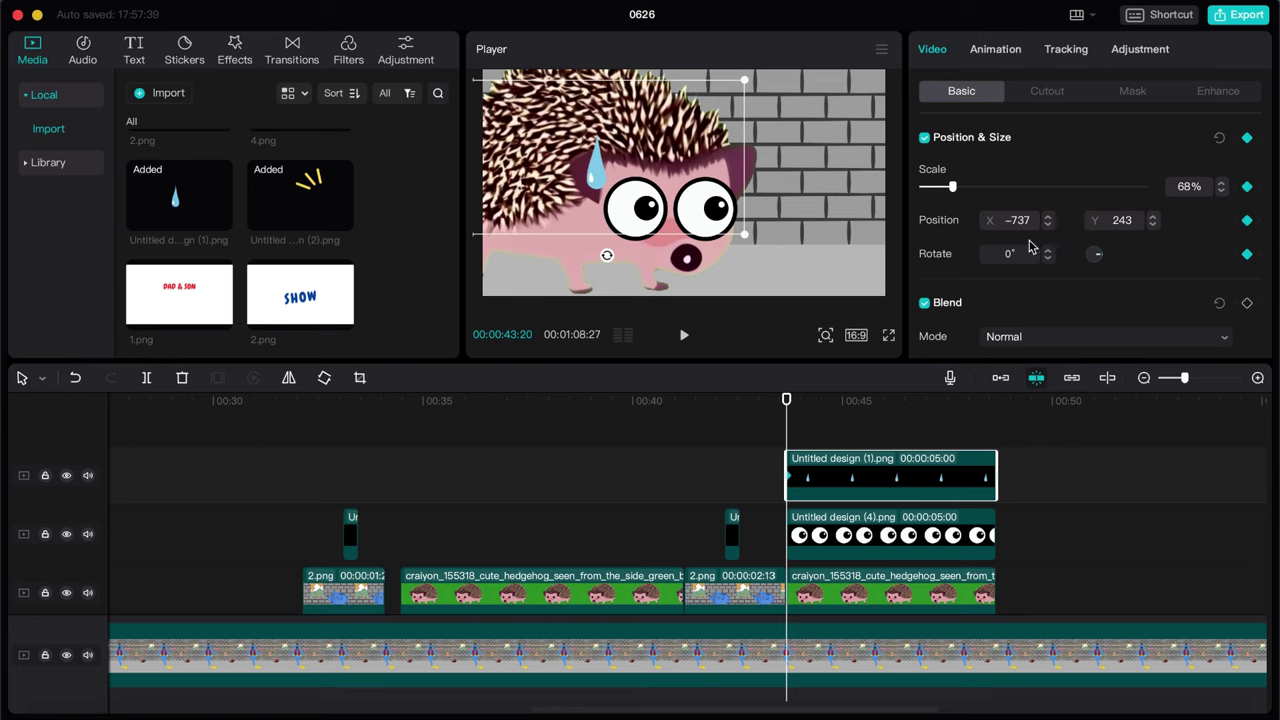
{"action": "left_click", "coordinate": [824, 401]}
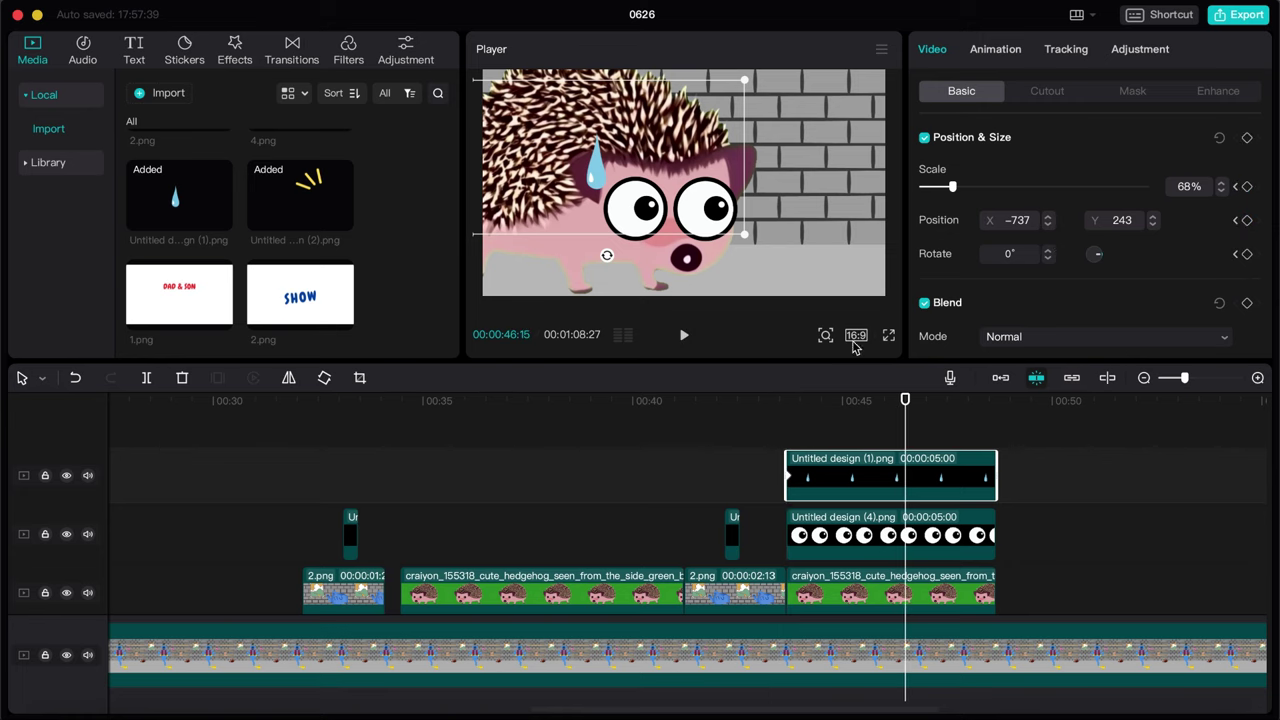
{"action": "left_click_drag", "start_coordinate": [627, 185], "coordinate": [622, 228]}
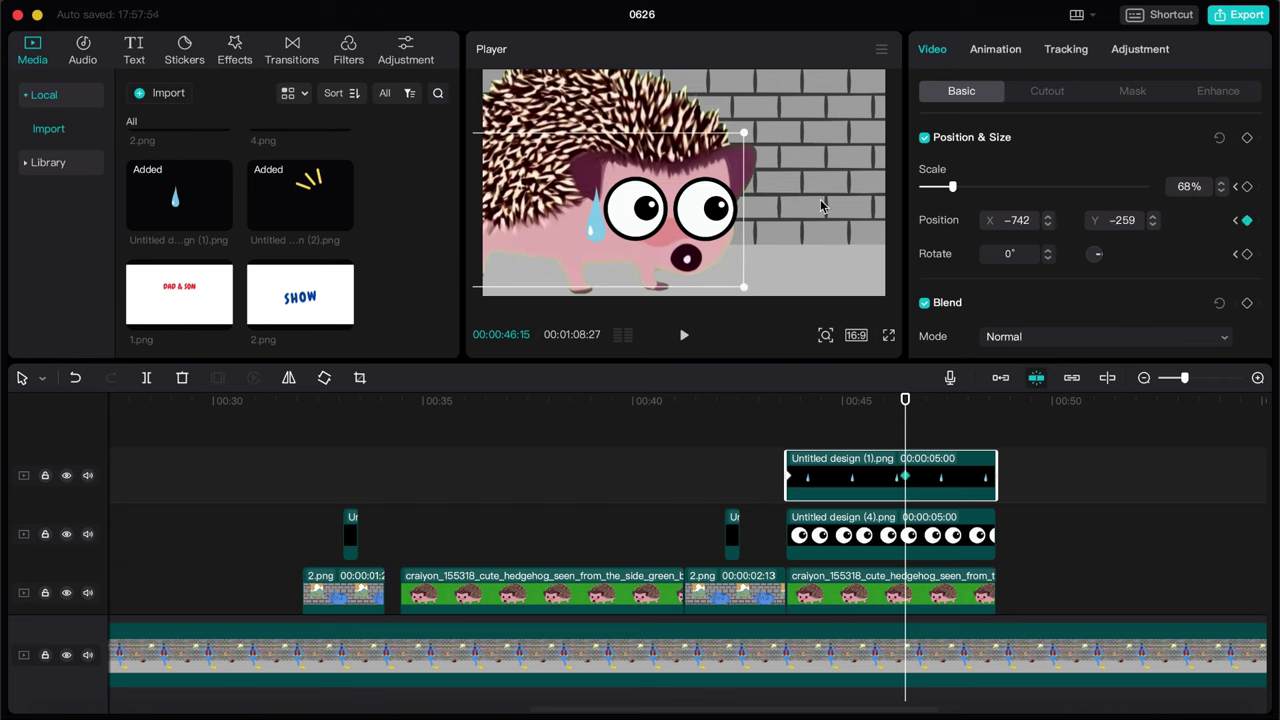
Trim the sweat drop clip to end at its lower keyframe and play the falling drop animation.
{"action": "left_click_drag", "start_coordinate": [996, 466], "coordinate": [898, 474]}
{"action": "left_click", "coordinate": [996, 440]}
{"action": "left_click", "coordinate": [776, 406]}
{"action": "key", "text": "space"}
{"action": "key", "text": "space"}
Trim the cartoon eyes, close-up hedgehog and 4.png clips to end at 00:00:46:15.
{"action": "left_click", "coordinate": [994, 526]}
{"action": "left_click_drag", "start_coordinate": [994, 526], "coordinate": [905, 526]}
{"action": "left_click_drag", "start_coordinate": [996, 586], "coordinate": [905, 586]}
{"action": "scroll", "coordinate": [894, 440], "scroll_direction": "down", "scroll_amount": 2}
{"action": "left_click", "coordinate": [905, 401]}
{"action": "left_click_drag", "start_coordinate": [994, 587], "coordinate": [907, 627]}
Split the genie room background clip at 00:00:46:15 and delete the remainder.
{"action": "left_click", "coordinate": [920, 648]}
{"action": "key", "text": "super+b"}
{"action": "key", "text": "BackSpace"}
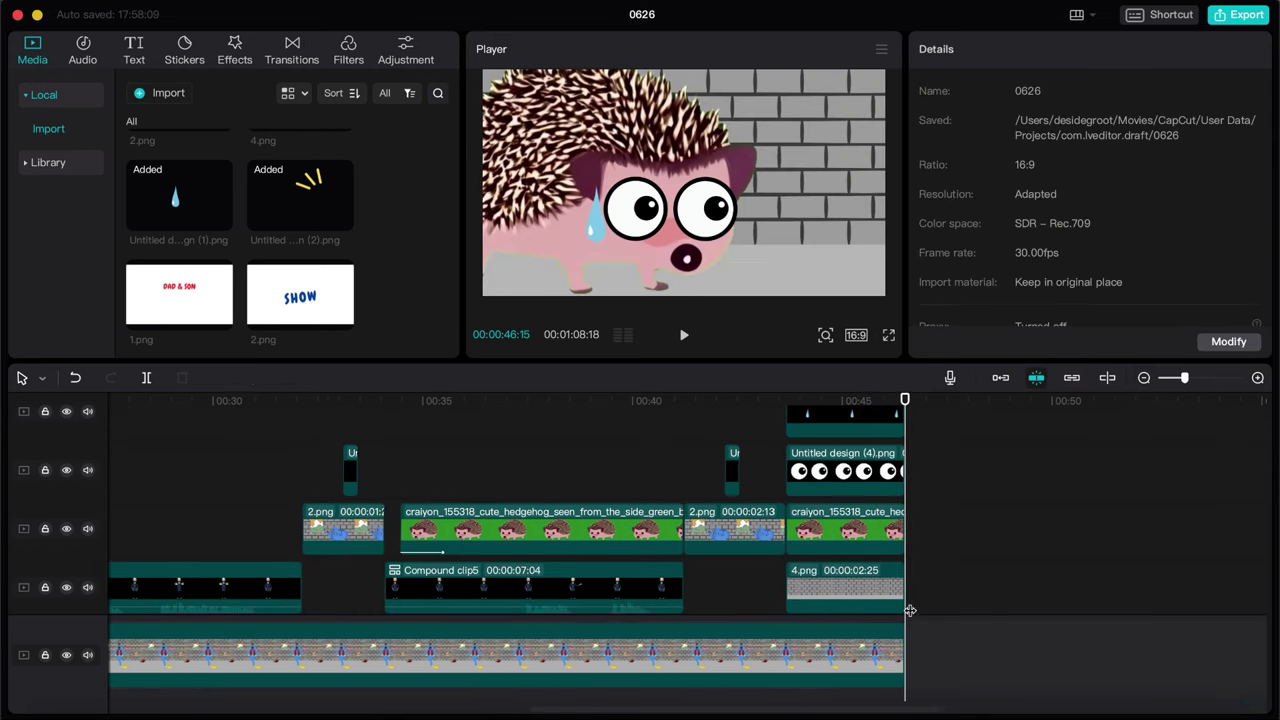
Move the trailing clip at the far end of the timeline back toward the end of the shortened scene.
{"action": "left_click", "coordinate": [1144, 378]}
{"action": "scroll", "coordinate": [1000, 508], "scroll_direction": "down", "scroll_amount": 3}
{"action": "left_click_drag", "start_coordinate": [1252, 610], "coordinate": [932, 596]}
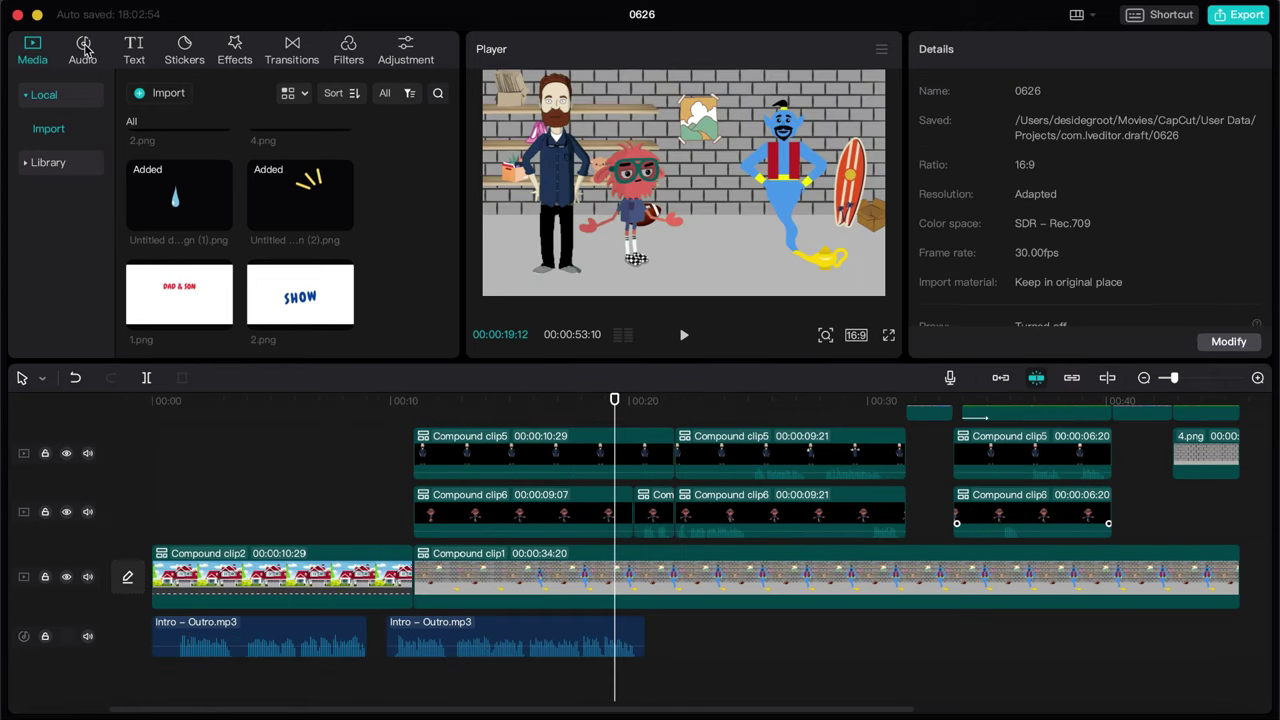
Browse the Fight sound effects and add Kungfu attack on a new audio track at 00:00:09:07 in the house intro.
{"action": "left_click", "coordinate": [84, 48]}
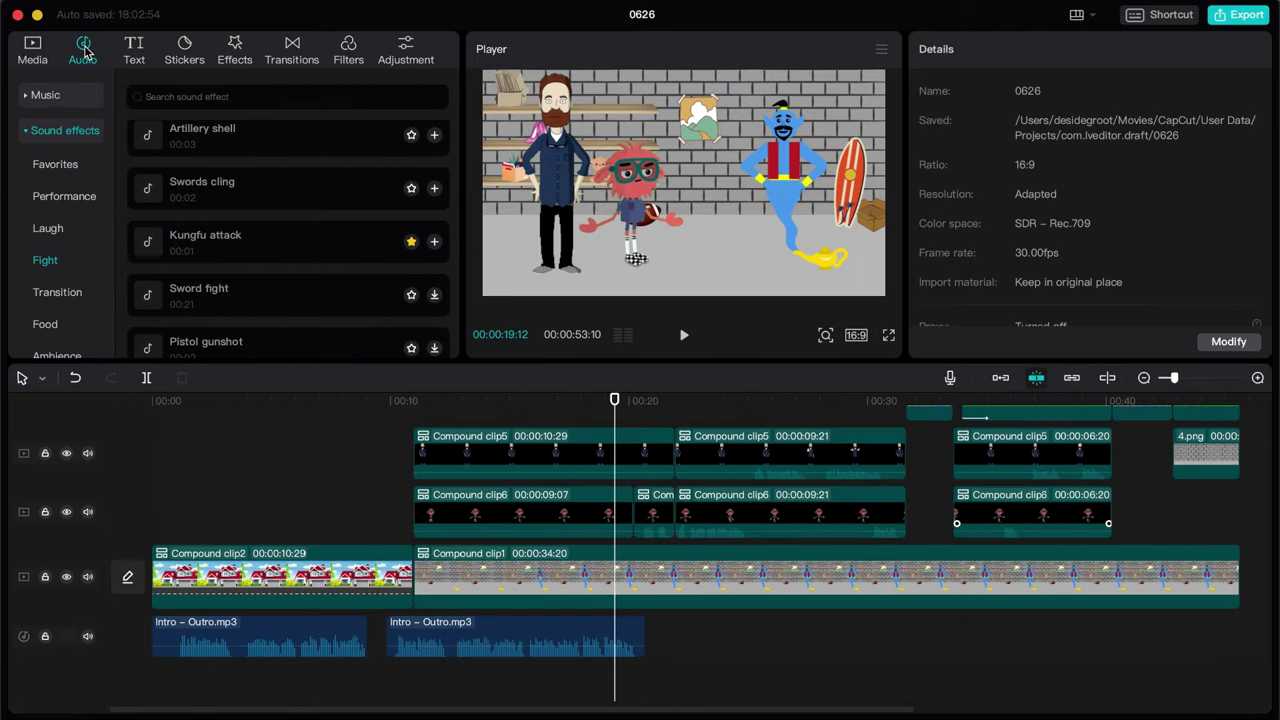
{"action": "left_click", "coordinate": [367, 404]}
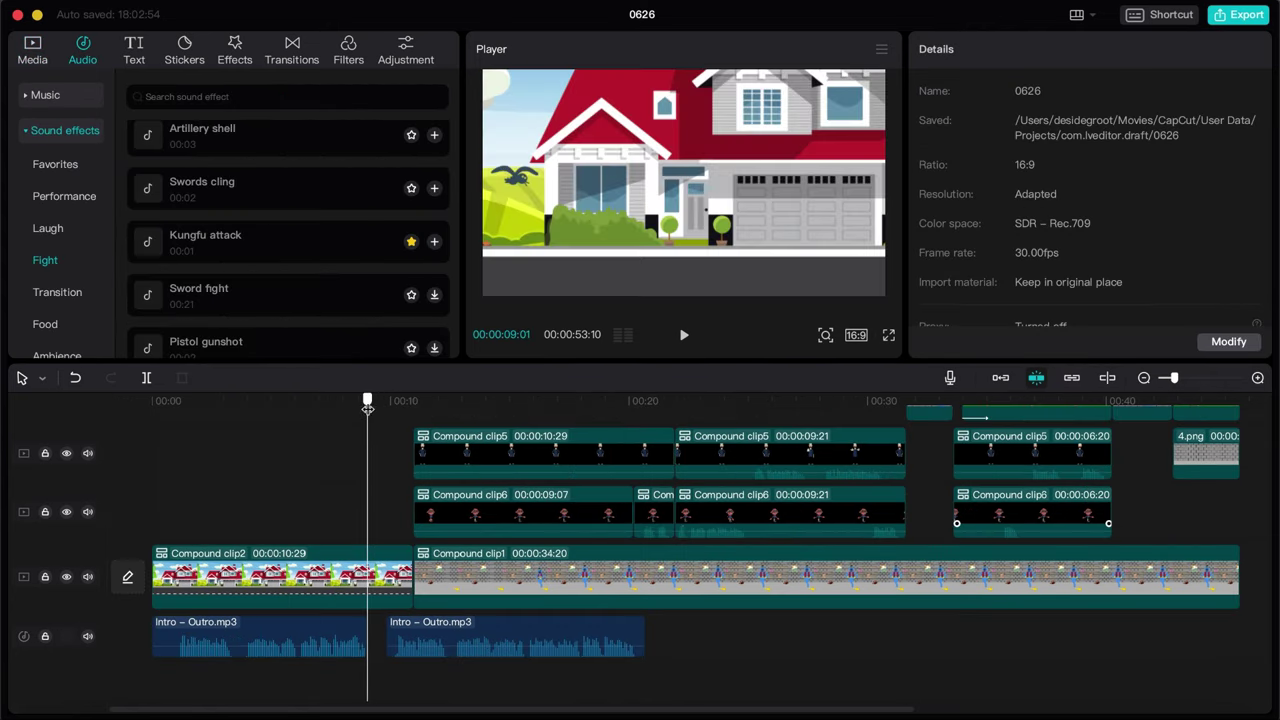
{"action": "left_click_drag", "start_coordinate": [368, 407], "coordinate": [373, 410]}
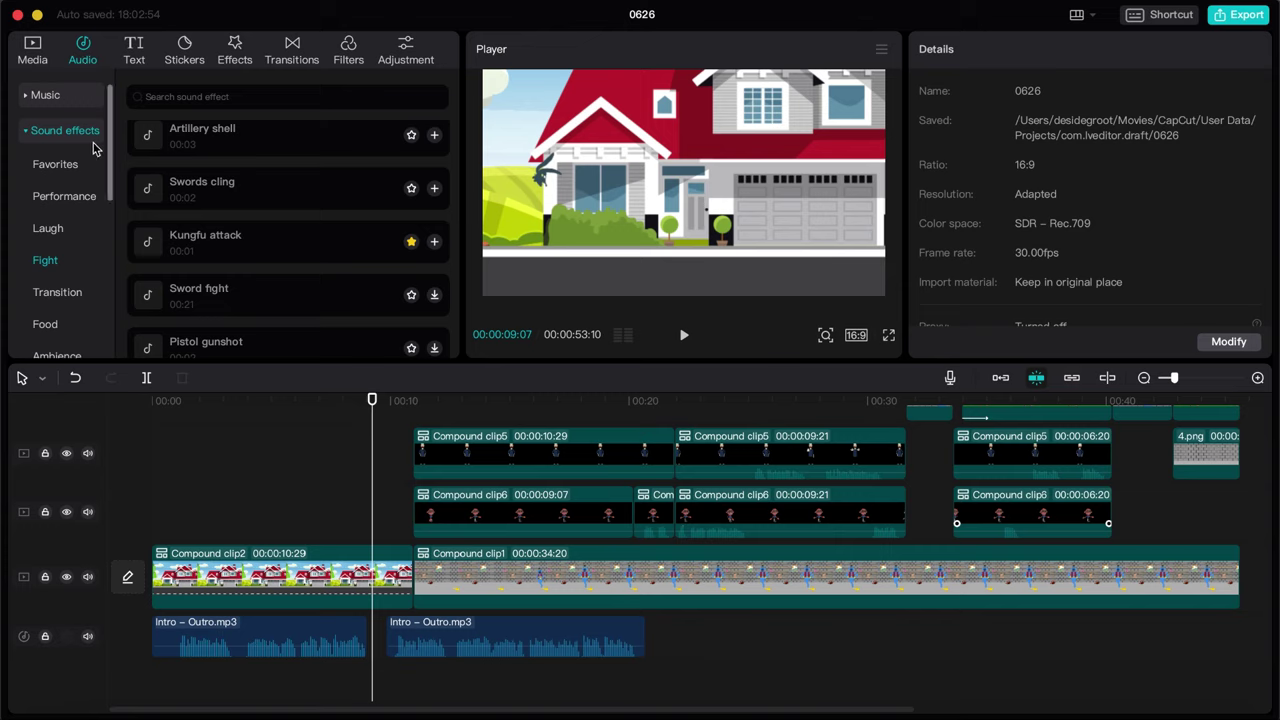
{"action": "left_click", "coordinate": [54, 166]}
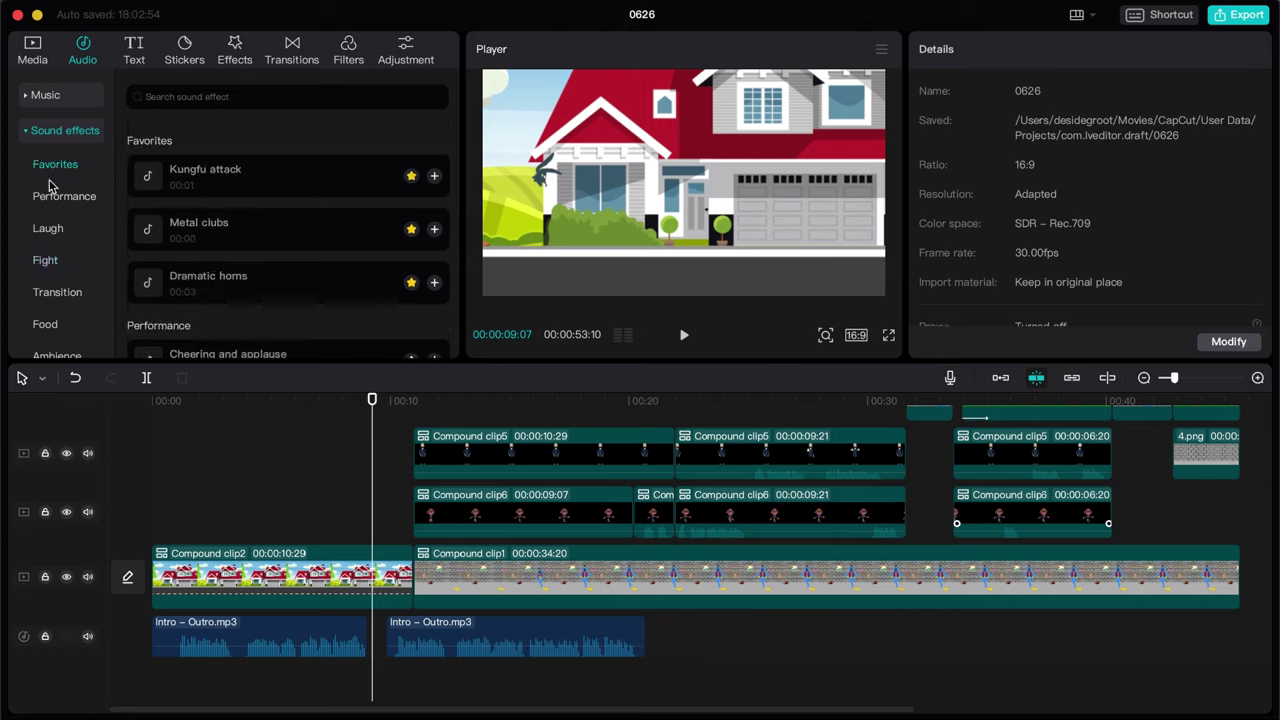
{"action": "left_click", "coordinate": [45, 262]}
{"action": "scroll", "coordinate": [292, 247], "scroll_direction": "down", "scroll_amount": 6}
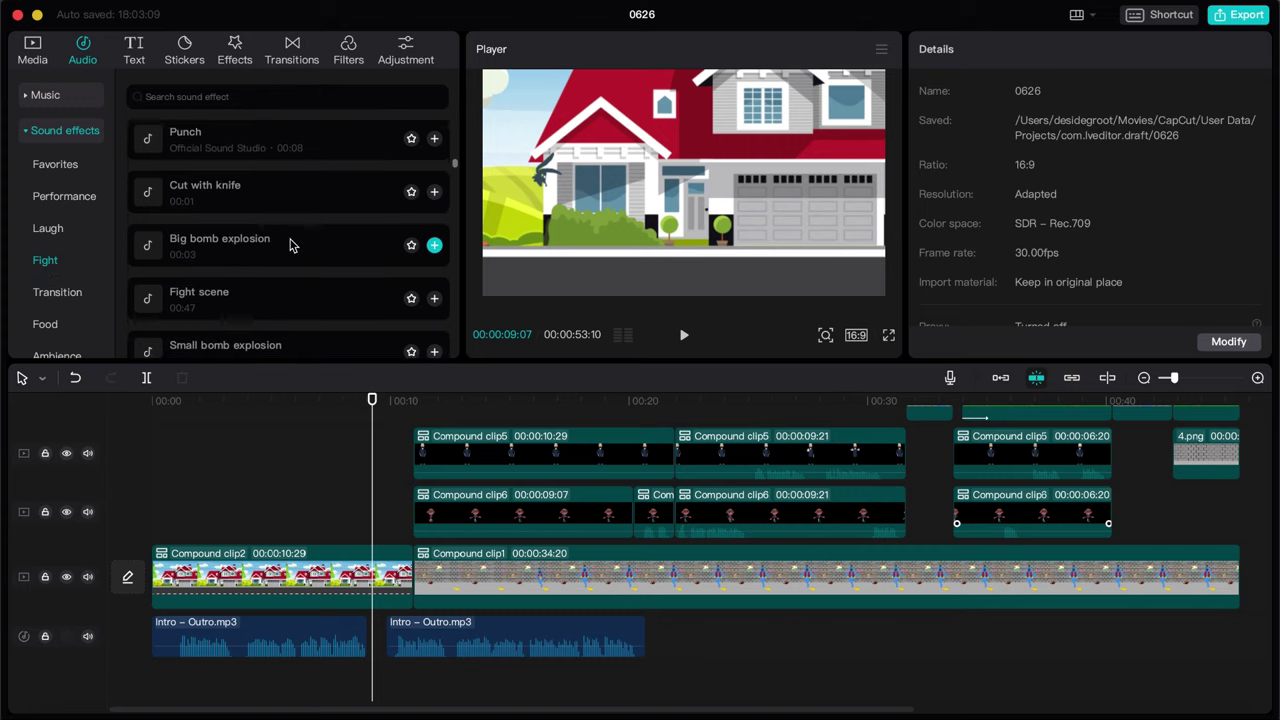
{"action": "scroll", "coordinate": [291, 244], "scroll_direction": "down", "scroll_amount": 3}
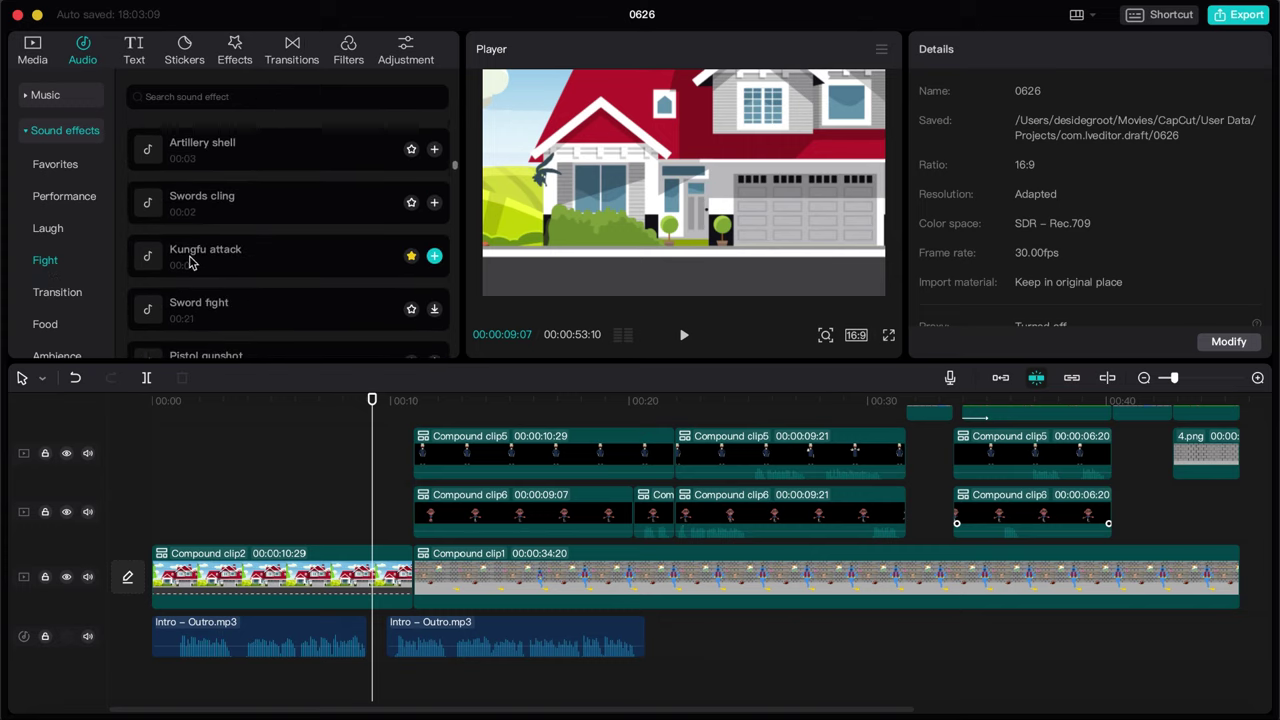
{"action": "left_click", "coordinate": [149, 260]}
{"action": "left_click_drag", "start_coordinate": [193, 267], "coordinate": [378, 694]}
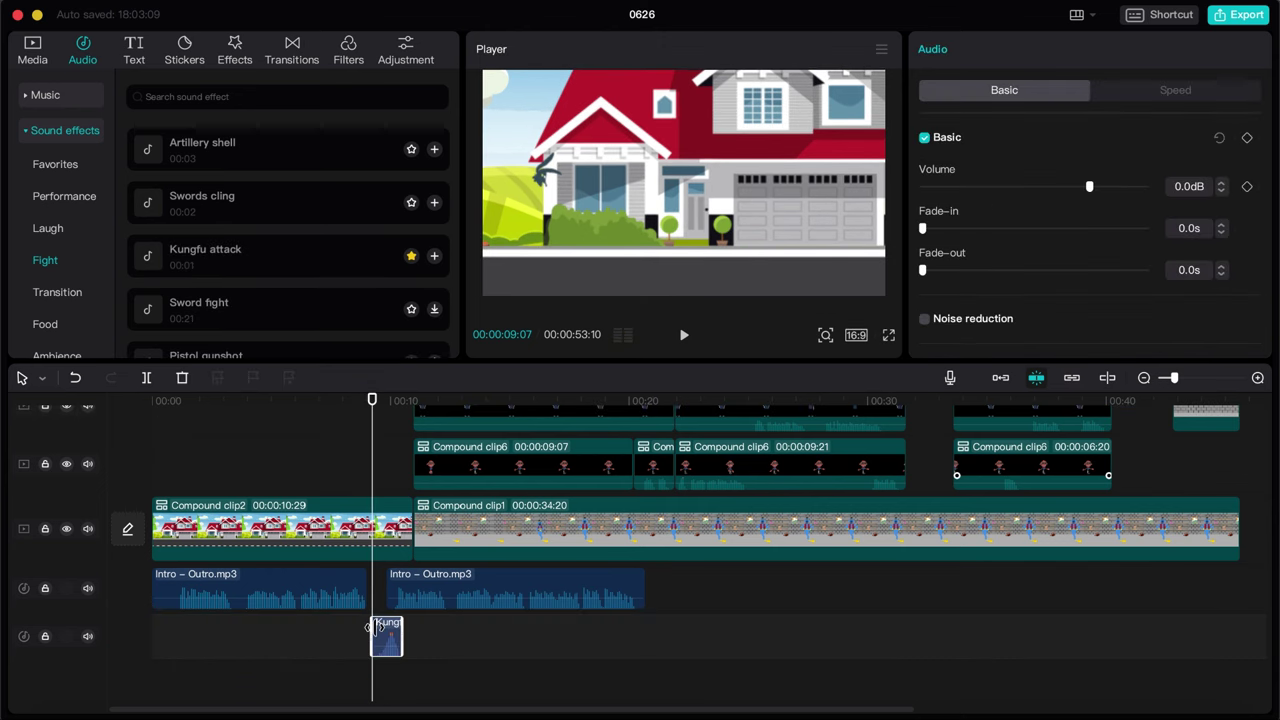
Shorten the Kungfu attack clip from its end, shift it to start at 00:00:09:04 and lower its volume to -8.2 dB.
{"action": "left_click_drag", "start_coordinate": [368, 627], "coordinate": [389, 630]}
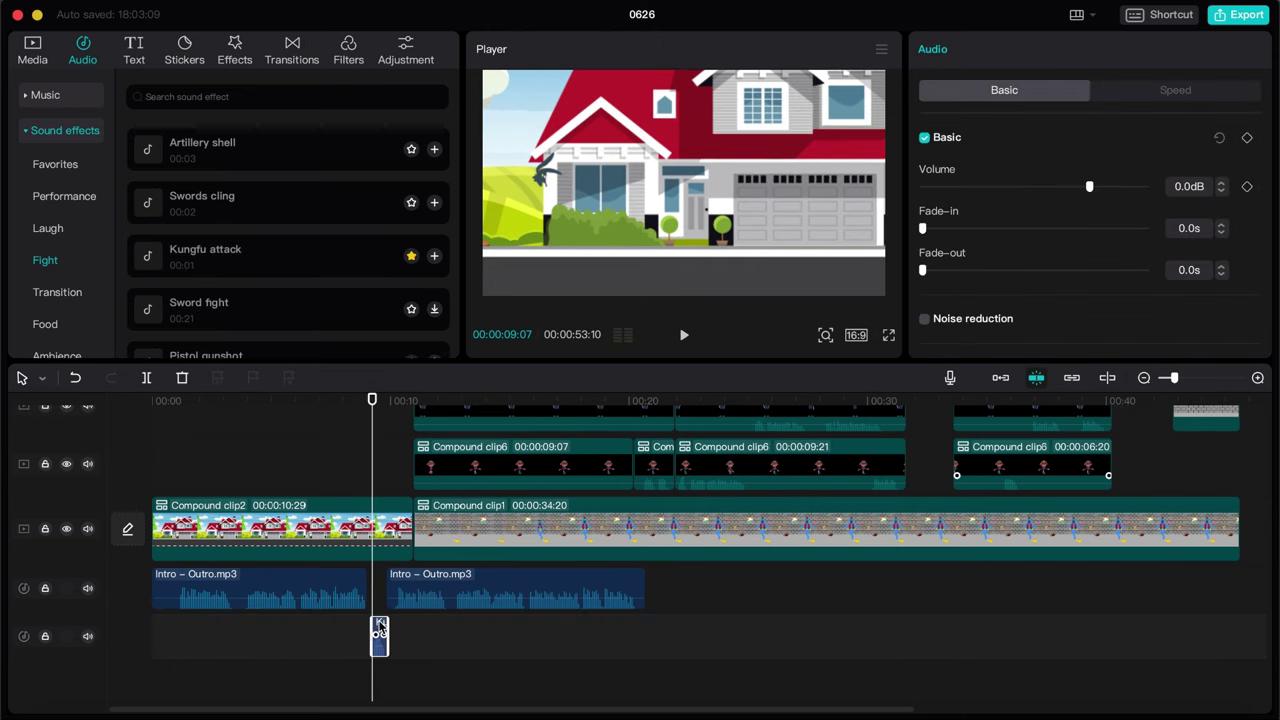
{"action": "key", "text": "Left"}
{"action": "key", "text": "Left"}
{"action": "key", "text": "Left"}
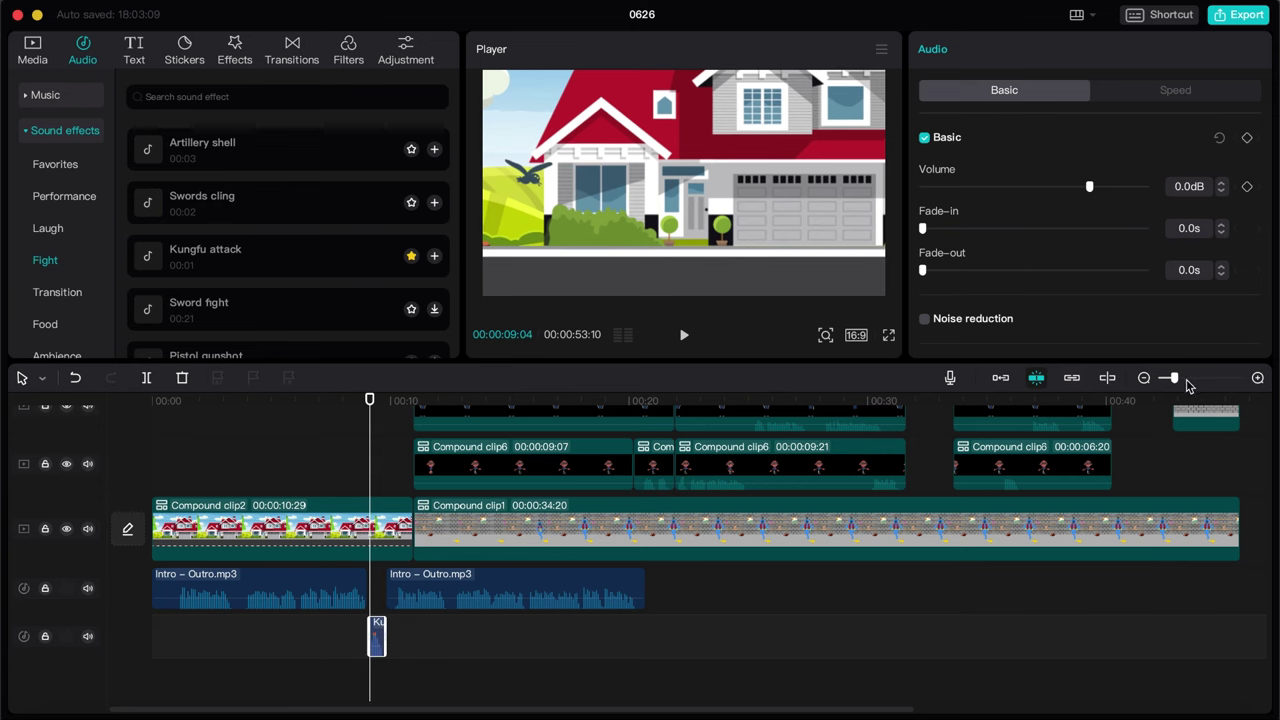
{"action": "left_click_drag", "start_coordinate": [1174, 378], "coordinate": [1186, 379]}
{"action": "left_click", "coordinate": [328, 479]}
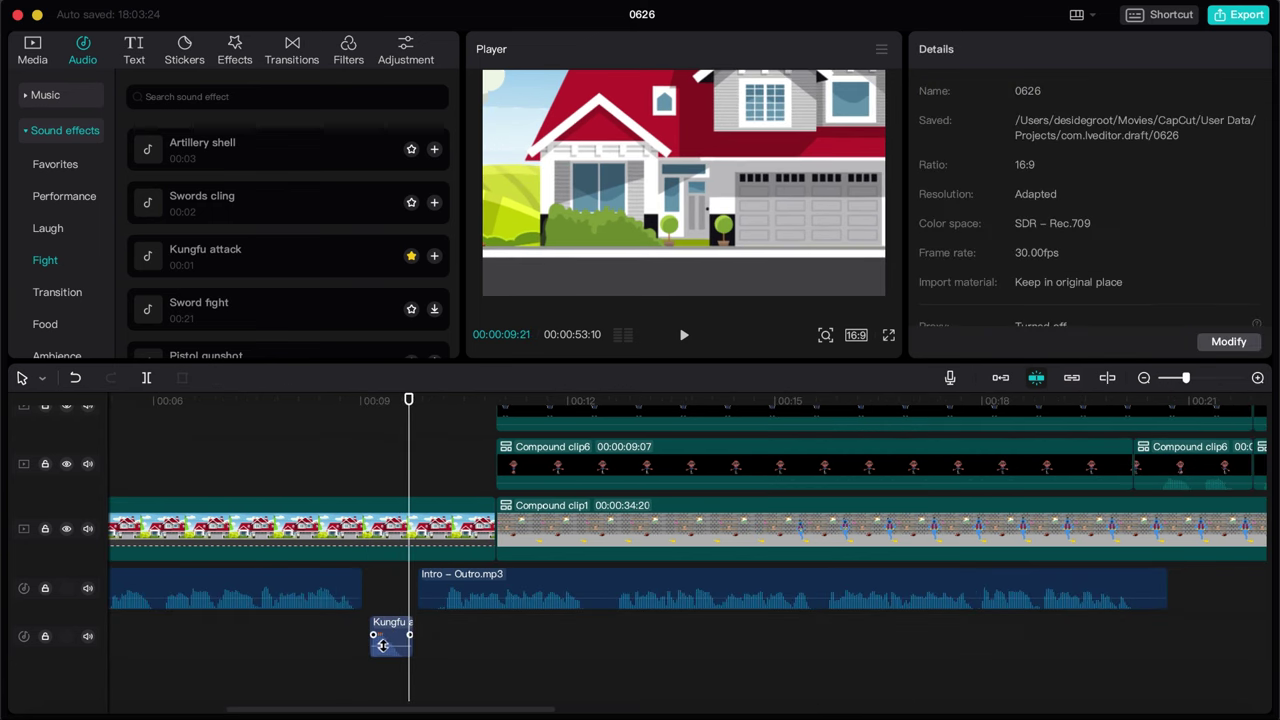
{"action": "left_click_drag", "start_coordinate": [382, 637], "coordinate": [382, 650]}
Add Fart noise 2.mp3 from the imported media on a new audio track beneath the Kungfu attack clip.
{"action": "left_click", "coordinate": [33, 52]}
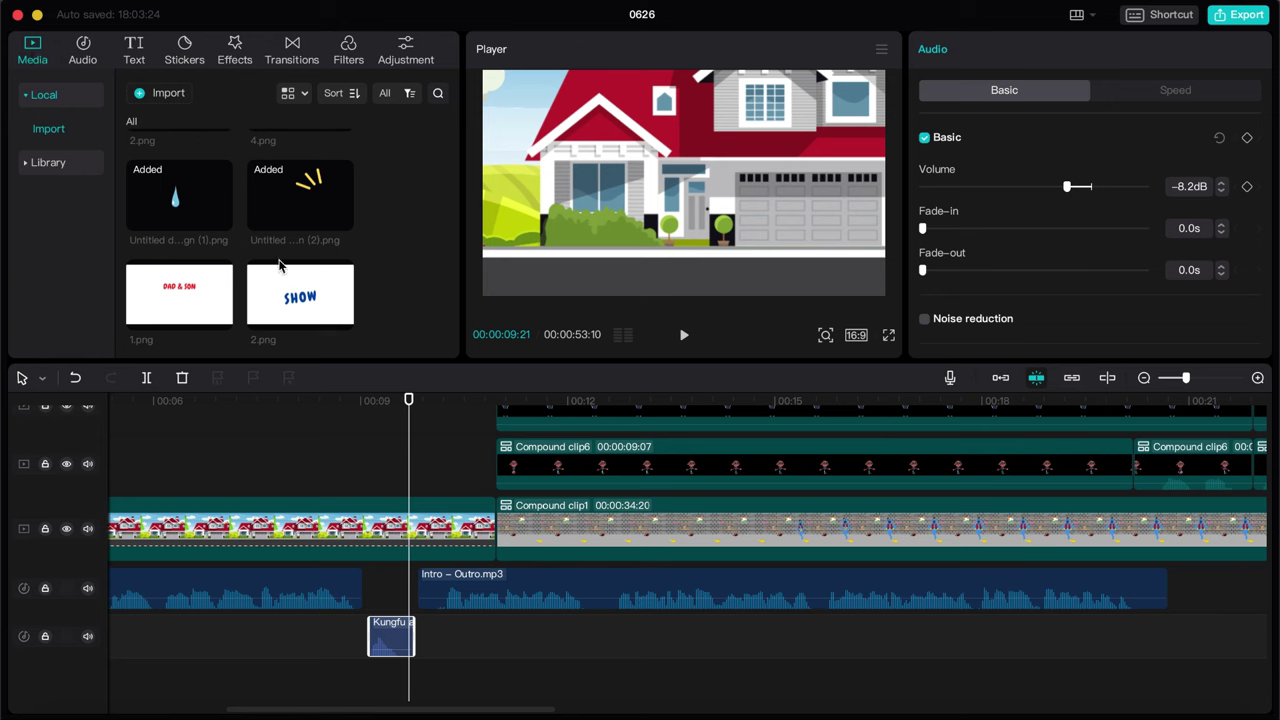
{"action": "scroll", "coordinate": [300, 272], "scroll_direction": "down", "scroll_amount": 5}
{"action": "left_click_drag", "start_coordinate": [298, 193], "coordinate": [386, 684]}
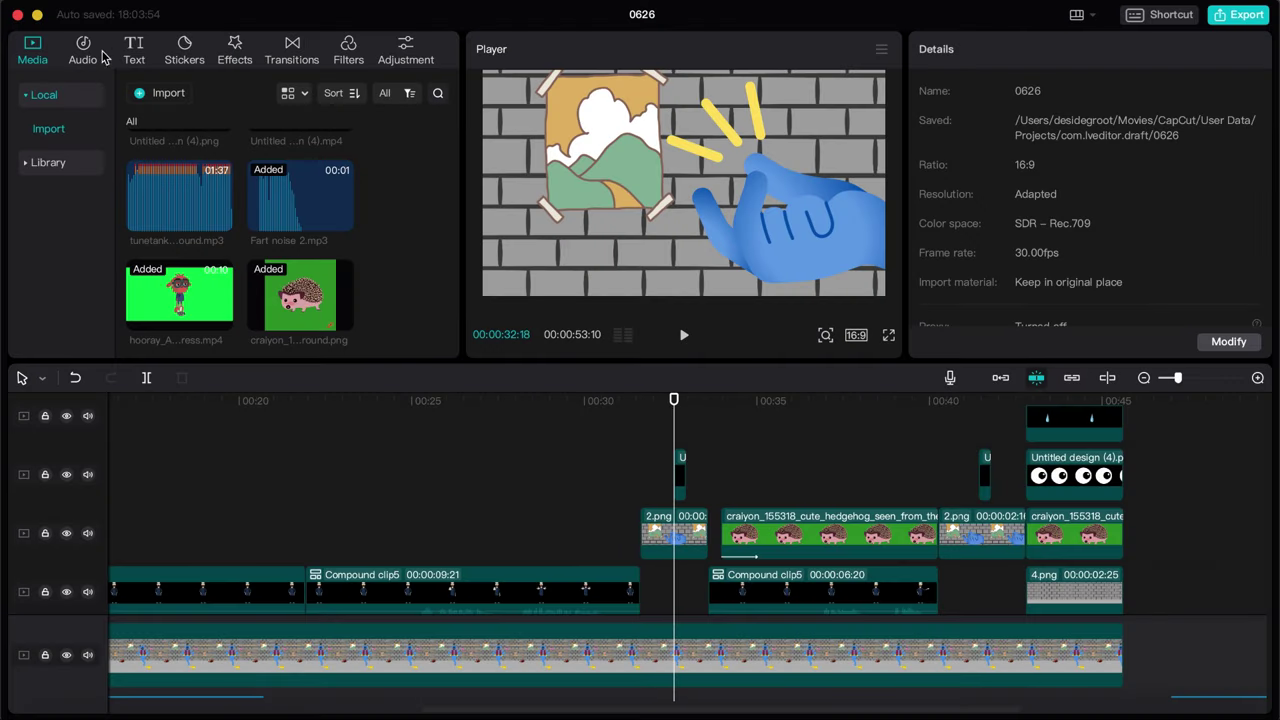
Search the sound effects for "snap", place Finger snap at 00:00:32:18 under the genie's snapping hand and play it.
{"action": "left_click", "coordinate": [84, 55]}
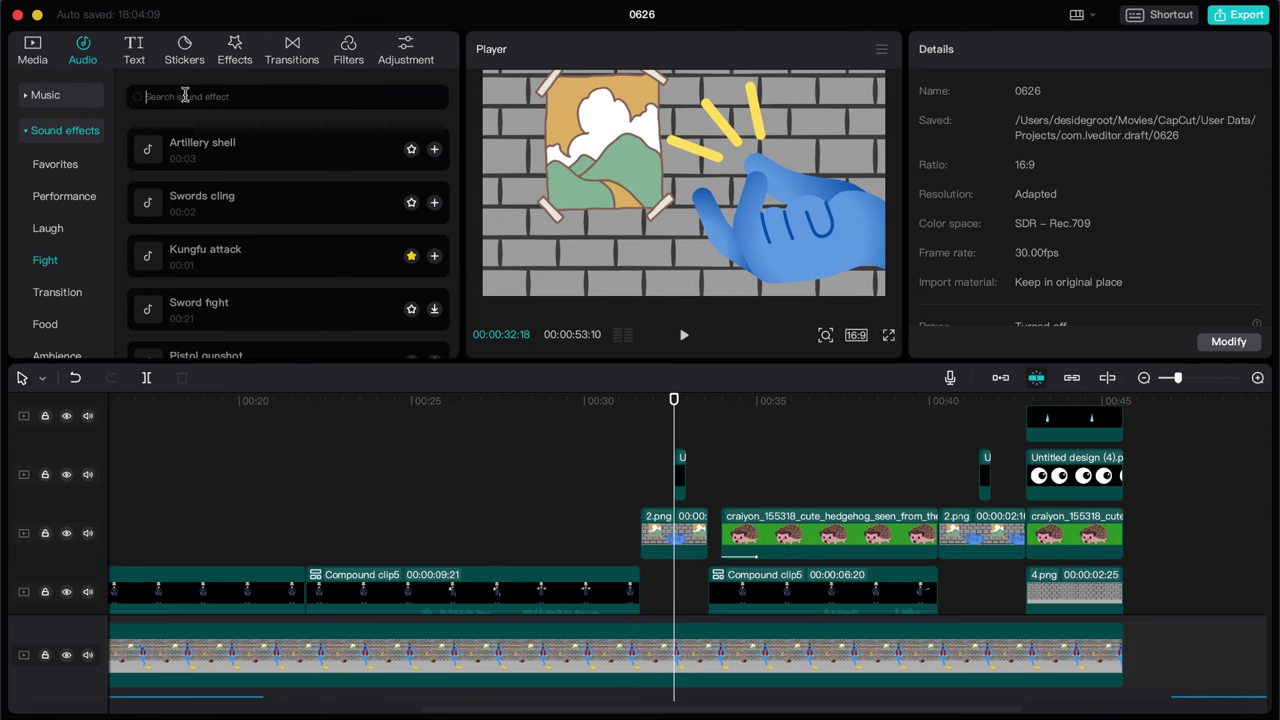
{"action": "key", "text": "Return"}
{"action": "left_click", "coordinate": [148, 152]}
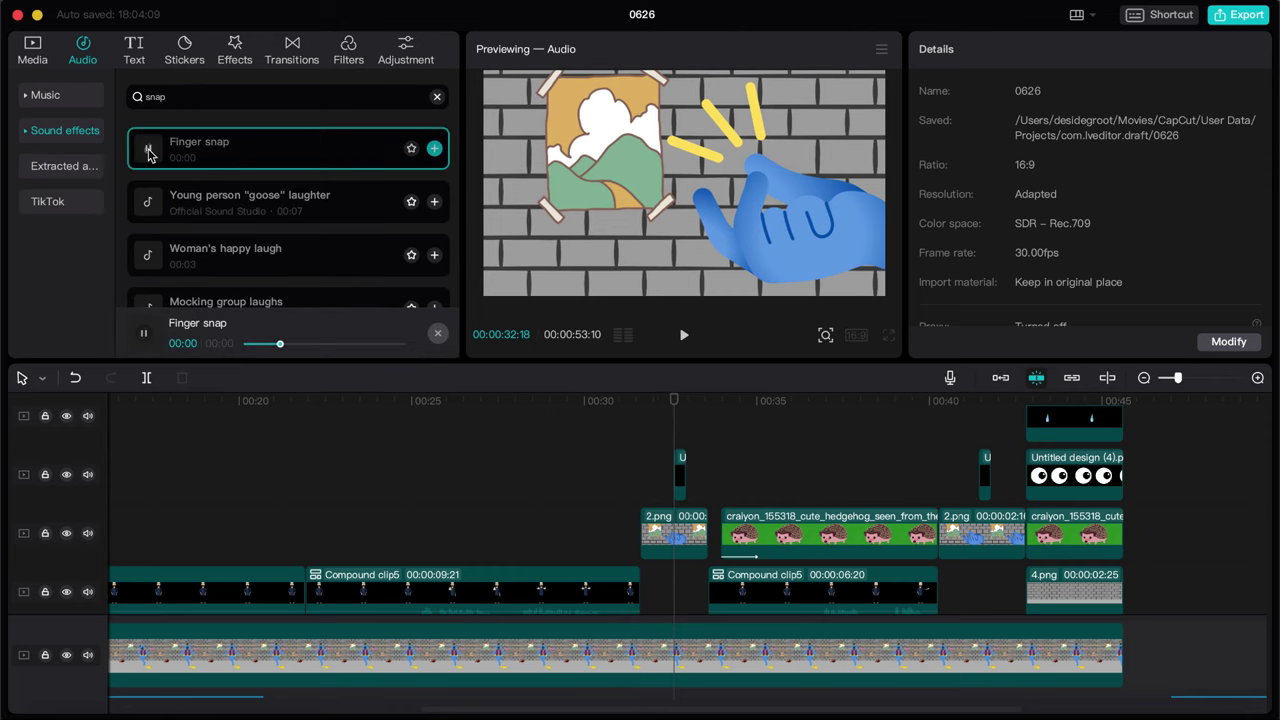
{"action": "left_click_drag", "start_coordinate": [148, 160], "coordinate": [680, 598]}
{"action": "left_click", "coordinate": [659, 398]}
{"action": "key", "text": "space"}
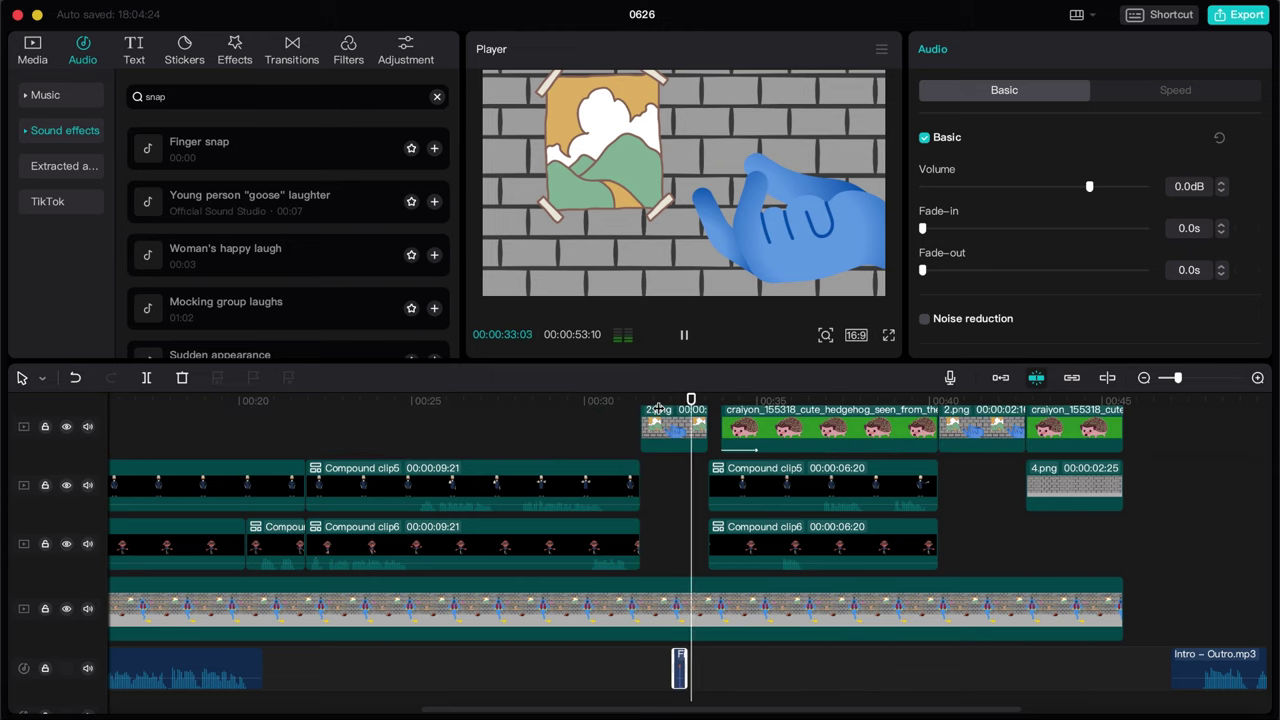
{"action": "key", "text": "space"}
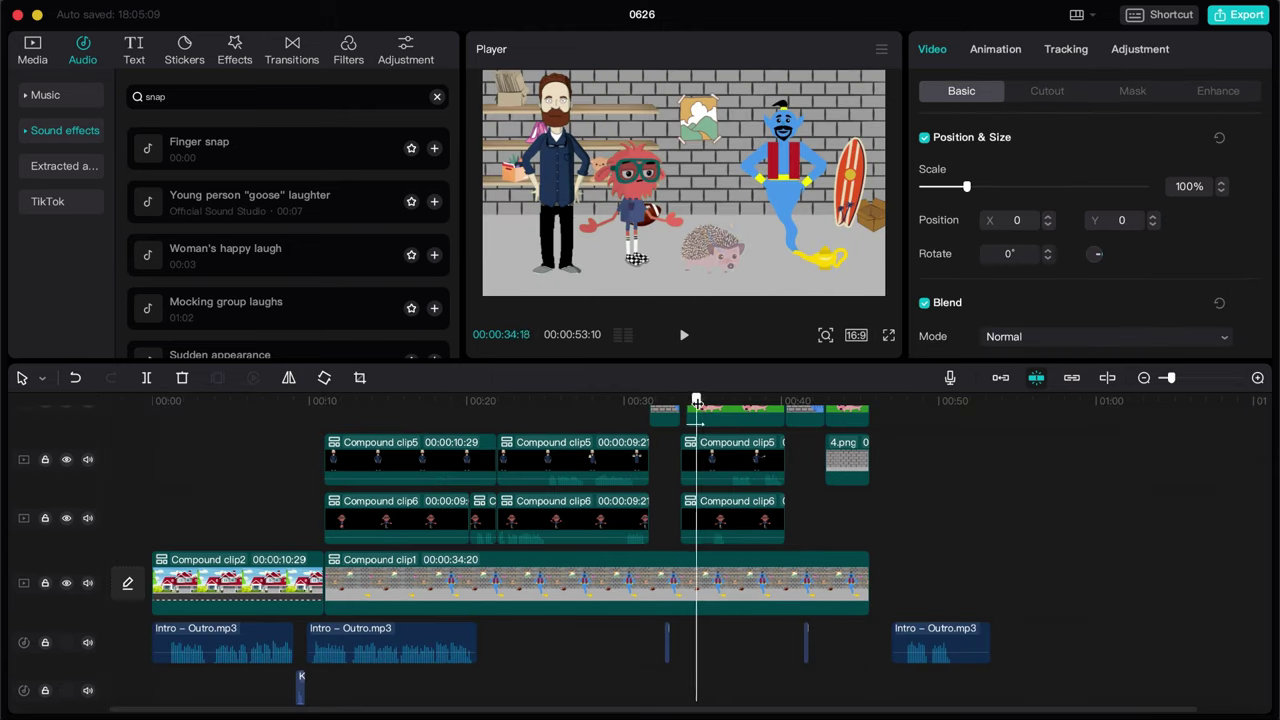
Search the sound effects for "appear", place Magical appearance at 00:00:33:29 where the hedgehog appears and play it.
{"action": "left_click_drag", "start_coordinate": [696, 408], "coordinate": [688, 408]}
{"action": "type", "text": "appear"}
{"action": "key", "text": "Return"}
{"action": "left_click", "coordinate": [150, 205]}
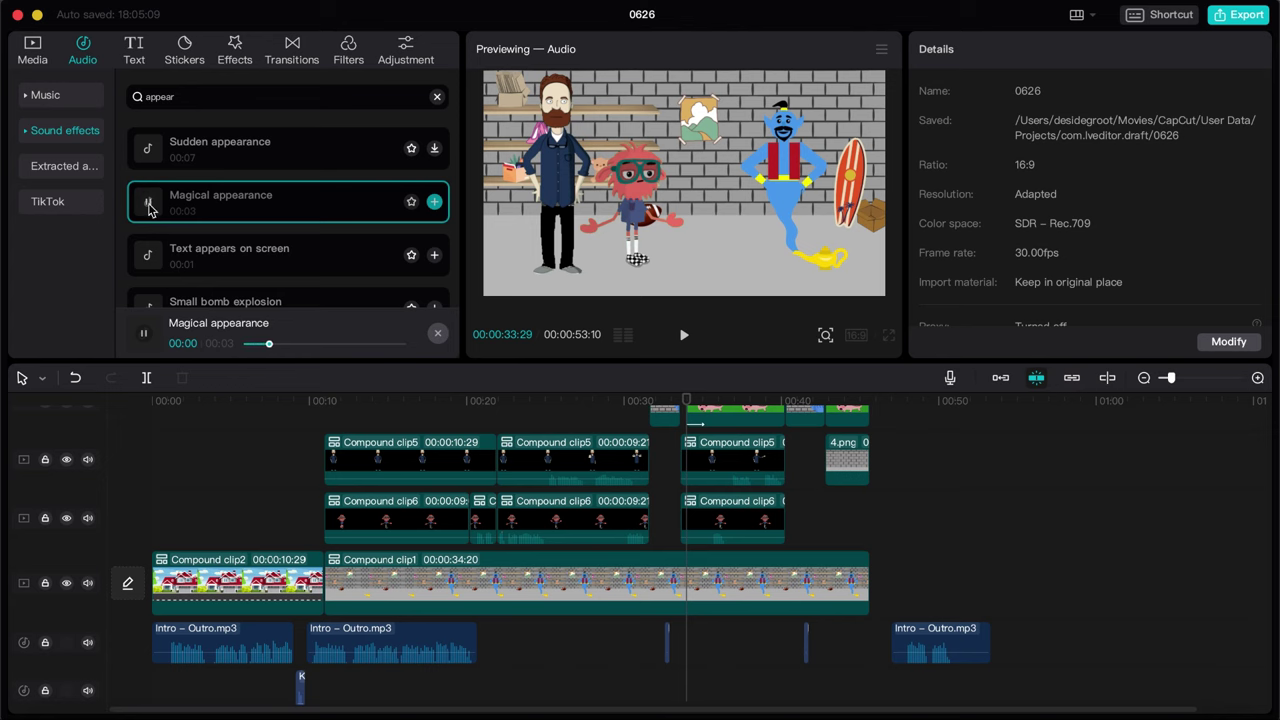
{"action": "left_click_drag", "start_coordinate": [182, 206], "coordinate": [689, 637]}
{"action": "left_click", "coordinate": [674, 532]}
{"action": "key", "text": "space"}
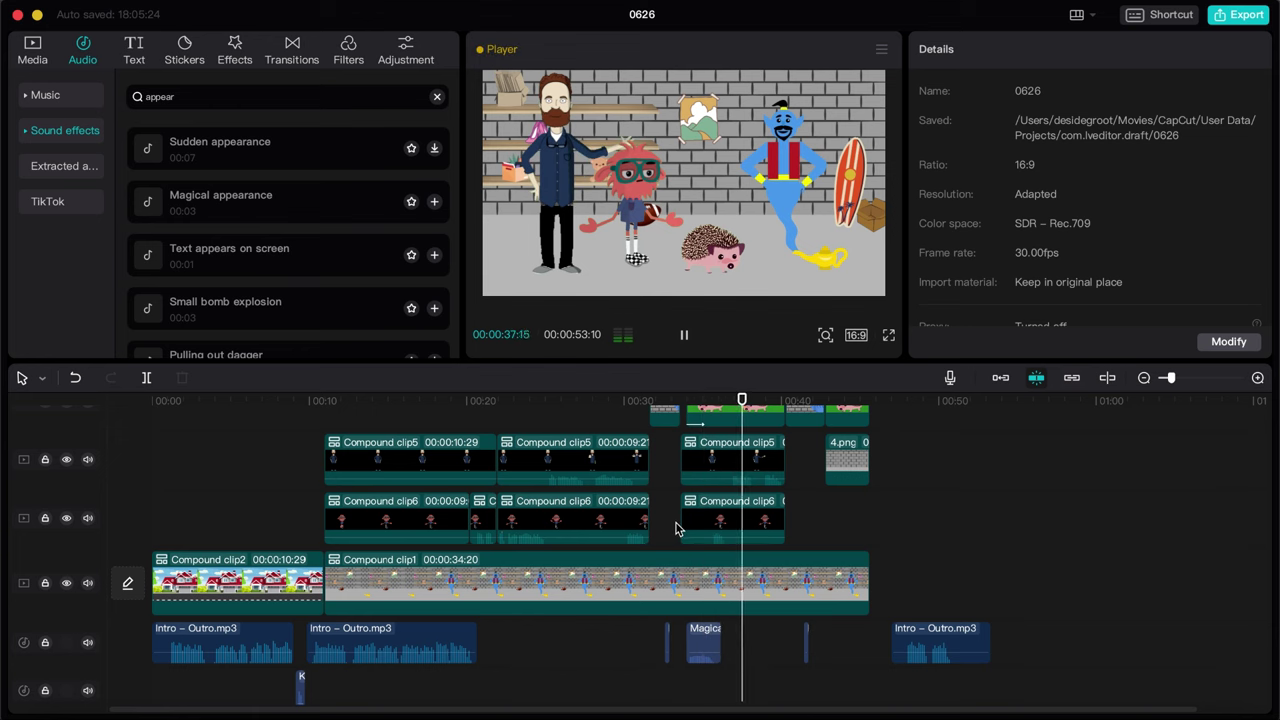
{"action": "key", "text": "space"}
Add a Black Fade transition between Compound clip2 and Compound clip1 and step through the frames around it.
{"action": "scroll", "coordinate": [308, 537], "scroll_direction": "up", "scroll_amount": 1}
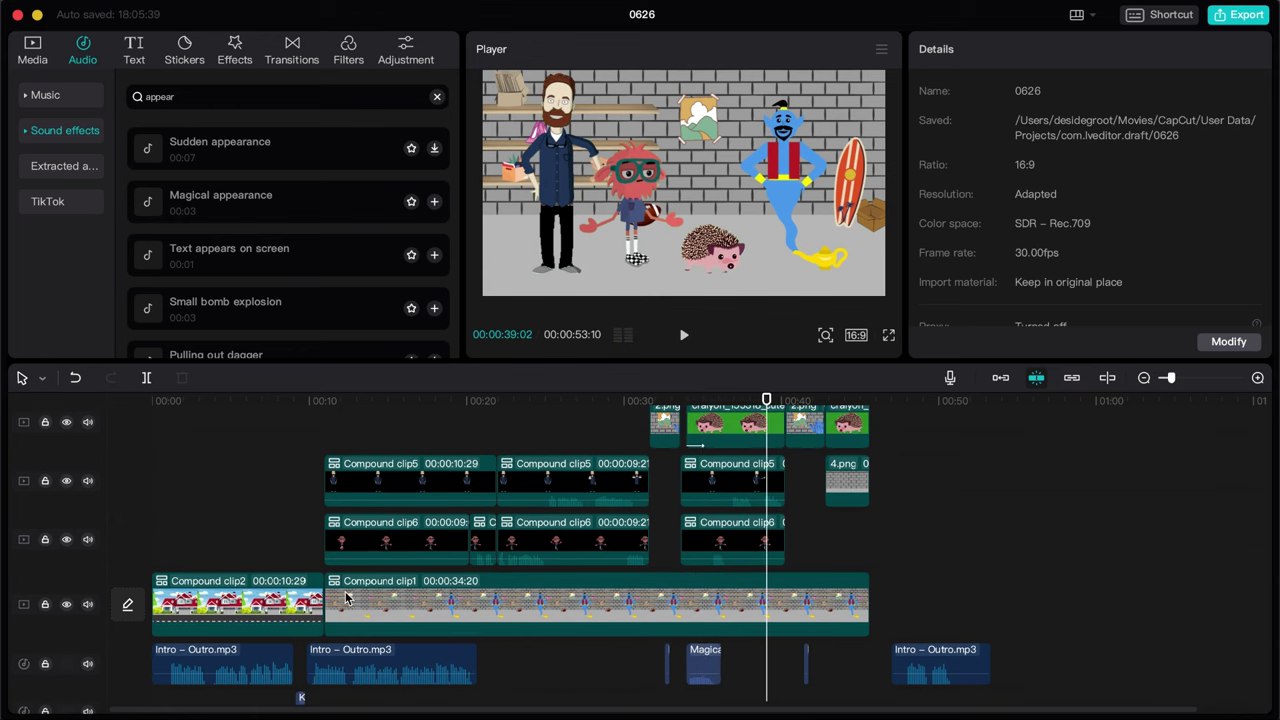
{"action": "left_click", "coordinate": [292, 48]}
{"action": "left_click_drag", "start_coordinate": [163, 141], "coordinate": [323, 605]}
{"action": "left_click_drag", "start_coordinate": [310, 402], "coordinate": [318, 412]}
{"action": "key", "text": "Right"}
{"action": "key", "text": "Right"}
{"action": "key", "text": "Right"}
{"action": "key", "text": "Right"}
{"action": "key", "text": "Right"}
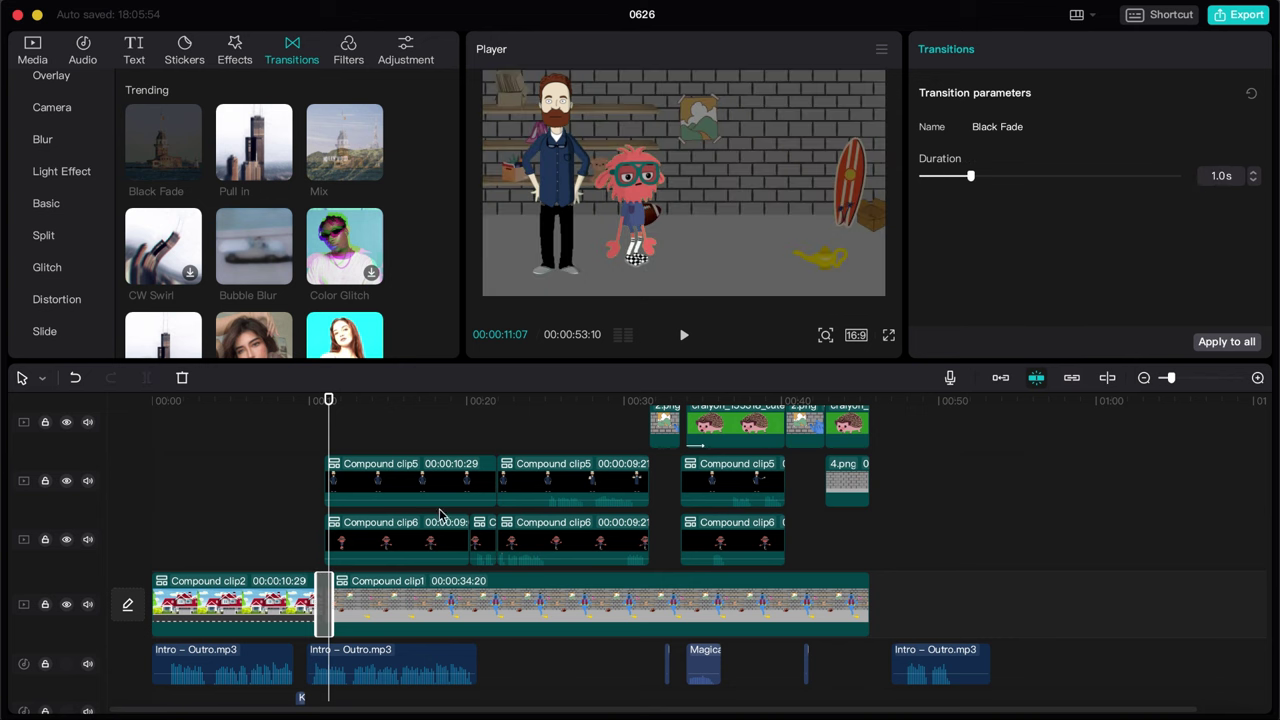
Apply the Fade In entrance animation to the first Compound clip5 and Compound clip6 clips at the scene change.
{"action": "left_click", "coordinate": [408, 498]}
{"action": "left_click", "coordinate": [1090, 52]}
{"action": "left_click", "coordinate": [1088, 152]}
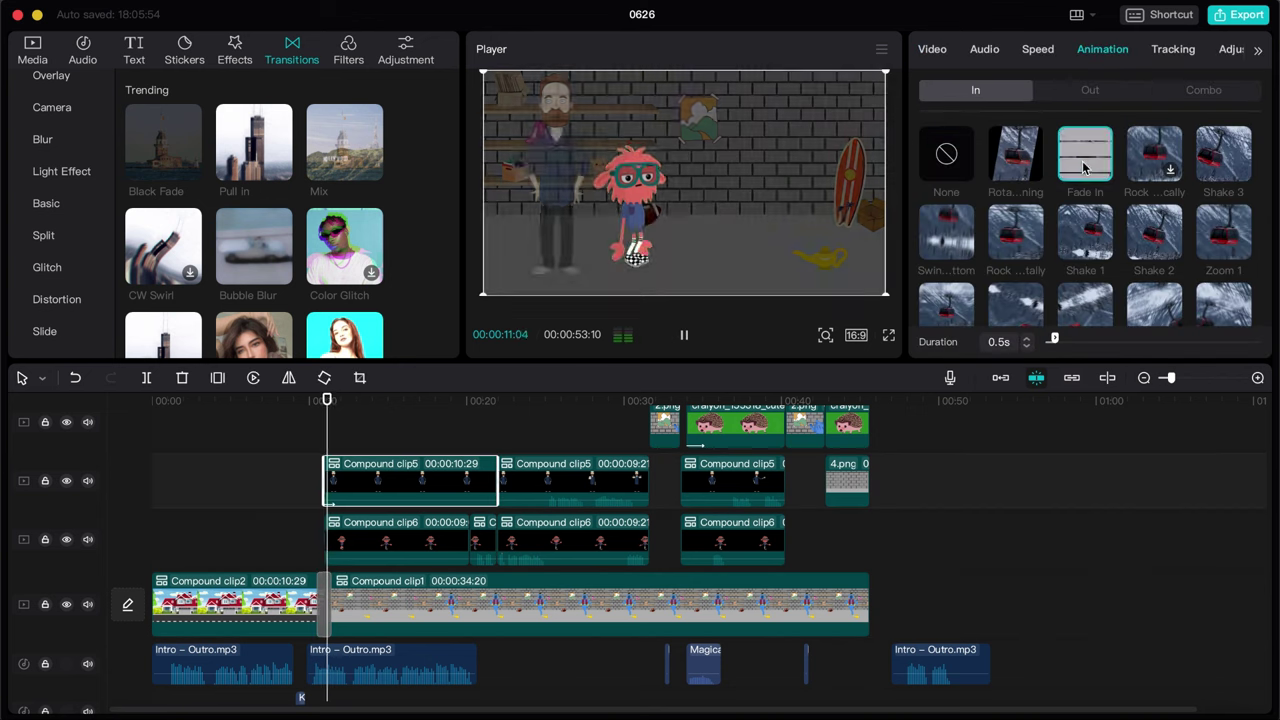
{"action": "left_click", "coordinate": [360, 542]}
{"action": "left_click", "coordinate": [1098, 148]}
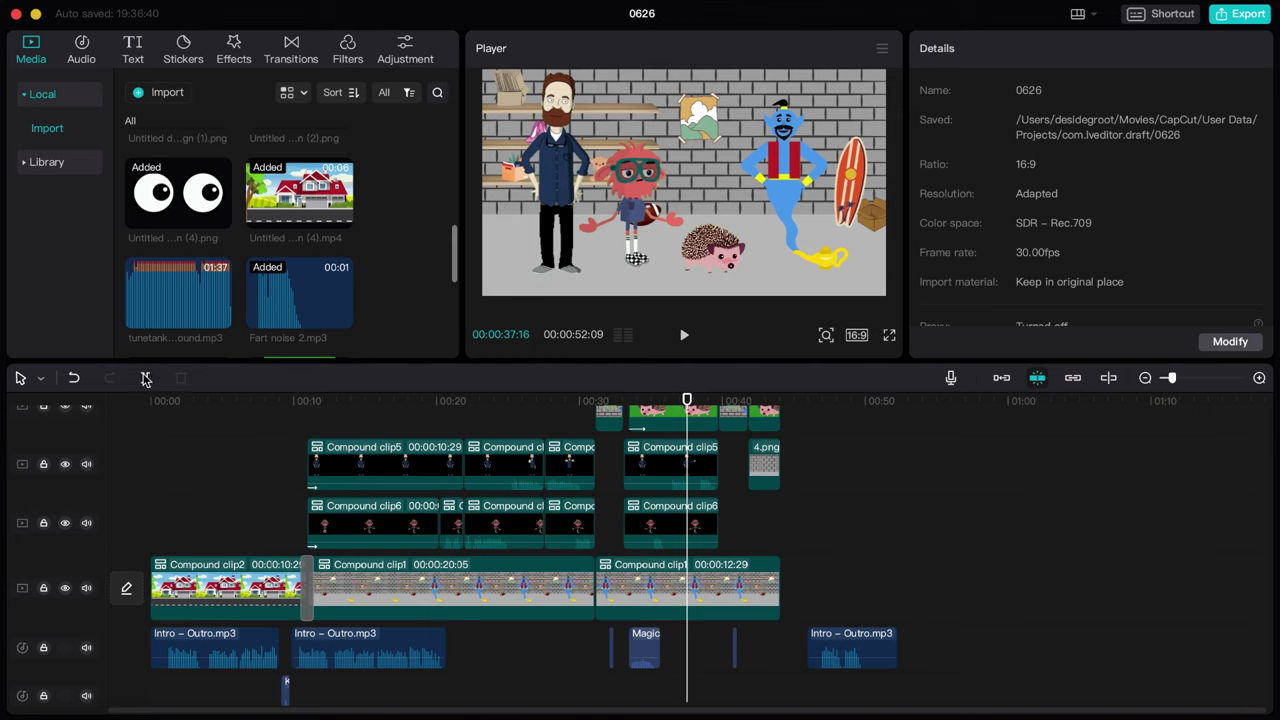
Search the sound effects for "bleep" and place Bleeping at about 00:00:38:16, during the dad's line in the hedgehog scene.
{"action": "key", "text": "Home"}
{"action": "scroll", "coordinate": [570, 407], "scroll_direction": "up", "scroll_amount": 2}
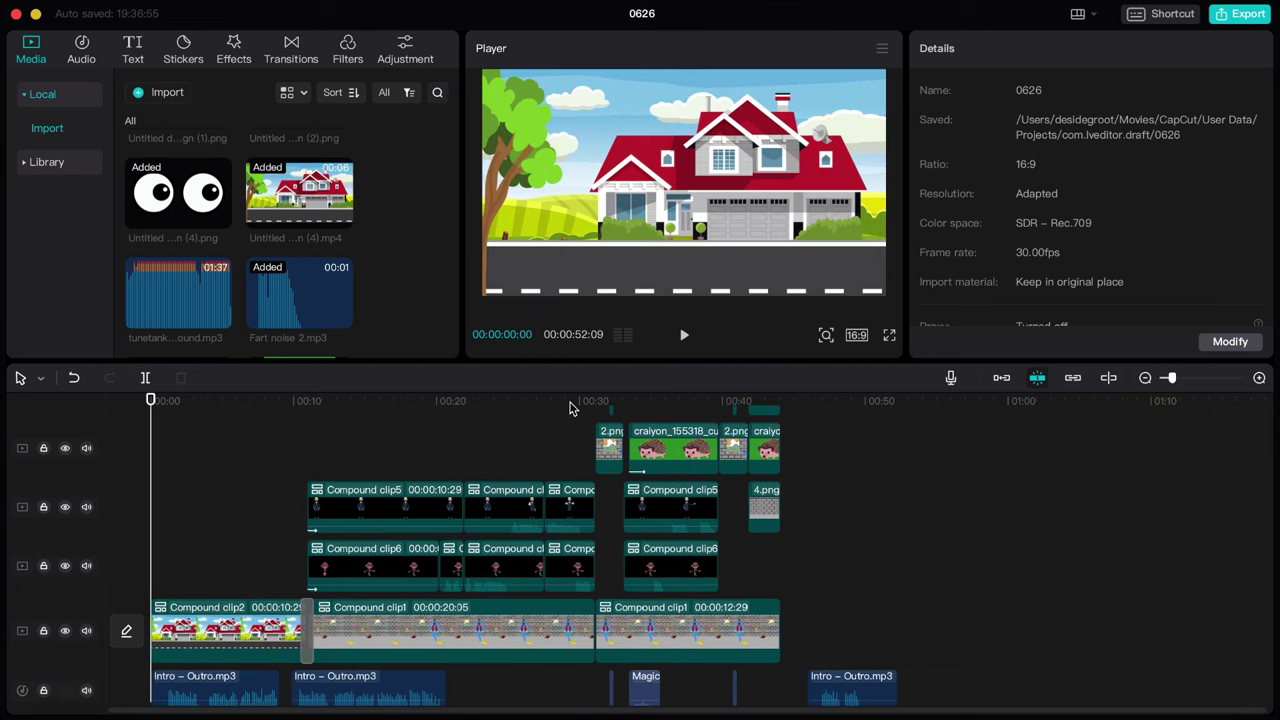
{"action": "left_click_drag", "start_coordinate": [697, 405], "coordinate": [689, 405]}
{"action": "key", "text": "space"}
{"action": "key", "text": "space"}
{"action": "left_click", "coordinate": [1194, 378]}
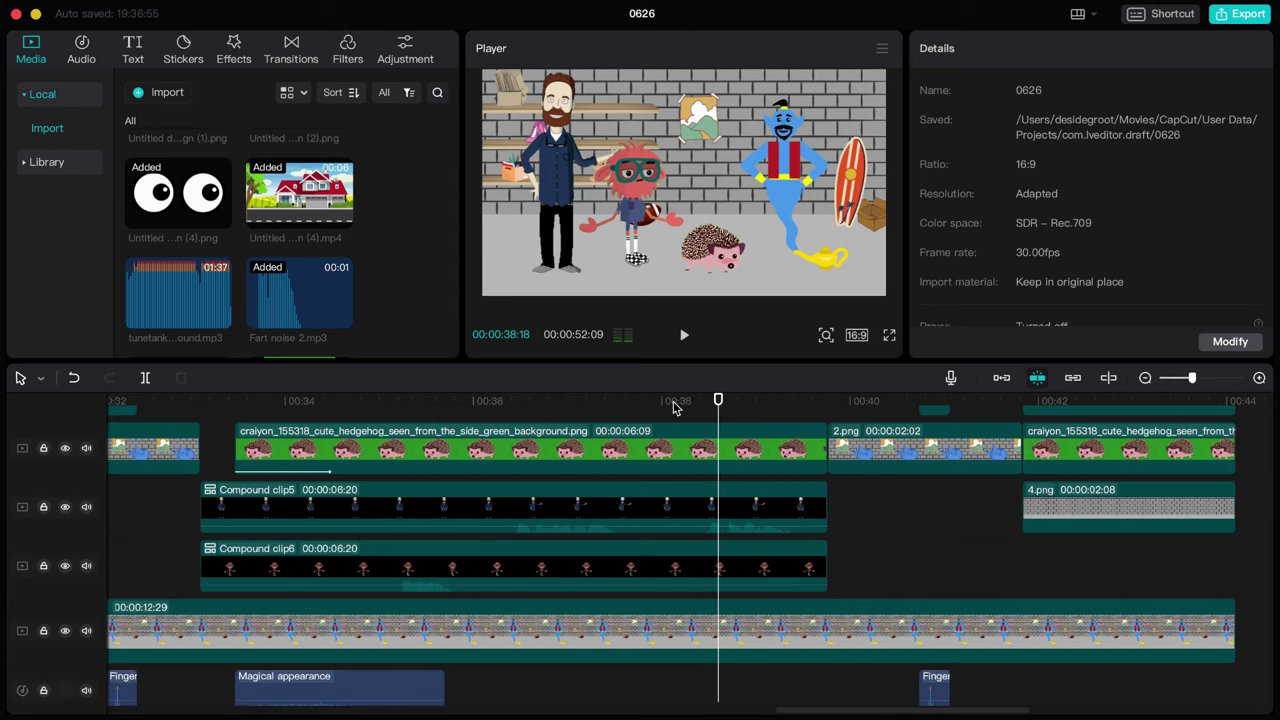
{"action": "left_click", "coordinate": [92, 52]}
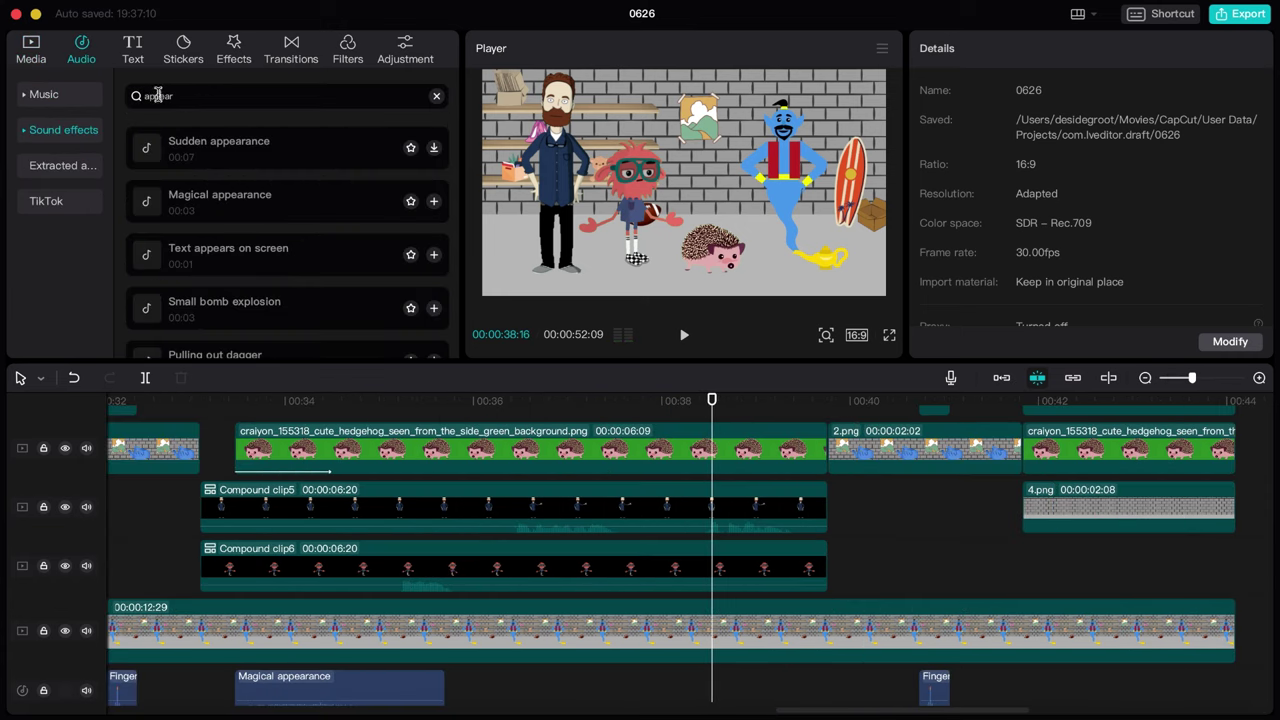
{"action": "type", "text": "ep"}
{"action": "key", "text": "Return"}
{"action": "left_click_drag", "start_coordinate": [280, 150], "coordinate": [712, 645]}
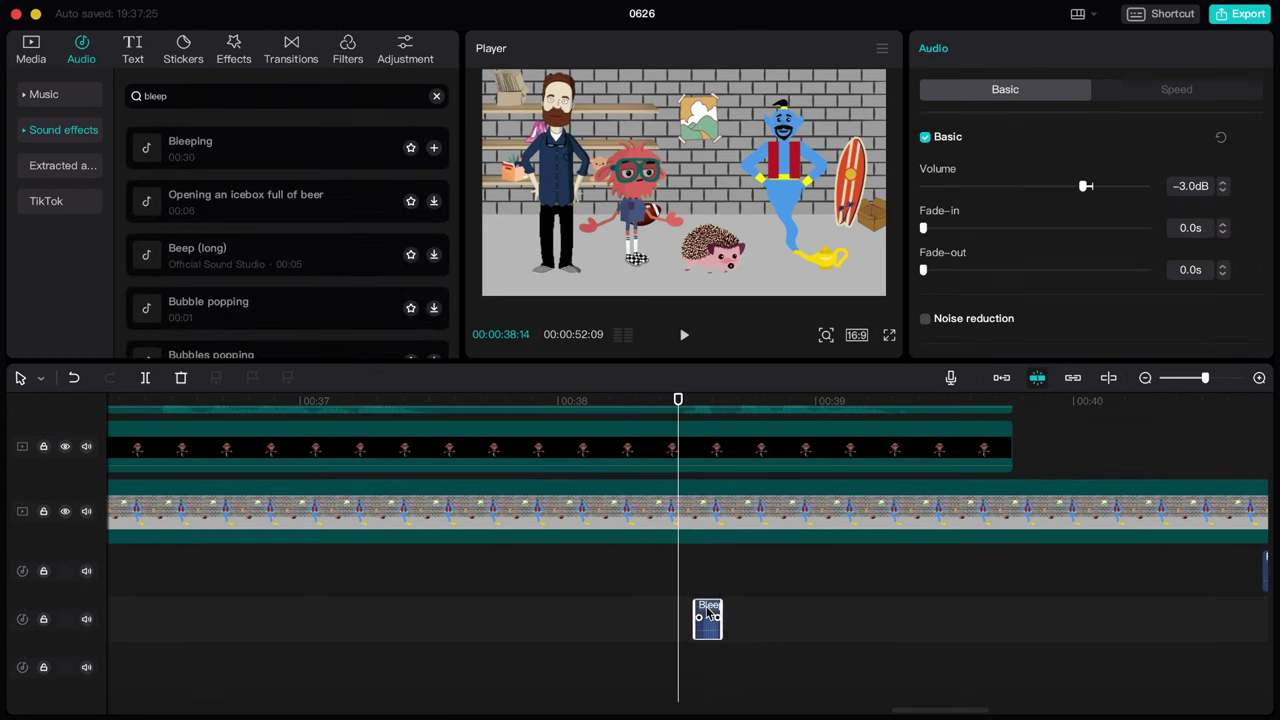
{"action": "left_click_drag", "start_coordinate": [756, 408], "coordinate": [583, 411]}
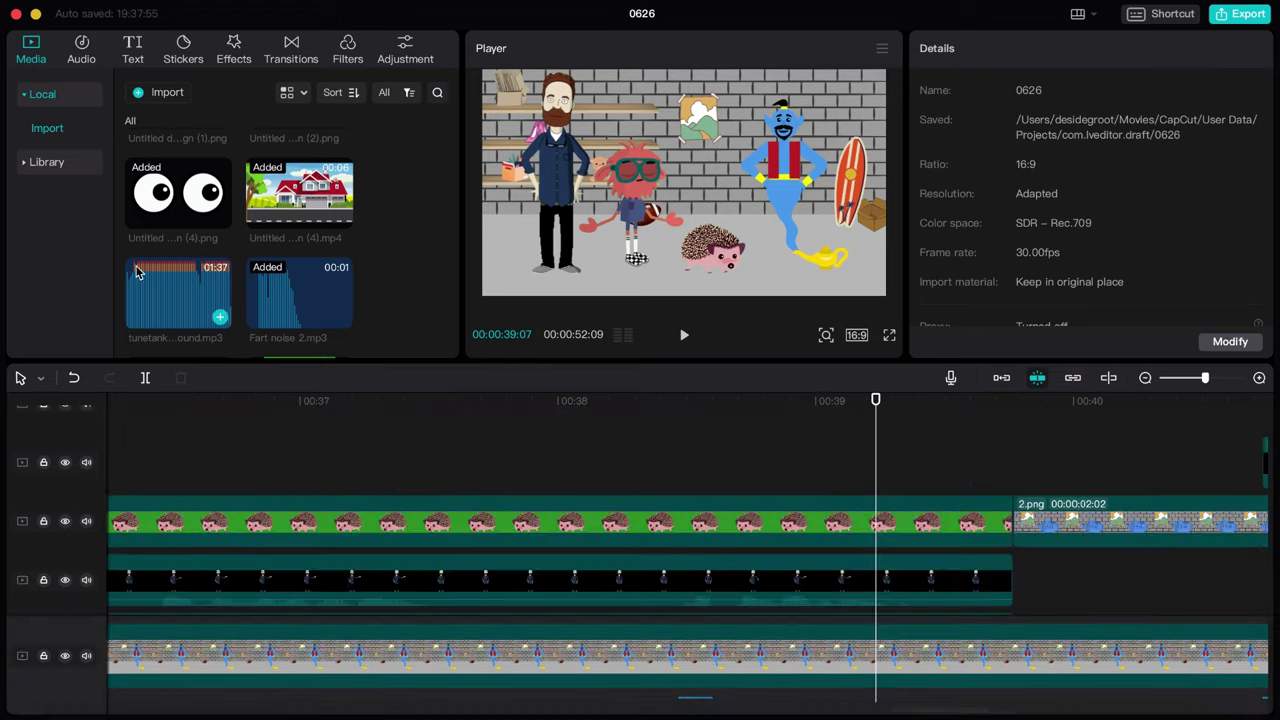
Add the CENSORED image 6.png above the hedgehog clip at about 00:00:38:14, shrink it and position it over the dad.
{"action": "scroll", "coordinate": [138, 273], "scroll_direction": "down", "scroll_amount": 5}
{"action": "left_click_drag", "start_coordinate": [178, 293], "coordinate": [680, 463]}
{"action": "left_click_drag", "start_coordinate": [885, 295], "coordinate": [594, 133]}
{"action": "left_click_drag", "start_coordinate": [578, 124], "coordinate": [552, 160]}
Trim the CENSORED image to a brief flash at the bleep, delete the remainder and play the result.
{"action": "left_click_drag", "start_coordinate": [678, 404], "coordinate": [686, 432]}
{"action": "left_click", "coordinate": [705, 402]}
{"action": "key", "text": "super+b"}
{"action": "key", "text": "BackSpace"}
{"action": "left_click", "coordinate": [569, 450]}
{"action": "key", "text": "space"}
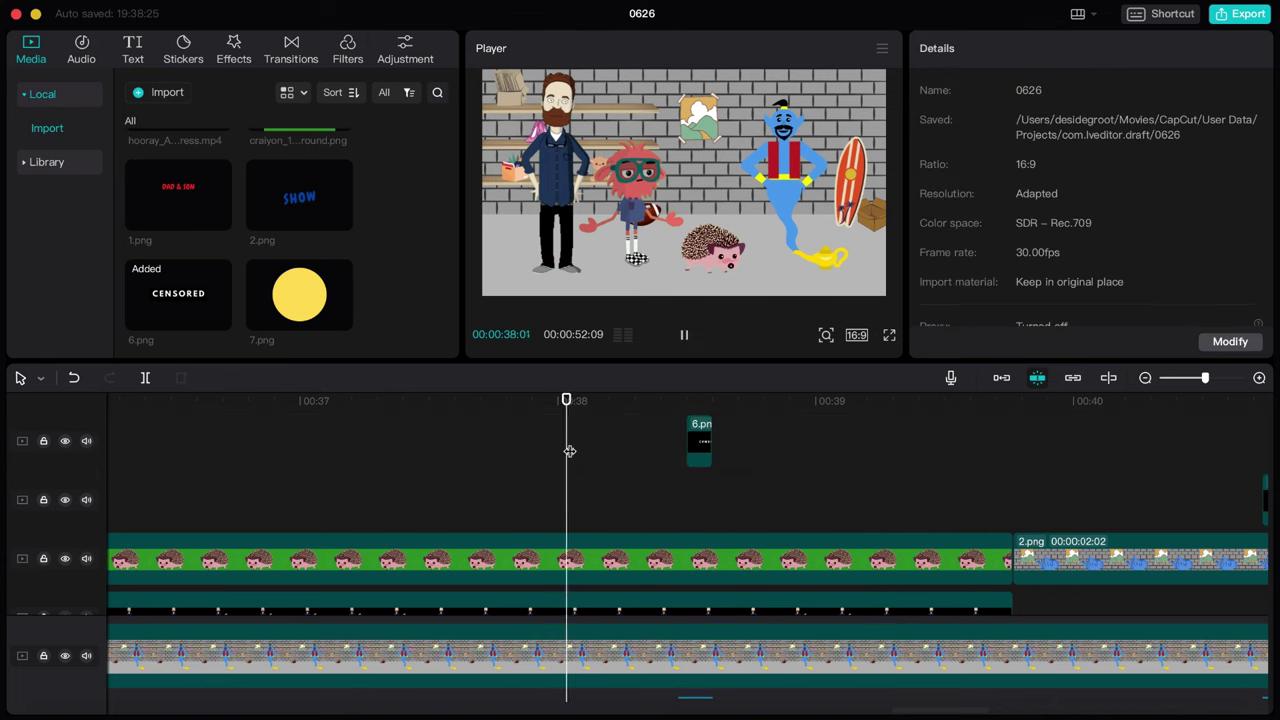
{"action": "left_click", "coordinate": [560, 449]}
{"action": "left_click", "coordinate": [608, 409]}
{"action": "key", "text": "space"}
Place title images 1.png at 00:00:02:04 and 2.png slightly after it over the house intro, and shorten both to a common end.
{"action": "scroll", "coordinate": [775, 495], "scroll_direction": "down", "scroll_amount": 3}
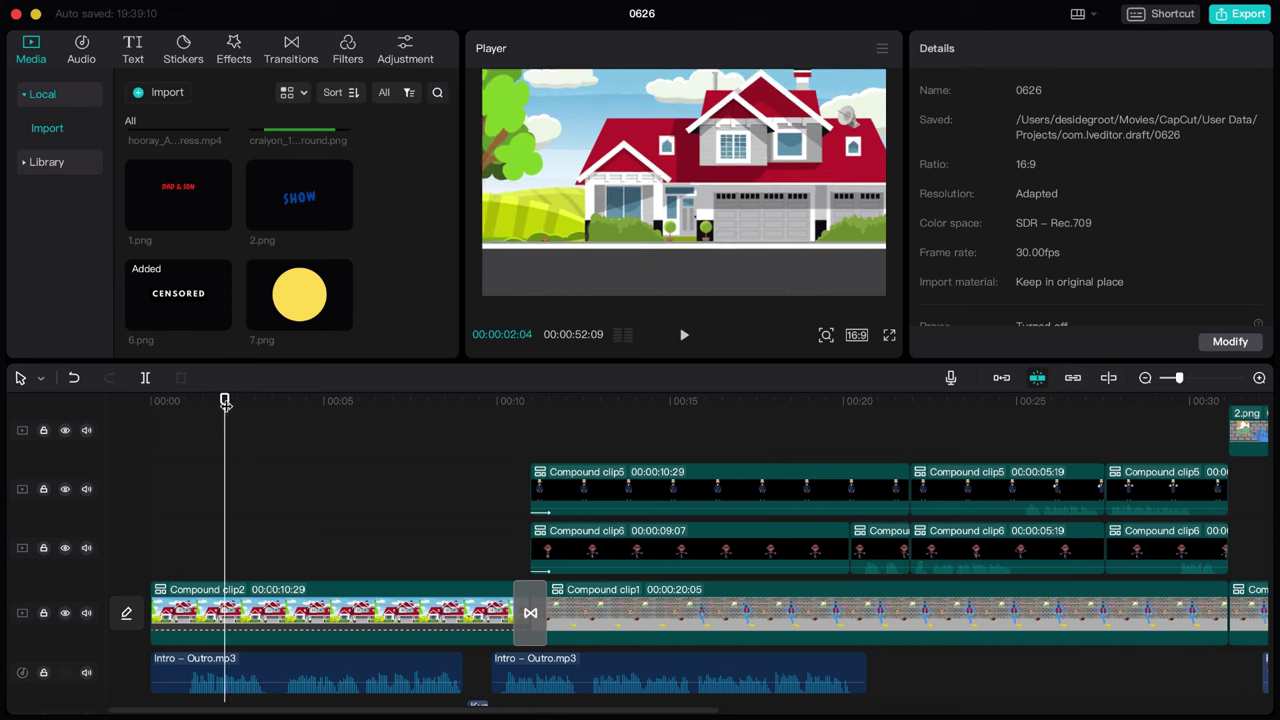
{"action": "left_click_drag", "start_coordinate": [221, 219], "coordinate": [265, 510]}
{"action": "left_click_drag", "start_coordinate": [284, 215], "coordinate": [243, 550]}
{"action": "key", "text": "space"}
{"action": "key", "text": "space"}
{"action": "left_click_drag", "start_coordinate": [395, 490], "coordinate": [273, 497]}
{"action": "left_click_drag", "start_coordinate": [416, 547], "coordinate": [266, 546]}
Apply the Rock Horizontally entrance animation to the 1.png title and Rock Vertically to the 2.png title.
{"action": "left_click", "coordinate": [249, 430]}
{"action": "left_click", "coordinate": [261, 492]}
{"action": "left_click", "coordinate": [998, 52]}
{"action": "left_click", "coordinate": [1022, 237]}
{"action": "left_click", "coordinate": [1152, 157]}
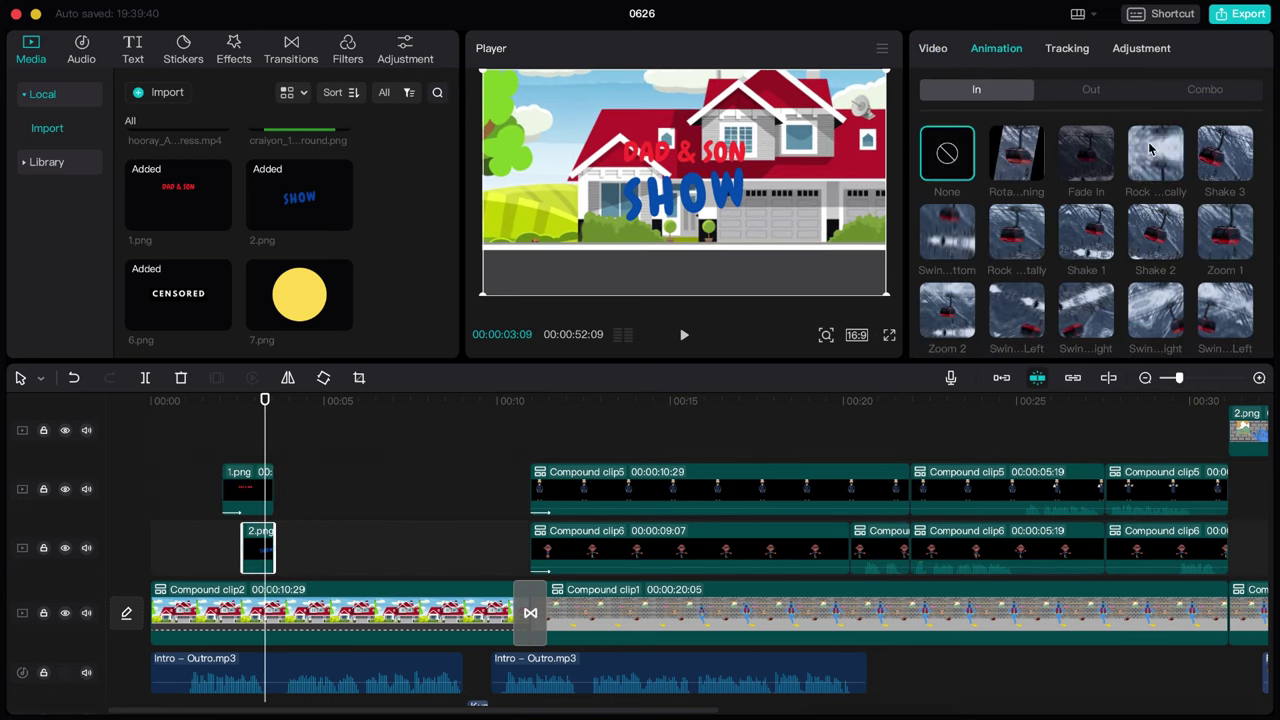
Apply the Fade Out exit animation to the 1.png and 2.png title clips.
{"action": "left_click", "coordinate": [1105, 89]}
{"action": "left_click", "coordinate": [1086, 153]}
{"action": "left_click", "coordinate": [259, 547]}
{"action": "left_click", "coordinate": [260, 494]}
Play the title intro and extend the ends of both title clips slightly.
{"action": "left_click", "coordinate": [163, 439]}
{"action": "key", "text": "space"}
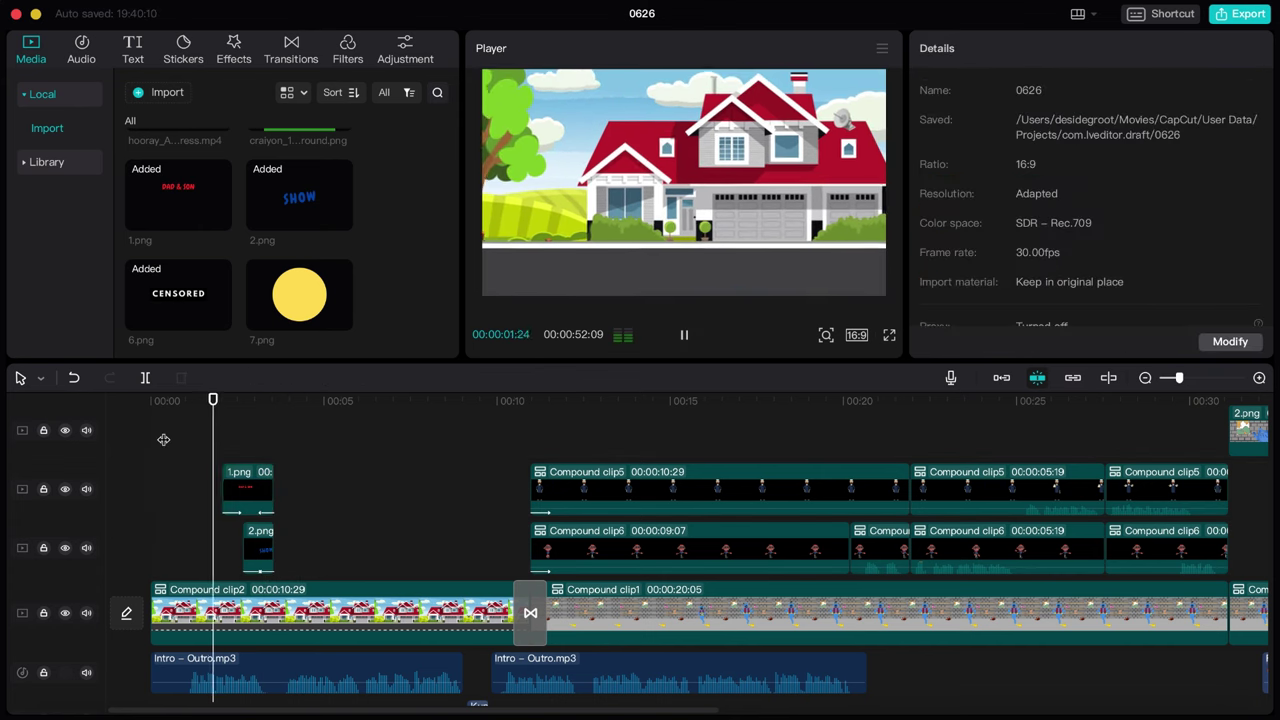
{"action": "key", "text": "space"}
{"action": "left_click_drag", "start_coordinate": [271, 483], "coordinate": [281, 483]}
{"action": "left_click_drag", "start_coordinate": [272, 547], "coordinate": [281, 547]}
Place the yellow circle 7.png at 00:00:04:12 over the house intro and give it an entrance animation.
{"action": "left_click", "coordinate": [303, 400]}
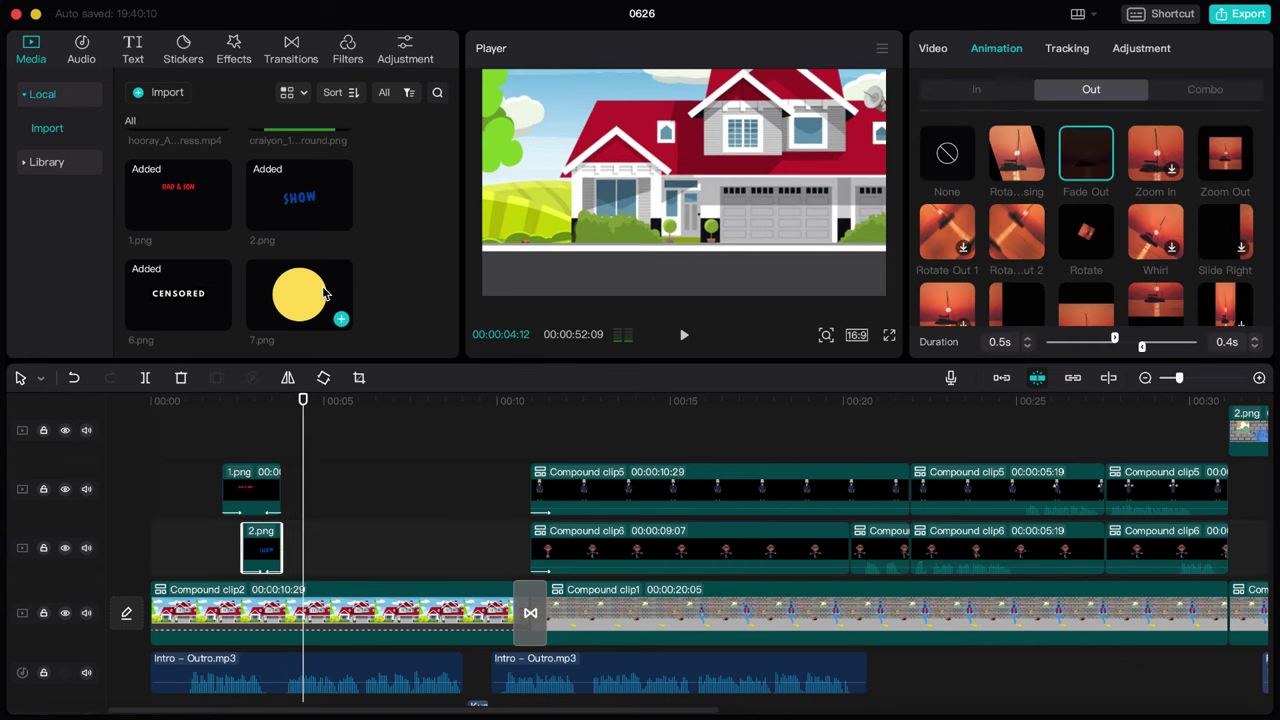
{"action": "left_click_drag", "start_coordinate": [320, 295], "coordinate": [304, 527]}
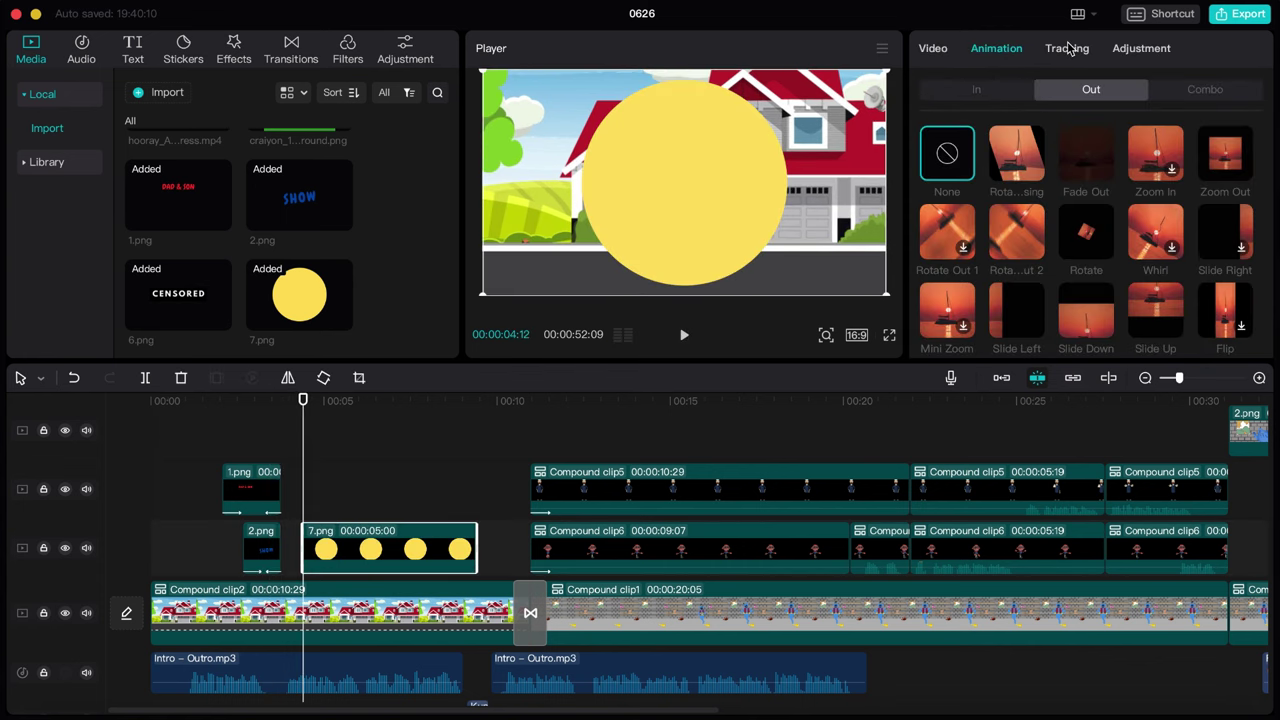
{"action": "left_click", "coordinate": [1000, 92]}
{"action": "scroll", "coordinate": [1018, 165], "scroll_direction": "down", "scroll_amount": 3}
{"action": "left_click", "coordinate": [1016, 166]}
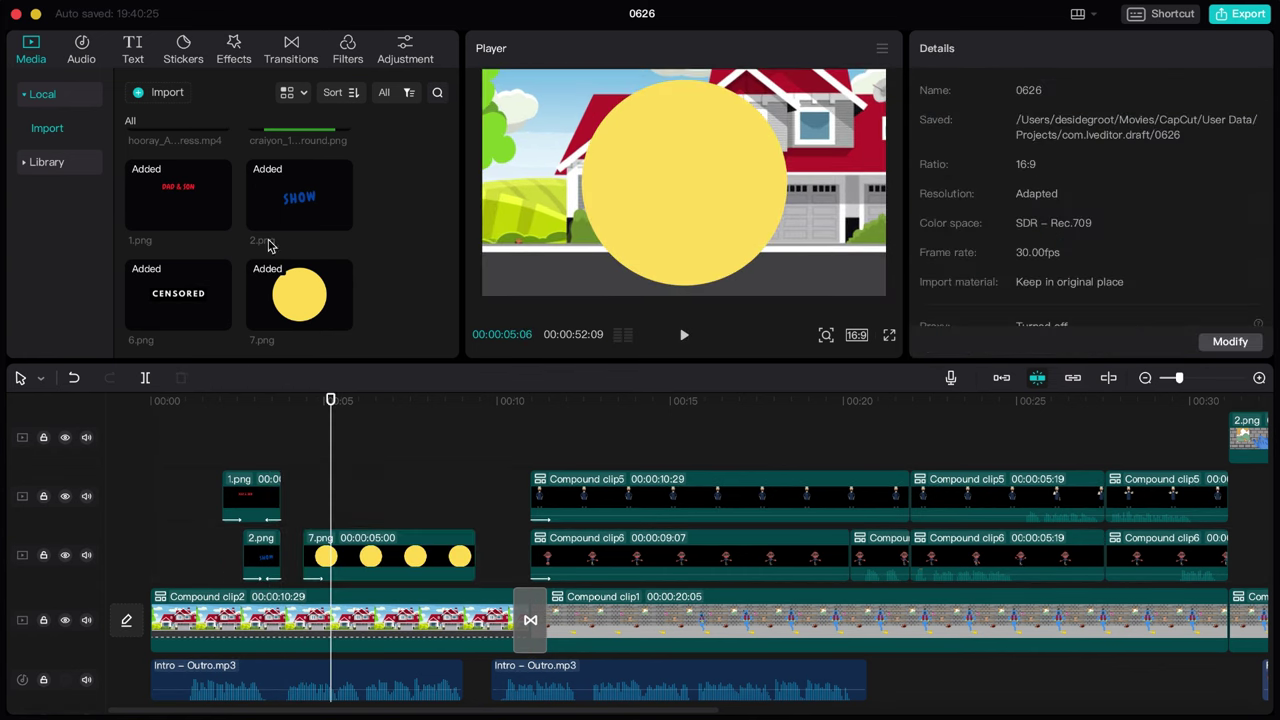
Paste a copy of the son's 9:07 Compound clip6 on a track above the yellow circle clip, starting near 00:00:05.
{"action": "left_click", "coordinate": [549, 540]}
{"action": "key", "text": "ctrl+v"}
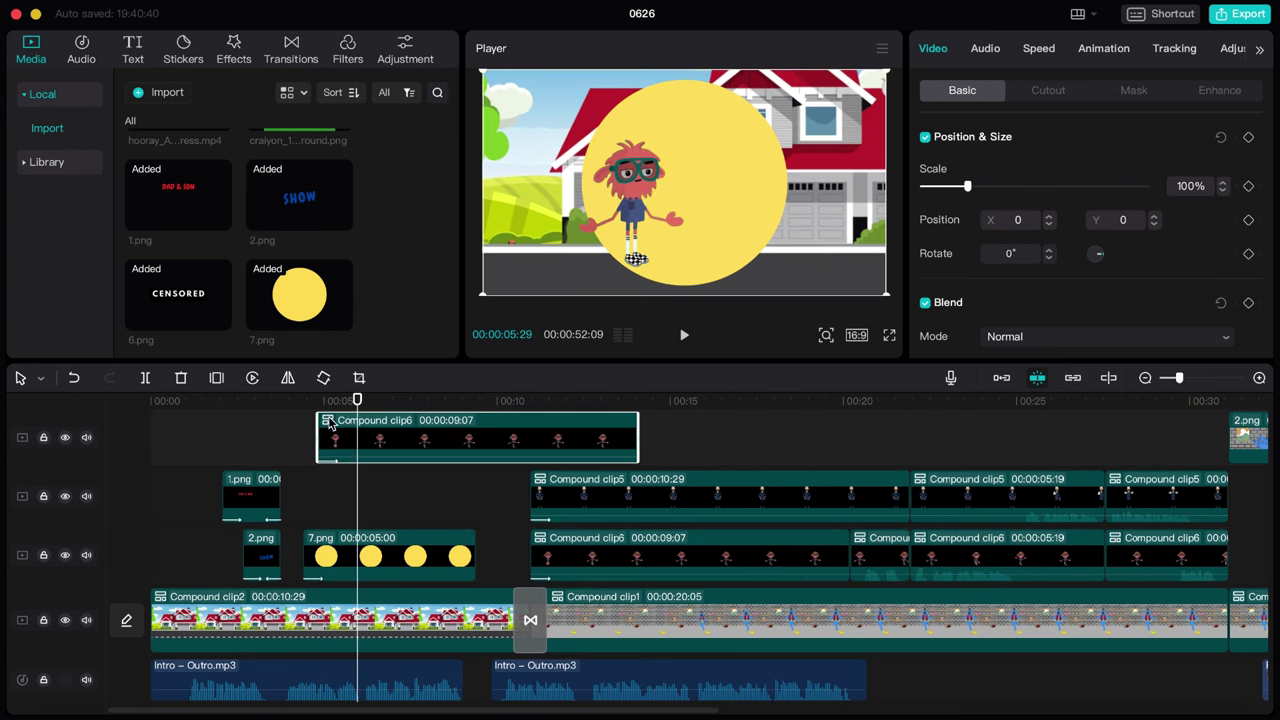
Cut the pasted son clip above the yellow circle at about 00:00:08:23 and delete the remainder.
{"action": "key", "text": "space"}
{"action": "left_click", "coordinate": [145, 378]}
{"action": "key", "text": "Delete"}
Paste a copy of the dad's 10:29 Compound clip5 above the son's clip near 00:00:05 and play the intro.
{"action": "left_click", "coordinate": [583, 490]}
{"action": "key", "text": "super+c"}
{"action": "left_click", "coordinate": [317, 402]}
{"action": "key", "text": "super+v"}
{"action": "key", "text": "space"}
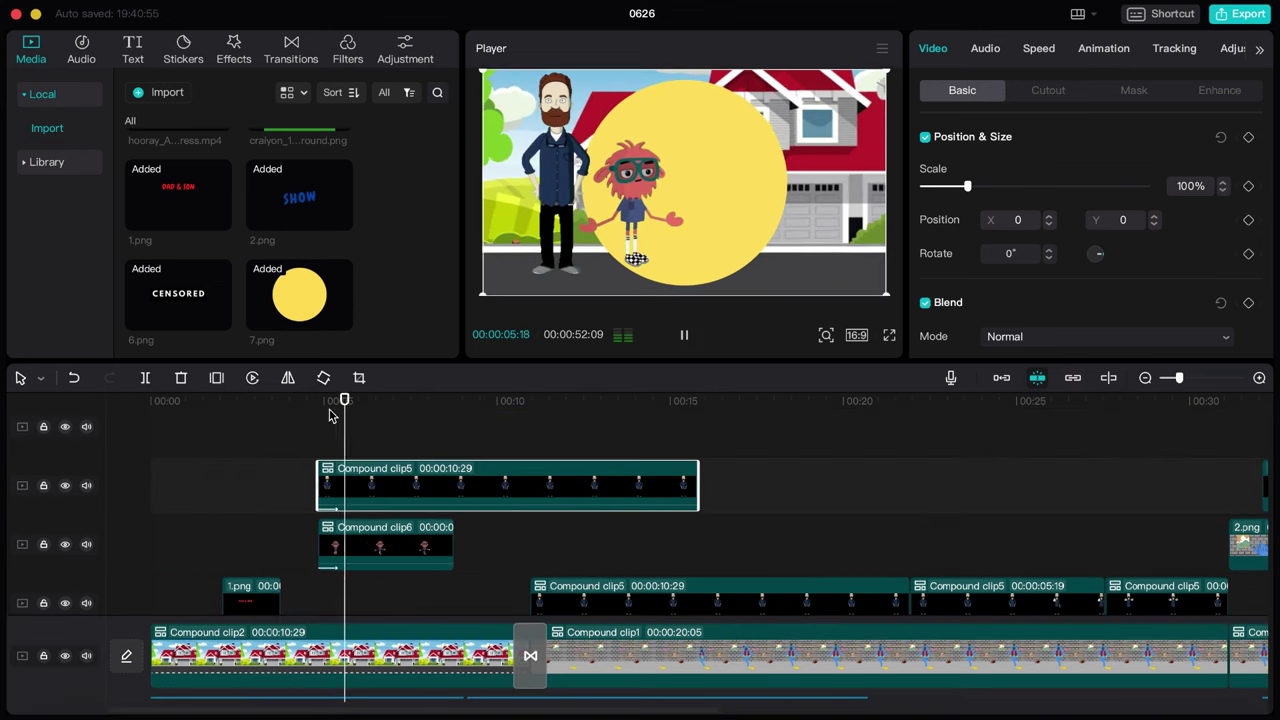
Cut the pasted dad clip at 00:00:08:23, delete the rest, and trim the yellow circle 7.png to the same end.
{"action": "left_click_drag", "start_coordinate": [351, 411], "coordinate": [454, 411]}
{"action": "left_click", "coordinate": [145, 378]}
{"action": "key", "text": "Delete"}
{"action": "scroll", "coordinate": [478, 580], "scroll_direction": "down", "scroll_amount": 3}
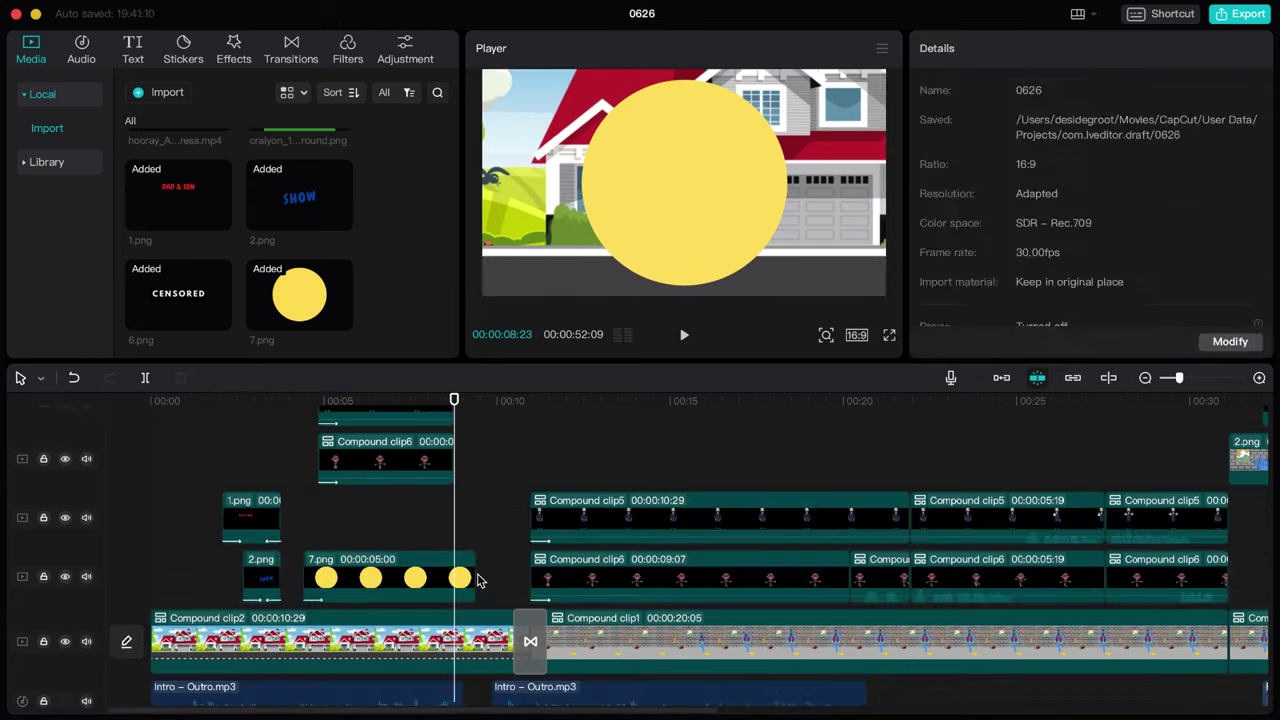
{"action": "left_click_drag", "start_coordinate": [475, 580], "coordinate": [454, 580]}
Mirror the son and place the dad and son side by side in front of the yellow circle.
{"action": "left_click", "coordinate": [380, 466]}
{"action": "left_click", "coordinate": [358, 402]}
{"action": "left_click_drag", "start_coordinate": [640, 225], "coordinate": [730, 225]}
{"action": "right_click", "coordinate": [383, 462]}
{"action": "left_click", "coordinate": [612, 490]}
{"action": "left_click_drag", "start_coordinate": [829, 225], "coordinate": [727, 238]}
{"action": "left_click_drag", "start_coordinate": [563, 197], "coordinate": [645, 197]}
{"action": "left_click_drag", "start_coordinate": [722, 220], "coordinate": [726, 220]}
{"action": "left_click_drag", "start_coordinate": [645, 200], "coordinate": [653, 200]}
Shrink the yellow circle slightly and shift it down a little behind the two characters.
{"action": "left_click", "coordinate": [514, 95]}
{"action": "left_click_drag", "start_coordinate": [483, 70], "coordinate": [499, 79]}
{"action": "left_click_drag", "start_coordinate": [586, 165], "coordinate": [587, 174]}
Shorten the Slide Left entrance animation of the son's clip above the yellow circle and play the intro.
{"action": "left_click", "coordinate": [385, 460]}
{"action": "left_click", "coordinate": [1103, 48]}
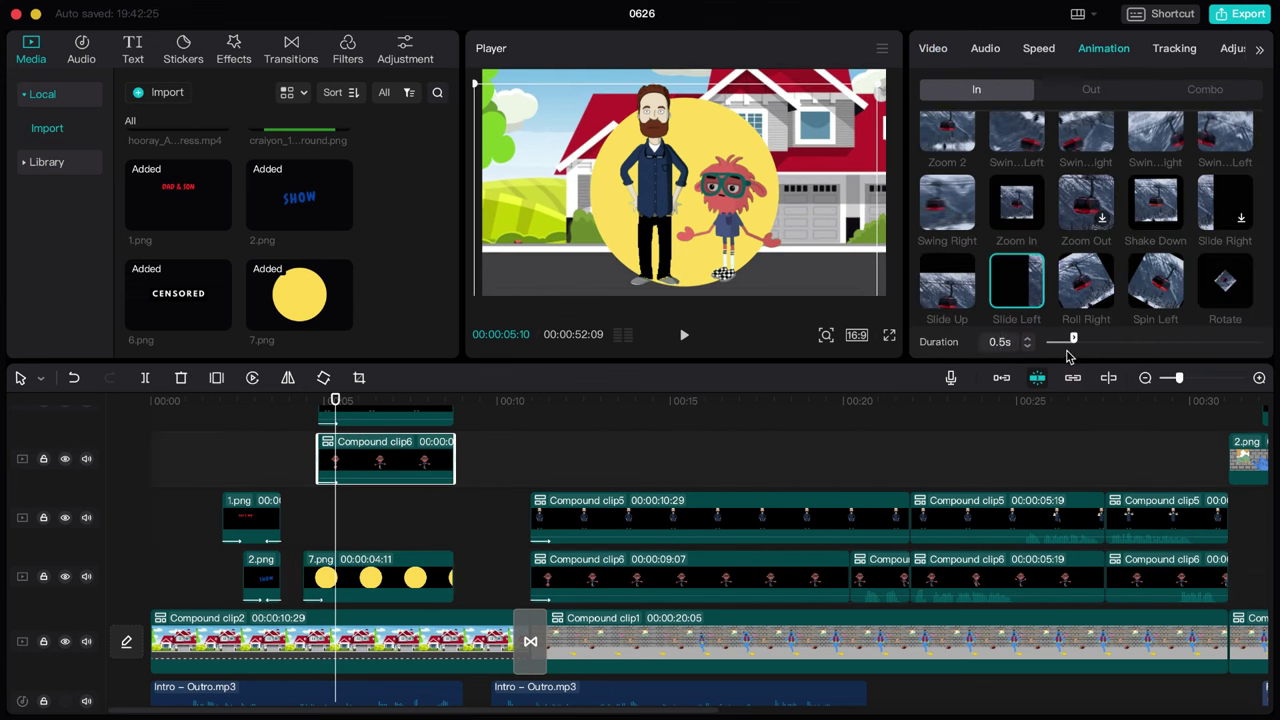
{"action": "left_click", "coordinate": [1028, 347]}
{"action": "left_click", "coordinate": [1028, 347]}
{"action": "left_click", "coordinate": [300, 437]}
{"action": "key", "text": "space"}
Trim the dad's intro clip to start at 00:00:06:04, give it a 0.2 s Slide Right entrance, and play the result.
{"action": "left_click", "coordinate": [360, 416]}
{"action": "left_click_drag", "start_coordinate": [319, 415], "coordinate": [362, 409]}
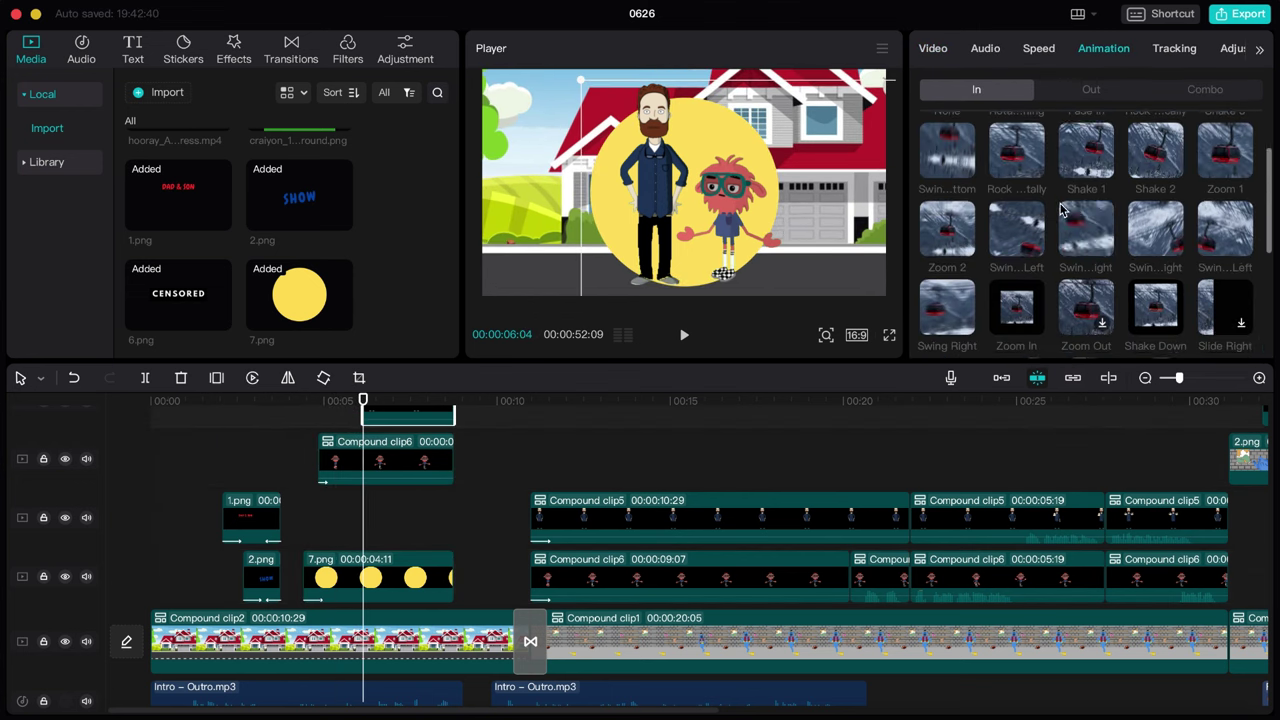
{"action": "left_click", "coordinate": [293, 466]}
{"action": "key", "text": "space"}
Apply the same exit animation to the dad, son and yellow circle intro clips and play the ending.
{"action": "left_click", "coordinate": [408, 415]}
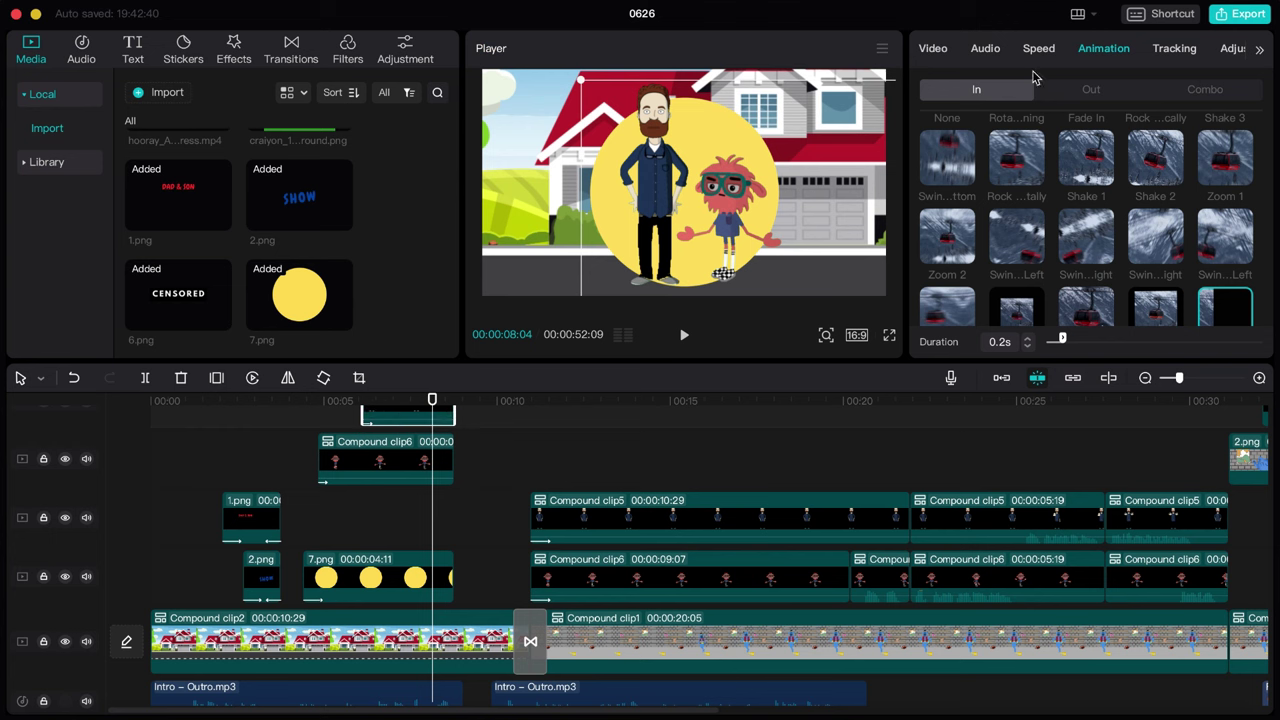
{"action": "left_click", "coordinate": [1092, 90]}
{"action": "left_click", "coordinate": [1083, 155]}
{"action": "left_click", "coordinate": [390, 460]}
{"action": "left_click", "coordinate": [1083, 155]}
{"action": "left_click", "coordinate": [380, 576]}
{"action": "left_click", "coordinate": [1083, 155]}
{"action": "left_click", "coordinate": [293, 489]}
{"action": "key", "text": "space"}
Move the last Intro – Outro.mp3 clip slightly earlier on its audio track.
{"action": "scroll", "coordinate": [877, 394], "scroll_direction": "down", "scroll_amount": 2}
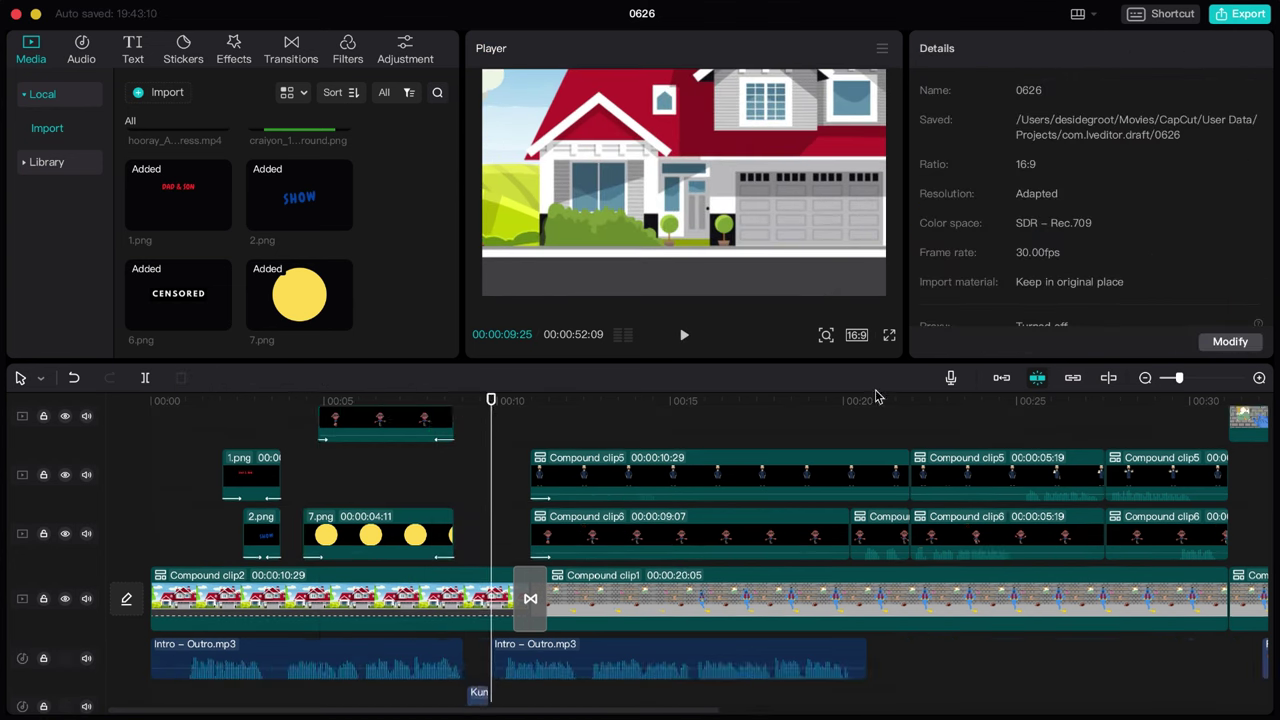
{"action": "key", "text": "super+minus"}
{"action": "scroll", "coordinate": [966, 617], "scroll_direction": "down", "scroll_amount": 3}
{"action": "left_click_drag", "start_coordinate": [966, 617], "coordinate": [955, 617]}
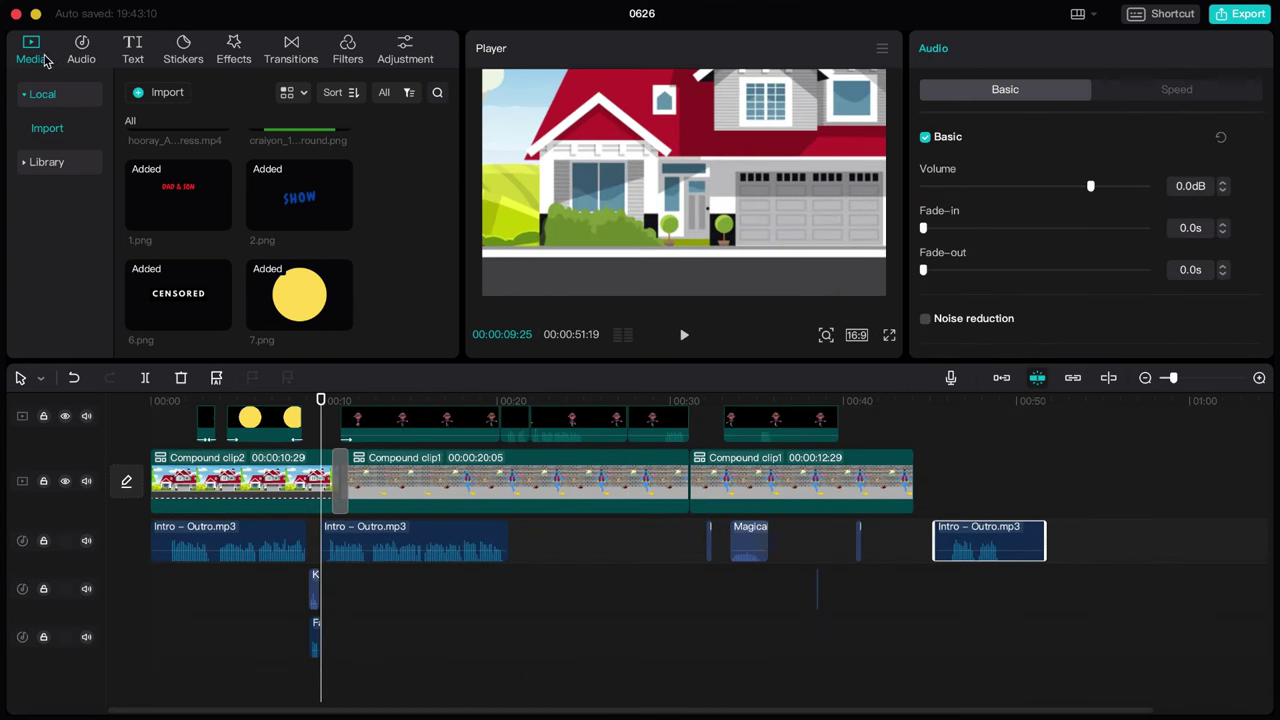
Add the tunetank playful-sparrow music at 00:00 on a new audio track, set its volume to -10 dB, and play it.
{"action": "left_click", "coordinate": [44, 57]}
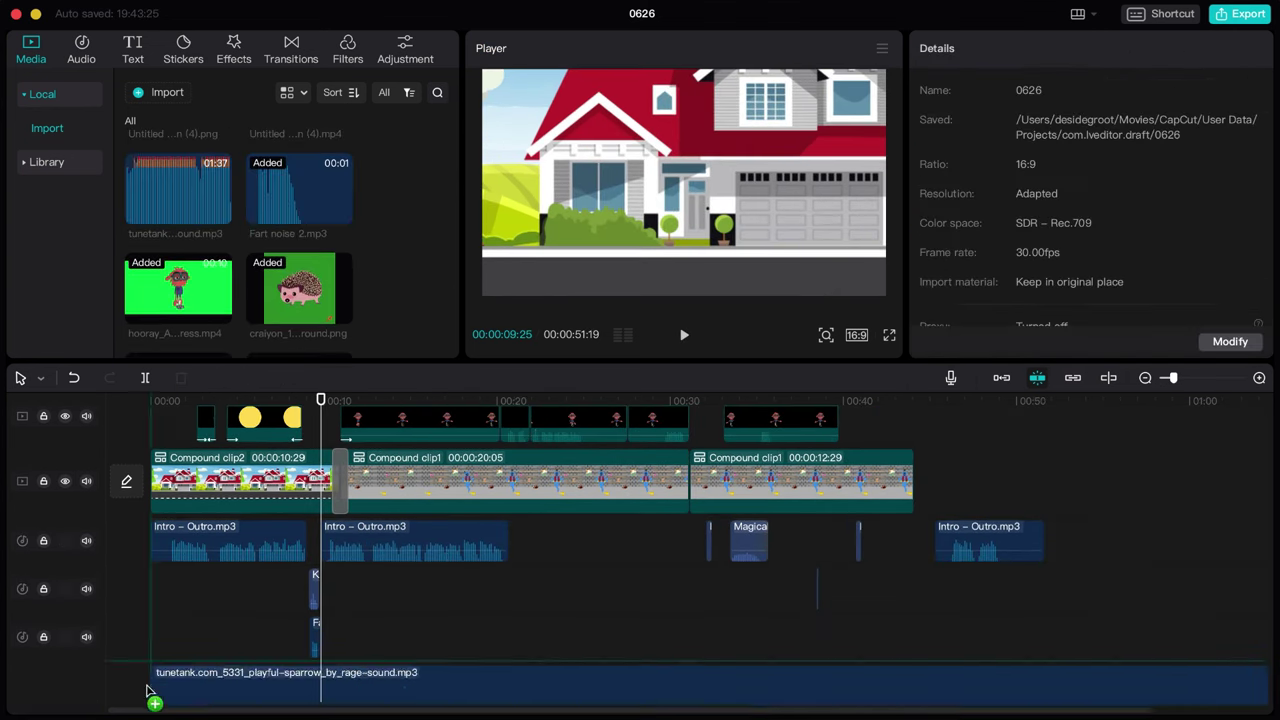
{"action": "left_click", "coordinate": [243, 672]}
{"action": "left_click_drag", "start_coordinate": [1090, 186], "coordinate": [1071, 186]}
{"action": "left_click", "coordinate": [1181, 190]}
{"action": "type", "text": "-10"}
{"action": "key", "text": "Return"}
{"action": "key", "text": "space"}
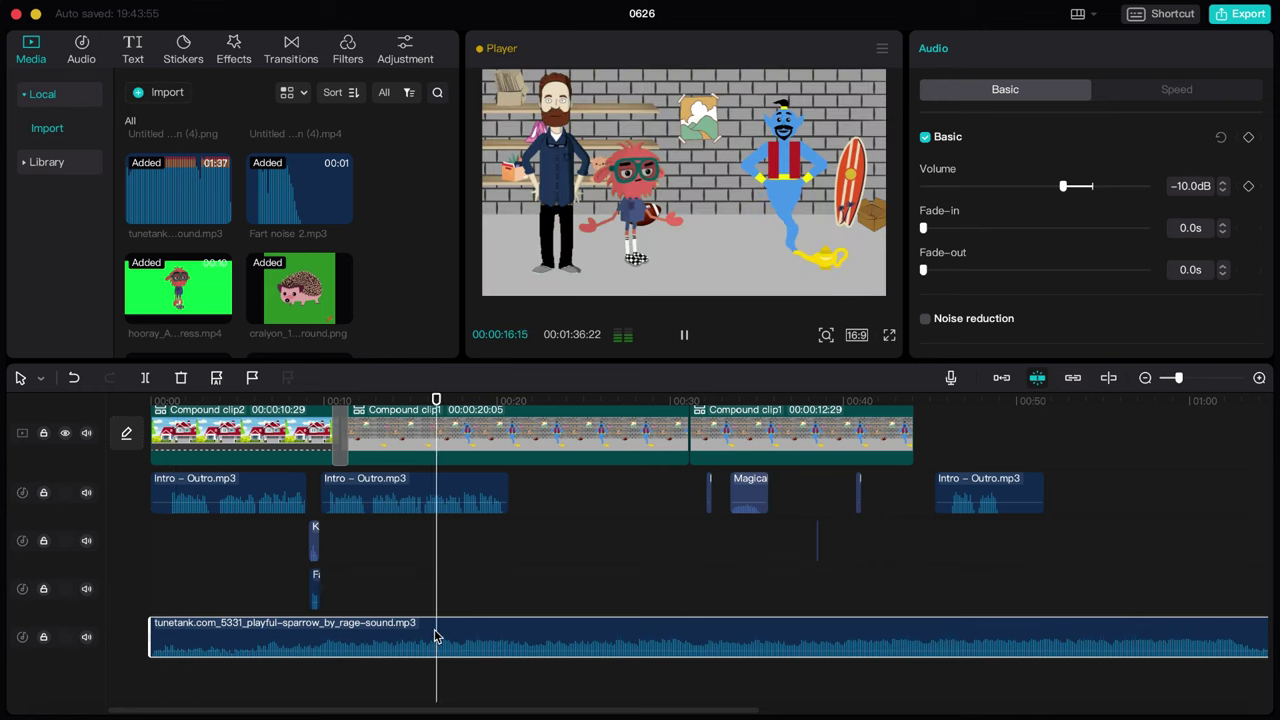
Lower the playful-sparrow music's volume to -17 dB and play the edit from the start to judge the level.
{"action": "left_click", "coordinate": [1182, 186]}
{"action": "type", "text": "-20"}
{"action": "left_click", "coordinate": [150, 403]}
{"action": "key", "text": "space"}
{"action": "left_click", "coordinate": [1182, 186]}
{"action": "type", "text": "-15"}
{"action": "left_click", "coordinate": [225, 588]}
{"action": "key", "text": "space"}
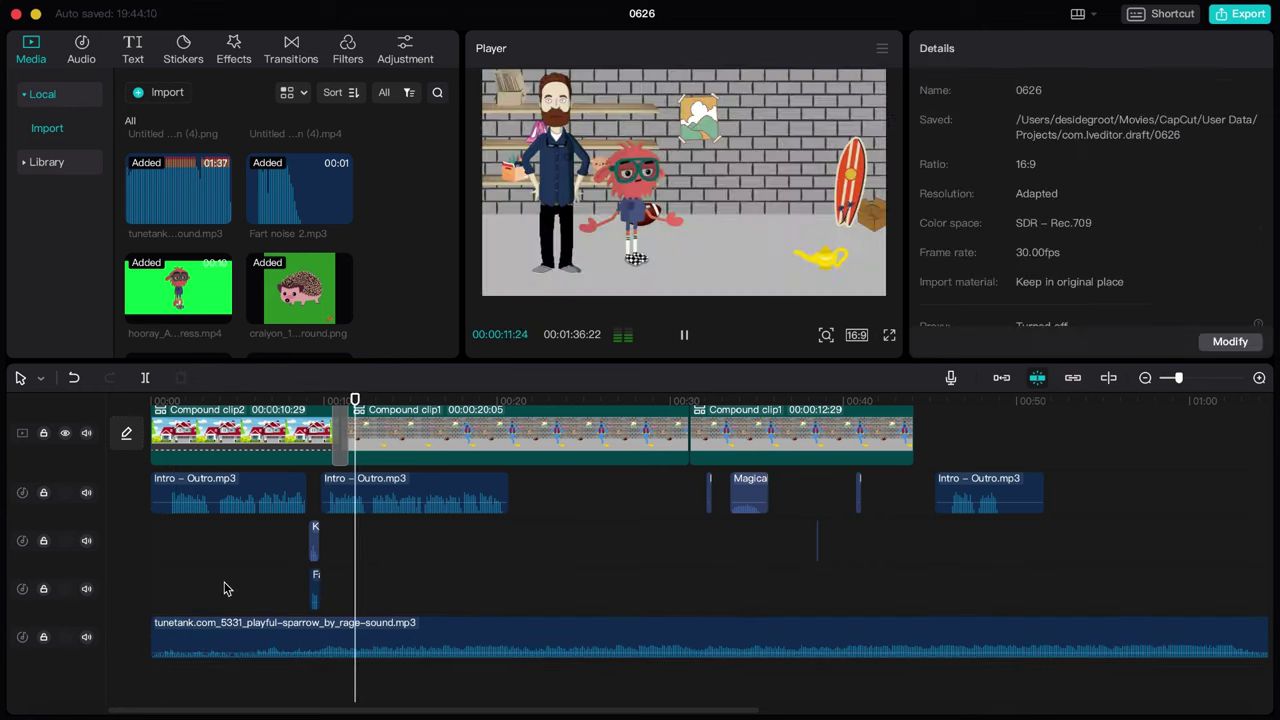
Cut the playful-sparrow music at 00:00:29:19, just before the scene's end, and delete everything after the cut.
{"action": "scroll", "coordinate": [429, 551], "scroll_direction": "up", "scroll_amount": 2}
{"action": "key", "text": "space"}
{"action": "scroll", "coordinate": [615, 557], "scroll_direction": "up", "scroll_amount": 3}
{"action": "left_click", "coordinate": [664, 488]}
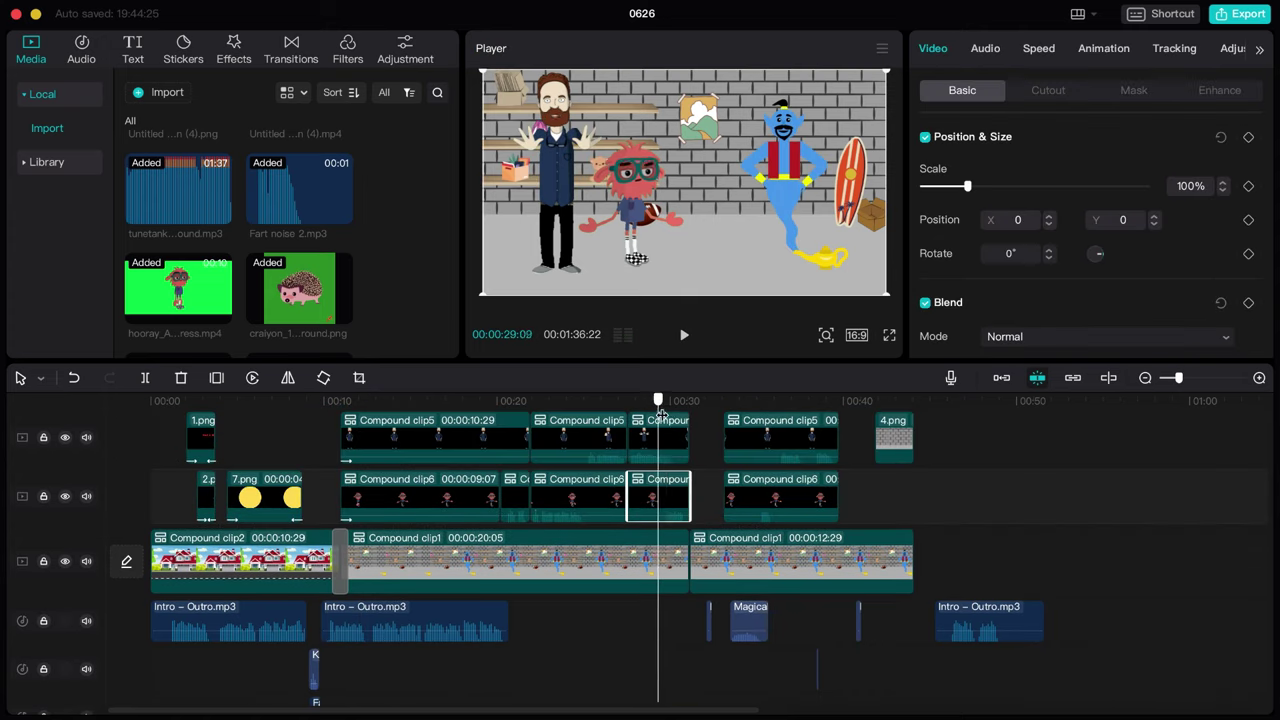
{"action": "left_click", "coordinate": [663, 403]}
{"action": "scroll", "coordinate": [651, 554], "scroll_direction": "down", "scroll_amount": 4}
{"action": "left_click", "coordinate": [664, 627]}
{"action": "left_click", "coordinate": [150, 378]}
{"action": "key", "text": "Delete"}
Place another section of the playful-sparrow music on the same track, starting where the last video clip ends.
{"action": "left_click", "coordinate": [588, 636]}
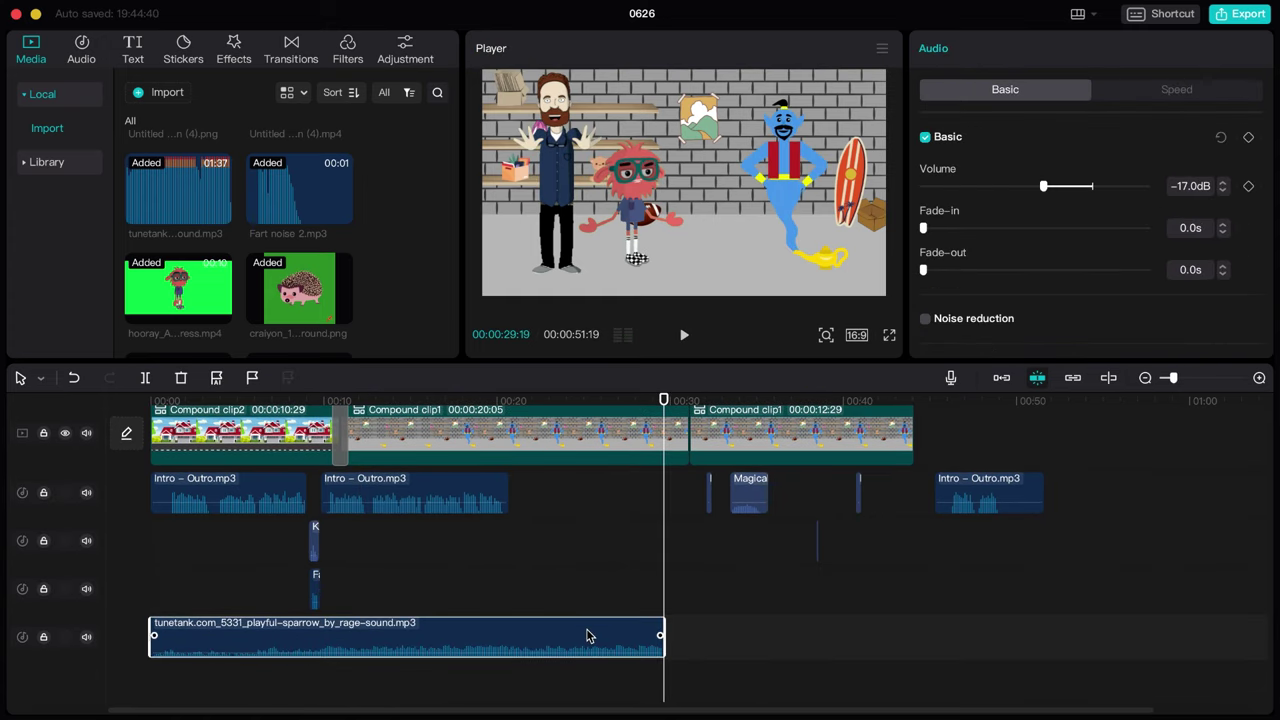
{"action": "scroll", "coordinate": [659, 632], "scroll_direction": "right", "scroll_amount": 2}
{"action": "left_click", "coordinate": [789, 433]}
{"action": "key", "text": "super+v"}
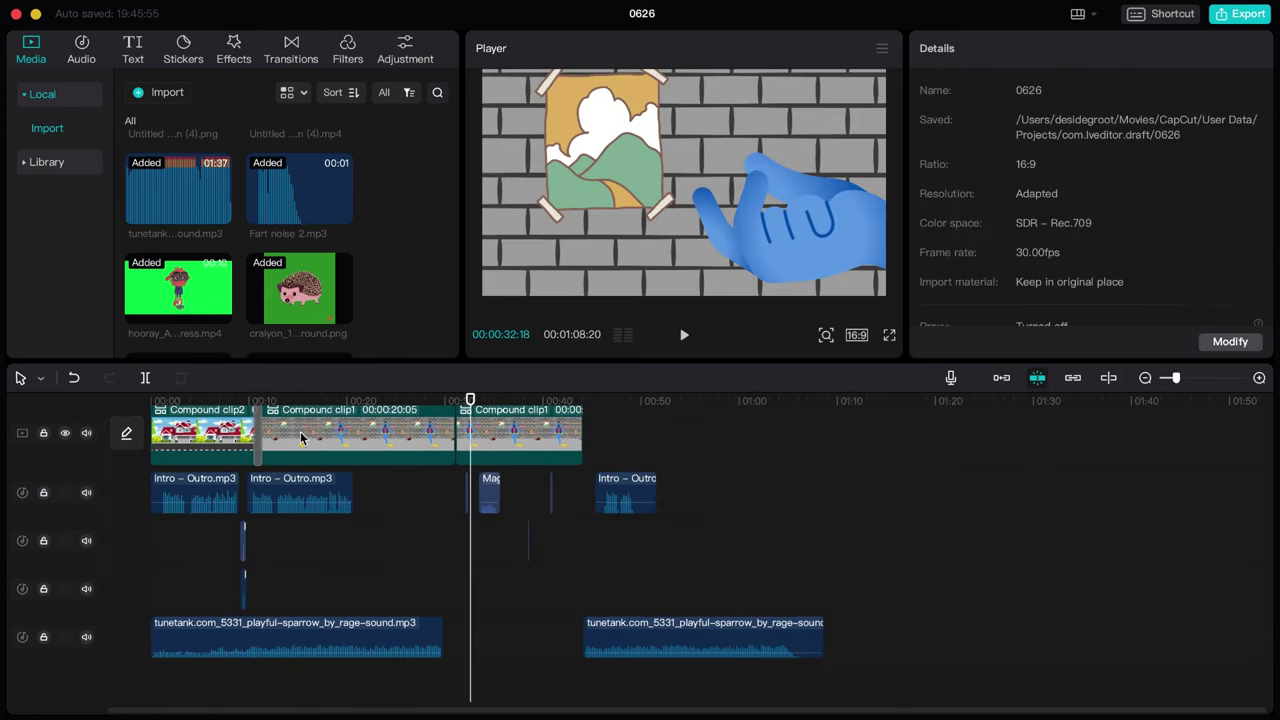
Append the animated house video to the end of the main track at 00:00:44:03.
{"action": "left_click", "coordinate": [200, 433]}
{"action": "scroll", "coordinate": [191, 430], "scroll_direction": "up", "scroll_amount": 3}
{"action": "left_click_drag", "start_coordinate": [470, 400], "coordinate": [583, 403]}
{"action": "scroll", "coordinate": [212, 198], "scroll_direction": "up", "scroll_amount": 1}
{"action": "scroll", "coordinate": [211, 197], "scroll_direction": "up", "scroll_amount": 4}
{"action": "left_click_drag", "start_coordinate": [211, 205], "coordinate": [587, 481]}
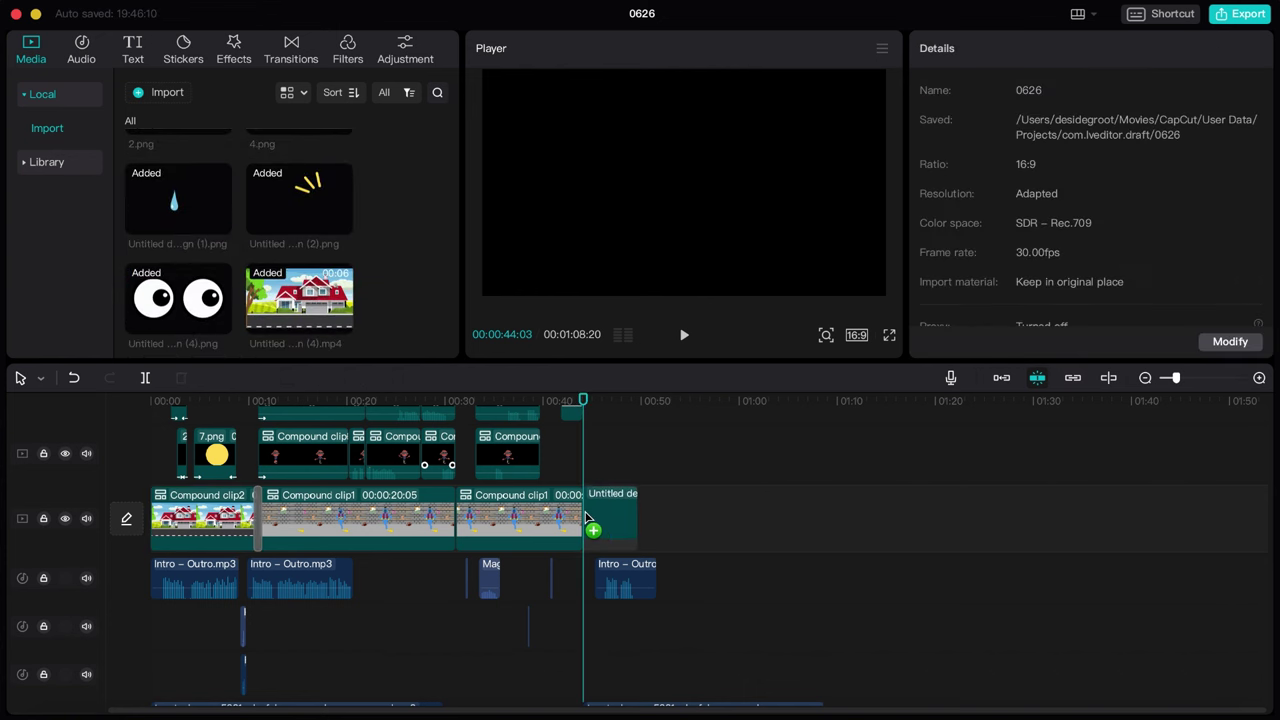
{"action": "left_click_drag", "start_coordinate": [588, 516], "coordinate": [590, 516]}
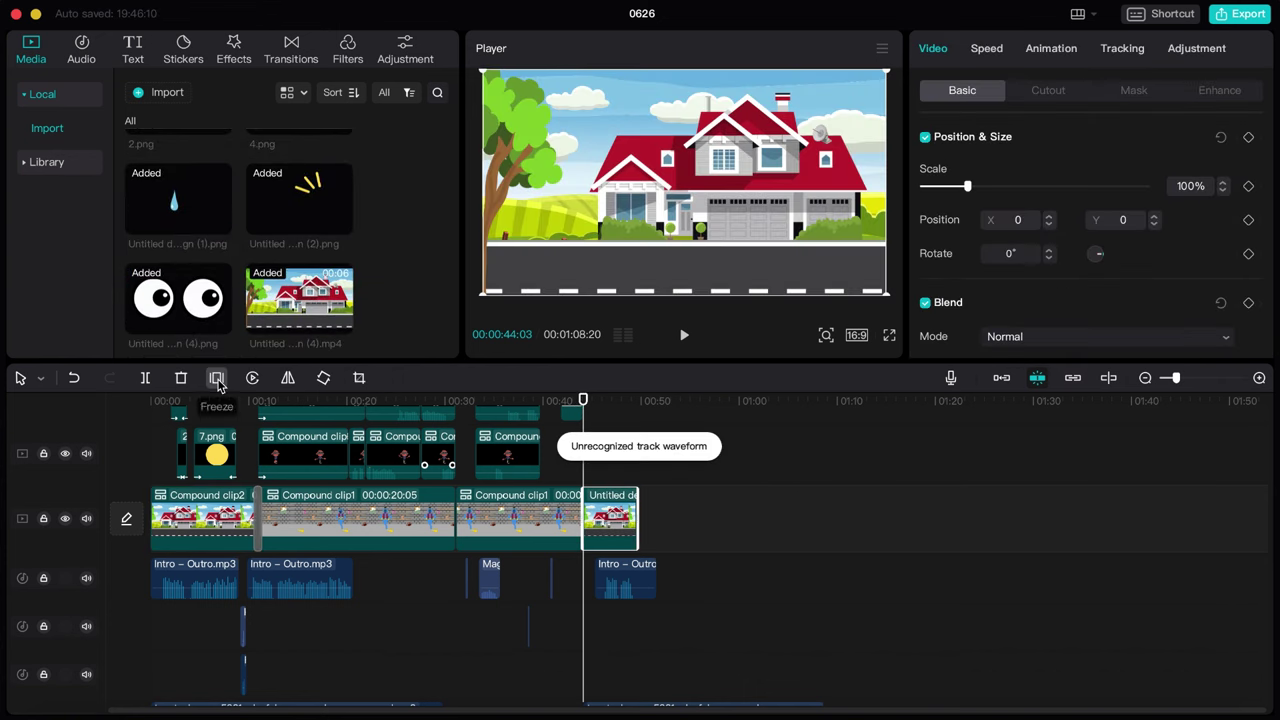
Freeze the first frame of the appended house clip, delete the moving part, and extend the freeze to 00:00:50:04.
{"action": "left_click", "coordinate": [217, 378]}
{"action": "left_click", "coordinate": [650, 519]}
{"action": "key", "text": "BackSpace"}
{"action": "left_click_drag", "start_coordinate": [611, 511], "coordinate": [618, 509]}
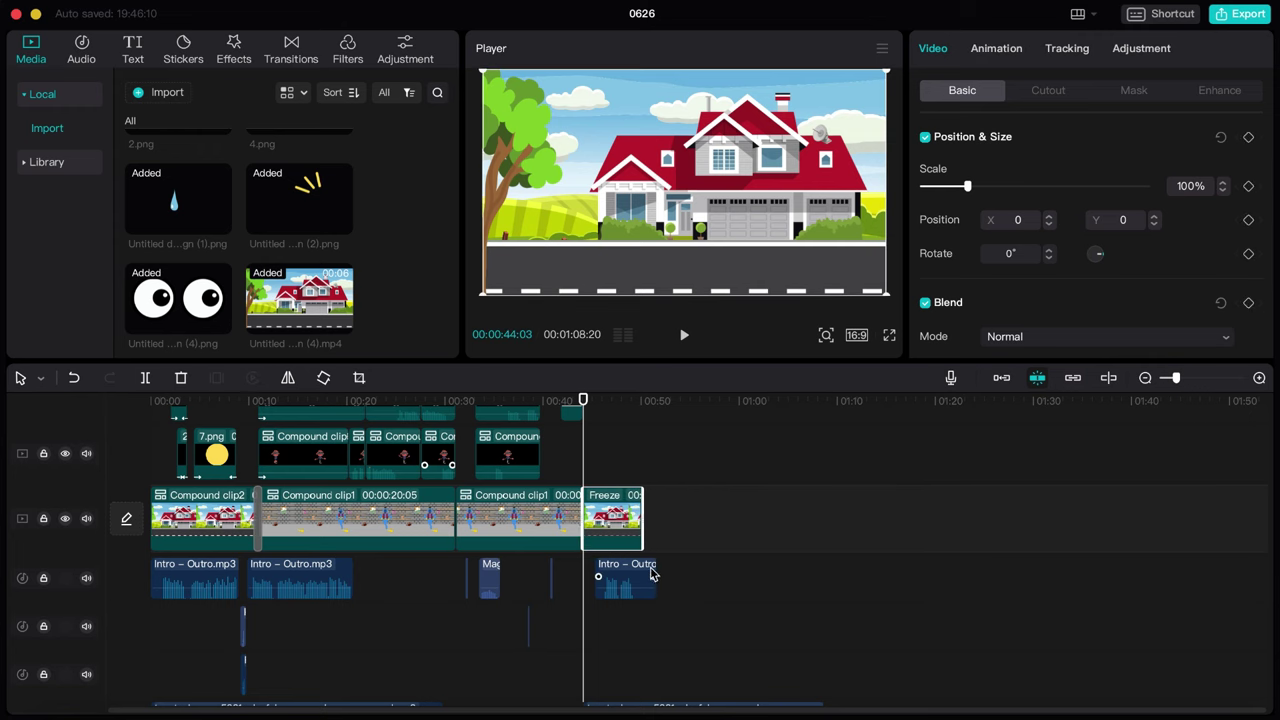
Trim the last Intro – Outro.mp3 clip and the second music section to end with the freeze clip at 00:00:50:04.
{"action": "left_click_drag", "start_coordinate": [653, 576], "coordinate": [643, 576]}
{"action": "scroll", "coordinate": [646, 574], "scroll_direction": "down", "scroll_amount": 3}
{"action": "left_click", "coordinate": [639, 401]}
{"action": "left_click", "coordinate": [818, 645]}
{"action": "left_click_drag", "start_coordinate": [818, 635], "coordinate": [643, 635]}
{"action": "scroll", "coordinate": [630, 520], "scroll_direction": "up", "scroll_amount": 3}
Keyframe the start of the house freeze clip with the image enlarged and moved up to Y position 175.
{"action": "left_click", "coordinate": [624, 549]}
{"action": "left_click", "coordinate": [634, 402]}
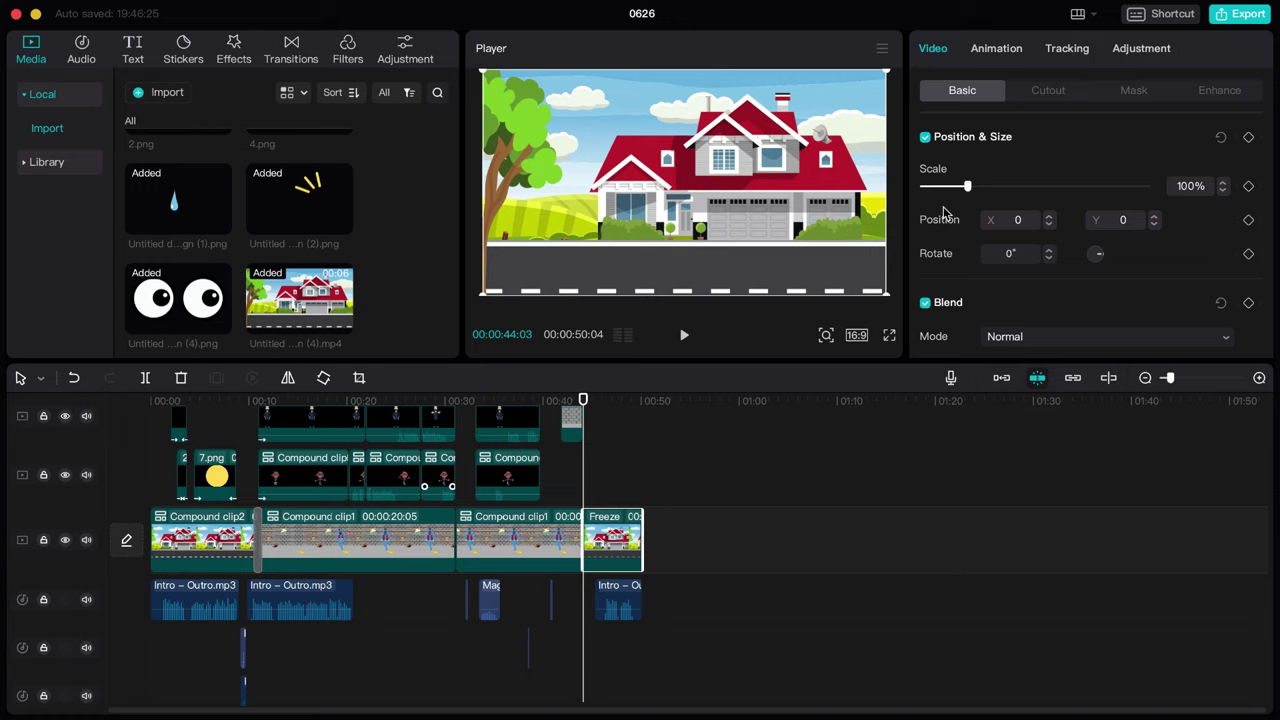
{"action": "left_click_drag", "start_coordinate": [885, 296], "coordinate": [986, 379]}
{"action": "left_click_drag", "start_coordinate": [829, 267], "coordinate": [829, 247]}
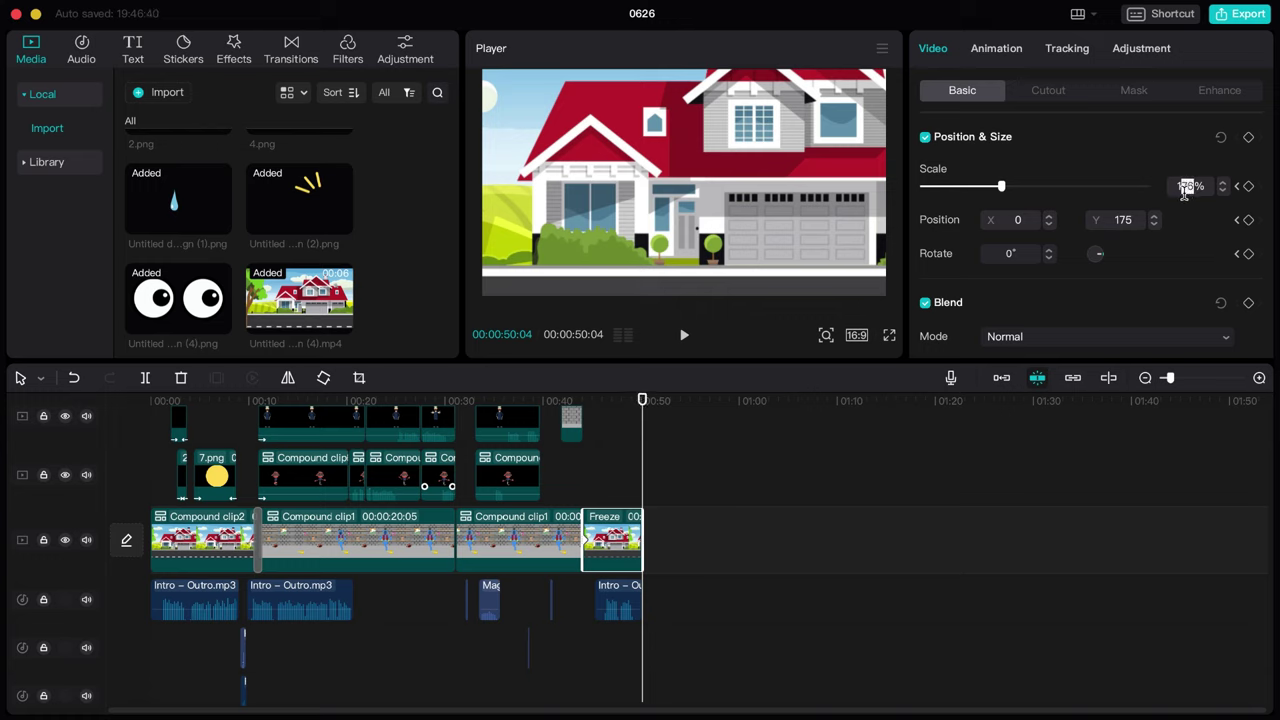
At 00:00:50:04, set the house freeze clip to 100% scale and Y position 0, and play the zoom-out.
{"action": "type", "text": "100"}
{"action": "key", "text": "Return"}
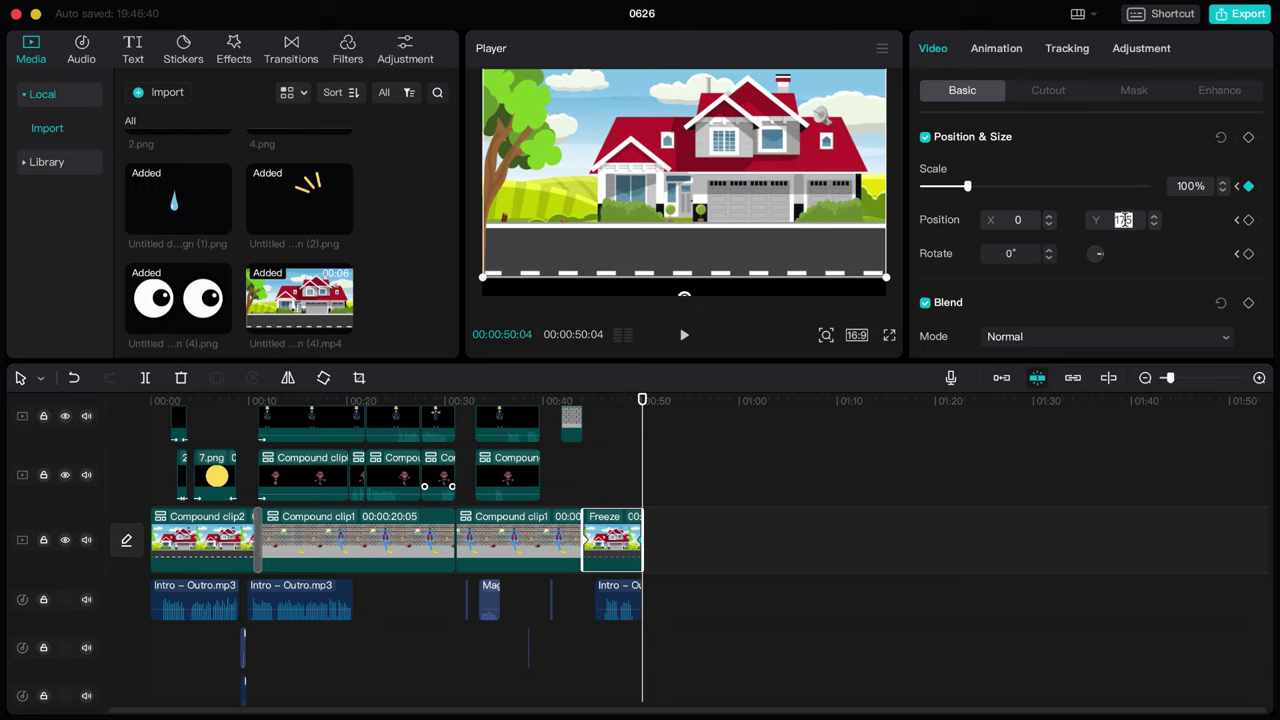
{"action": "type", "text": "0"}
{"action": "key", "text": "Return"}
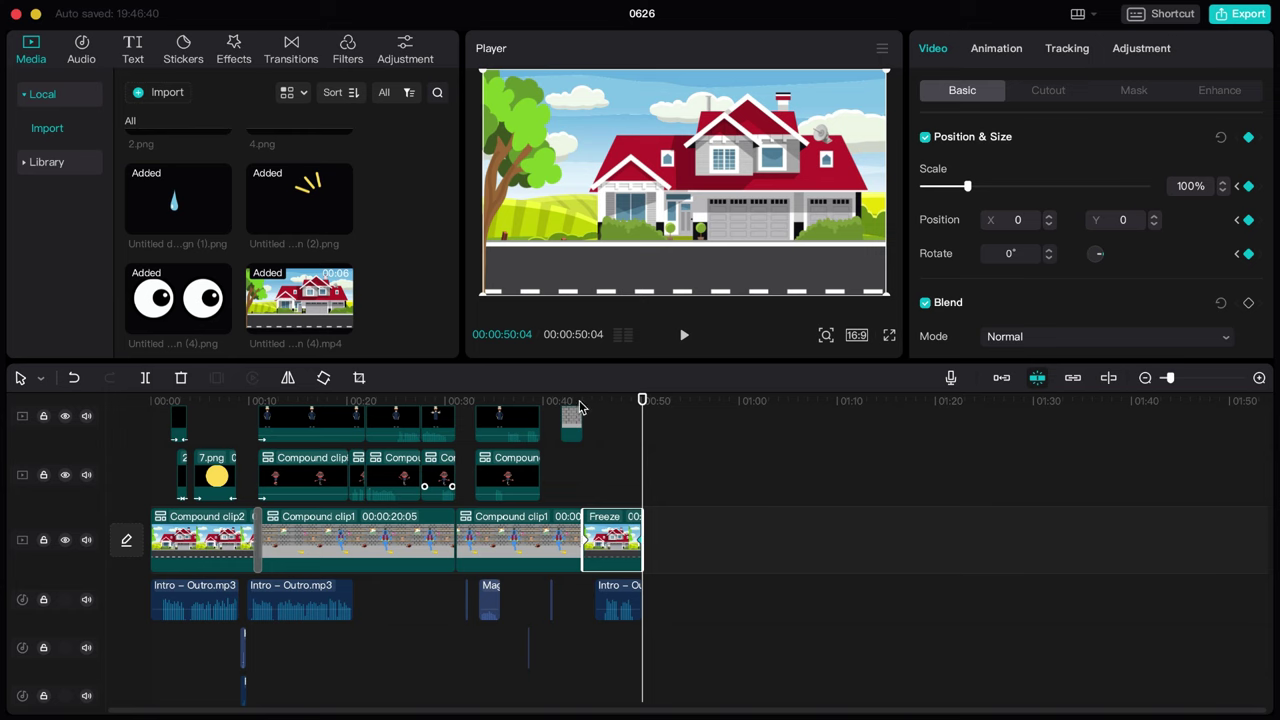
{"action": "left_click", "coordinate": [572, 402]}
{"action": "key", "text": "space"}
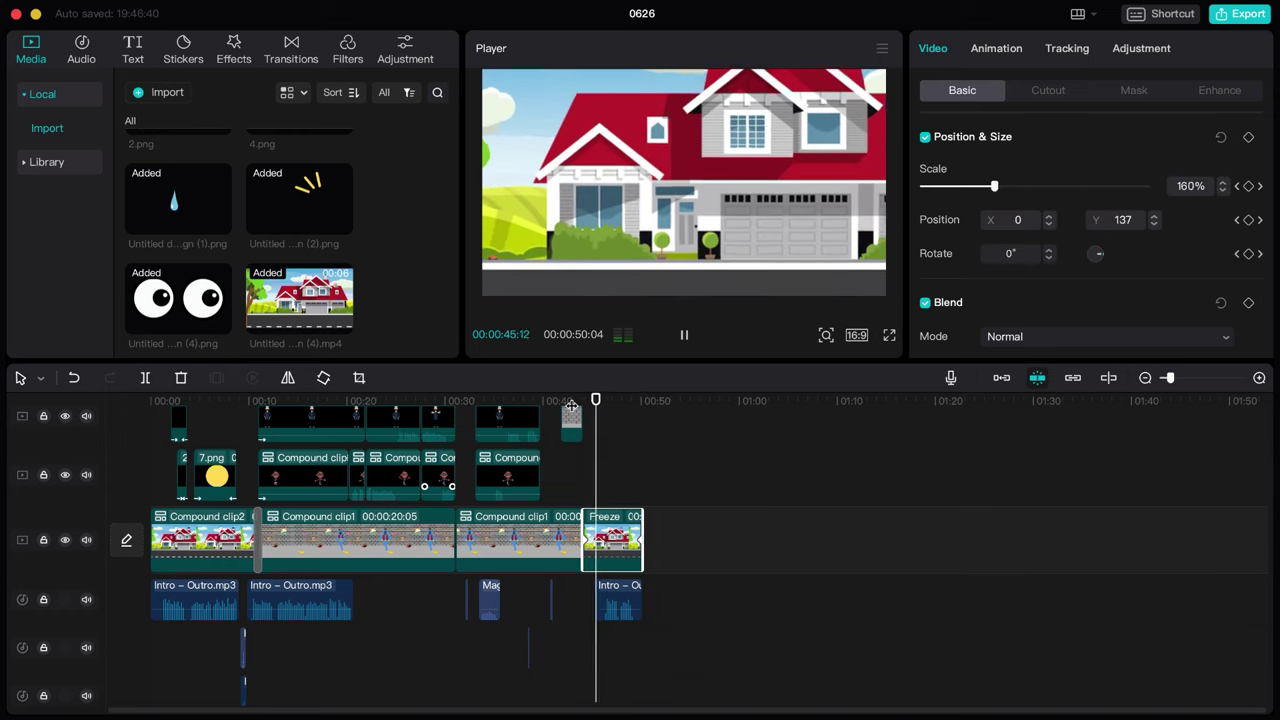
Paste copies of the 1.png and 2.png title clips at 00:00:46:10 over the house freeze and play them.
{"action": "key", "text": "space"}
{"action": "key", "text": "space"}
{"action": "key", "text": "space"}
{"action": "scroll", "coordinate": [211, 206], "scroll_direction": "up", "scroll_amount": 3}
{"action": "scroll", "coordinate": [191, 449], "scroll_direction": "up", "scroll_amount": 2}
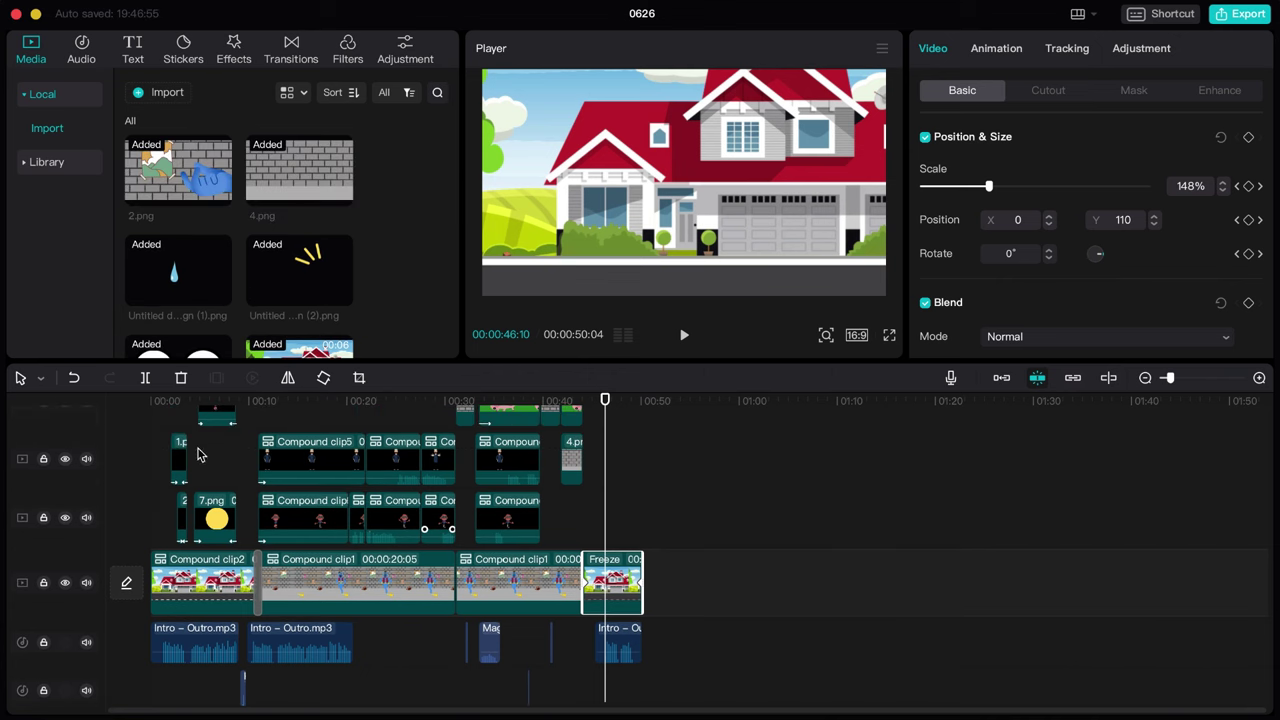
{"action": "left_click", "coordinate": [179, 456]}
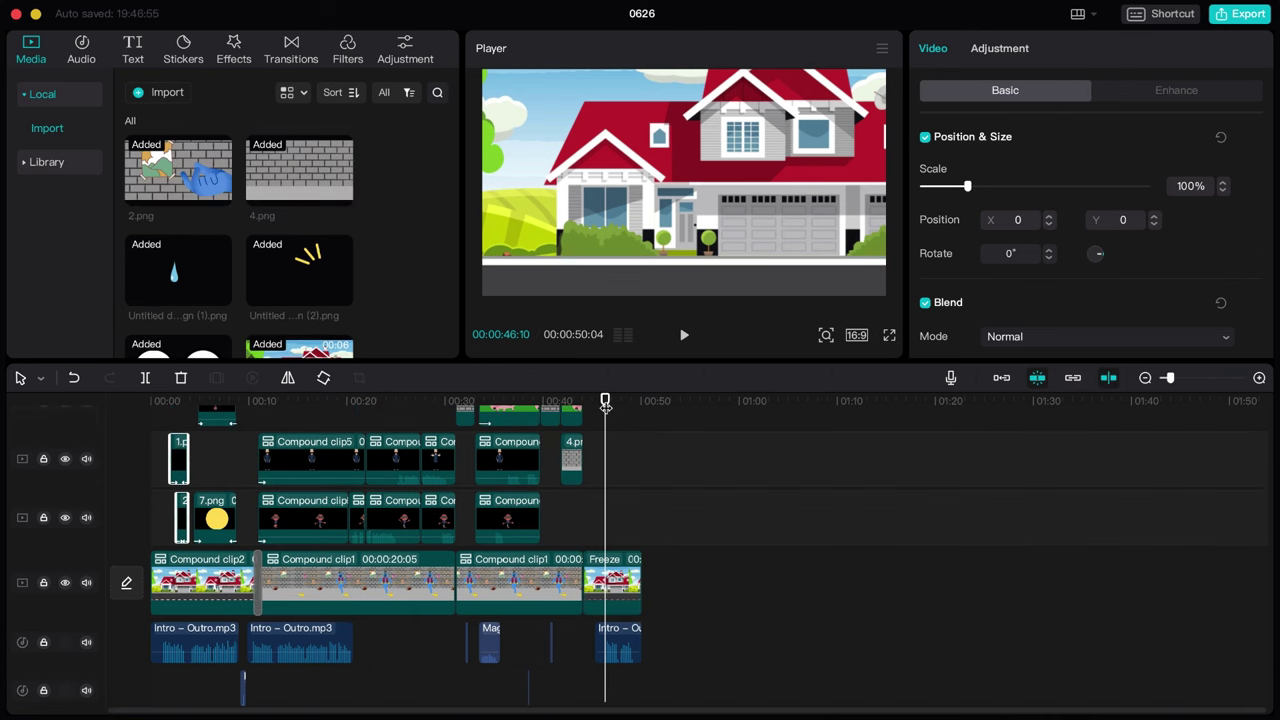
{"action": "key", "text": "ctrl+v"}
{"action": "key", "text": "space"}
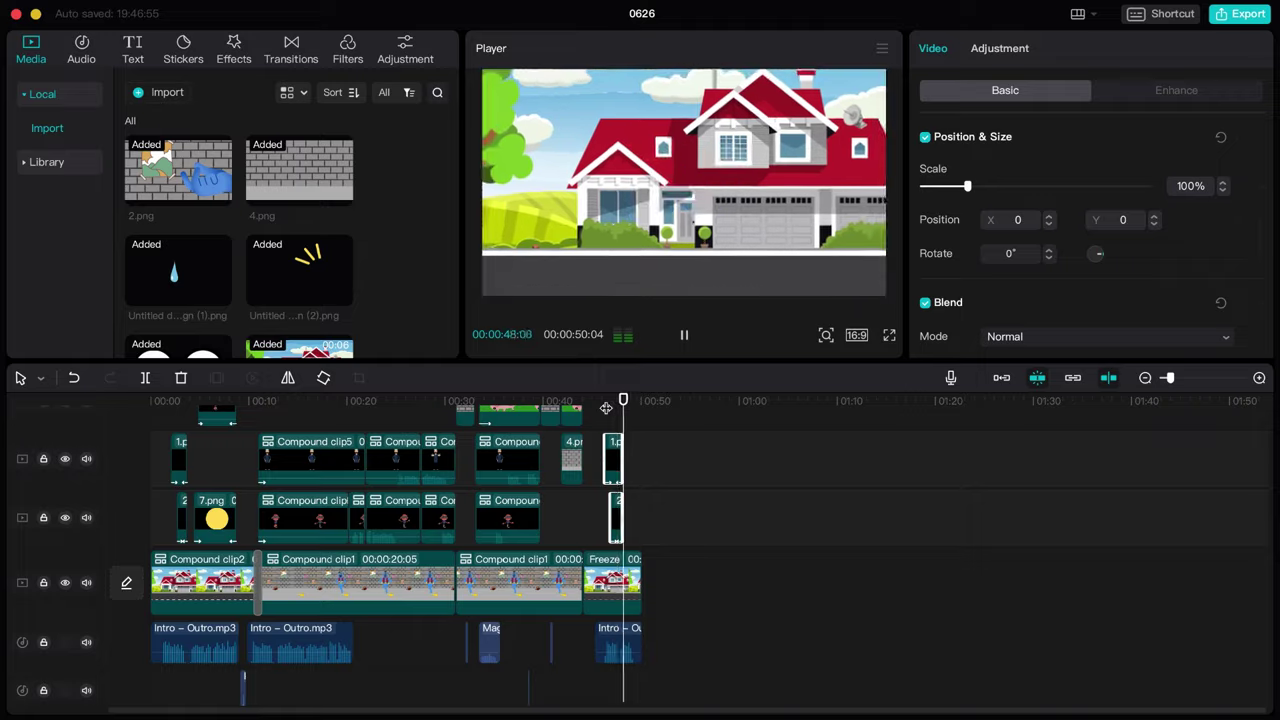